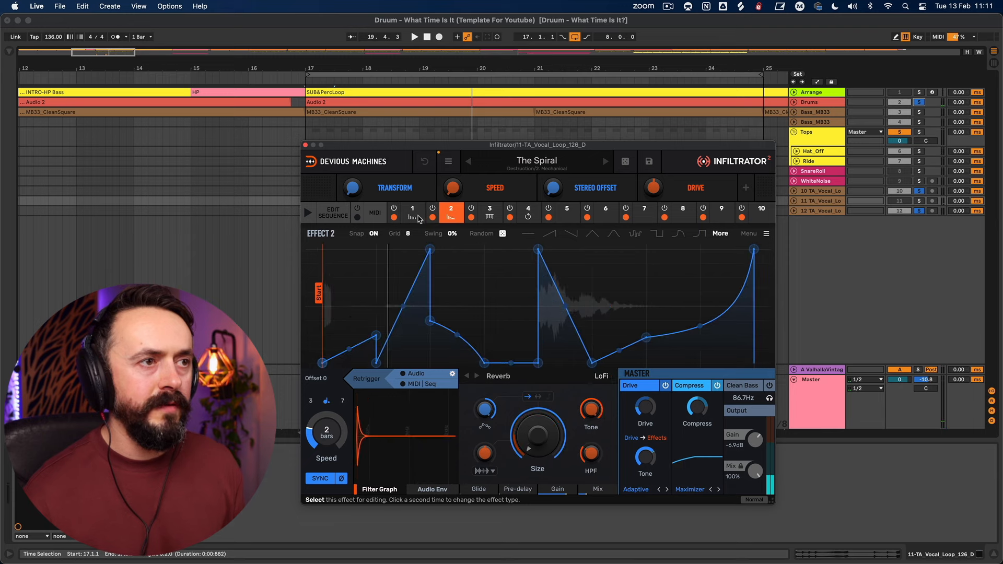
- Inspect effects 3 and 4 of The Spiral preset and close the Infiltrator window
left_click(489, 213)
left_click(526, 214)
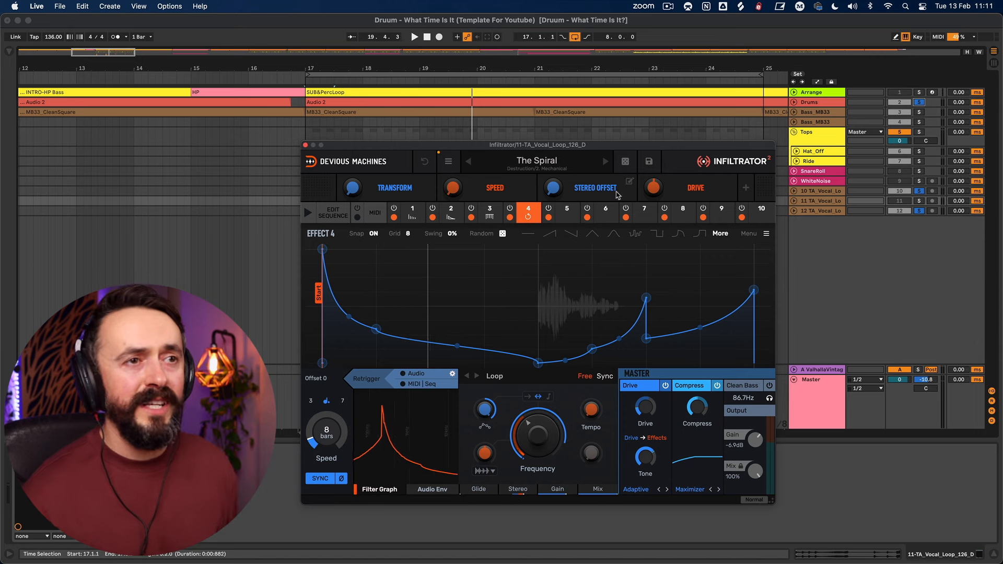
left_click(304, 146)
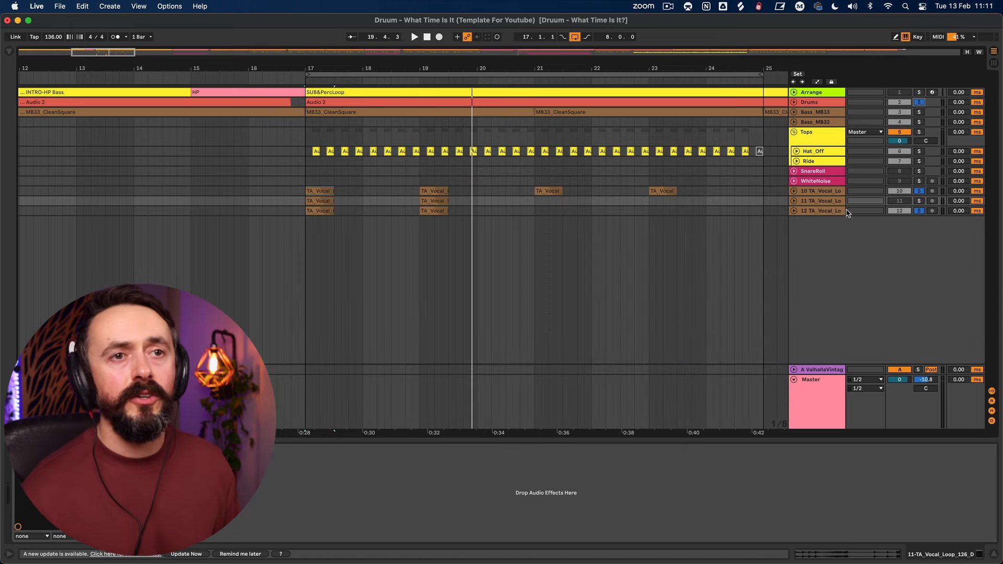
- Leave only vocal track 10 soloed among the vocal tracks and switch on its Infiltrator device
left_click(917, 192)
left_click(826, 193)
left_click(17, 448)
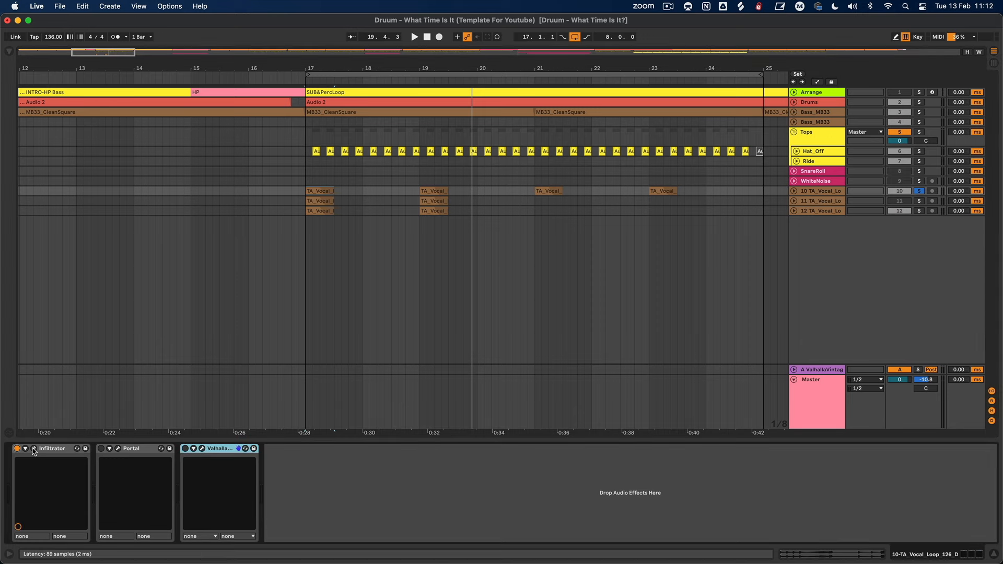
- Open track 10's Infiltrator window and load a random preset from the library
left_click(34, 448)
left_click_drag(571, 147, 463, 124)
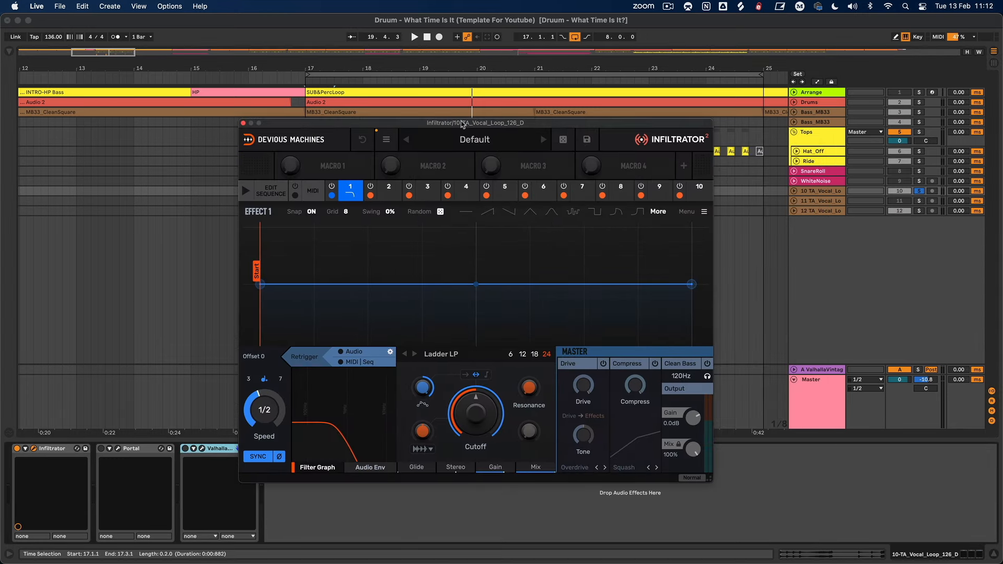
left_click(563, 140)
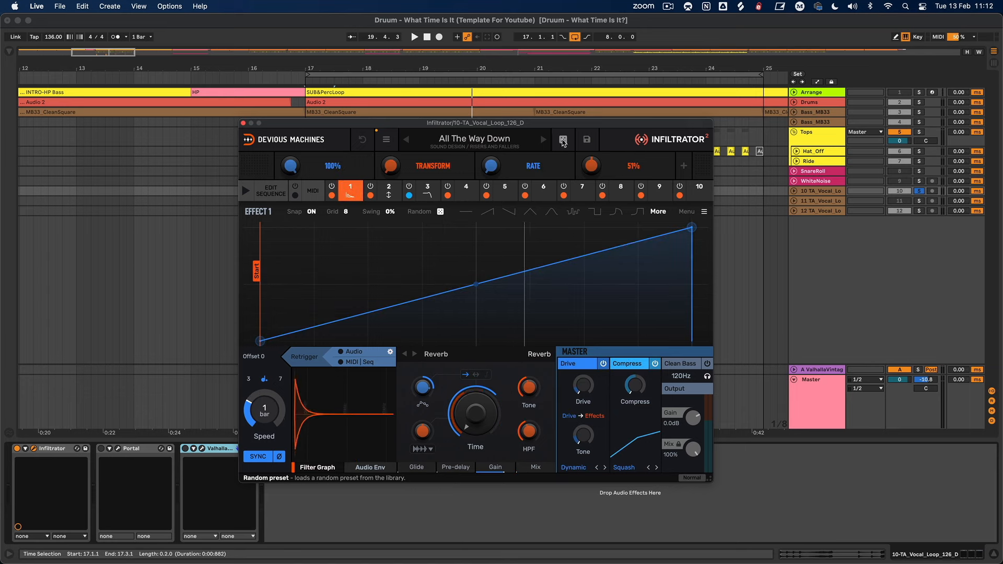
- Group Infiltrator on track 10 into an Audio Effect Rack and show the rack's chain list
right_click(50, 449)
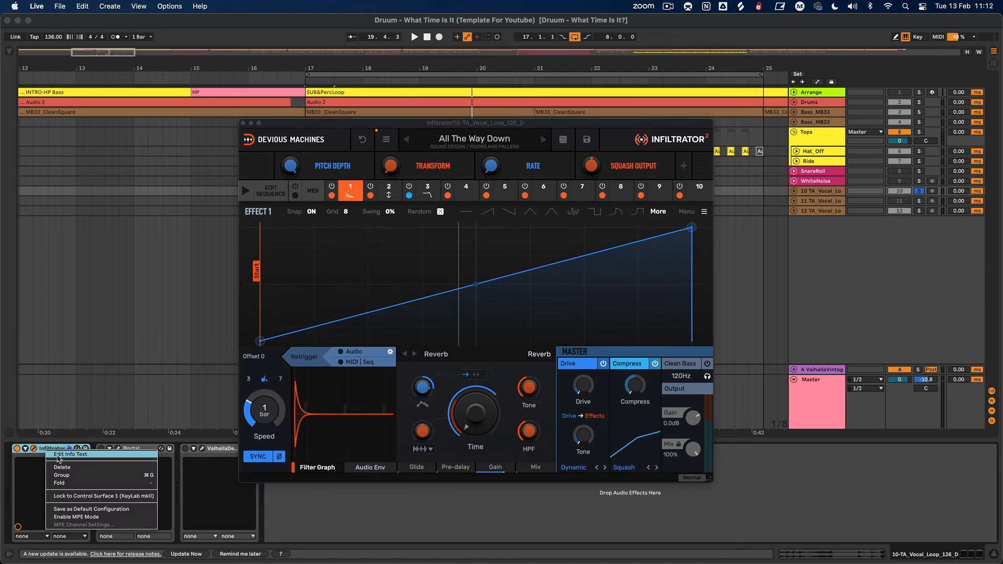
left_click(79, 478)
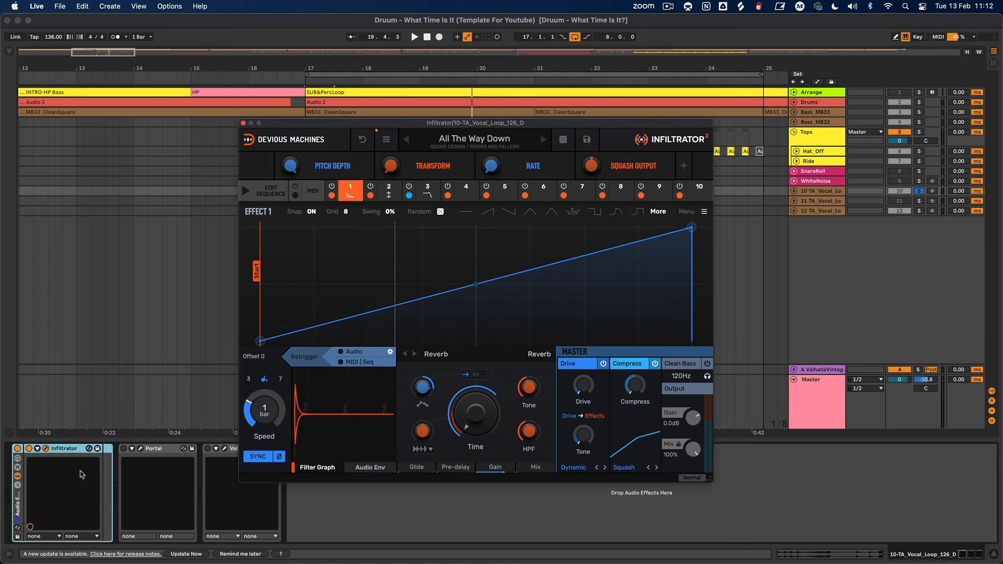
left_click(18, 485)
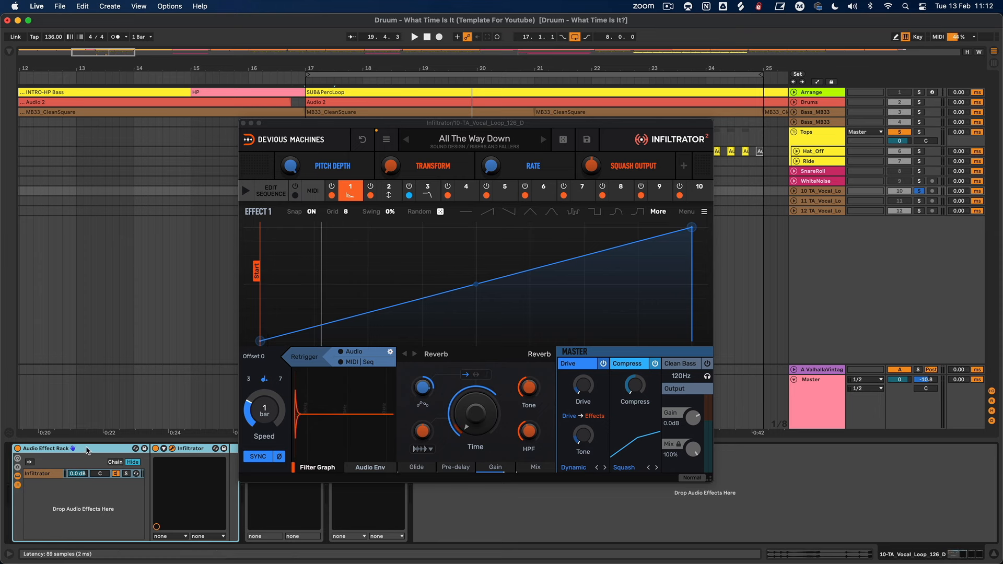
right_click(83, 472)
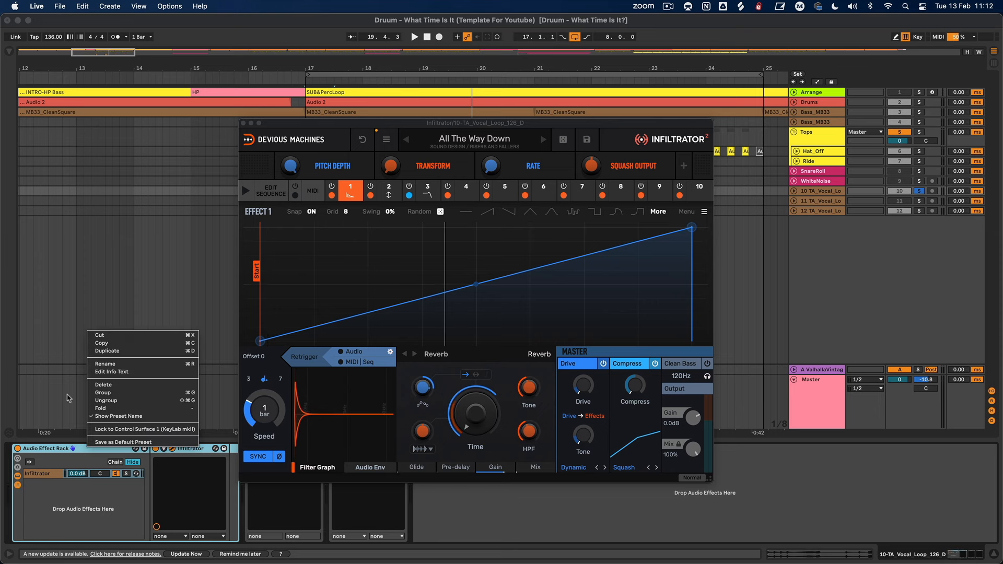
left_click(103, 480)
left_click(191, 450)
right_click(192, 450)
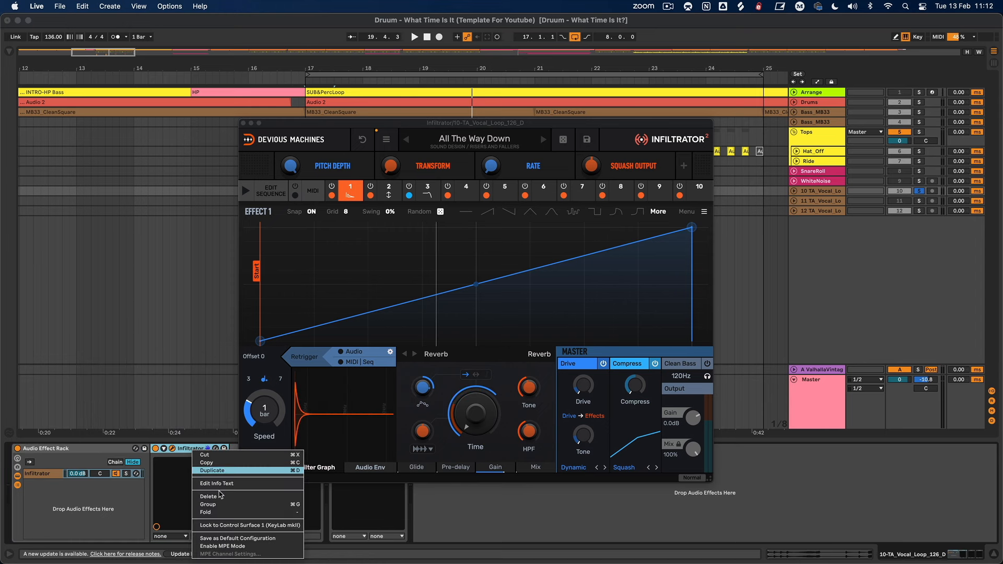
left_click(57, 514)
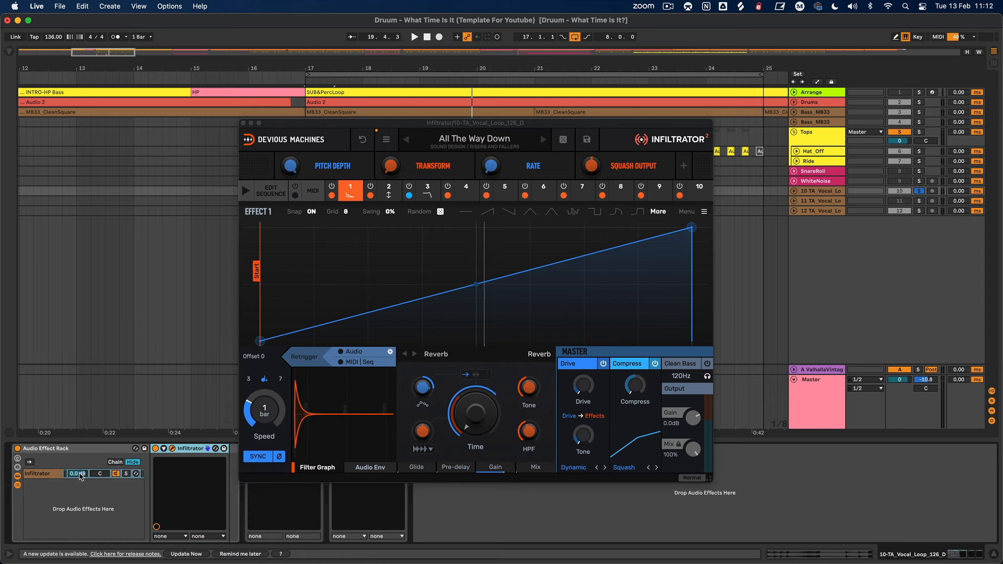
- Set the rack's Infiltrator chain volume to -19.6 dB and lock the plugin's master Mix at 100%
left_click_drag(78, 473, 80, 476)
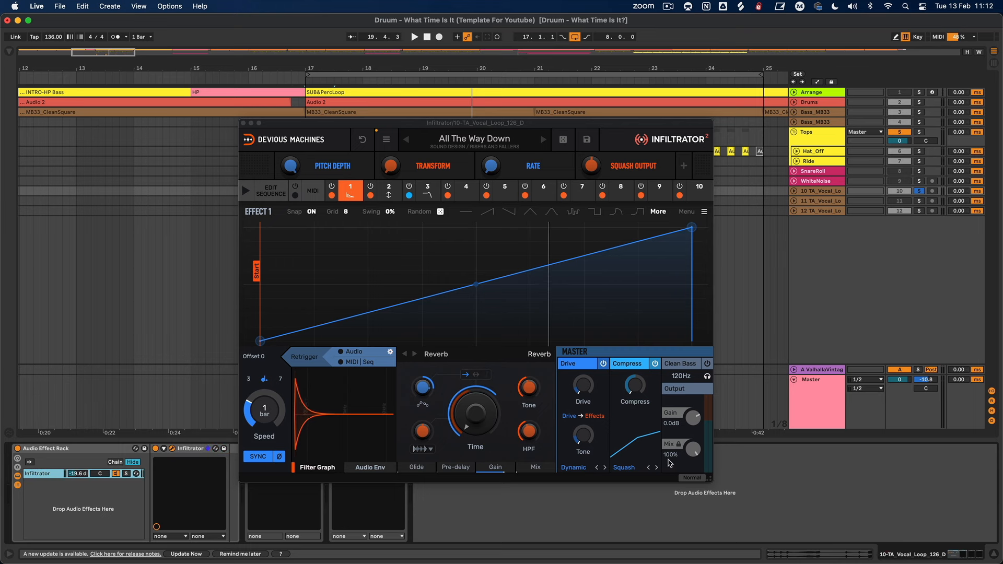
left_click(679, 446)
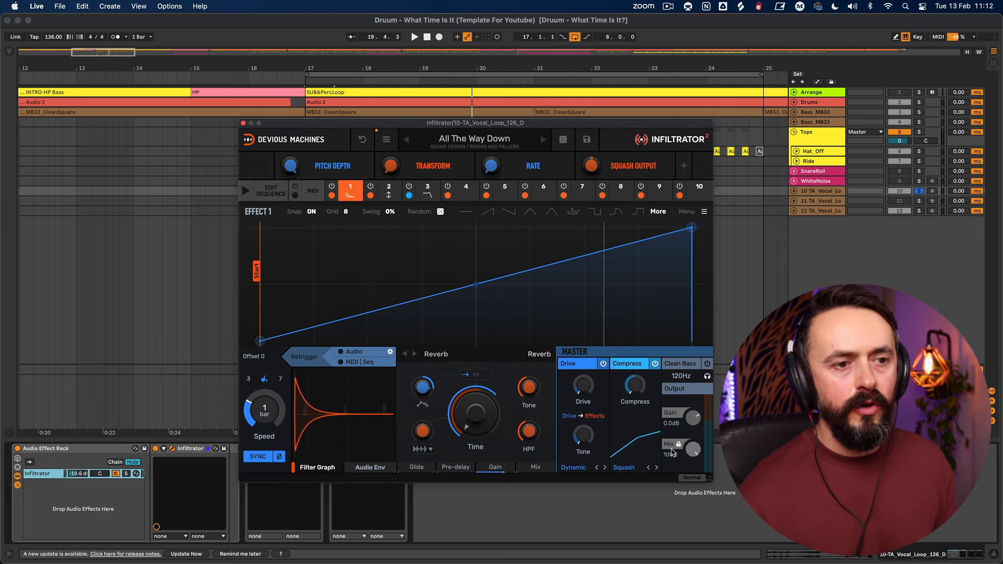
left_click_drag(693, 449, 691, 435)
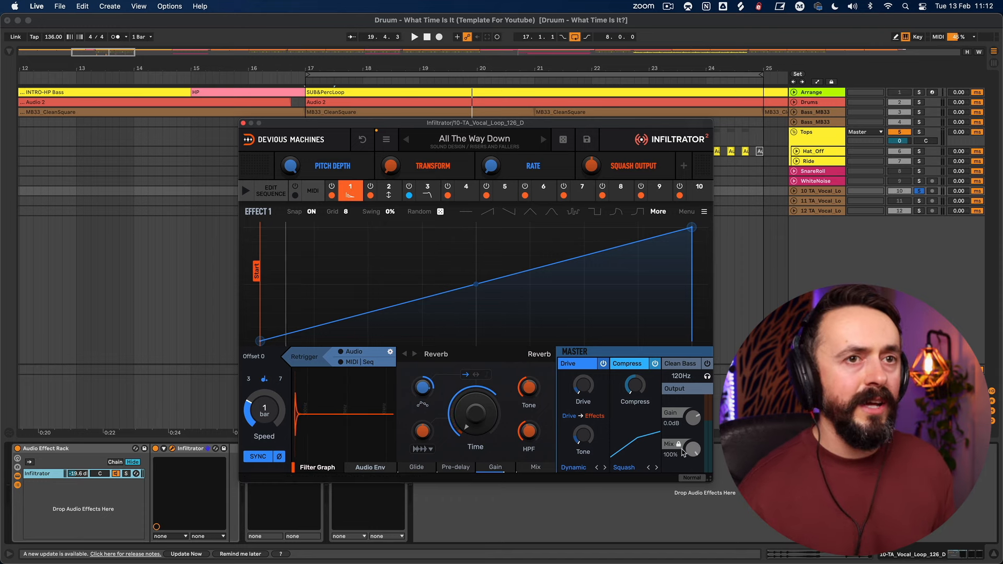
- Duplicate vocal track 10 with its effect rack and close the Infiltrator windows of both tracks
left_click(826, 192)
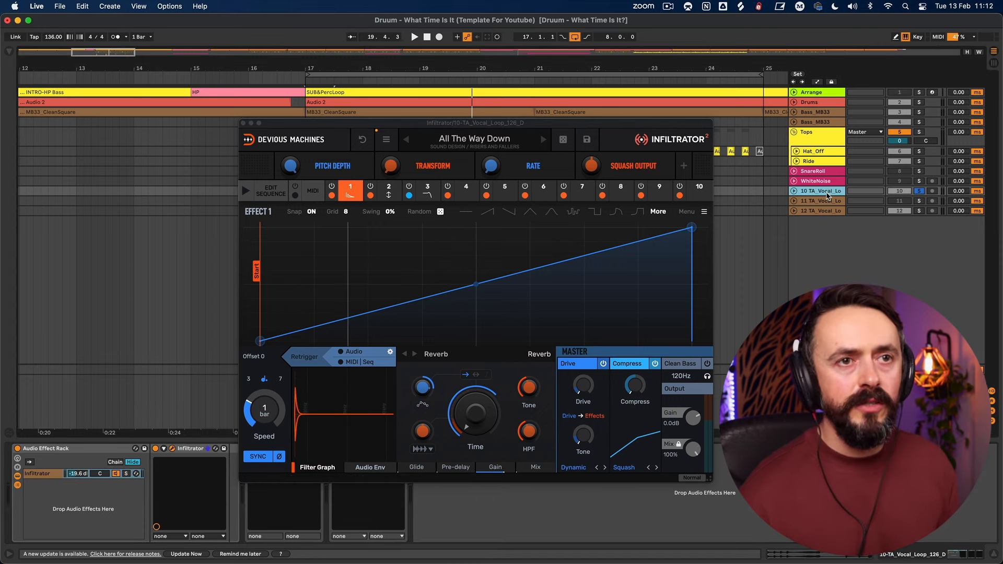
key("super+d")
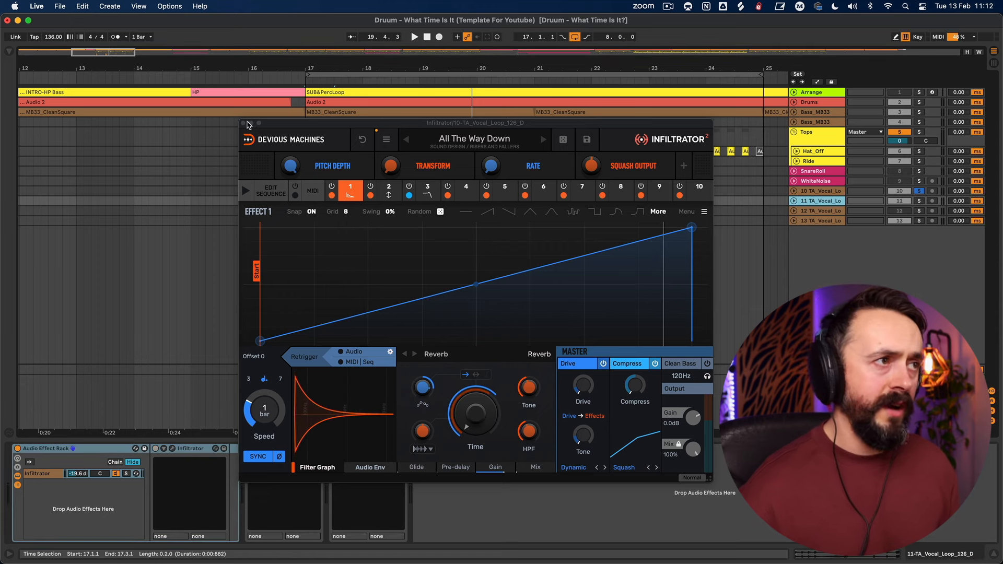
left_click(246, 125)
left_click(826, 192)
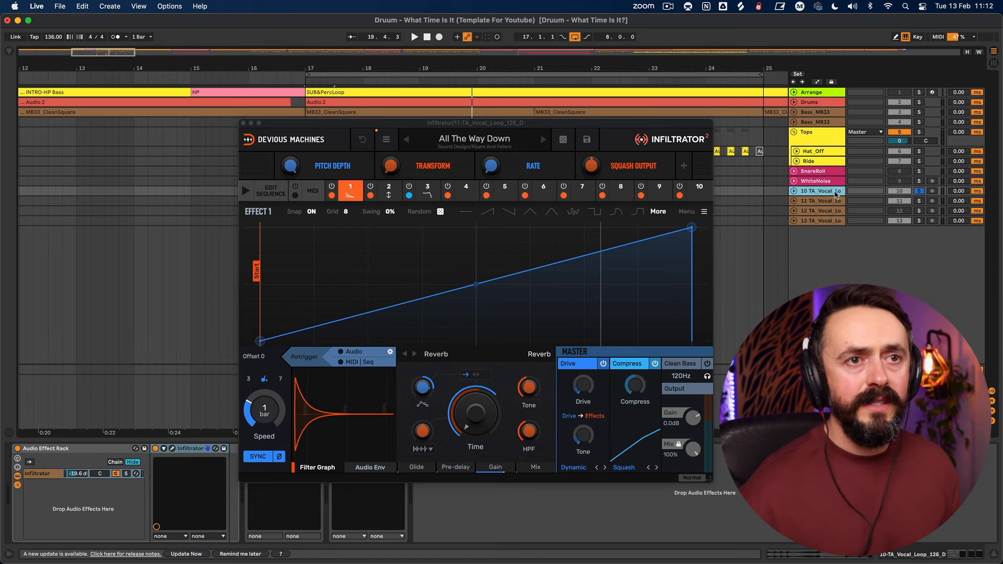
left_click(243, 124)
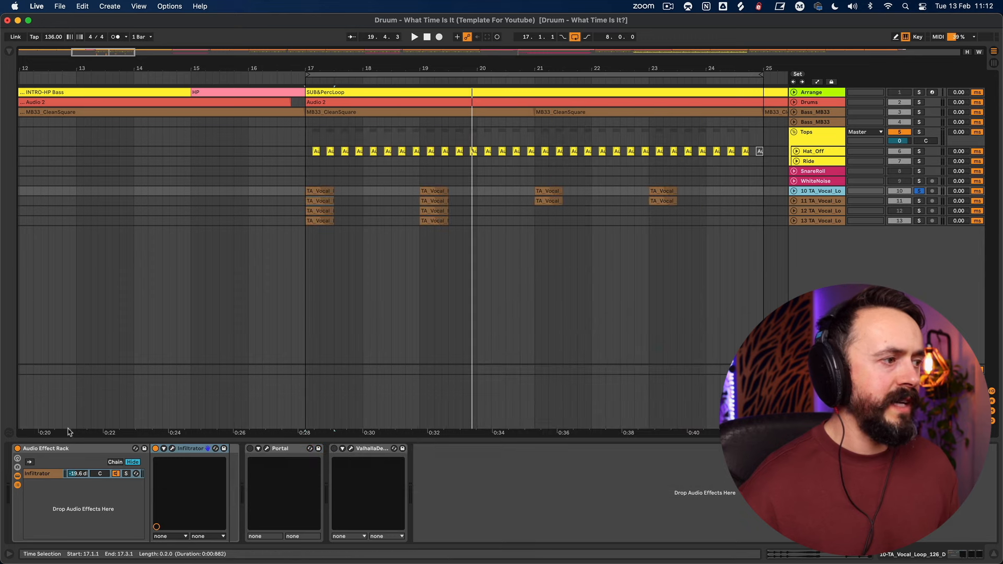
- Delete all effects from the original vocal track 10 and colour the track and its clips pink
left_click(73, 450)
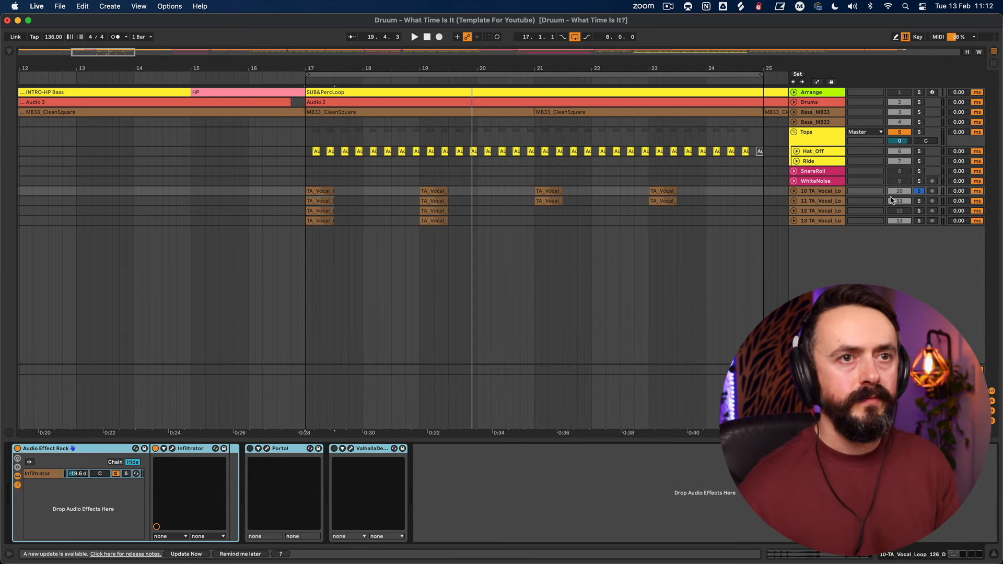
right_click(839, 196)
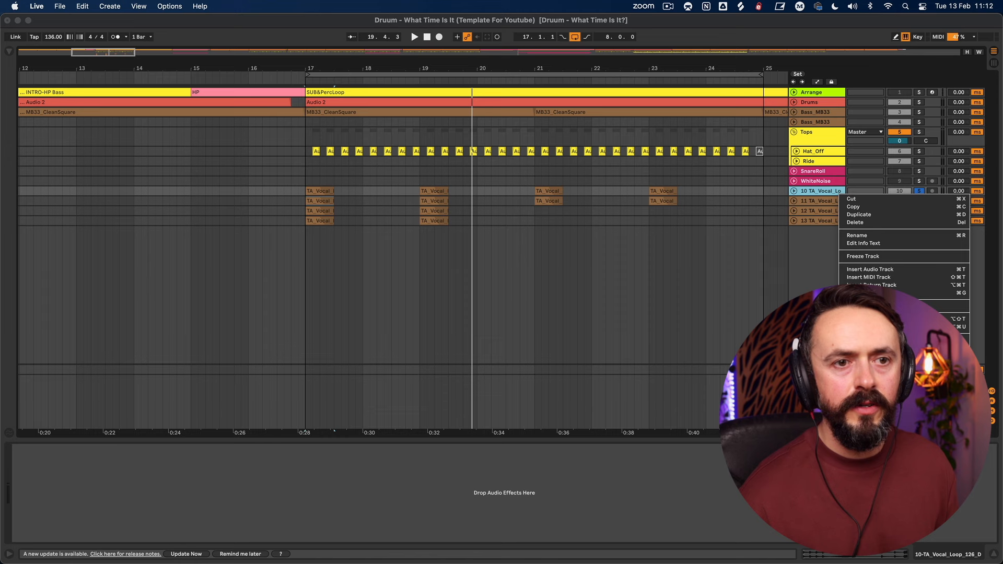
left_click(817, 192)
right_click(818, 192)
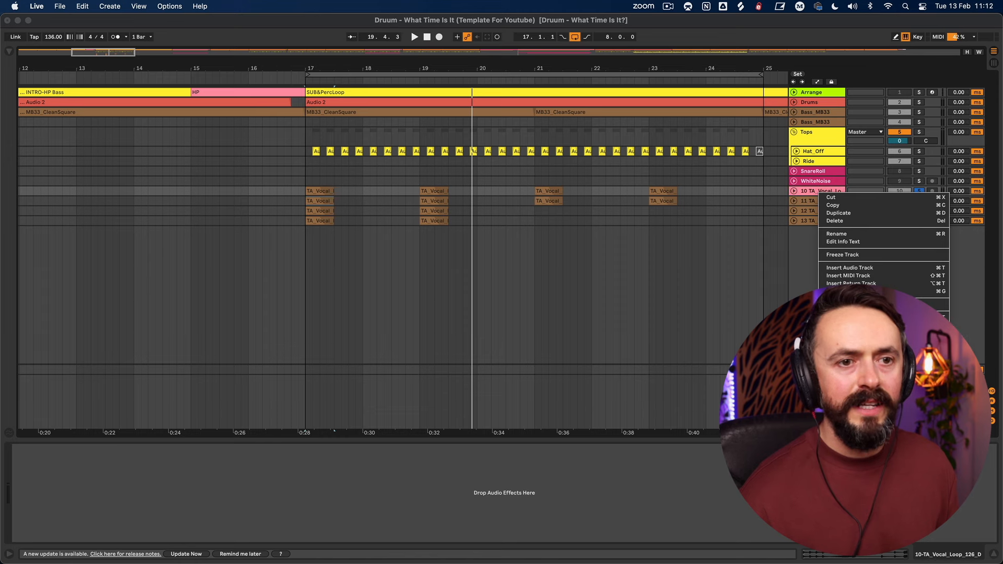
left_click(824, 195)
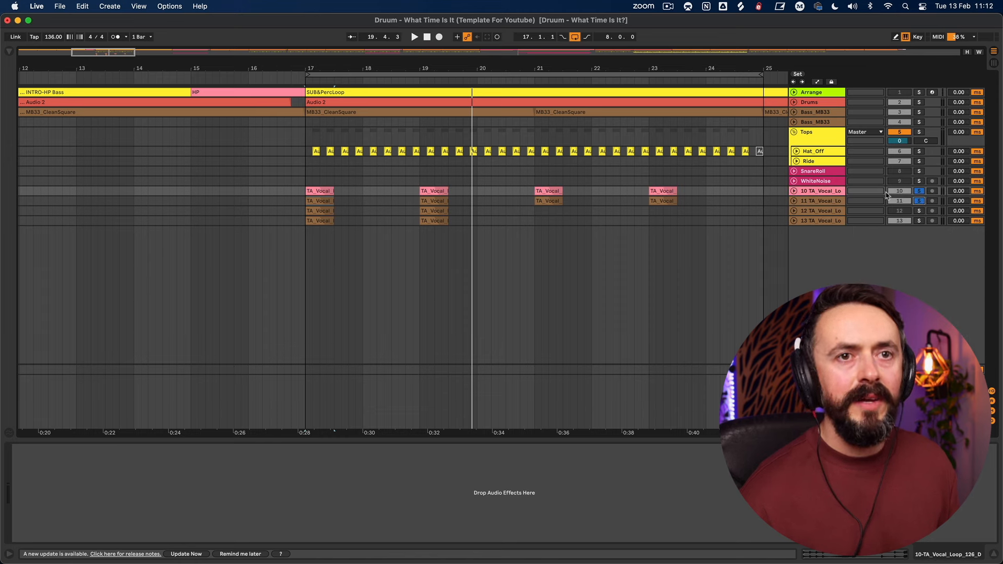
- While playing vocal tracks 10 and 11 together, set track 11's Infiltrator chain volume to -6.0 dB and open the plugin
left_click(828, 202)
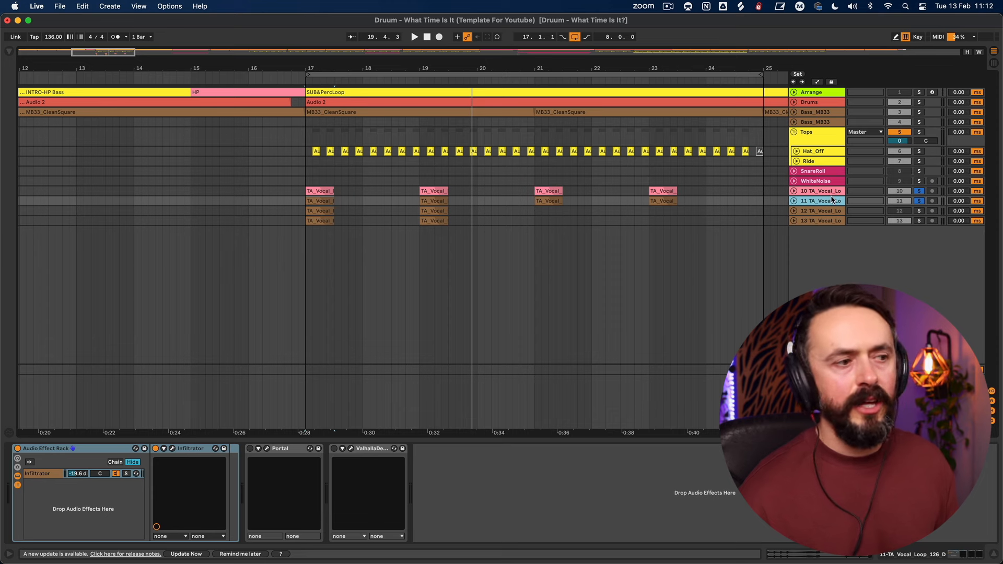
key("space")
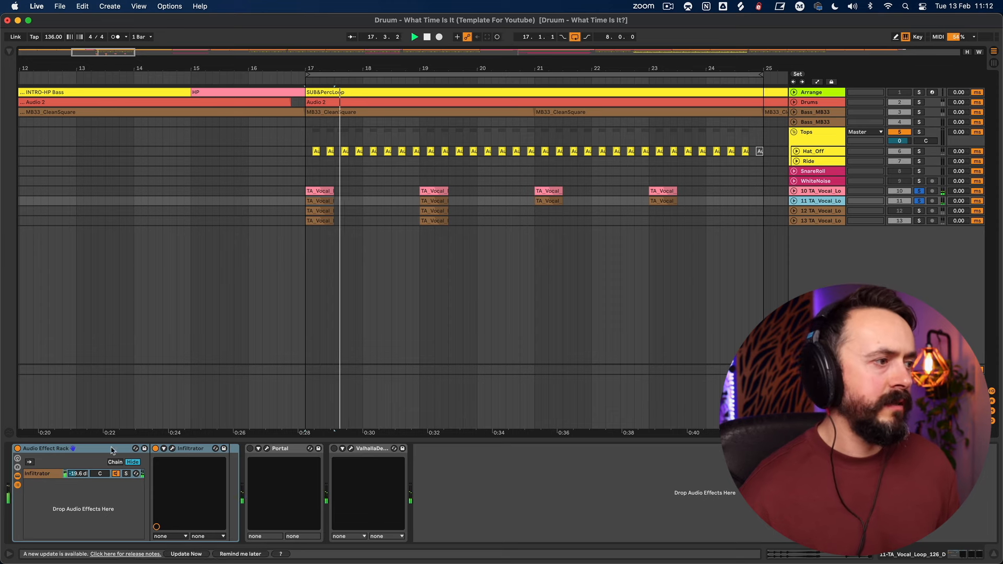
left_click(172, 448)
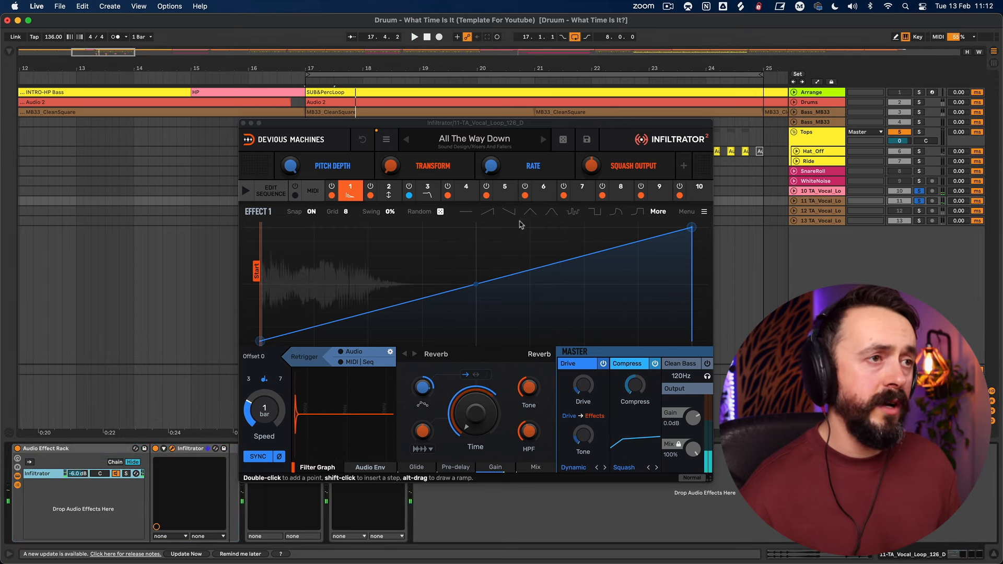
- Audition random Infiltrator presets on track 11, ending on Exponent, raise its chain volume to -3.0 dB and close the plugin
left_click(563, 139)
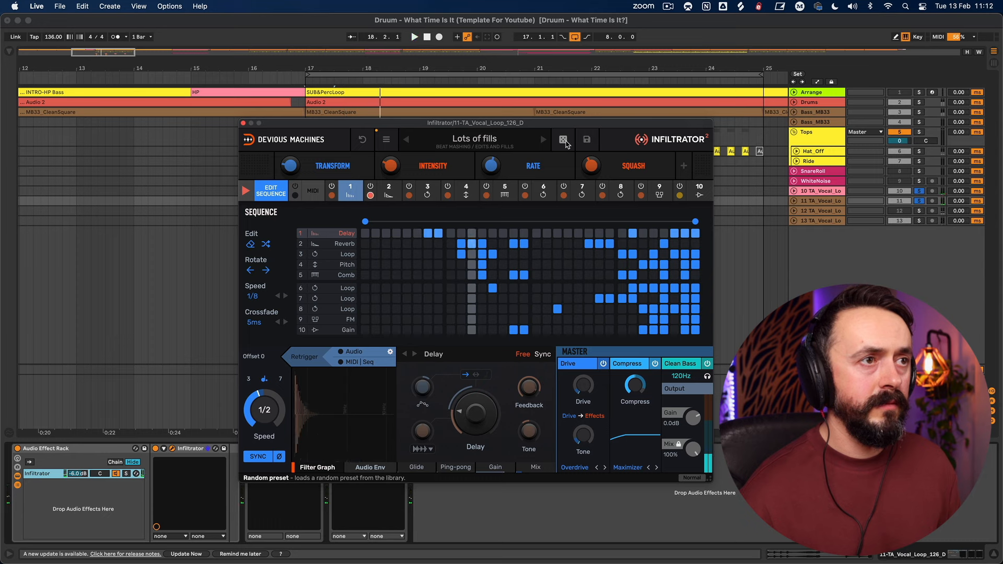
left_click(563, 140)
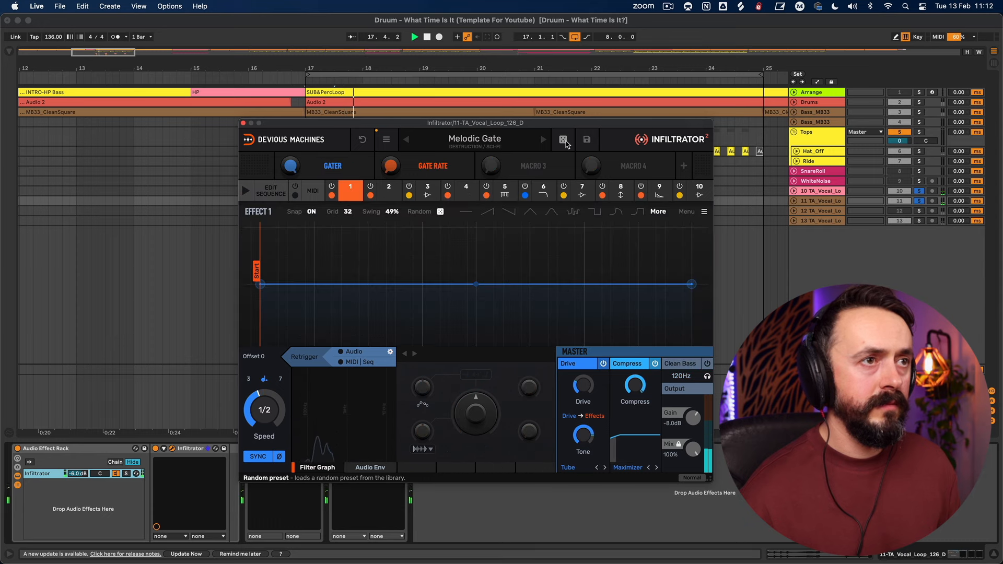
left_click(563, 139)
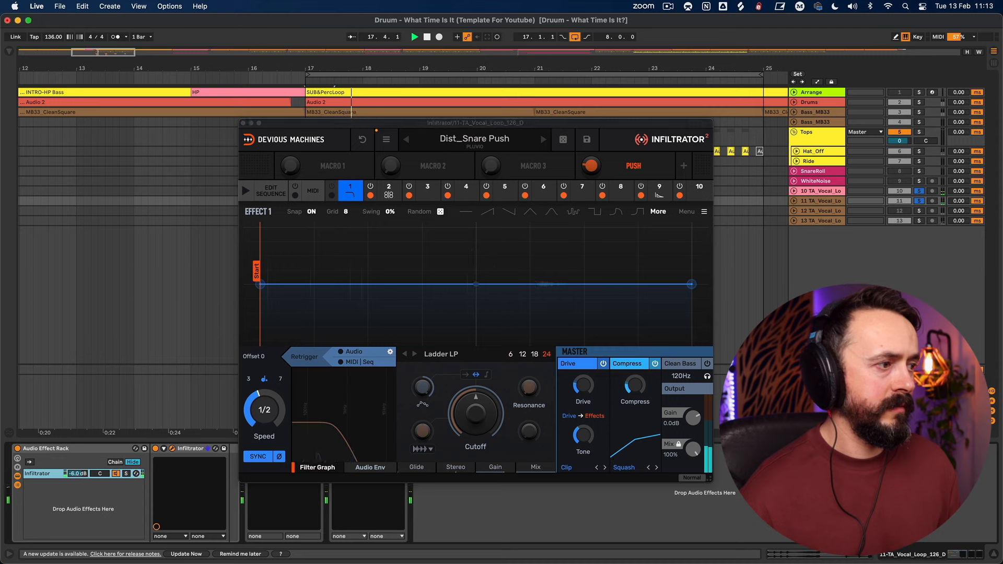
left_click(561, 137)
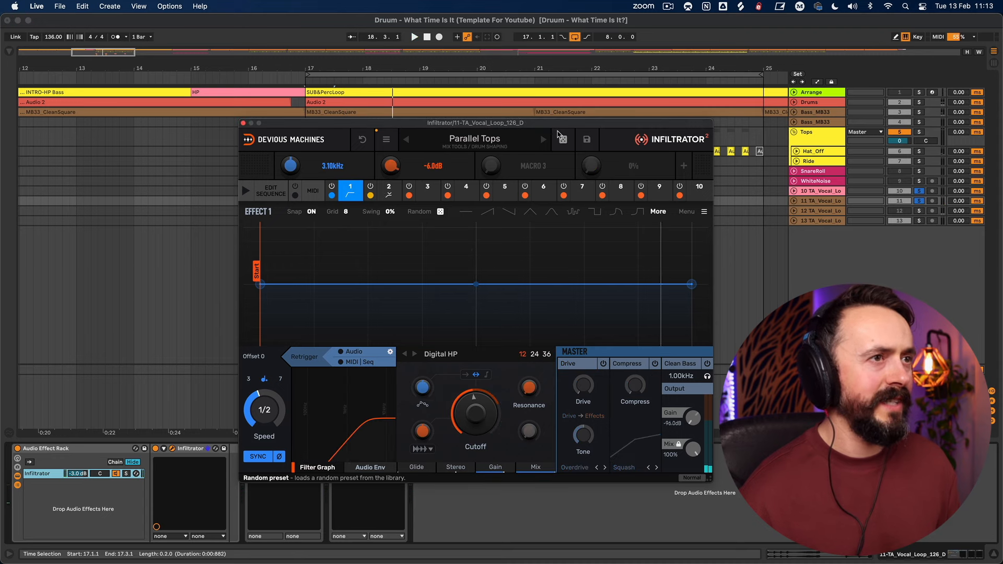
key("space")
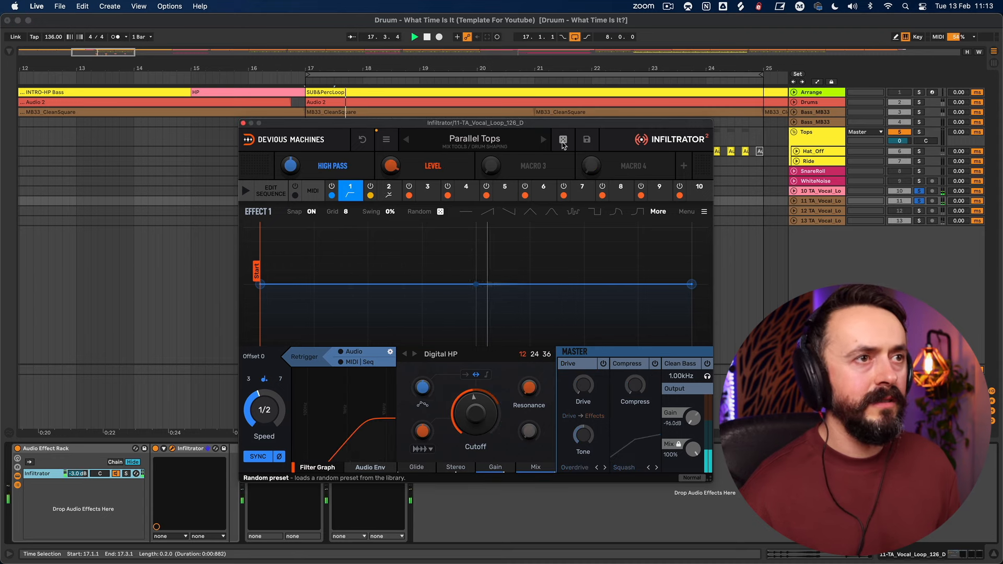
left_click(562, 140)
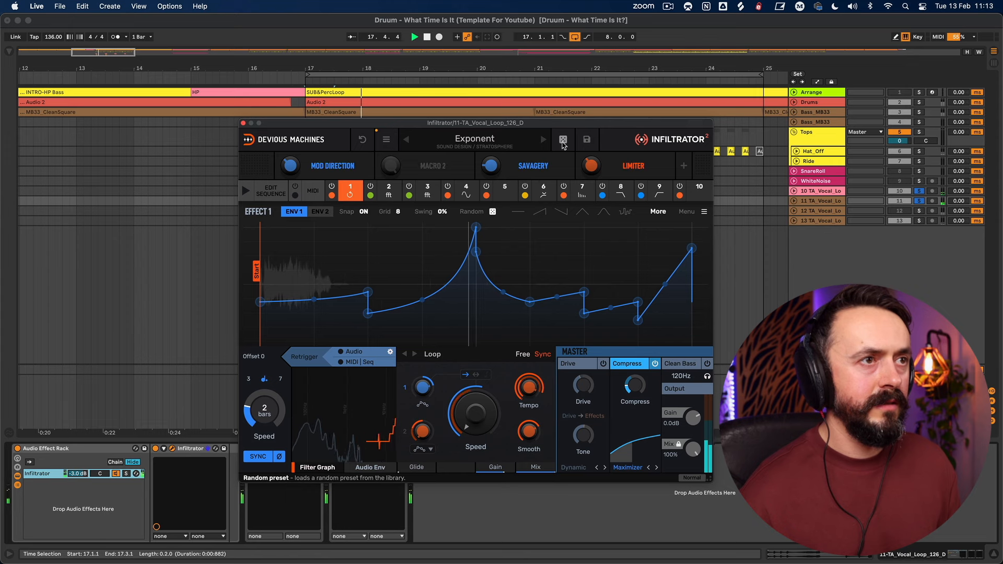
key("space")
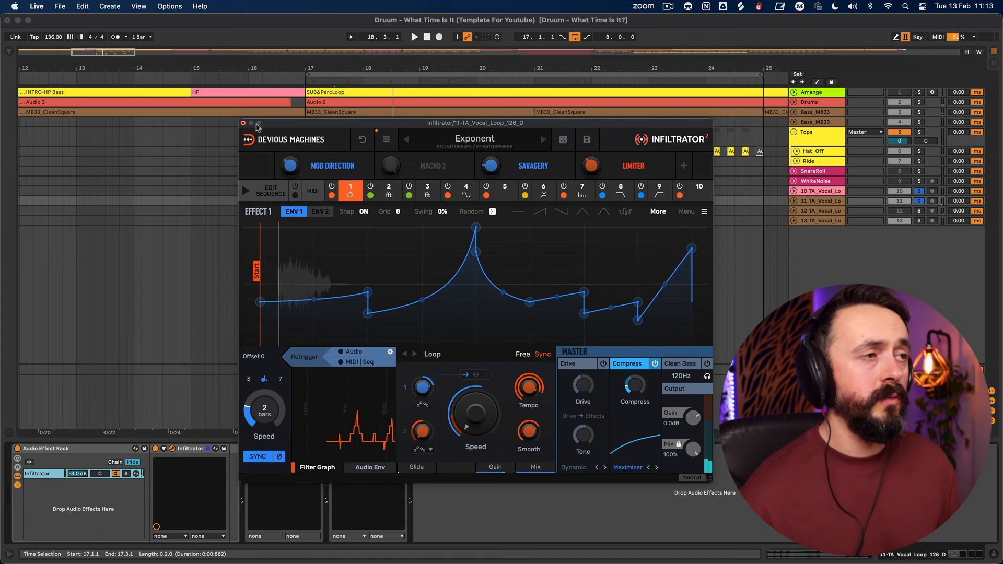
left_click(243, 124)
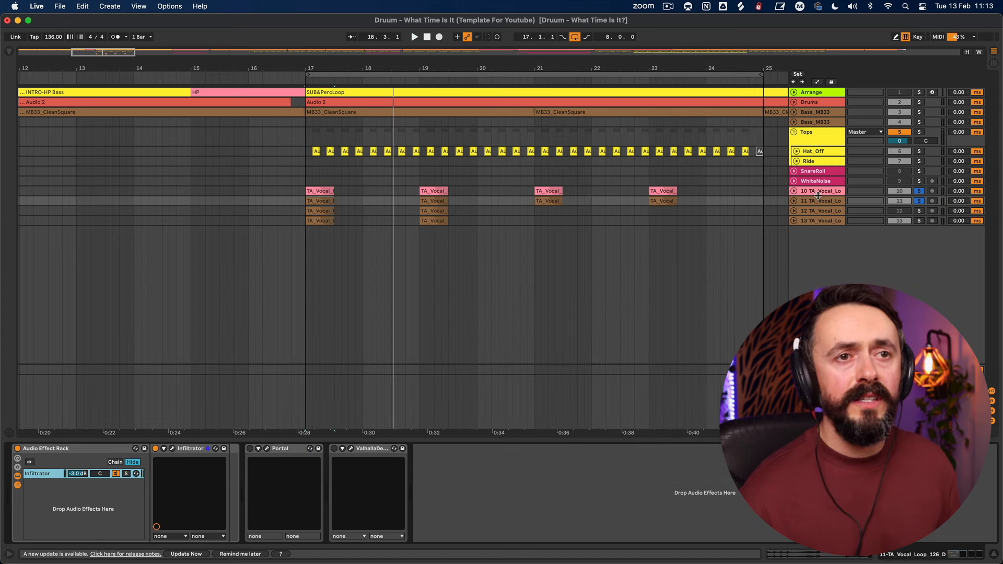
- Duplicate vocal track 11 together with its effect rack
left_click(819, 201)
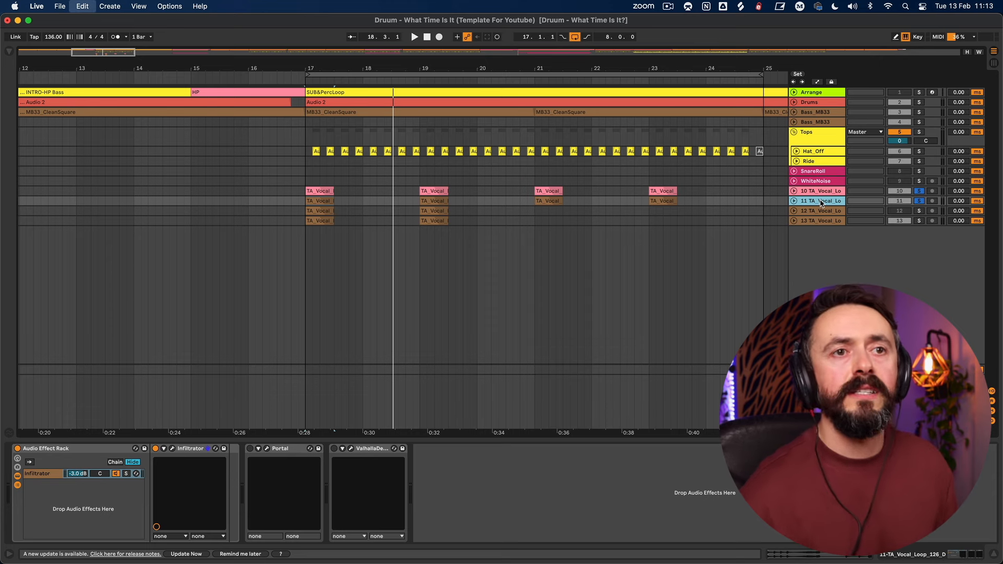
key("super+d")
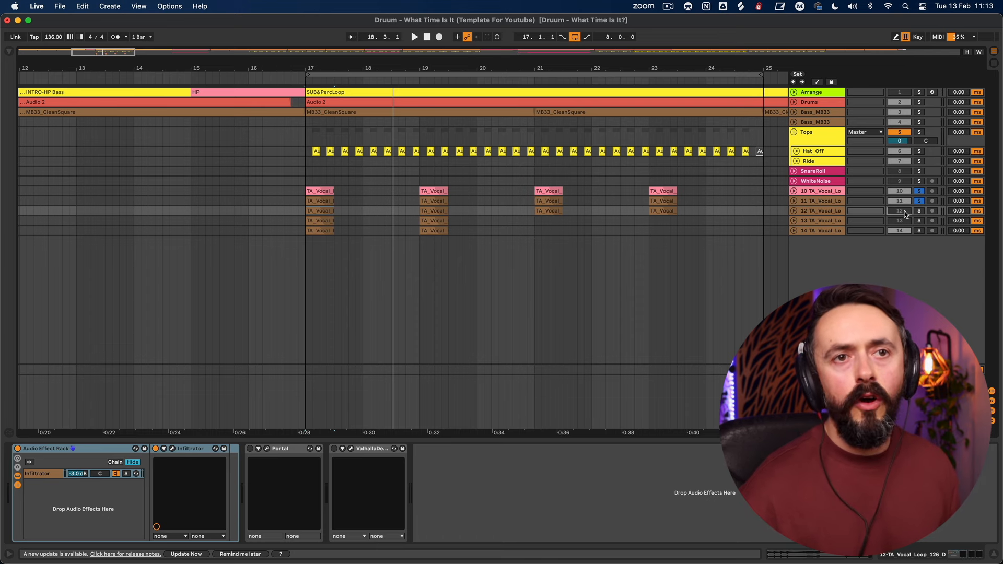
- Open Infiltrator on vocal track 11 and audition random presets during playback, ending on Vocode In The Mirror
left_click(823, 203)
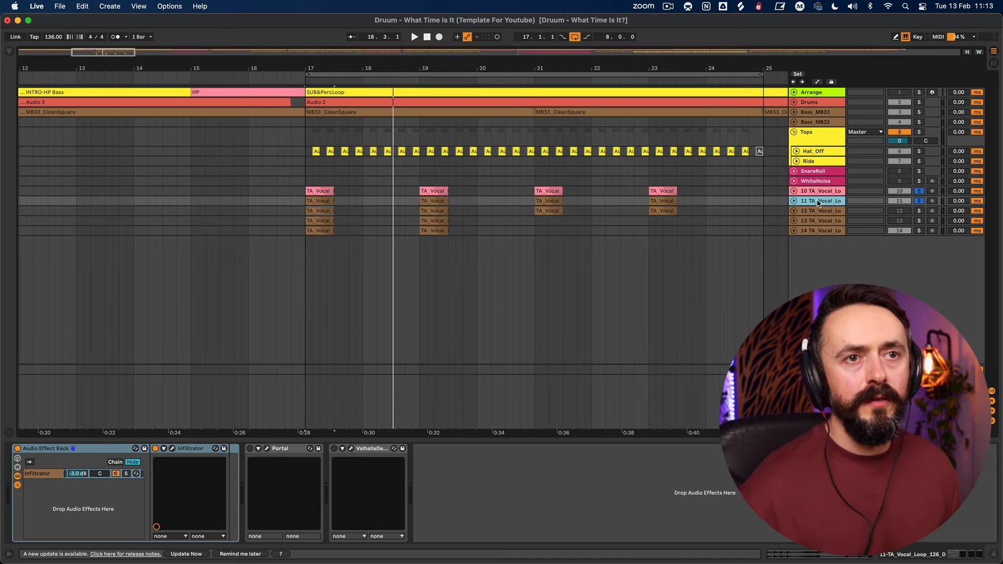
left_click(172, 449)
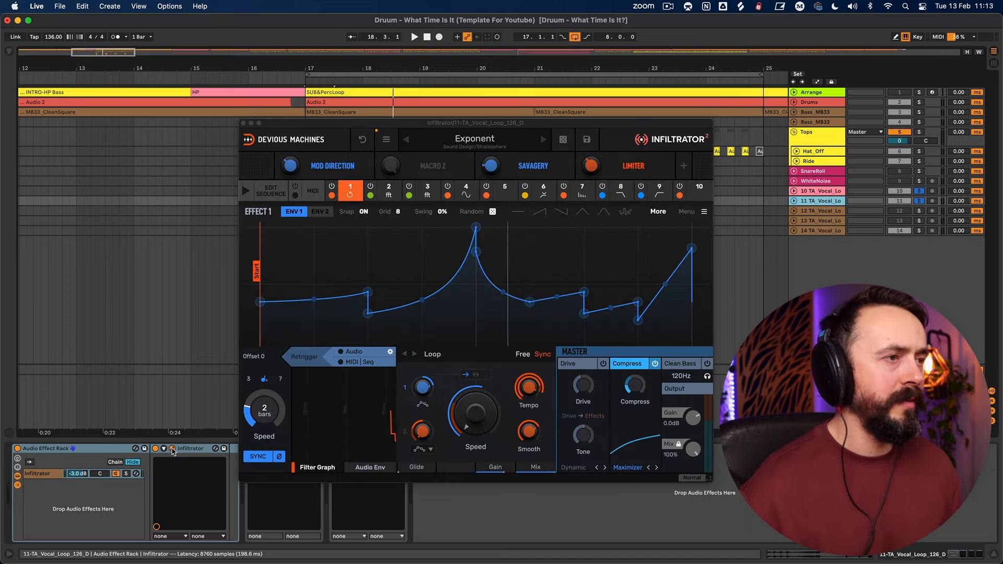
left_click(563, 140)
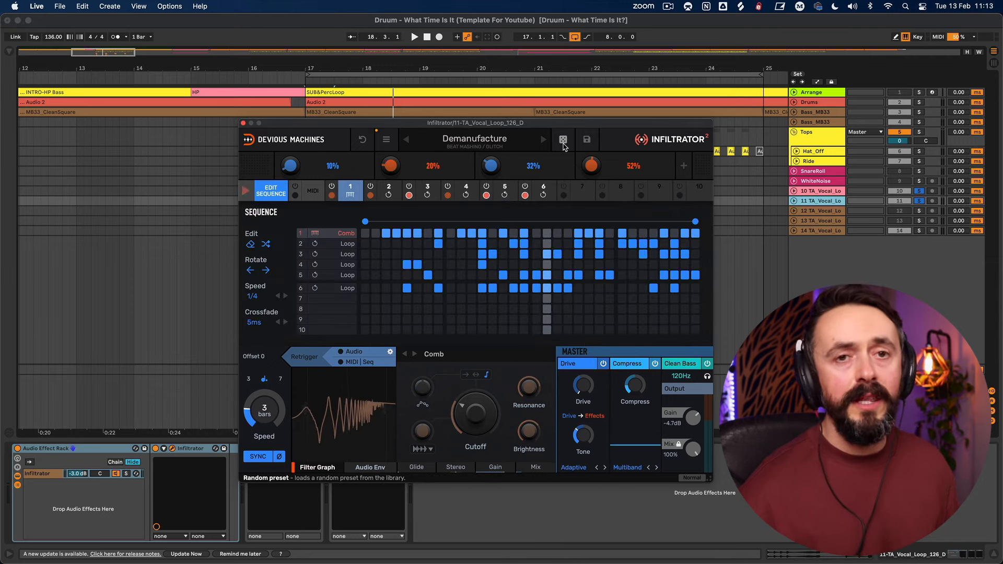
left_click(563, 140)
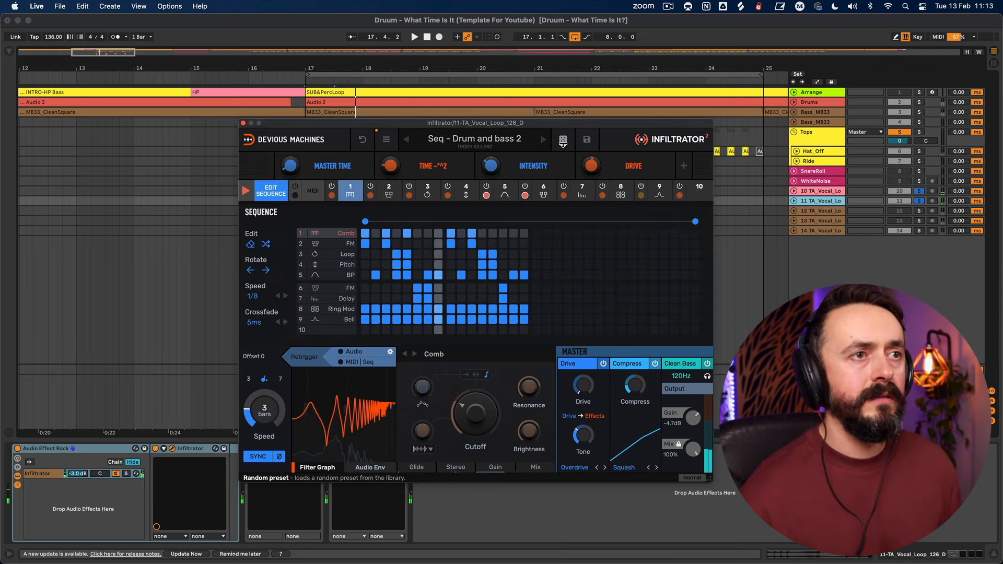
left_click(563, 140)
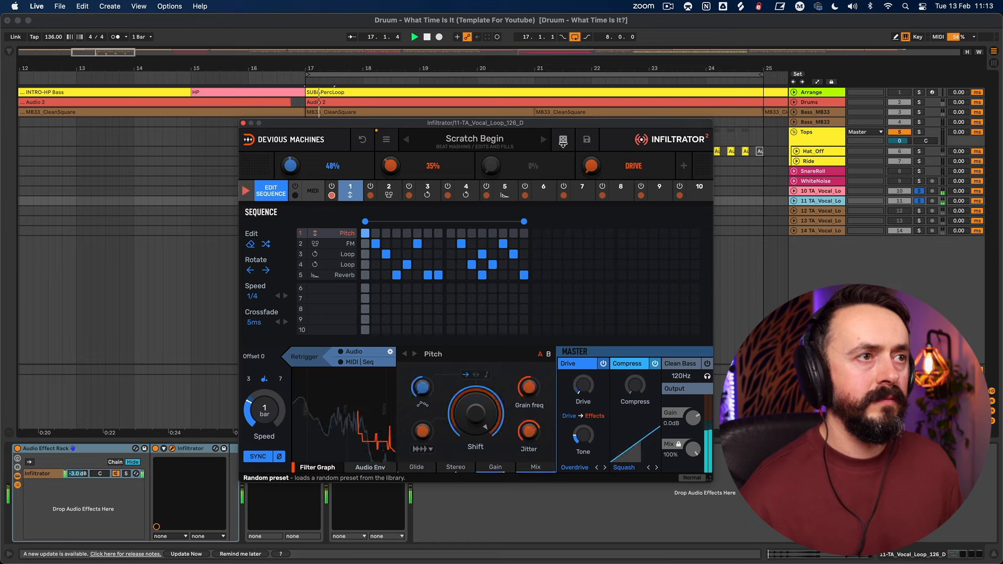
left_click(563, 140)
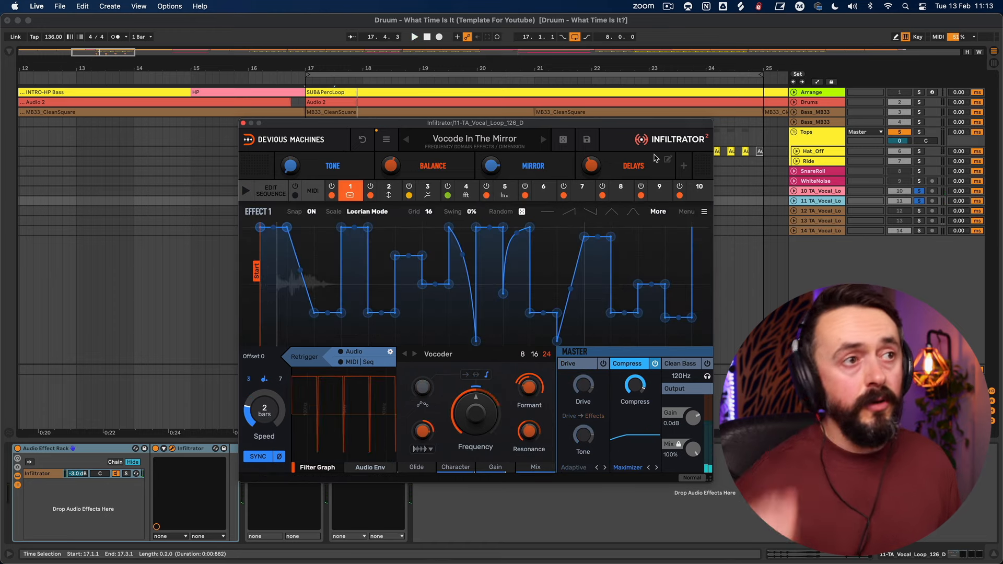
key("space")
- Duplicate vocal track 11 with its Vocode In The Mirror preset, compare both Infiltrator windows and close the copy's window
left_click(823, 203)
key("super+d")
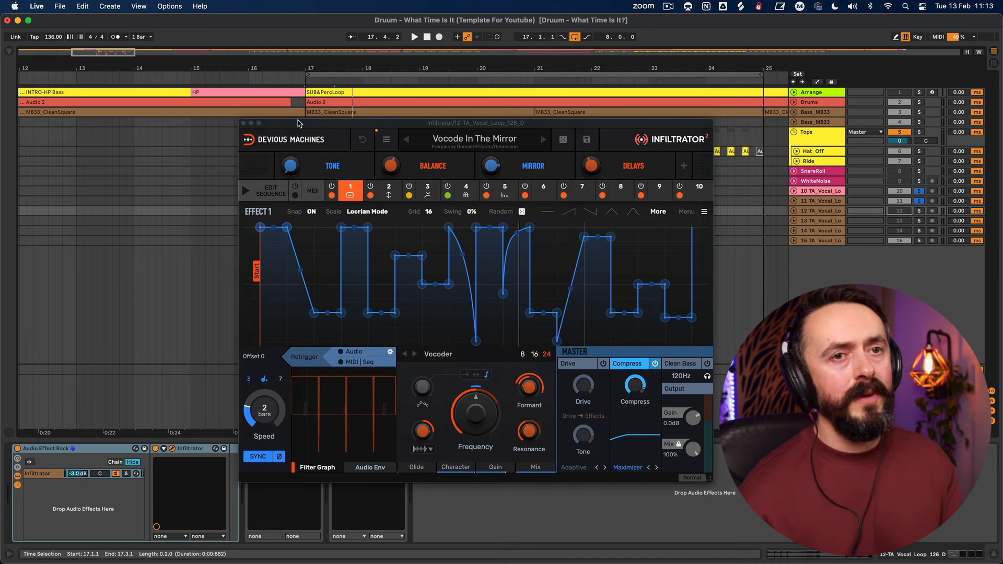
left_click_drag(296, 126, 342, 214)
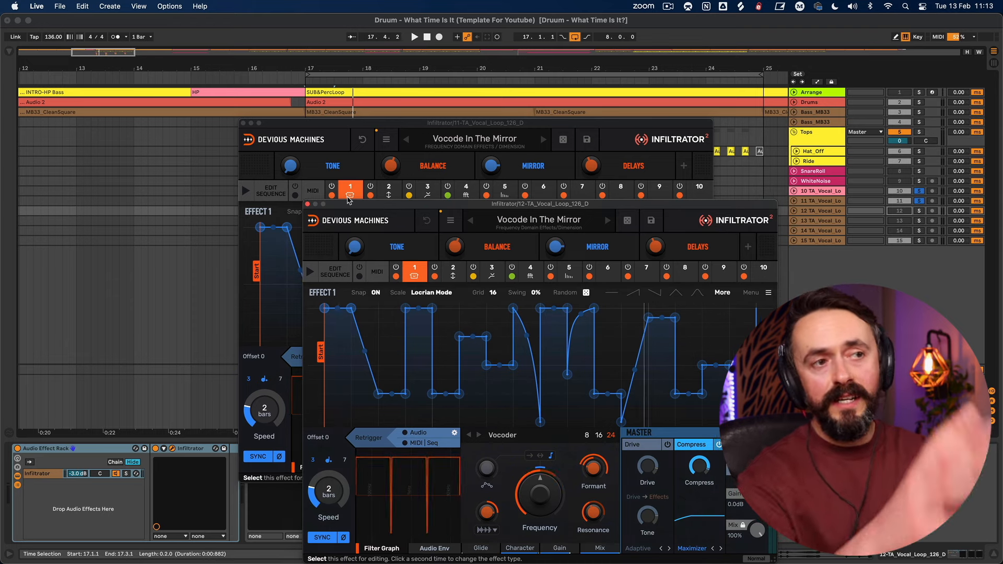
left_click_drag(350, 207, 288, 127)
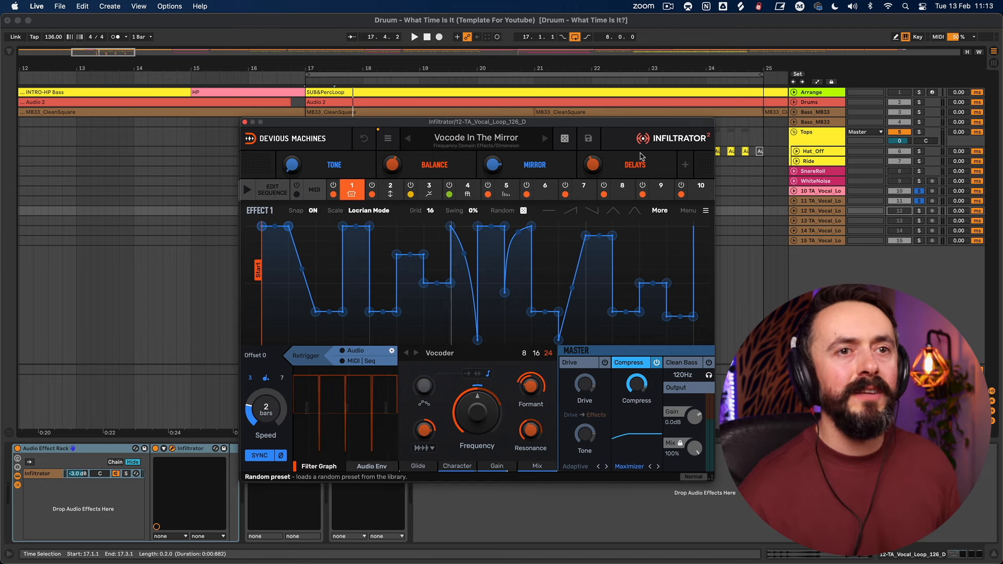
left_click(821, 211)
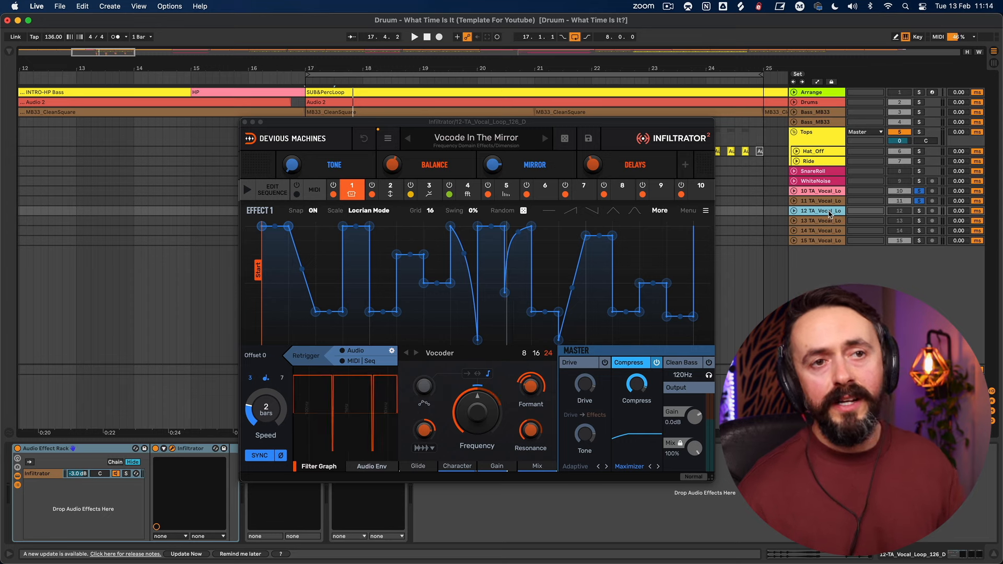
left_click(245, 122)
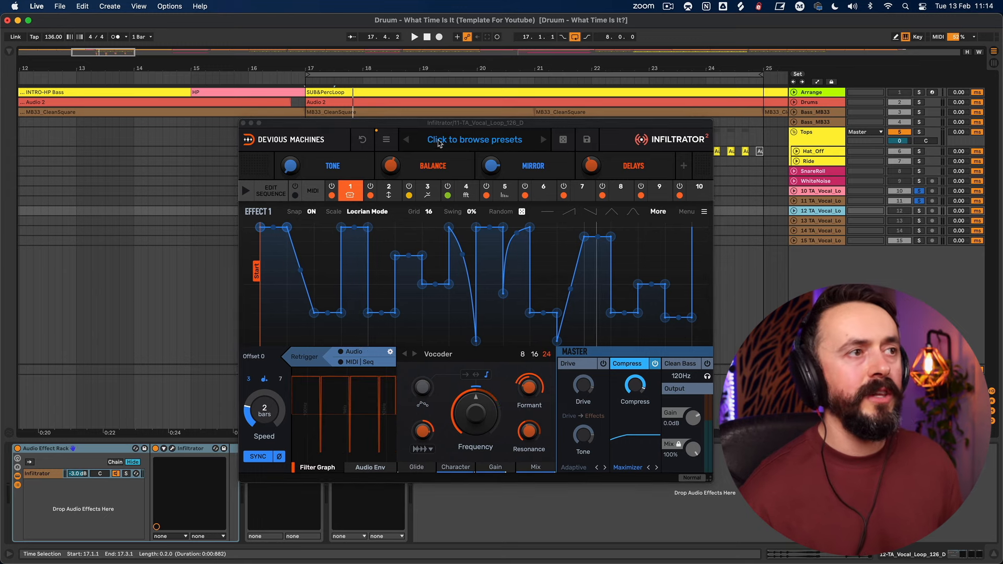
- Audition random Infiltrator presets on vocal track 11 during playback, ending on Sleep Paralysis
left_click(568, 142)
key("space")
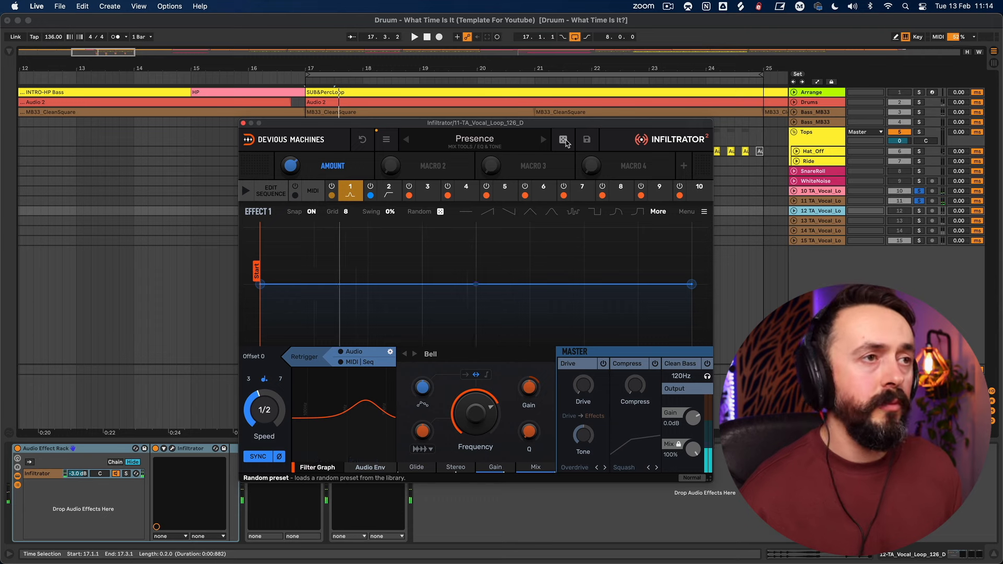
left_click(564, 140)
left_click(564, 140)
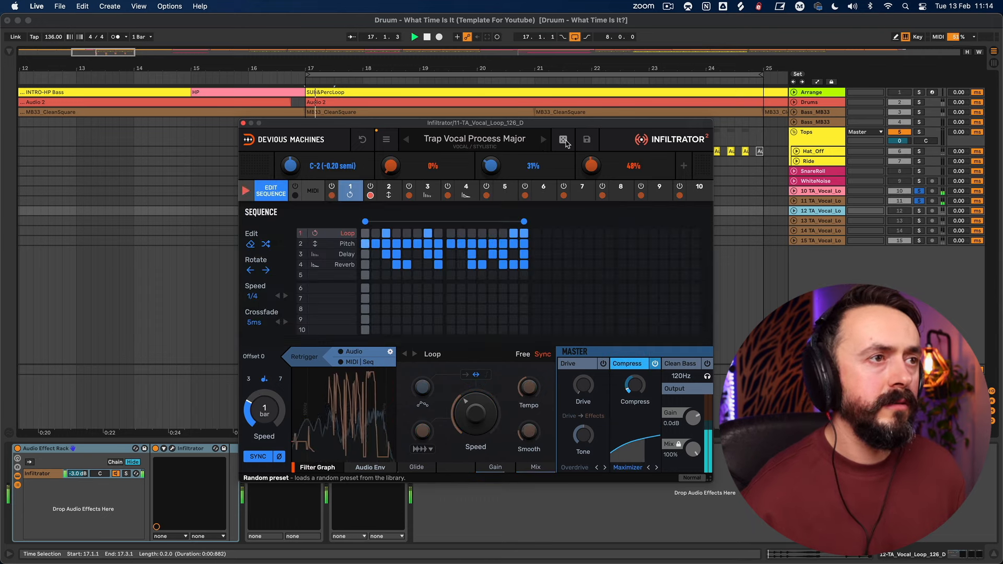
left_click(563, 140)
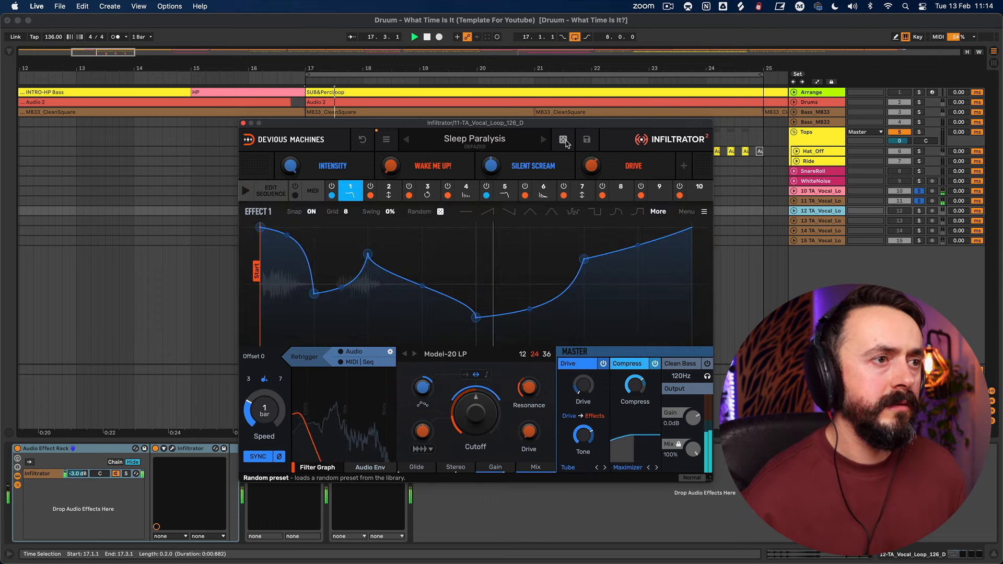
- Duplicate vocal track 11 with its Sleep Paralysis preset and close the copy's Infiltrator window
left_click(820, 201)
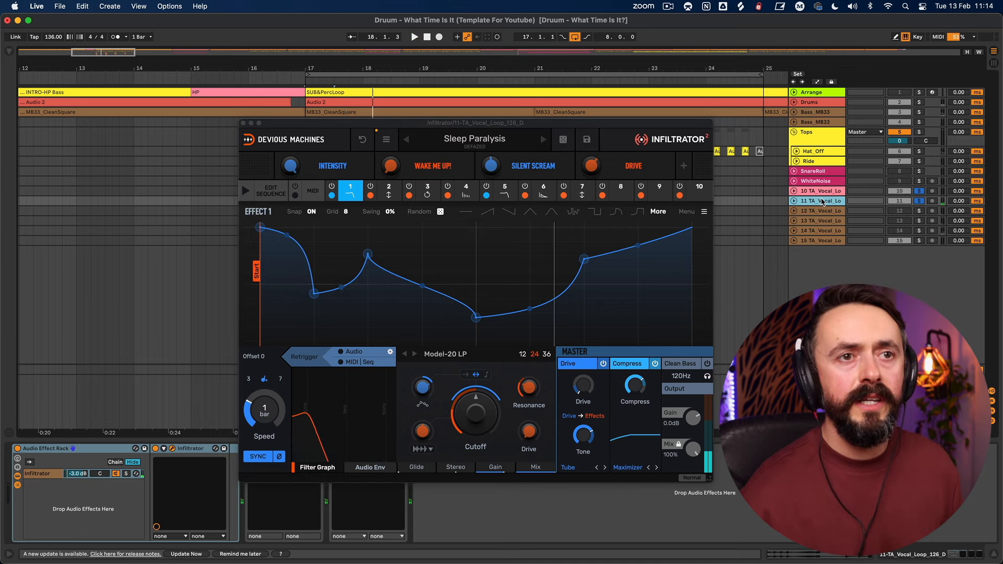
key("super+d")
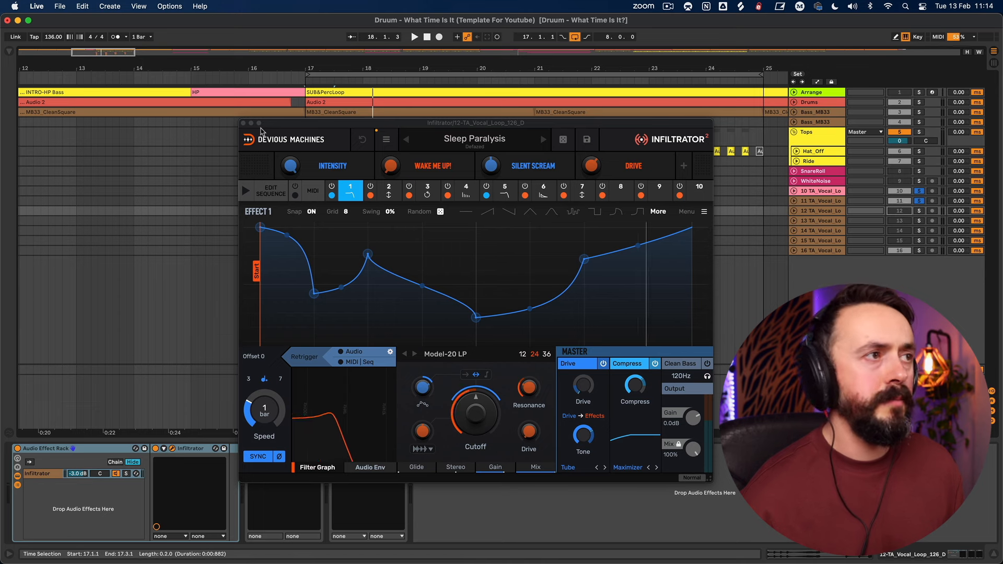
left_click(243, 123)
- Audition further random Infiltrator presets on vocal track 11, then revert to Seriously OTT and play it back
left_click(559, 144)
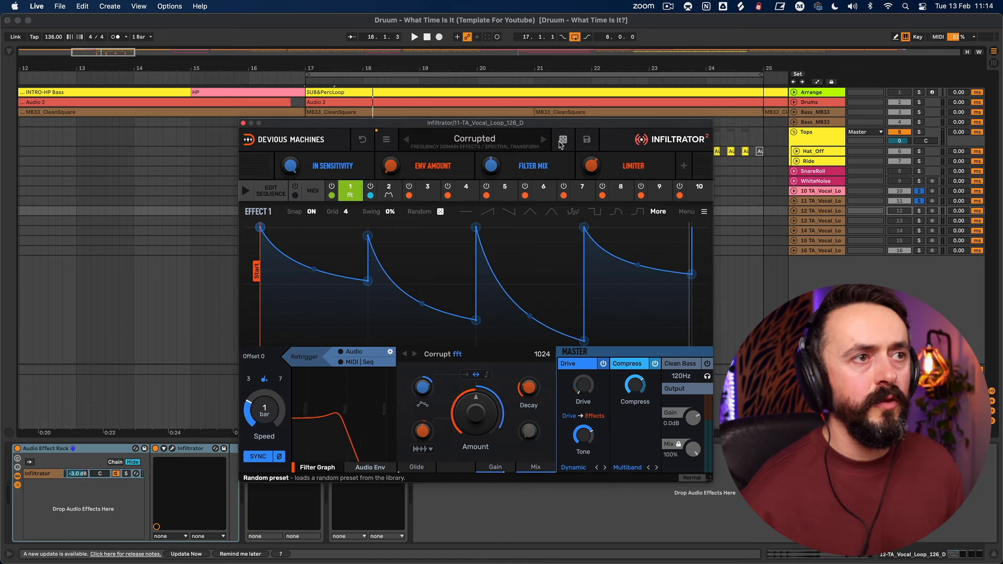
left_click(560, 145)
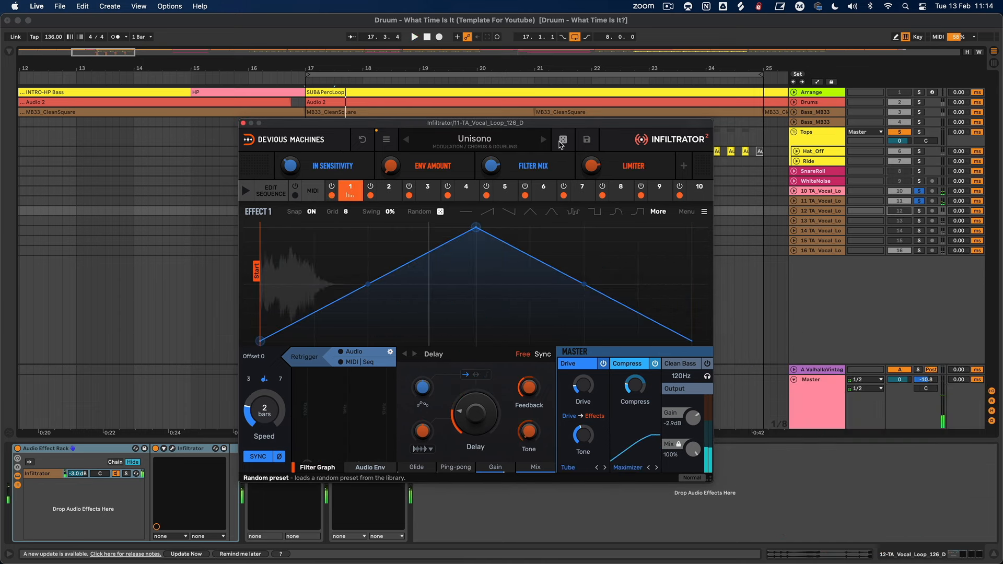
left_click(559, 144)
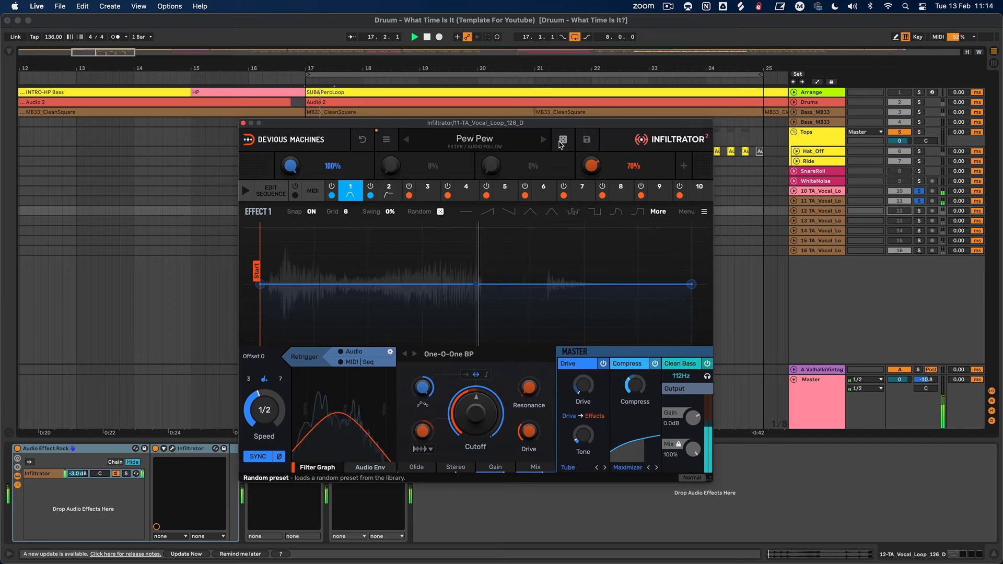
left_click(560, 145)
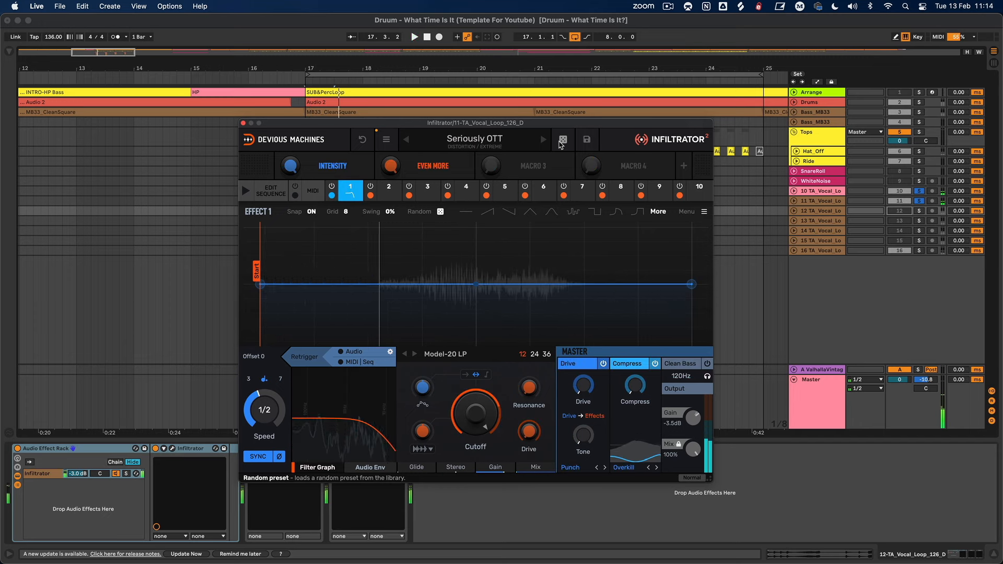
left_click(560, 145)
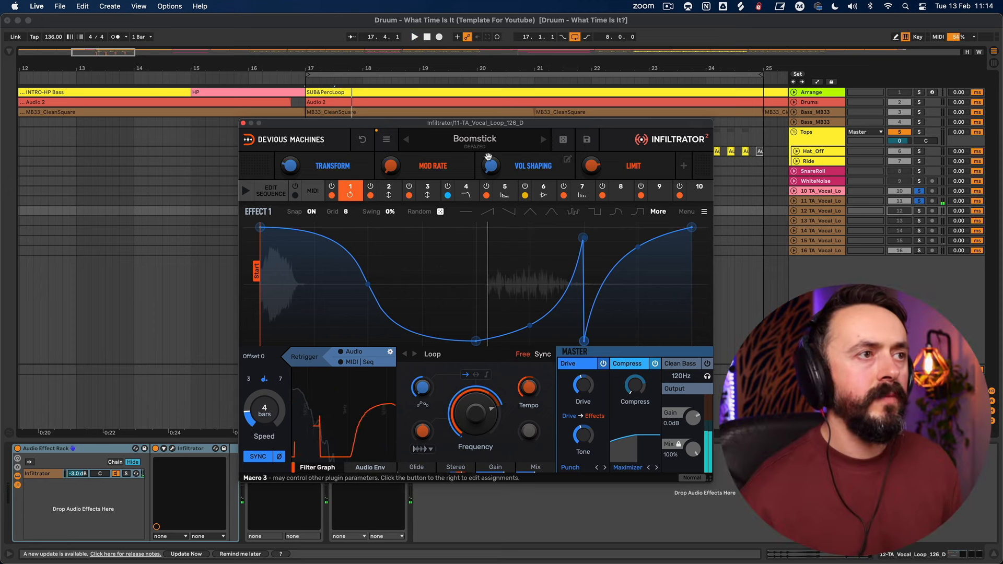
left_click(363, 142)
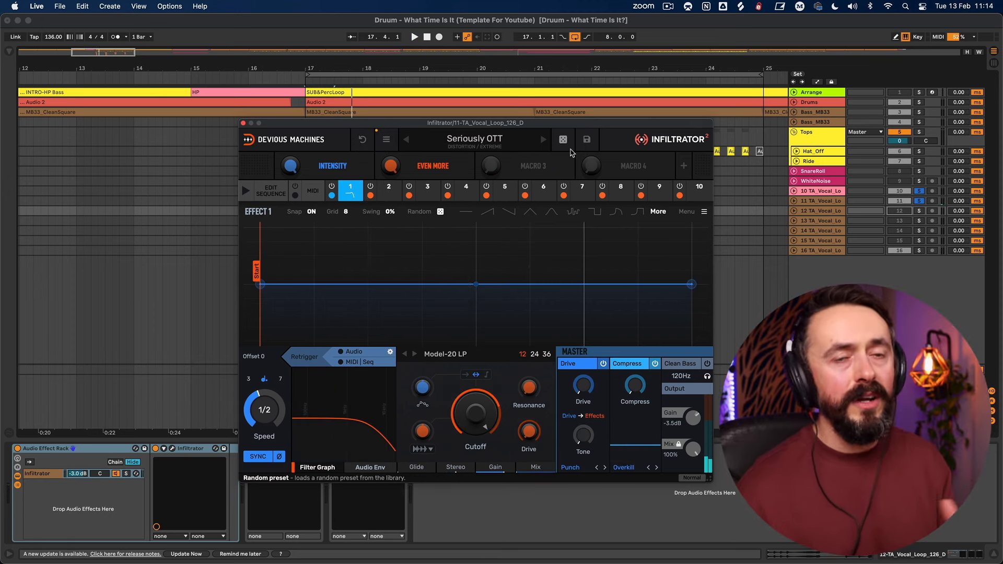
key("space")
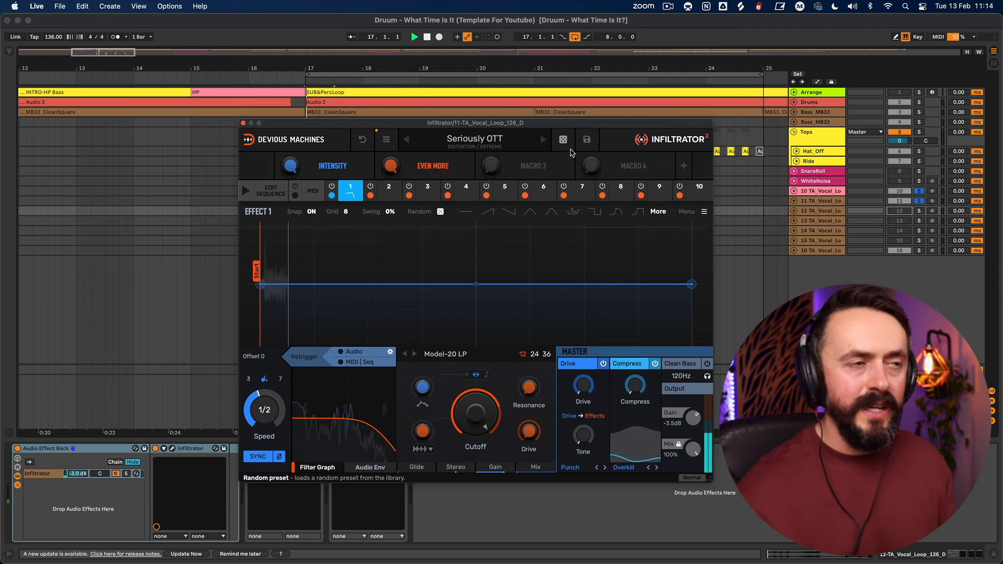
key("space")
- Duplicate vocal track 11 with its Seriously OTT preset, then load and play the random preset Pitch Bend Me on track 11
left_click(820, 201)
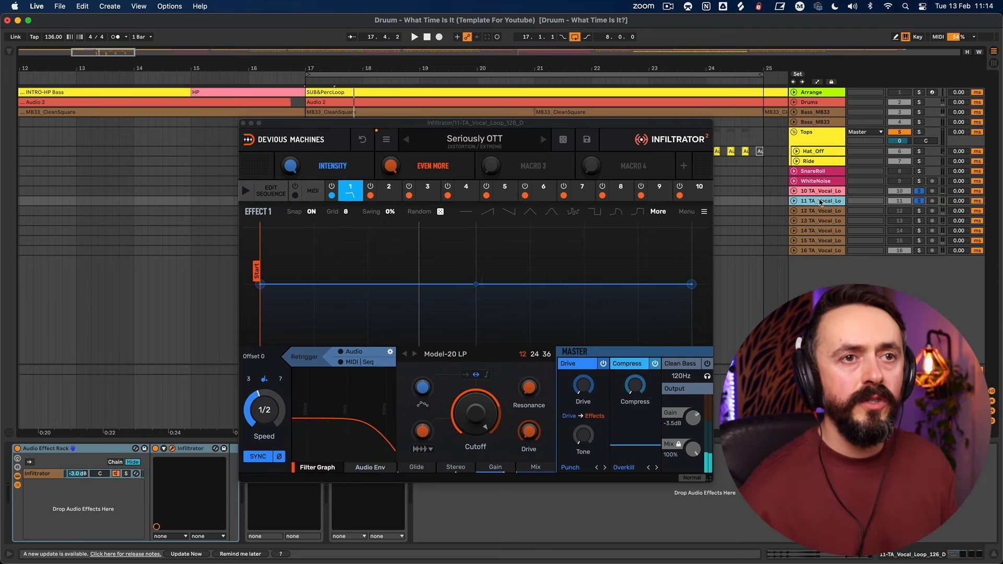
key("super+d")
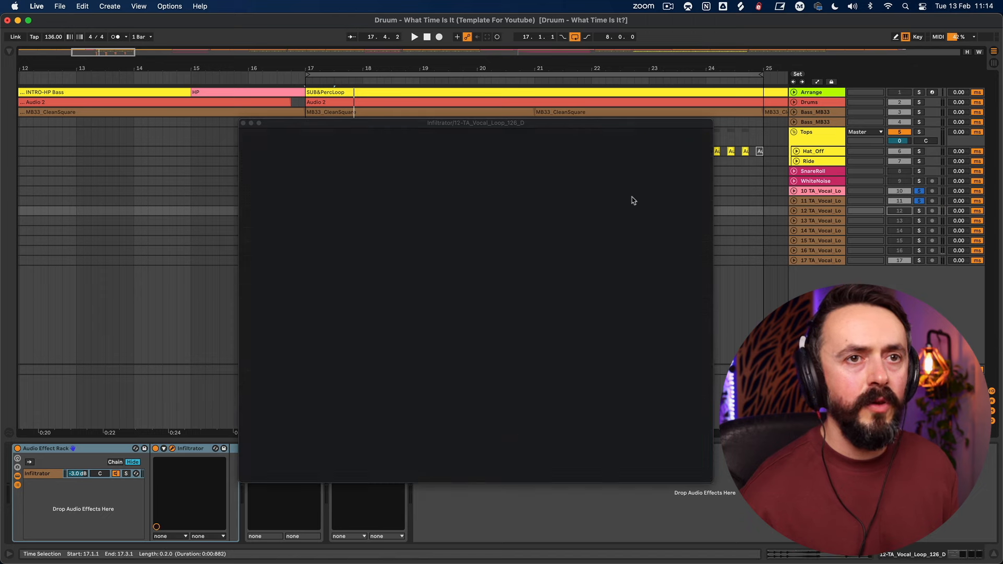
left_click(563, 140)
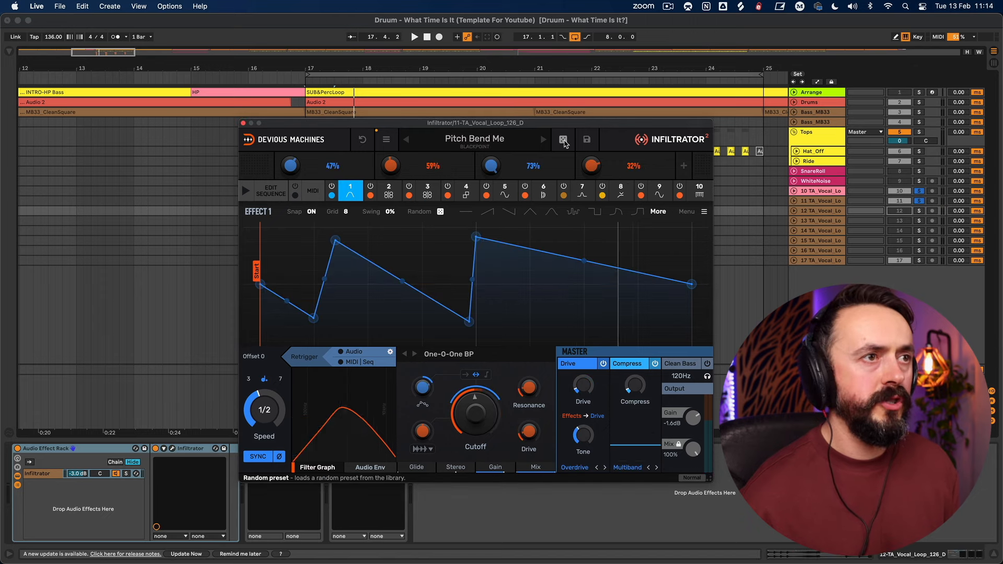
key("space")
key("space")
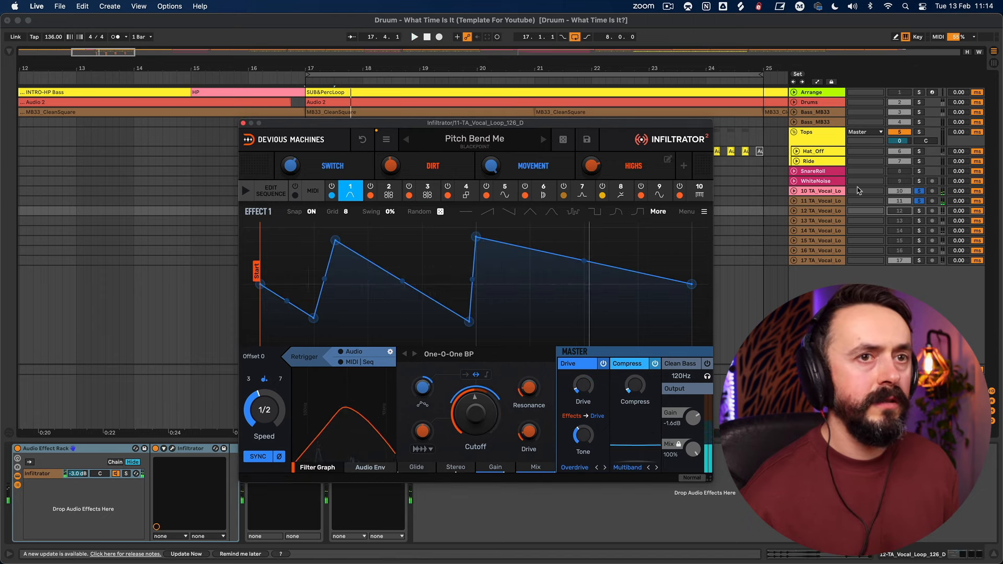
- Duplicate vocal track 11 with its Pitch Bend Me preset, then audition random Infiltrator presets on track 11, ending on Midnight Sands
left_click(811, 201)
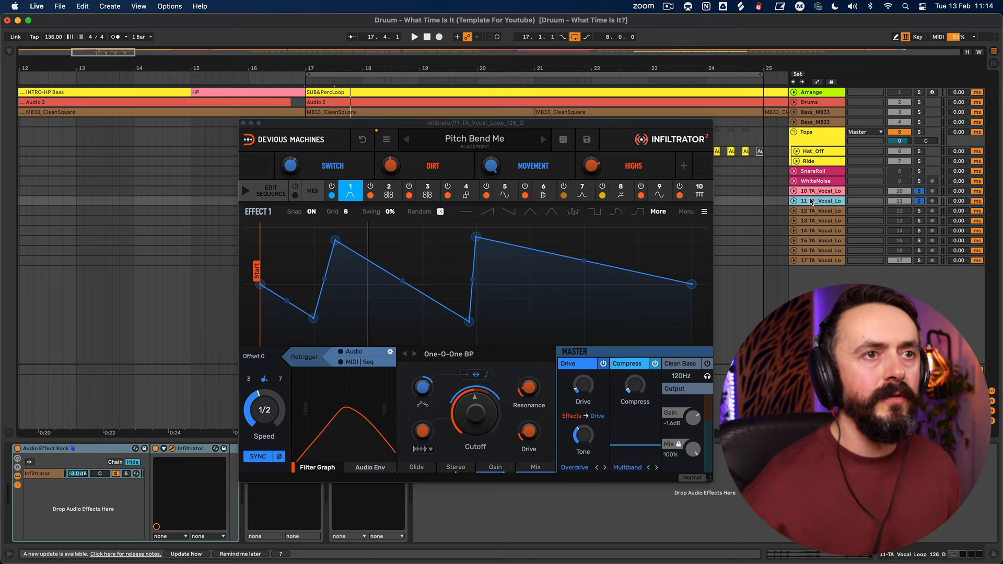
key("super+d")
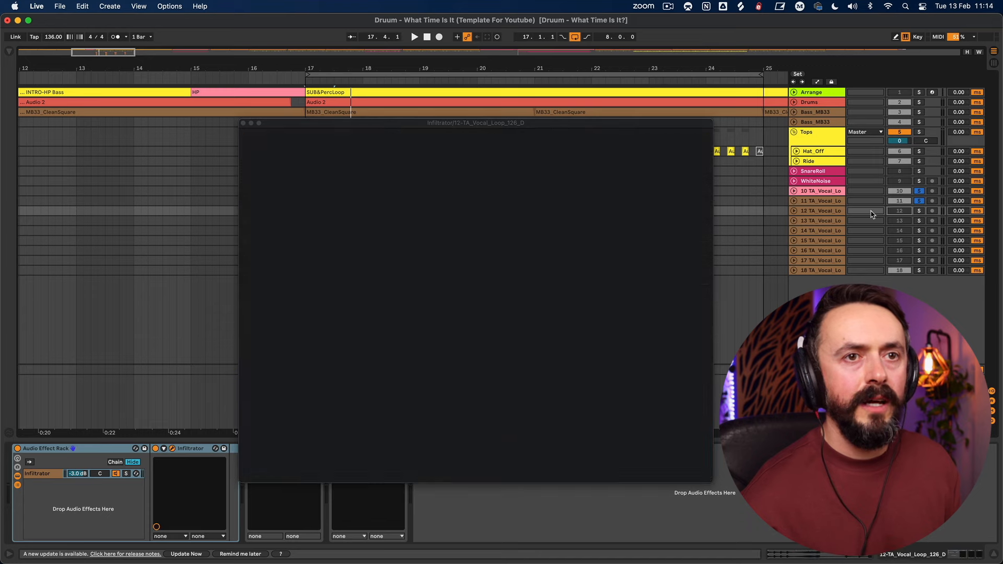
left_click(243, 124)
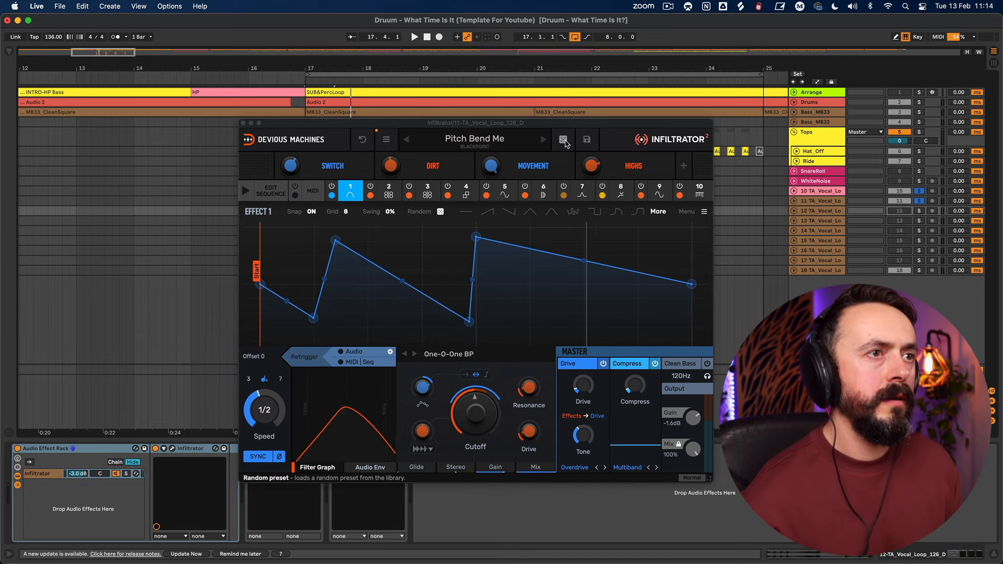
left_click(564, 140)
key("space")
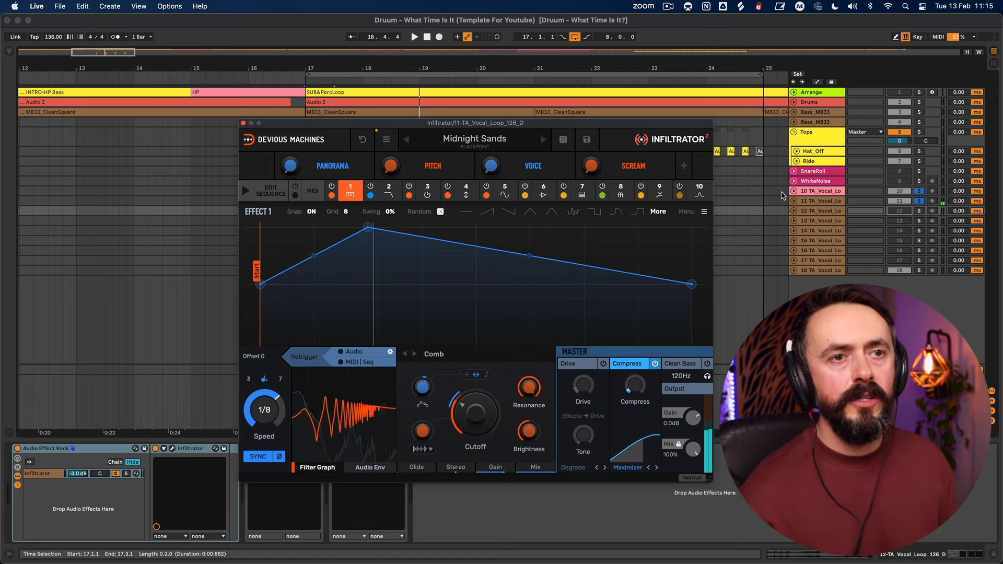
- Duplicate vocal track 11 with its Midnight Sands preset, then load and play the random preset Error on track 11
left_click(834, 203)
key("super+d")
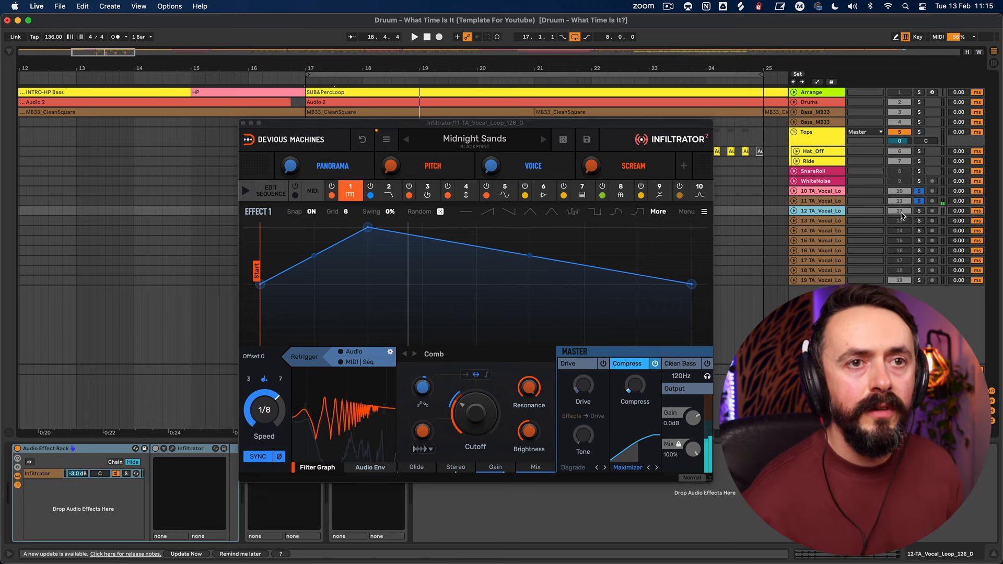
left_click(242, 124)
key("space")
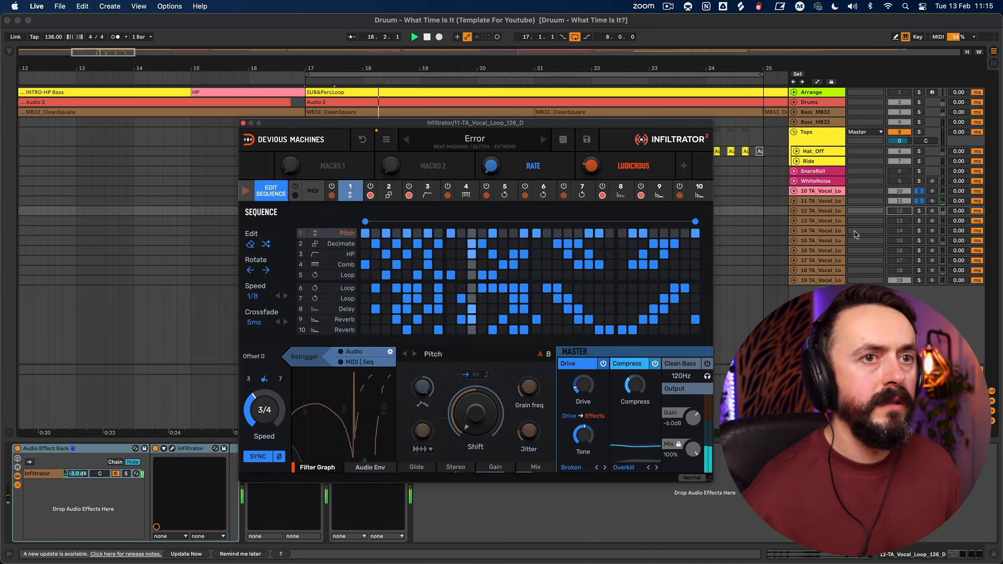
- Duplicate vocal track 11 with its Error preset and reselect track 11
left_click(823, 202)
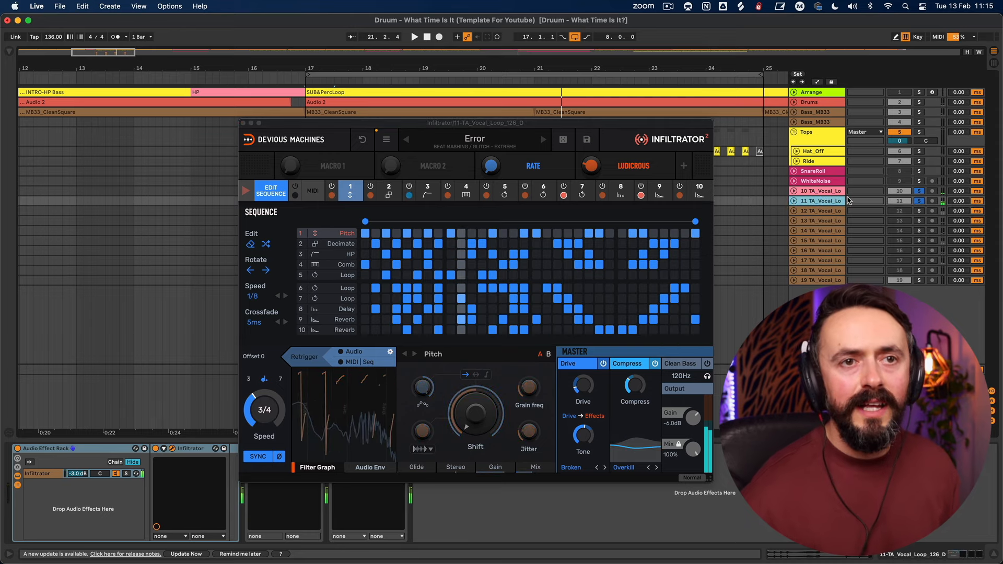
key("super+d")
left_click(821, 202)
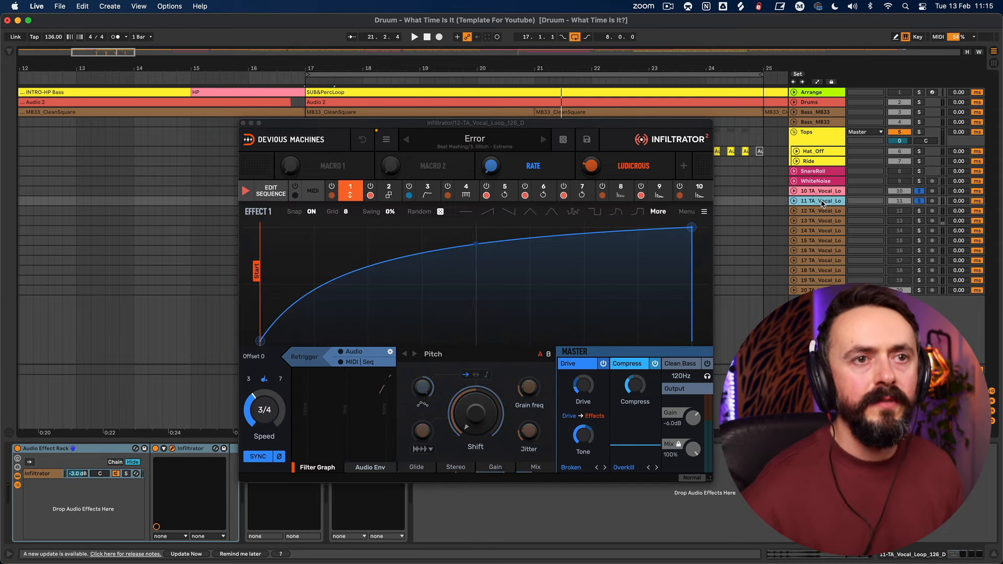
- Rename the vocal copy on track 12 to Glitch1
left_click(823, 211)
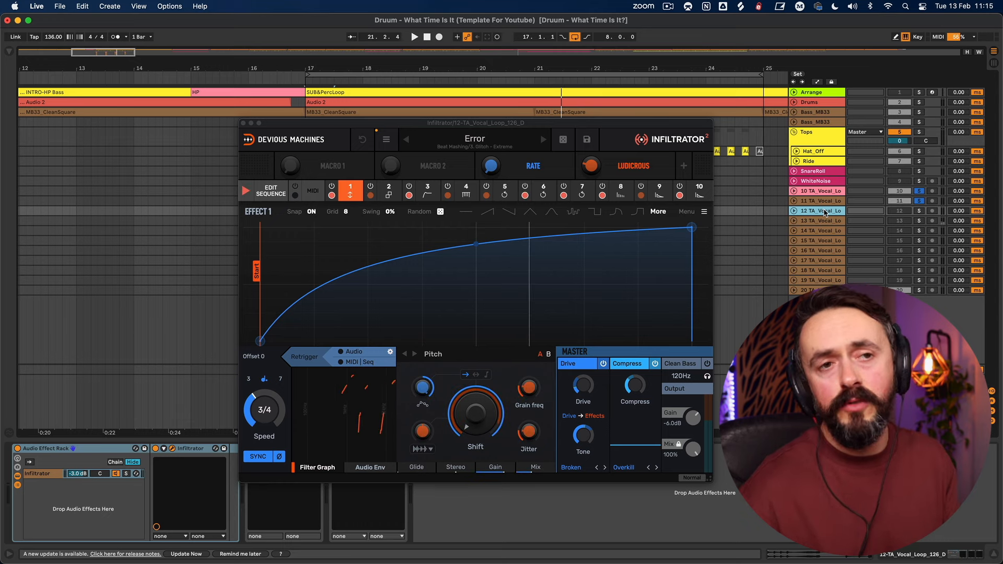
key("super+r")
type("Gl")
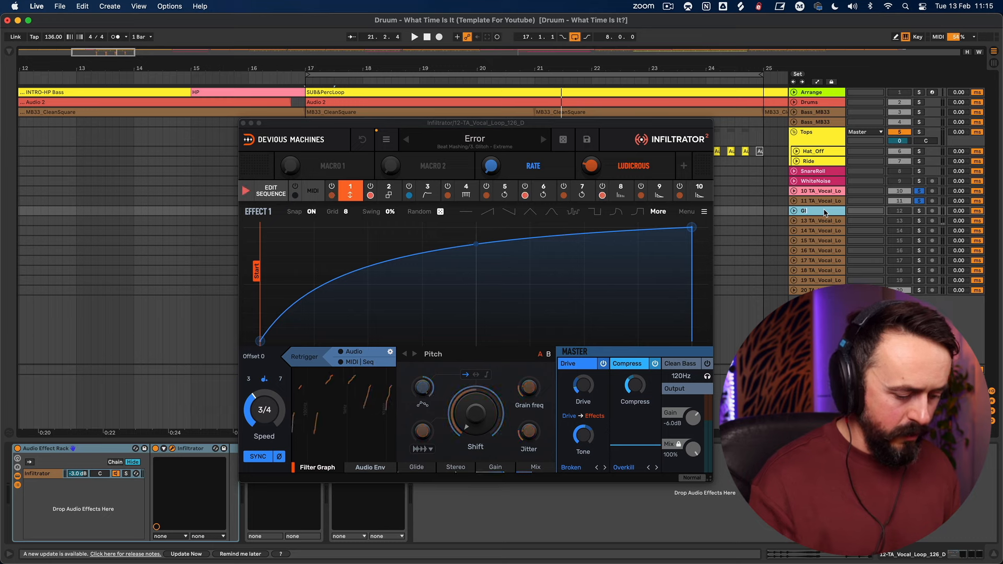
type("itch1")
key("Return")
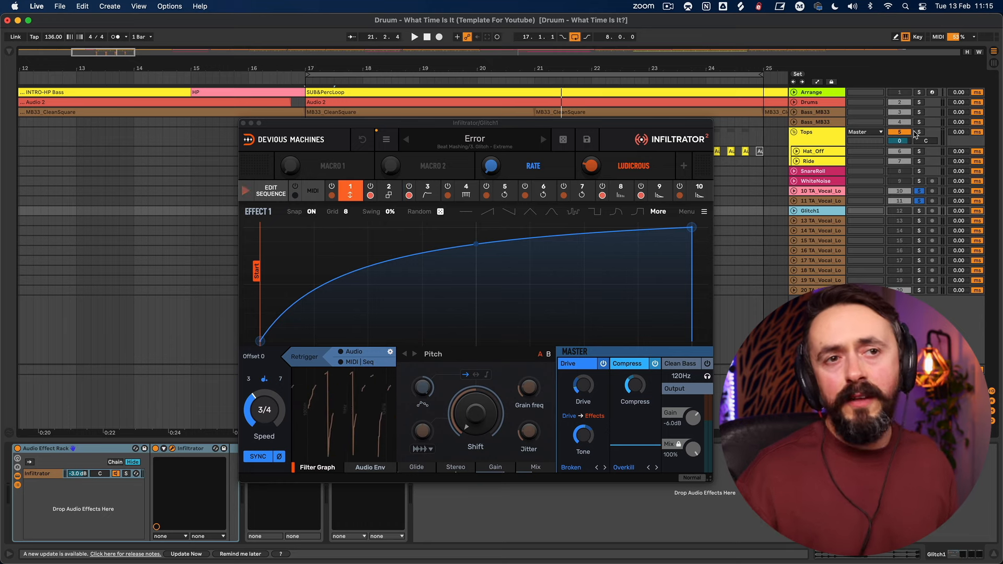
right_click(820, 214)
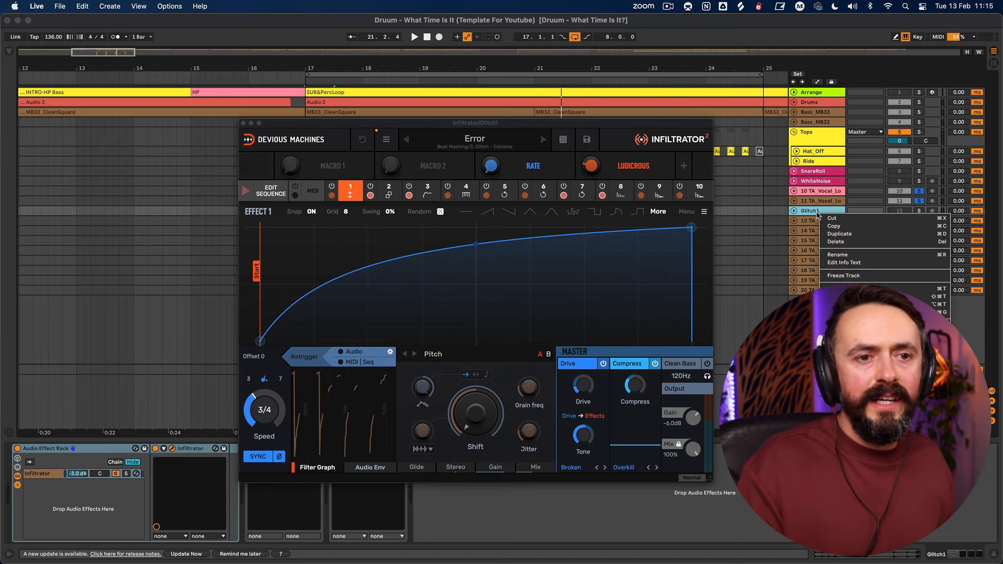
left_click(811, 215)
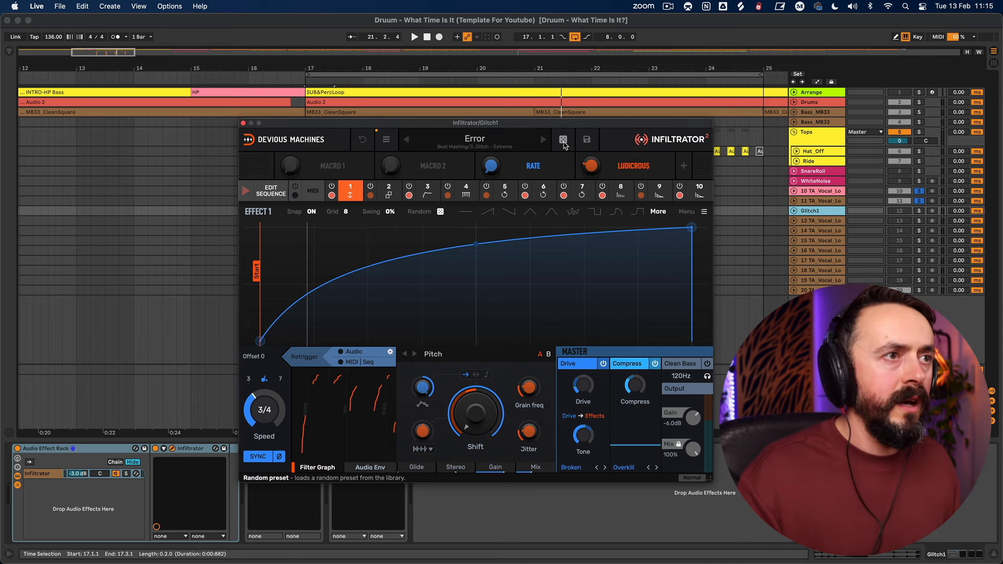
left_click_drag(503, 124, 549, 165)
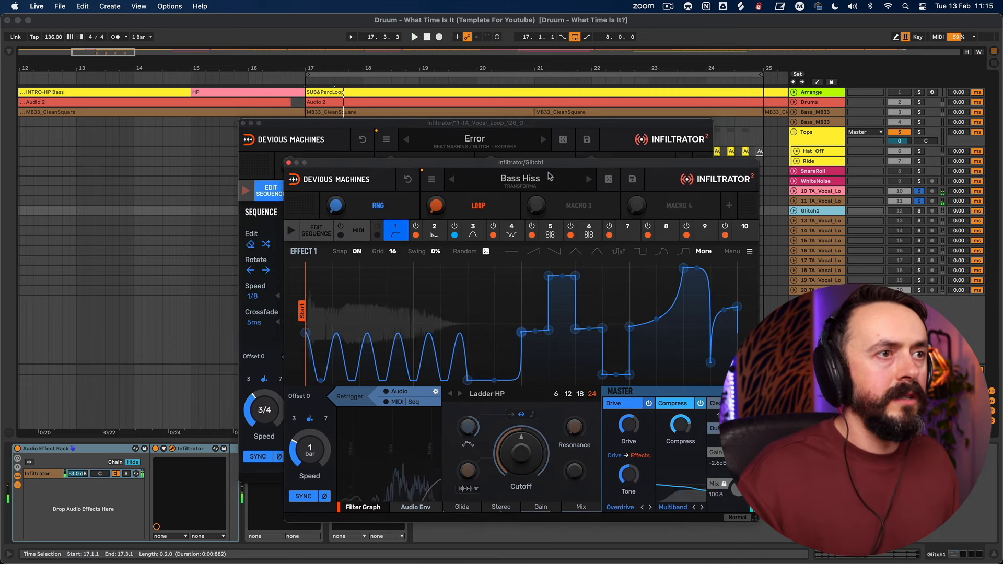
key("space")
left_click(409, 180)
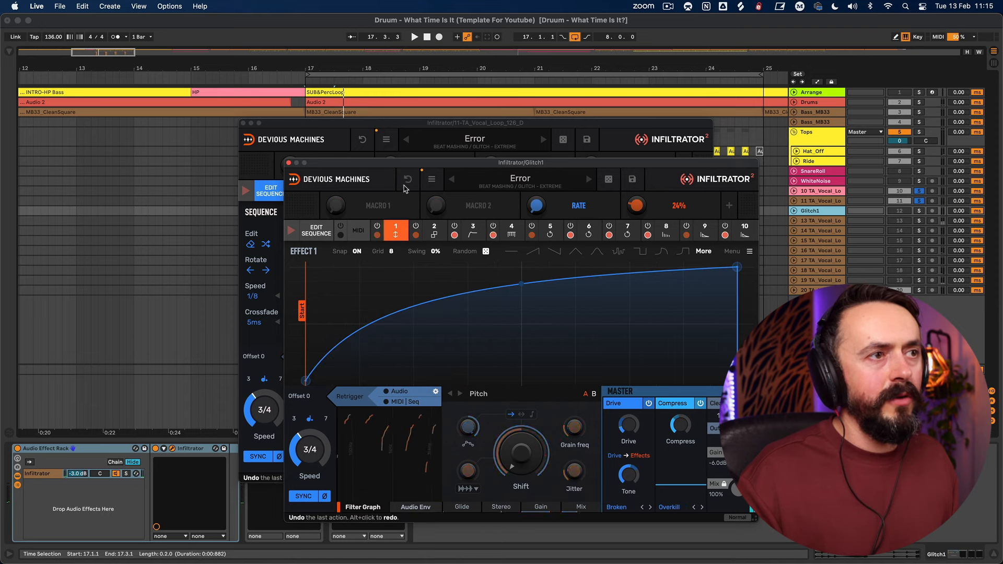
left_click(289, 163)
- Load and play the random Infiltrator preset Cybernetics on vocal track 11
key("space")
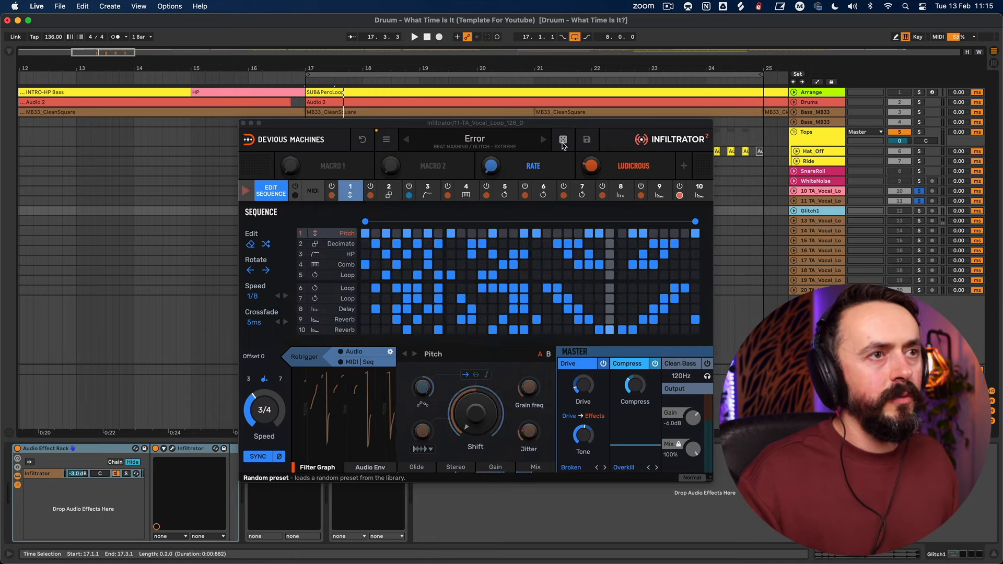
left_click(563, 140)
left_click(562, 140)
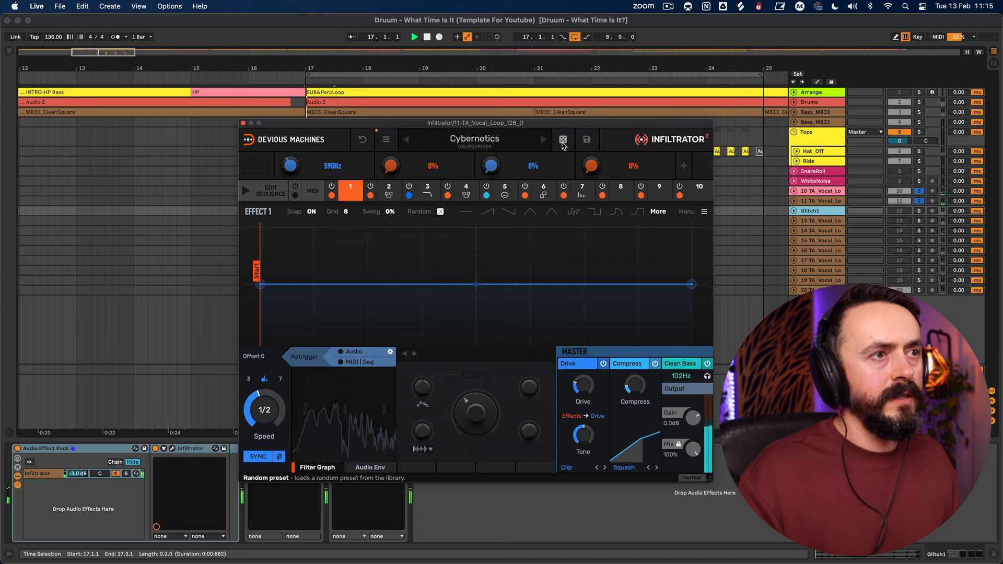
key("space")
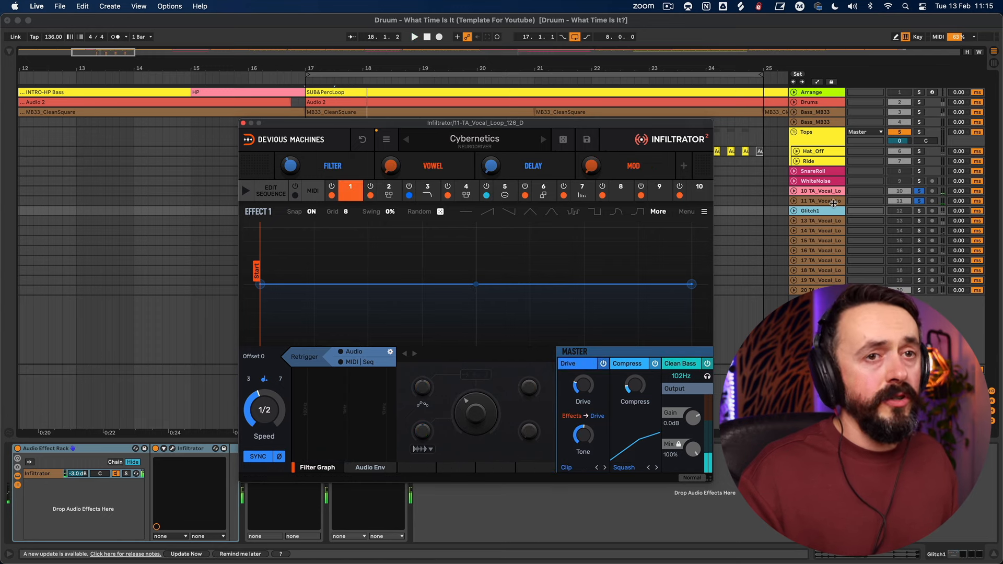
- Duplicate vocal track 11 with its Cybernetics preset and deactivate the copy
left_click(825, 203)
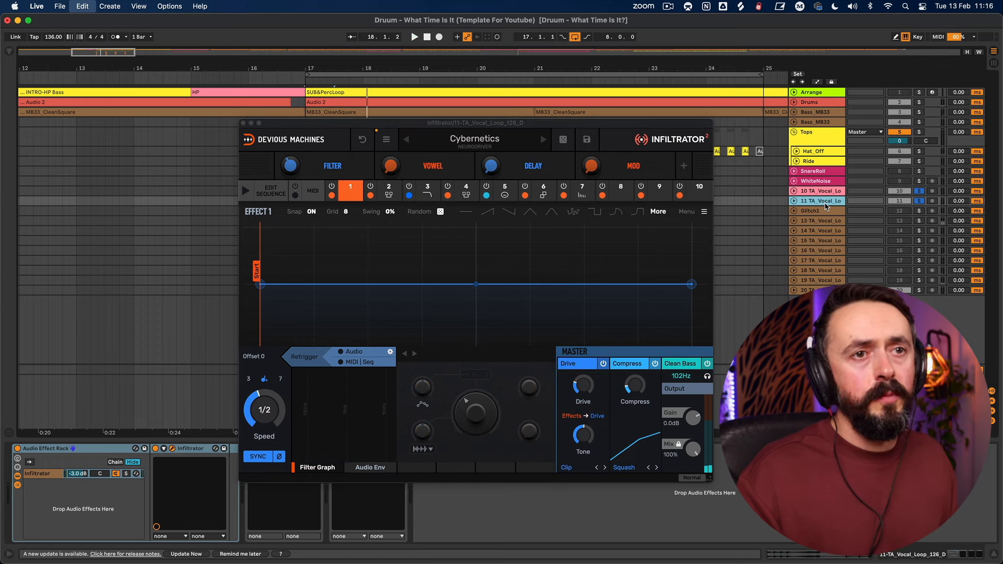
key("super+d")
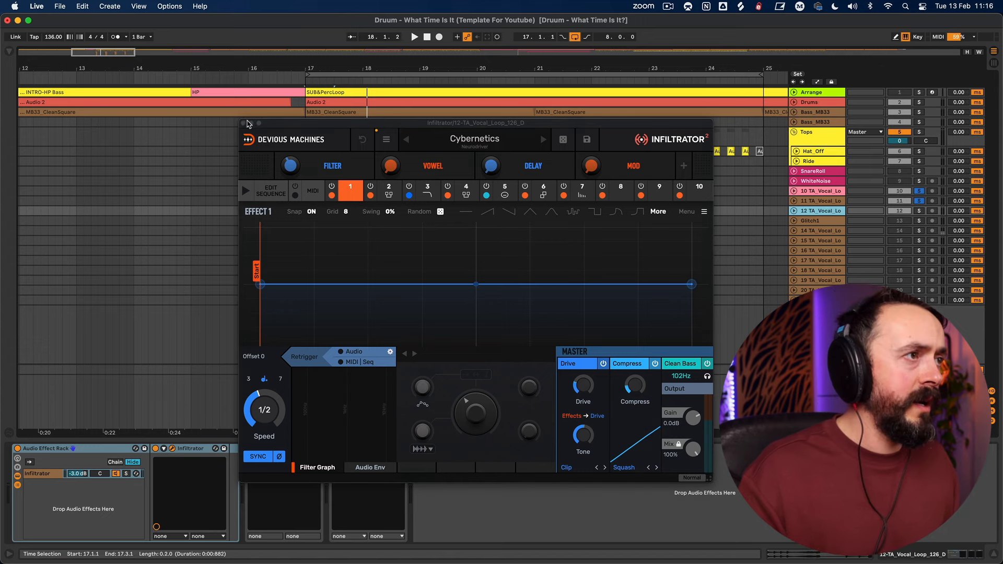
left_click(899, 211)
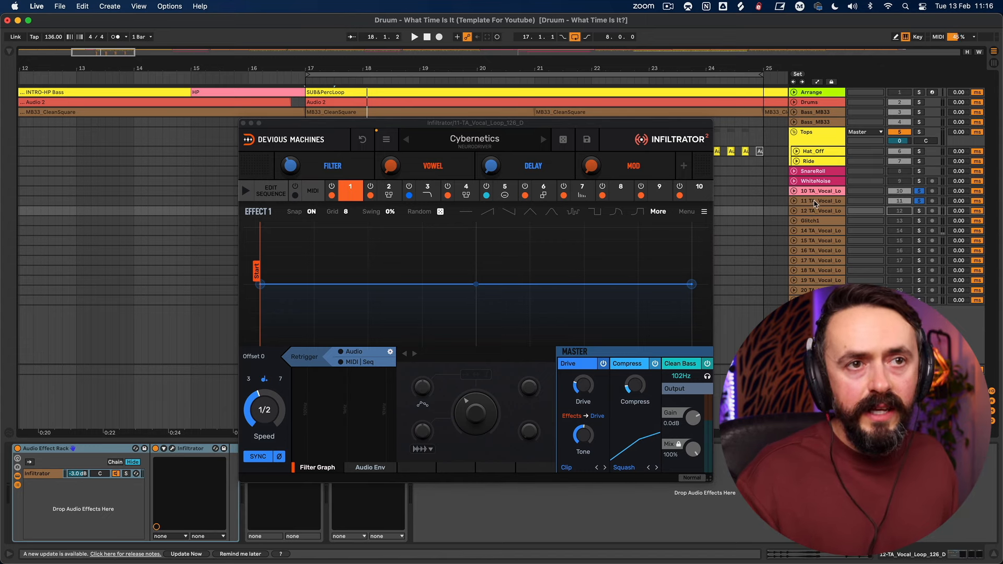
- Audition random Infiltrator presets on vocal track 11, ending on A Few More Glitches, and close the plugin window
left_click(815, 201)
left_click(562, 140)
left_click(562, 140)
key("space")
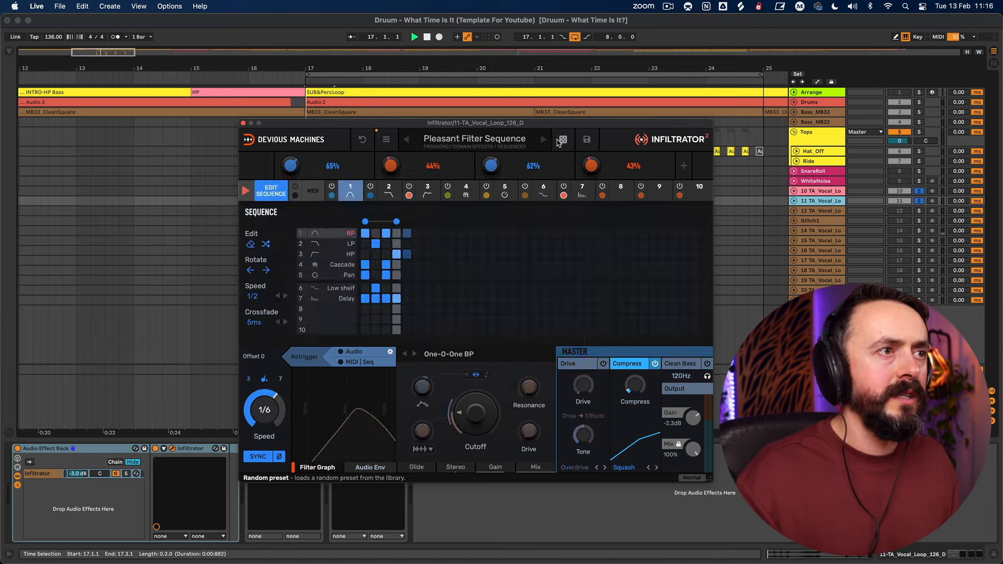
left_click(560, 141)
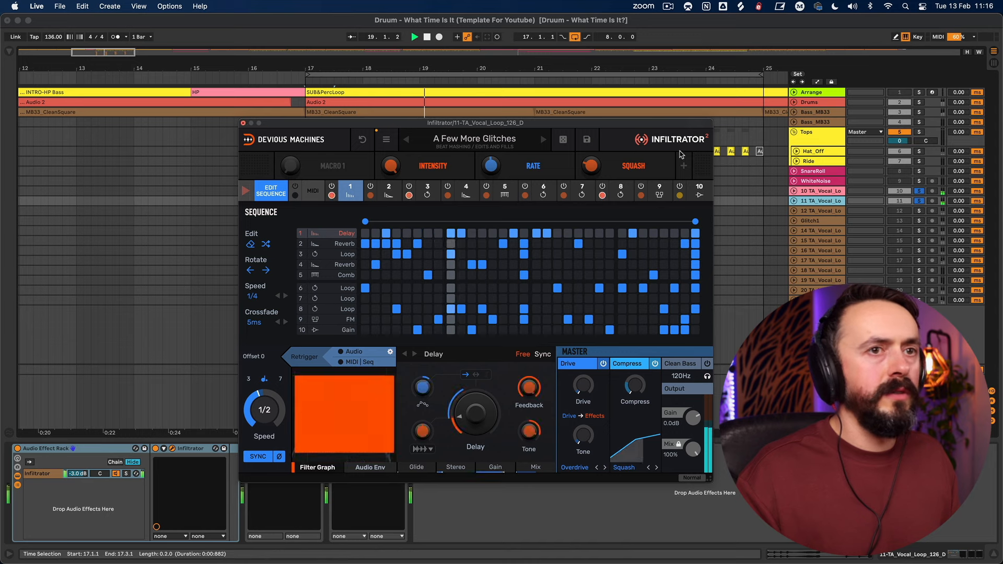
left_click(244, 123)
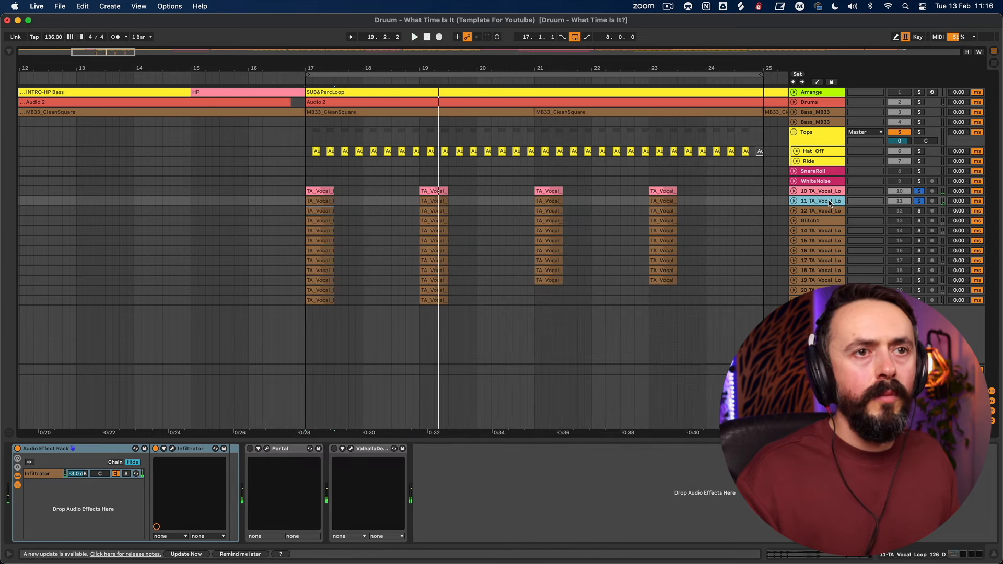
- Duplicate vocal track 11 with its A Few More Glitches preset, then audition random presets on track 11, ending on Cambridge Box
key("super+d")
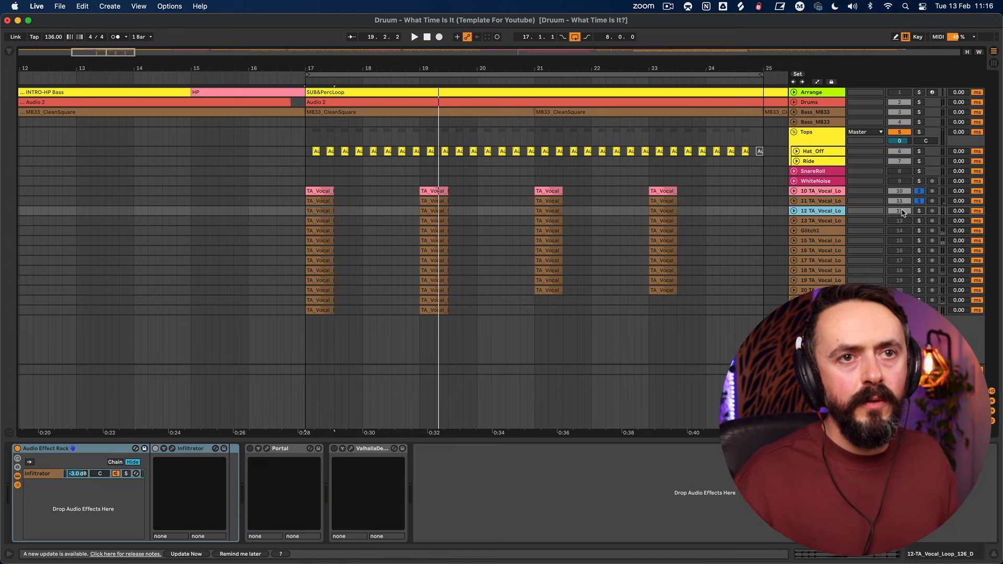
left_click(825, 200)
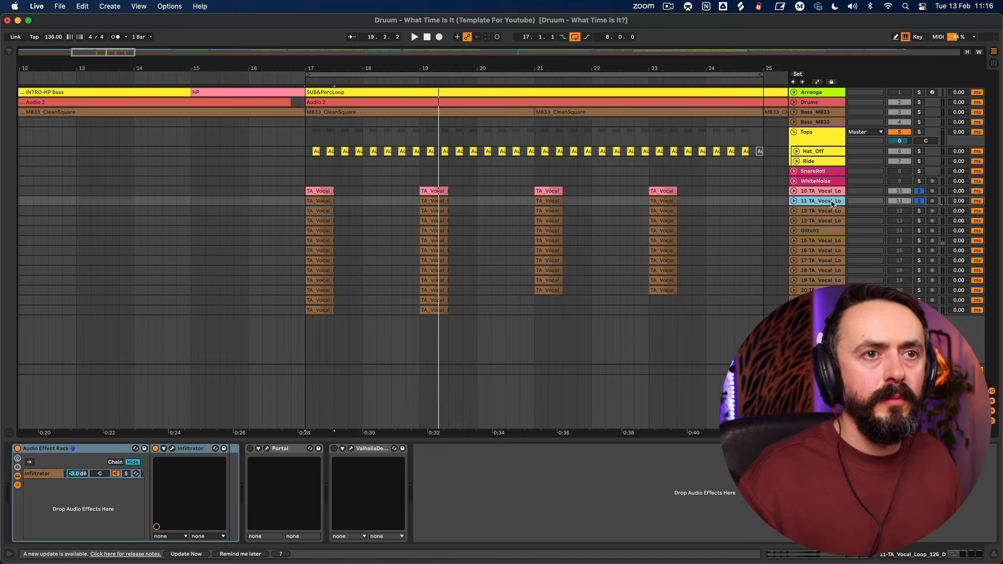
left_click(174, 449)
left_click(563, 140)
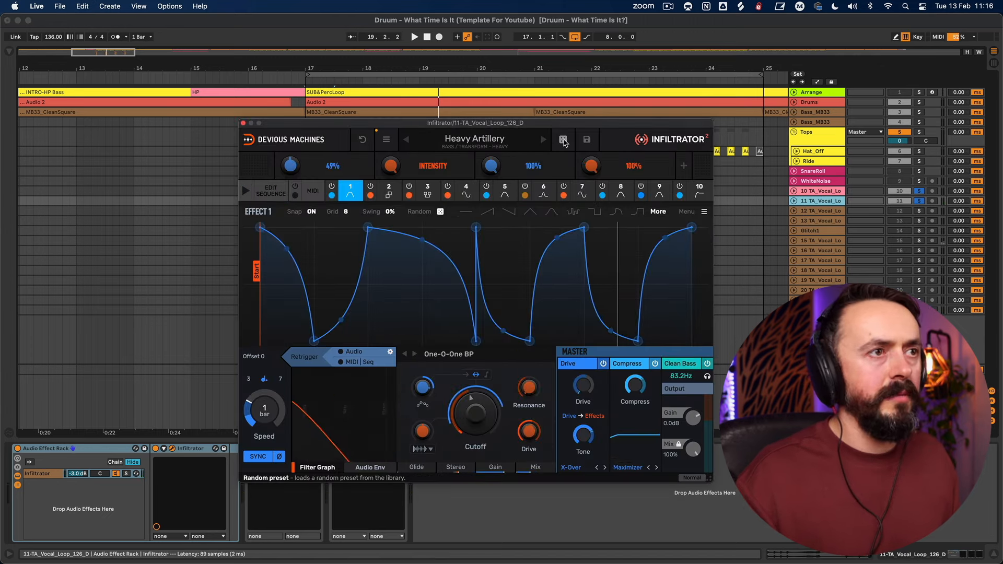
key("space")
left_click(563, 140)
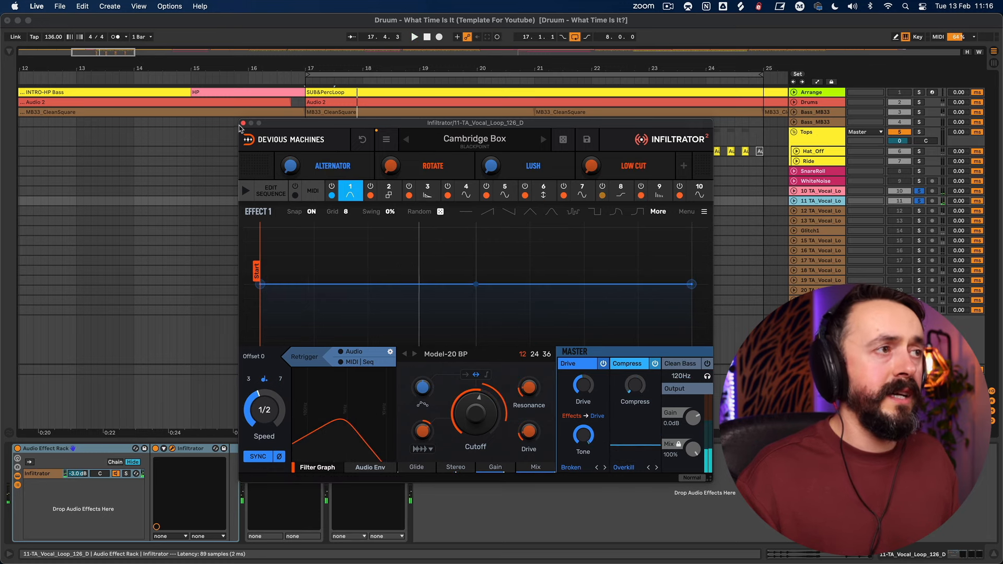
left_click(243, 123)
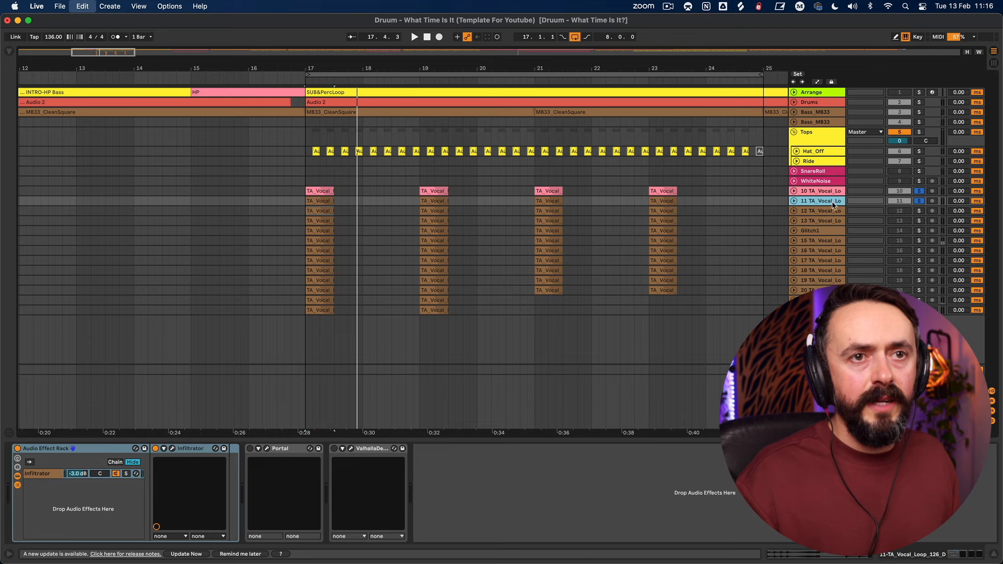
- Duplicate vocal track 11 with its Cambridge Box preset and deactivate the copy
key("super+d")
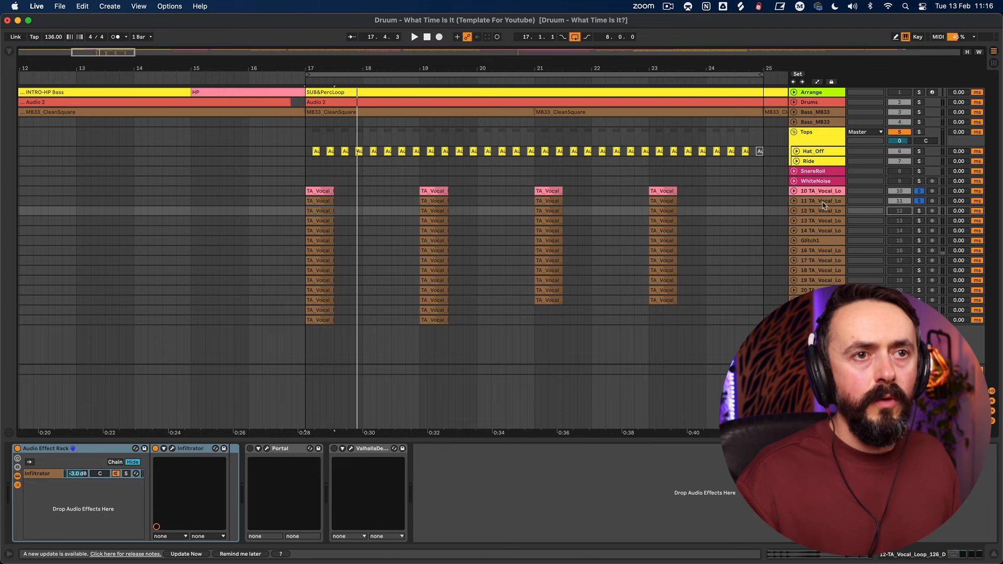
left_click(821, 202)
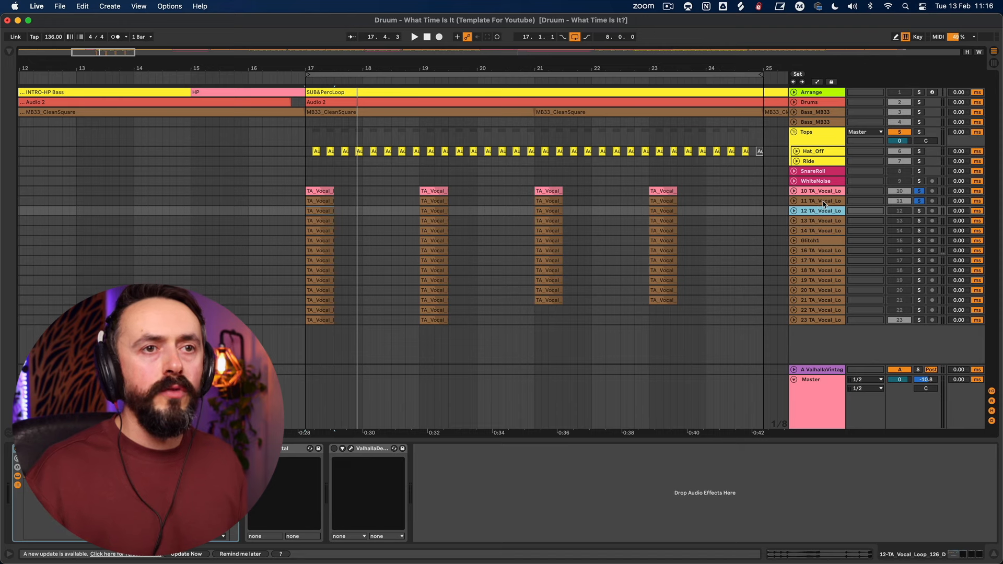
left_click(820, 211)
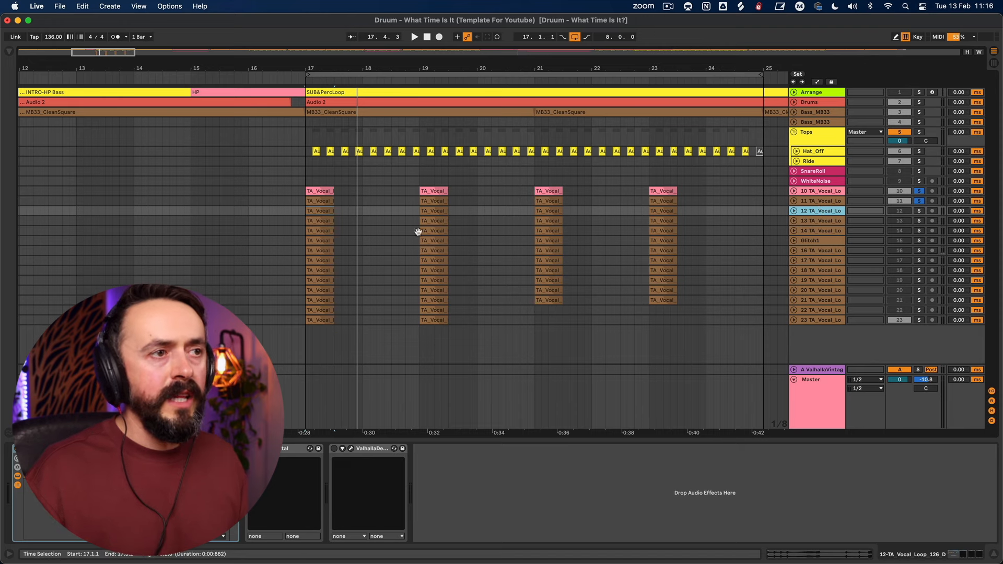
- Deactivate vocal track 23, the last of the vocal copies
scroll(418, 231, "down", 5)
scroll(242, 230, "left", 3)
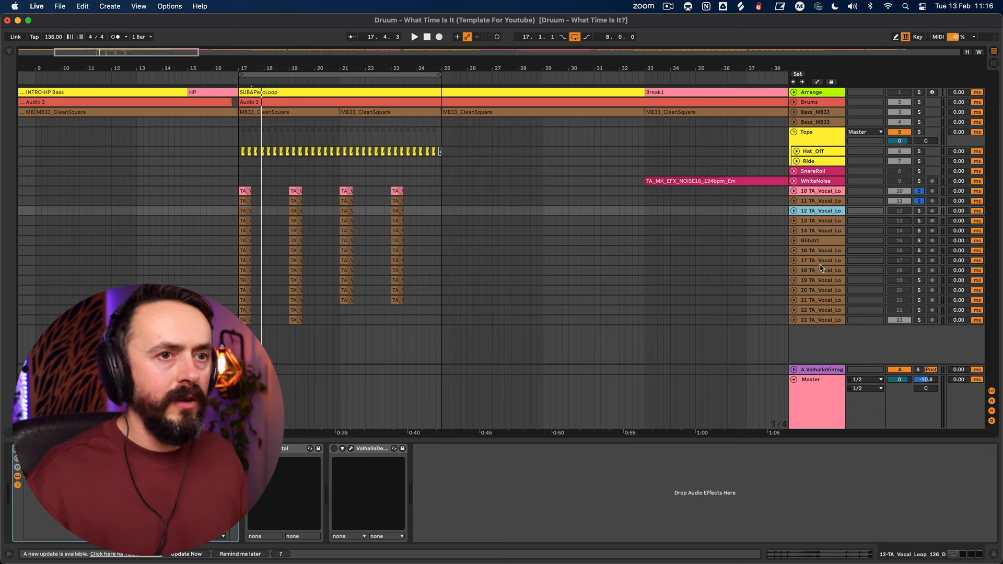
left_click(834, 310, "shift")
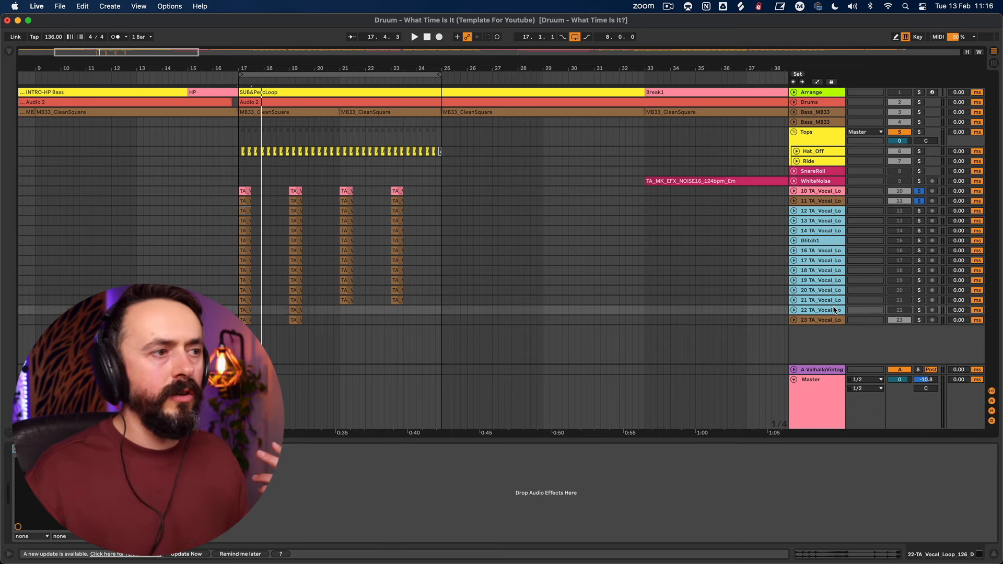
left_click(821, 320)
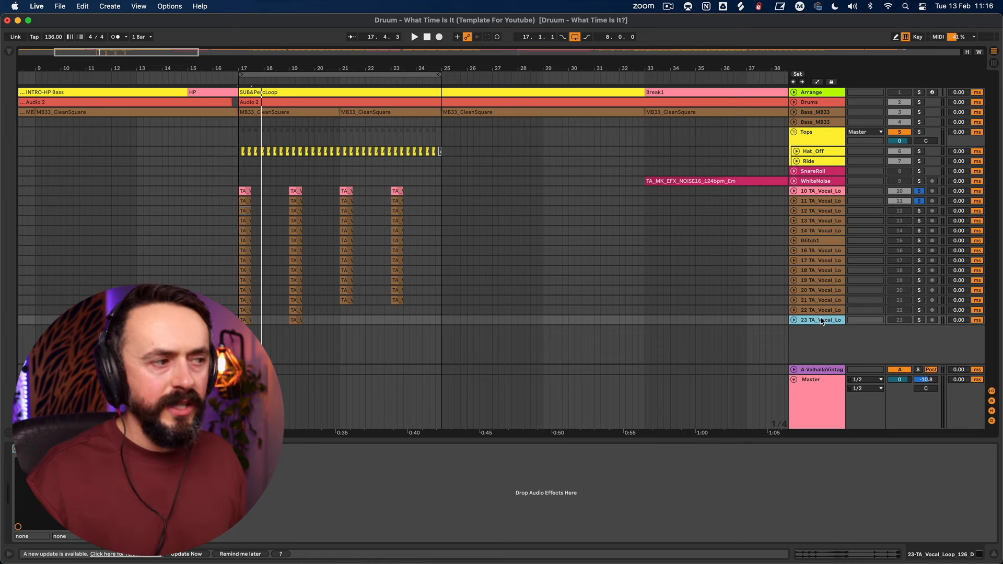
left_click(819, 312)
- Freeze and flatten all the vocal copies on tracks 12 to 23 to audio
left_click(834, 211)
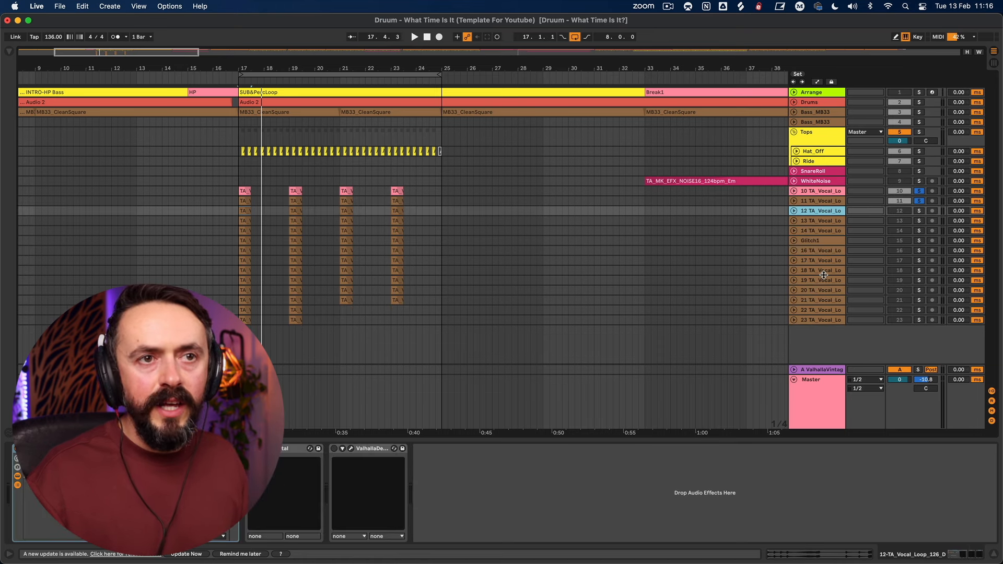
left_click(822, 319, "shift")
right_click(824, 320)
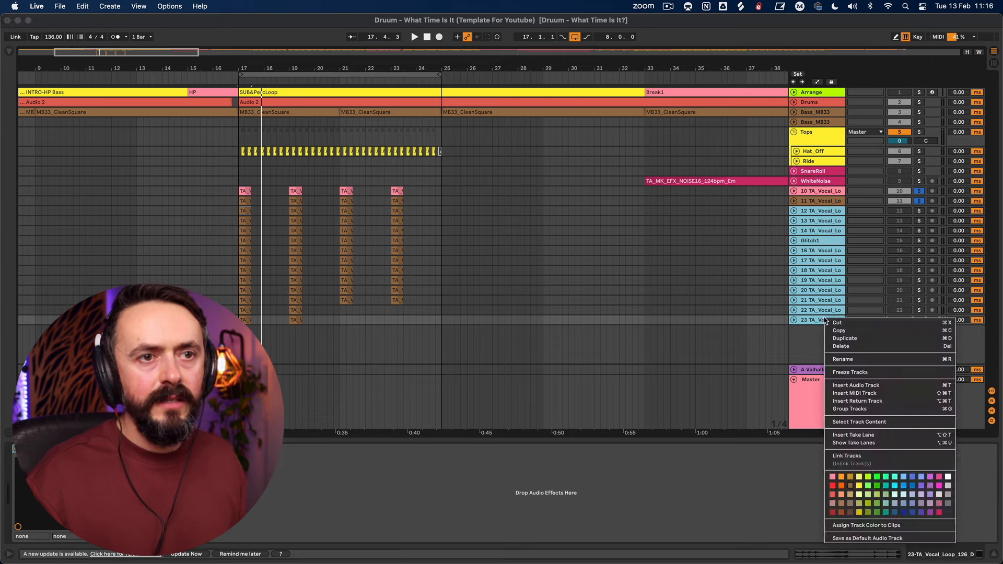
left_click(840, 371)
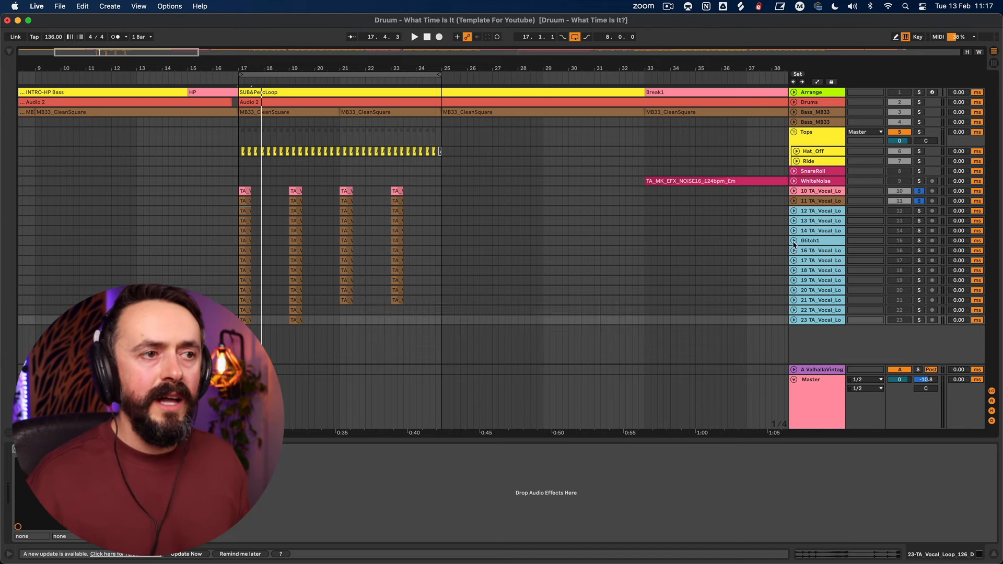
right_click(818, 229)
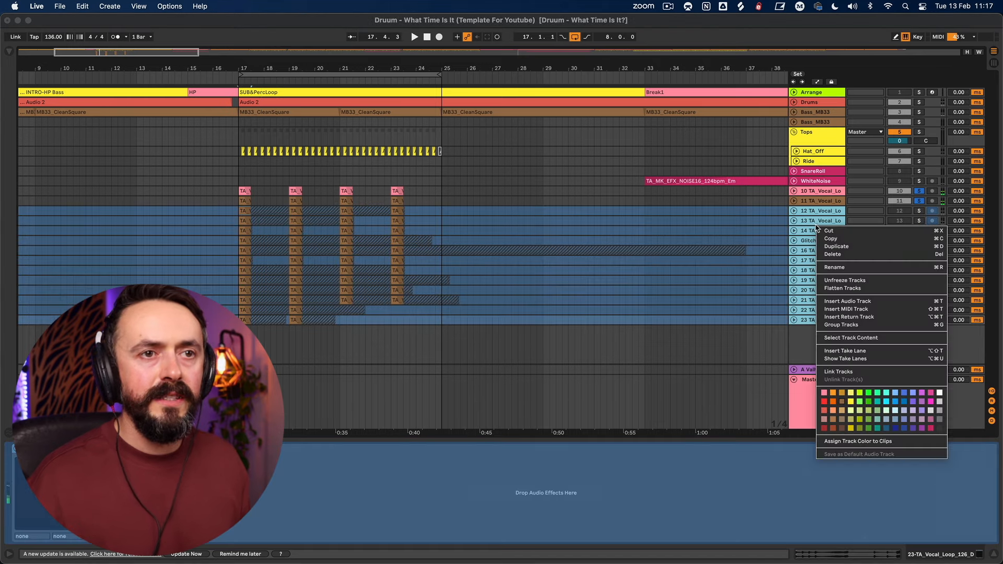
left_click(851, 288)
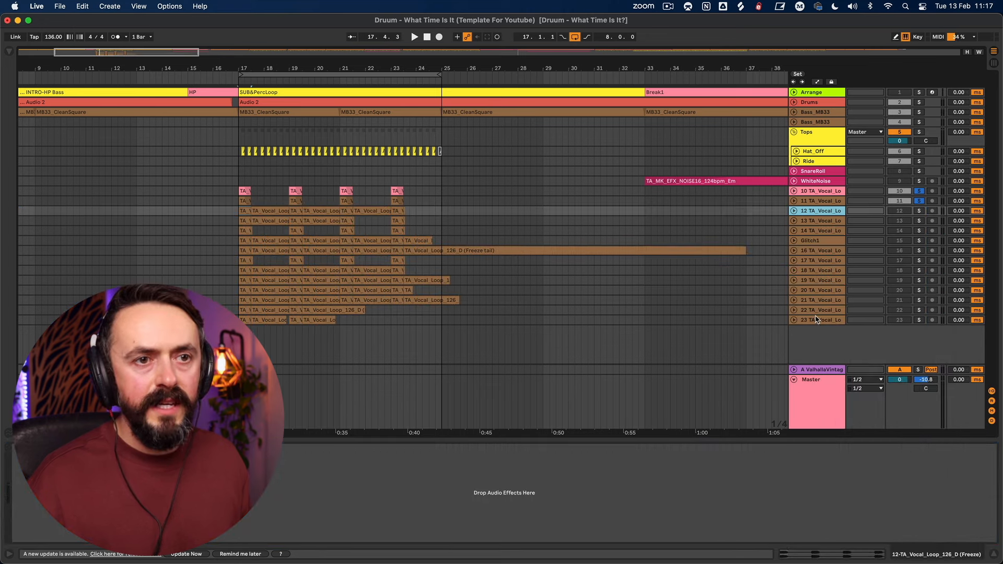
- Set the track colour of the flattened vocal tracks 12 to 23 to red, then select vocal track 11
mouse_move(818, 324)
left_mouse_down()
mouse_move(819, 353)
mouse_move(822, 312)
left_mouse_up()
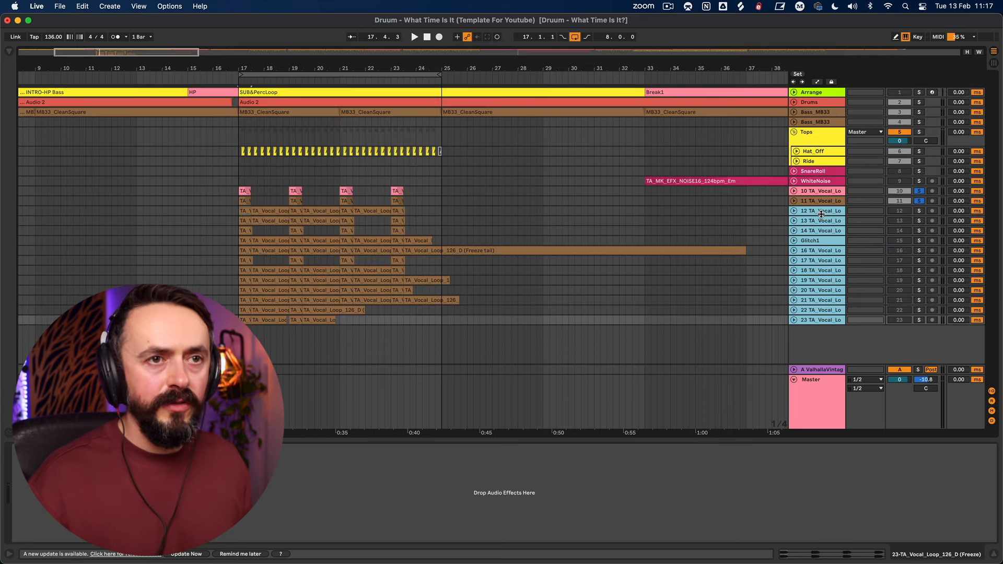
left_click(820, 211)
left_click(819, 321, "shift")
right_click(818, 321)
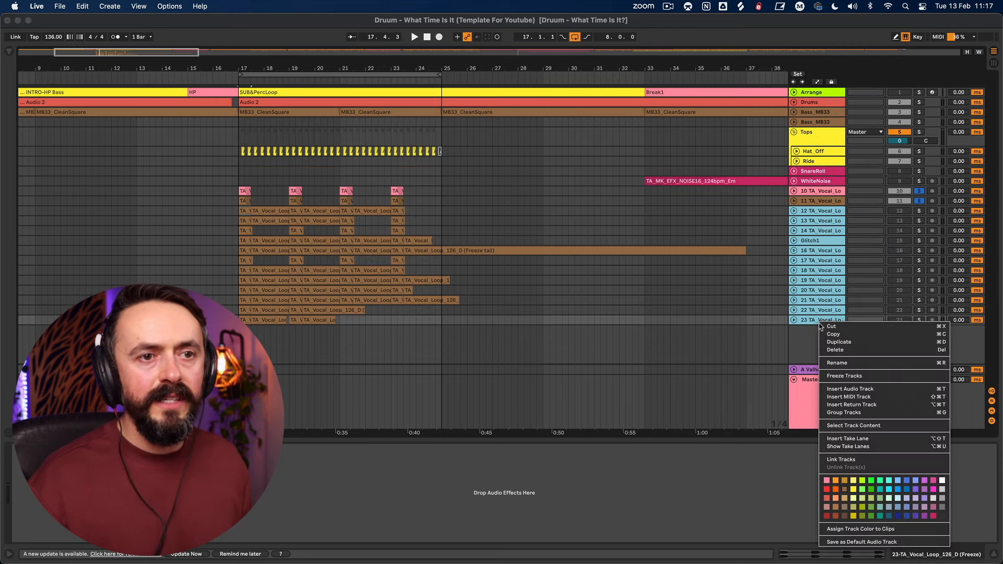
left_click(826, 500)
left_click(822, 201)
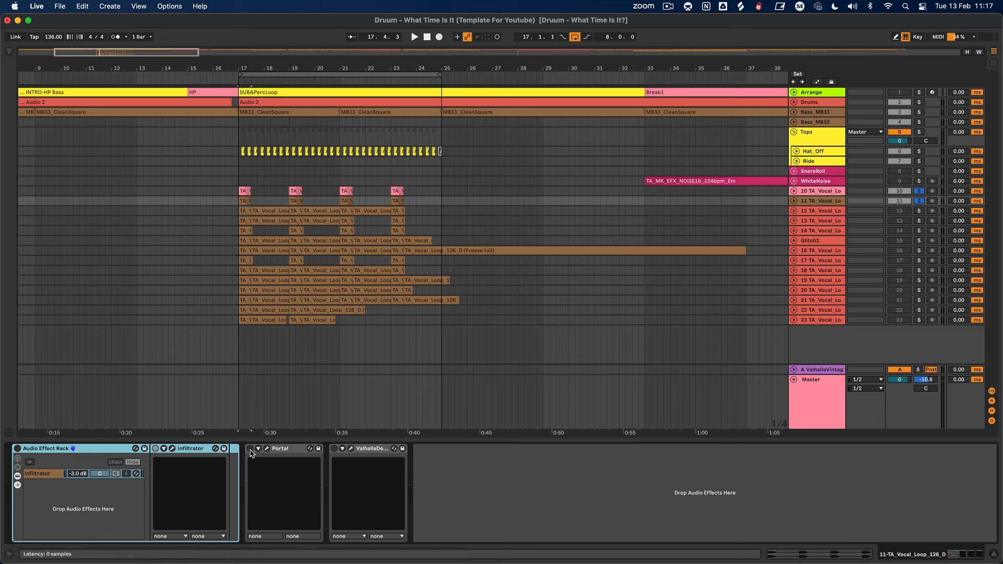
- Turn on the Portal effect on vocal track 11, open its window and load the preset The Great Slowness
left_click(250, 449)
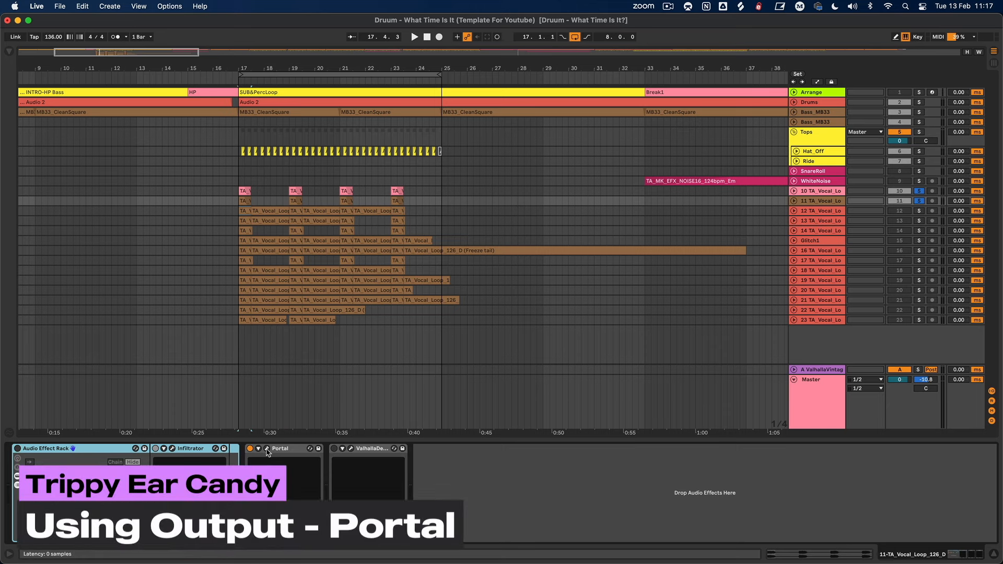
left_click(268, 449)
left_click_drag(712, 70, 607, 47)
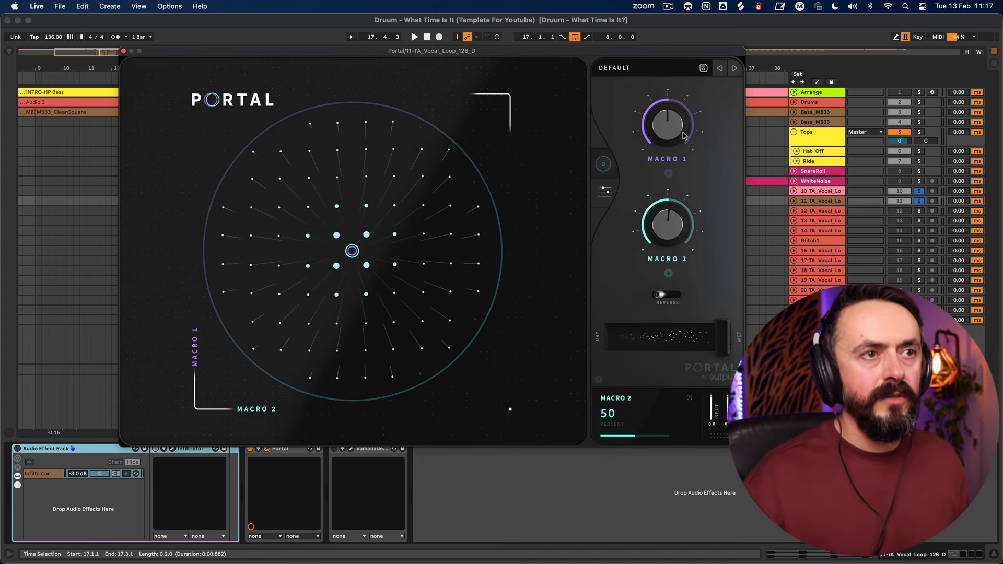
left_click(639, 72)
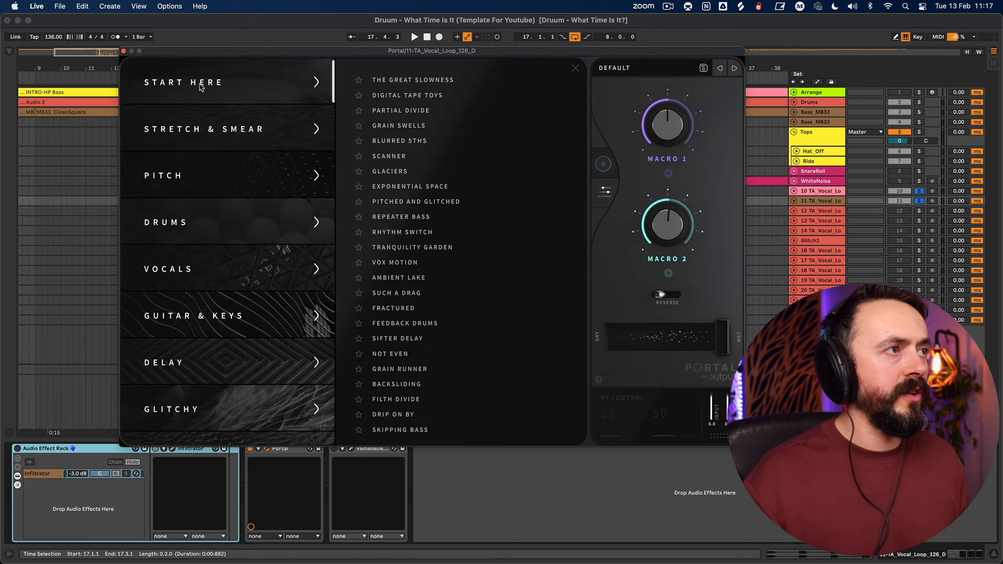
left_click(392, 84)
left_click(666, 72)
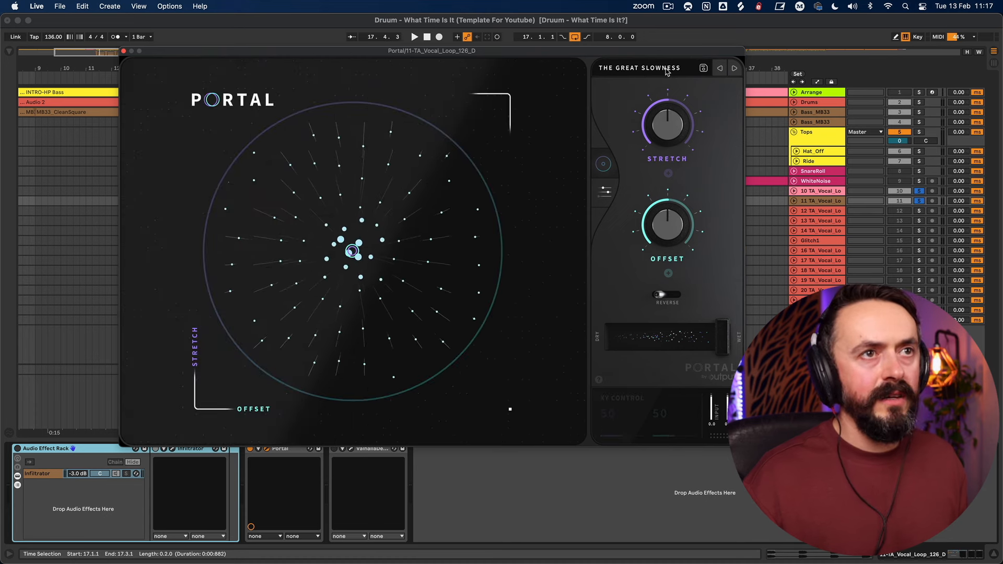
- Audition The Great Slowness preset, duplicate vocal track 11 with it and close the copy's Portal window
key("space")
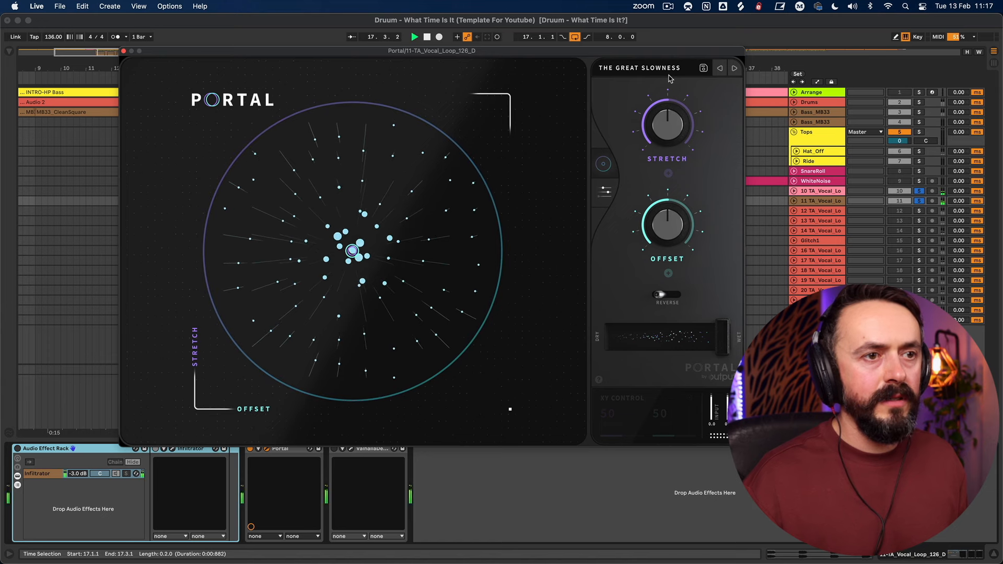
left_click(818, 201)
key("space")
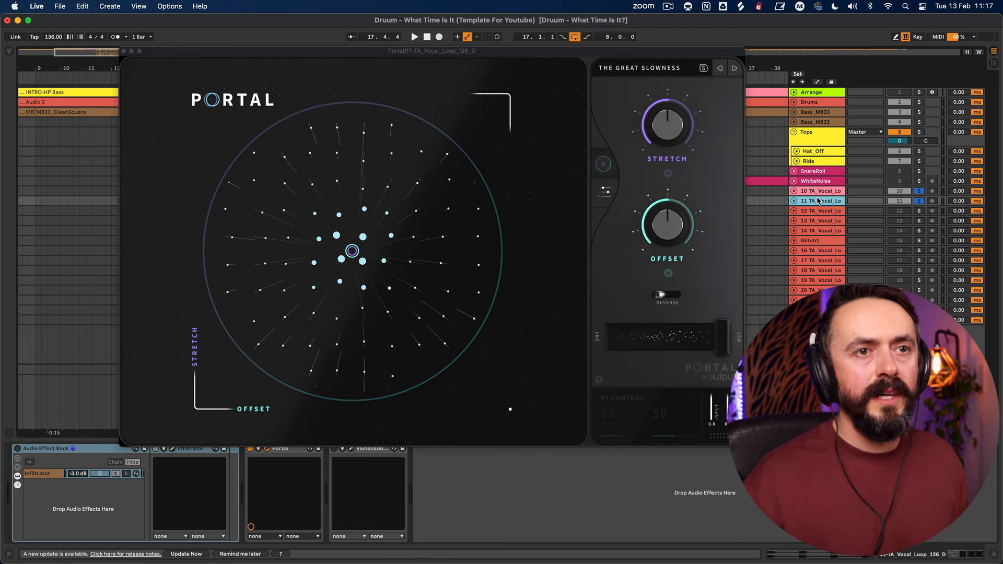
key("super+d")
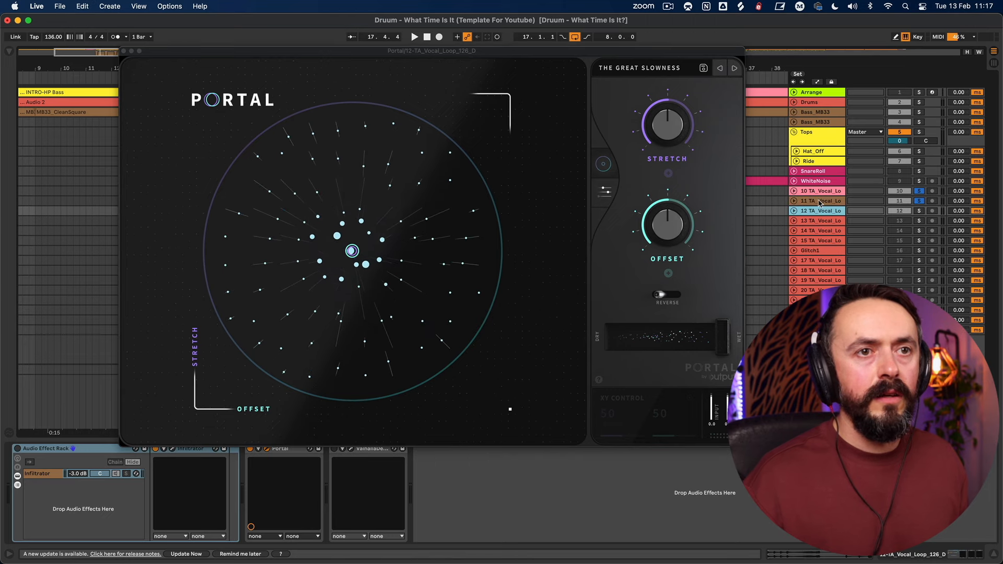
left_click(124, 51)
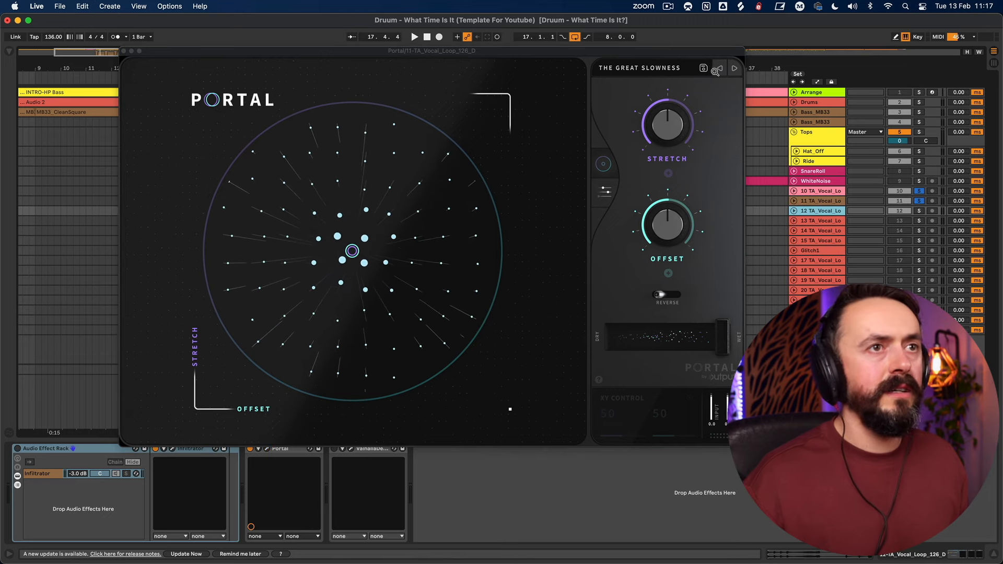
- Audition the Portal presets Digital Tape Toys and Partial Divide, and duplicate vocal track 11 with Partial Divide
left_click(735, 70)
key("space")
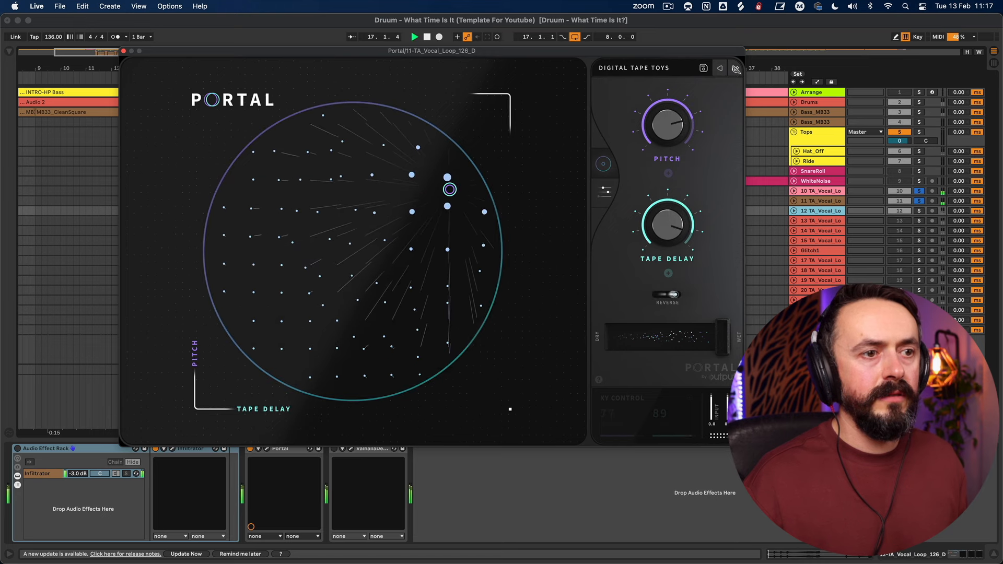
key("space")
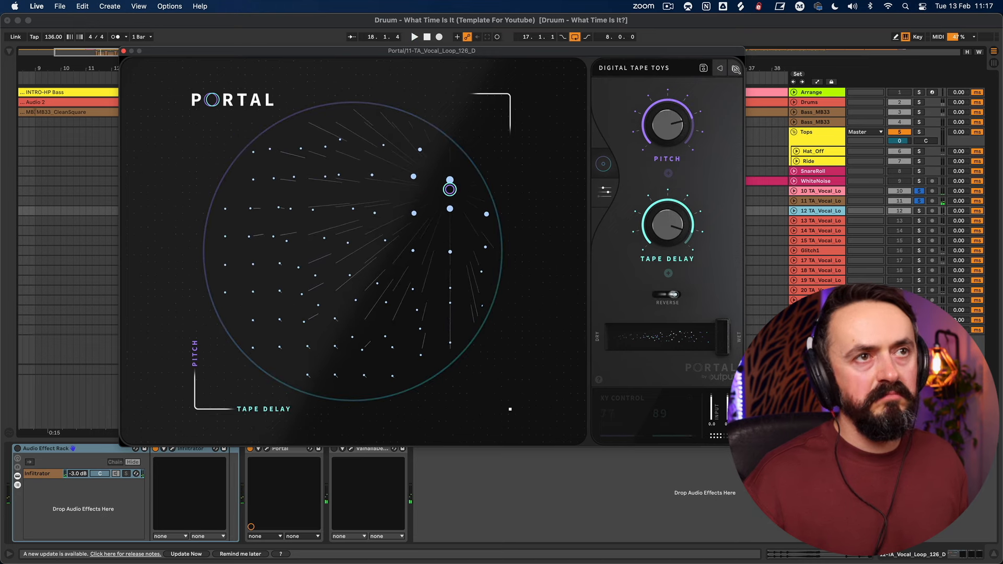
left_click(736, 70)
key("space")
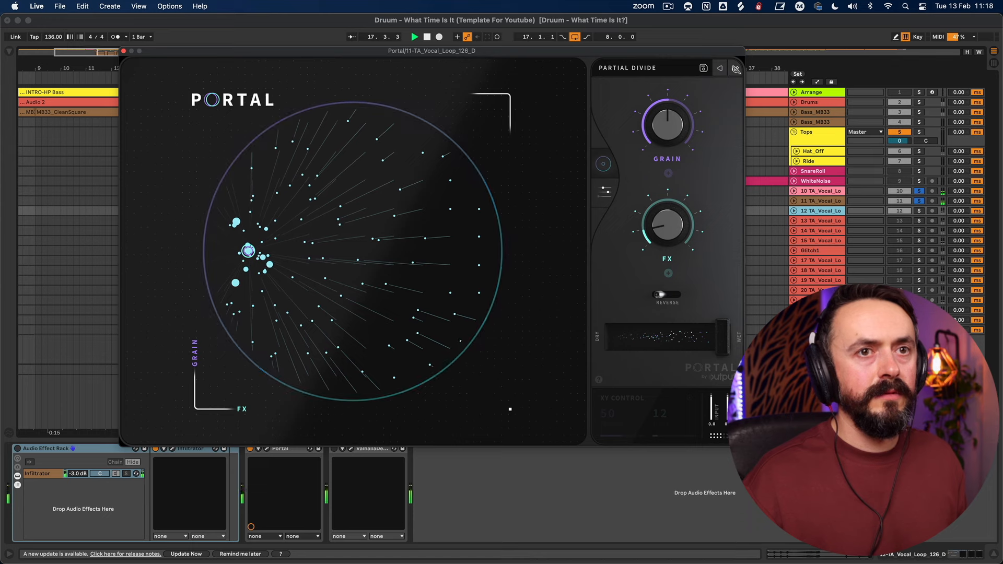
left_click(828, 200)
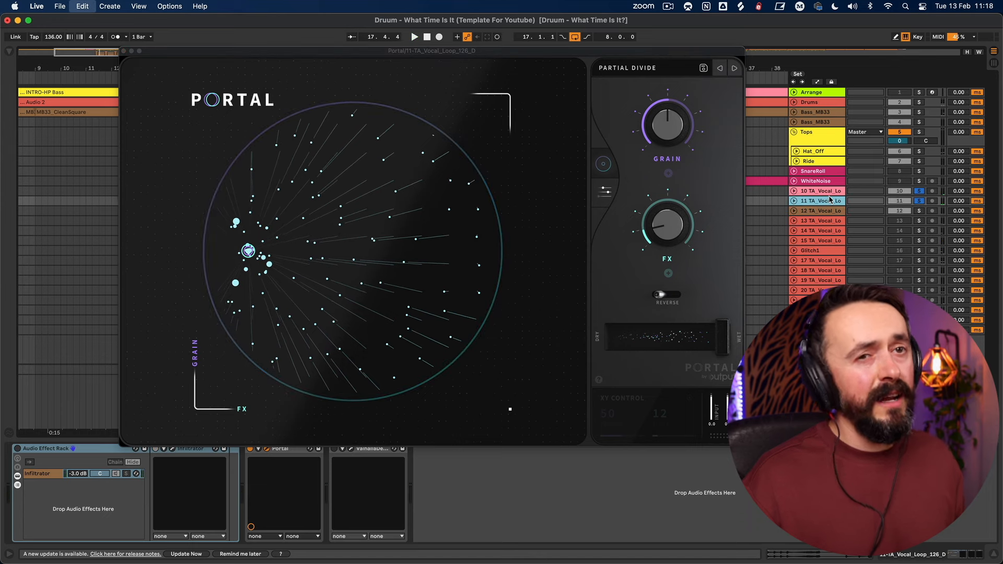
key("super+d")
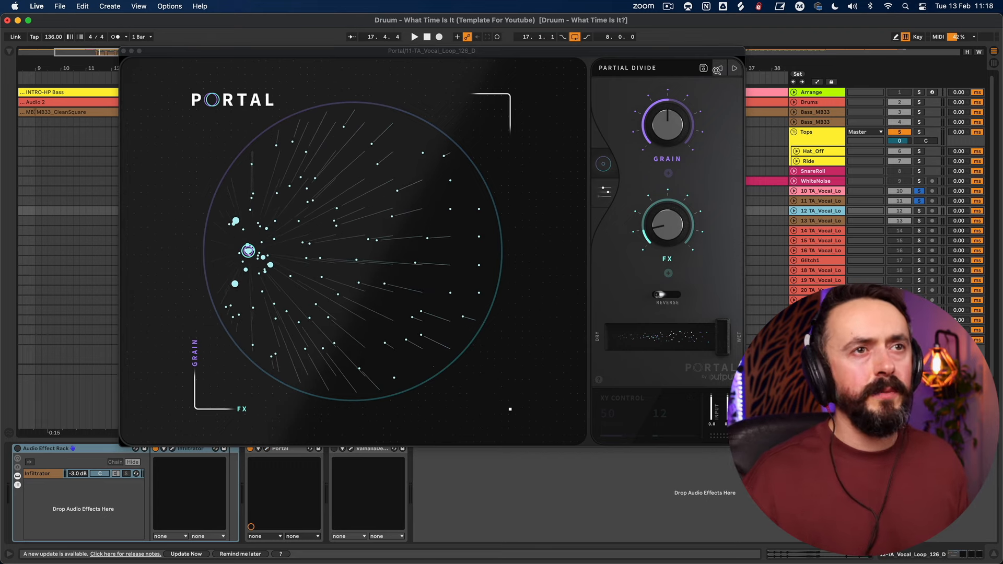
- Audition the Portal presets Grain Swells and Blurred 5ths, and duplicate vocal track 11 with Blurred 5ths
left_click(734, 69)
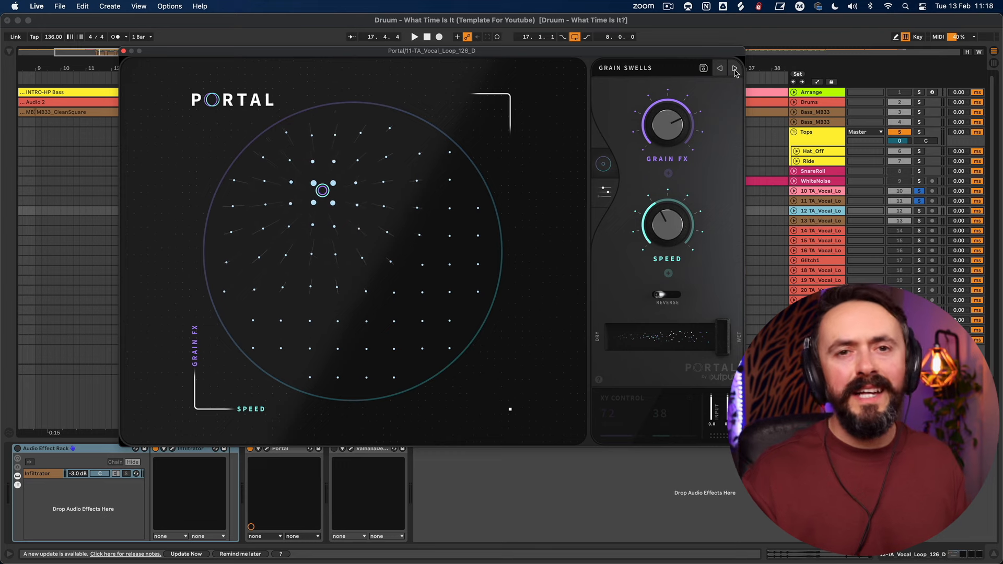
key("space")
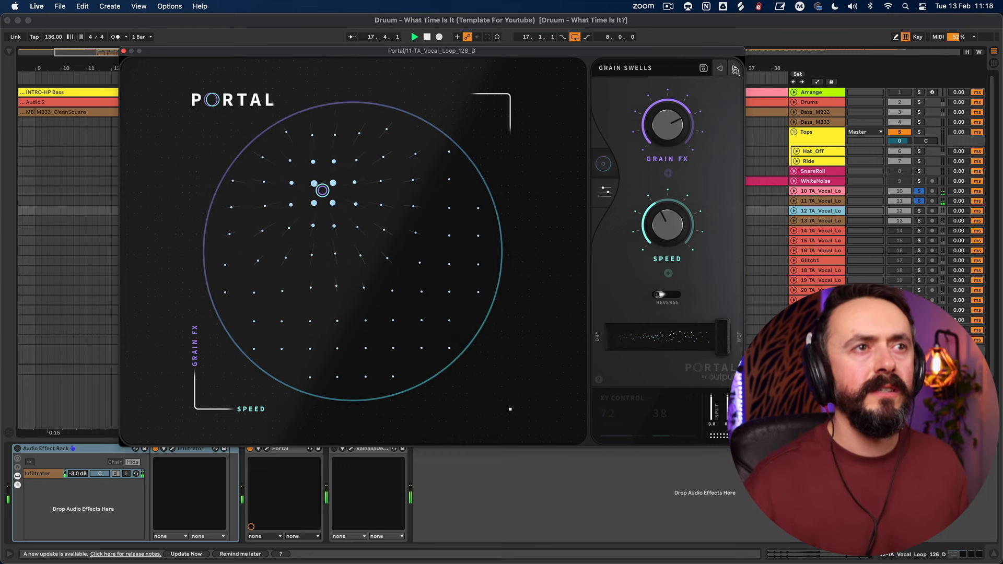
left_click(734, 69)
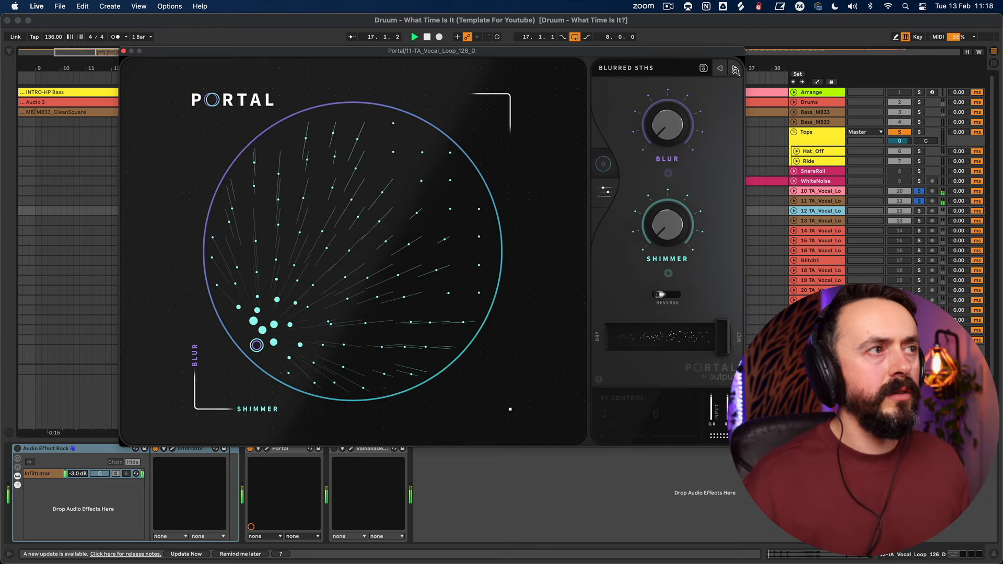
left_click(833, 204)
left_click(833, 204)
key("super+d")
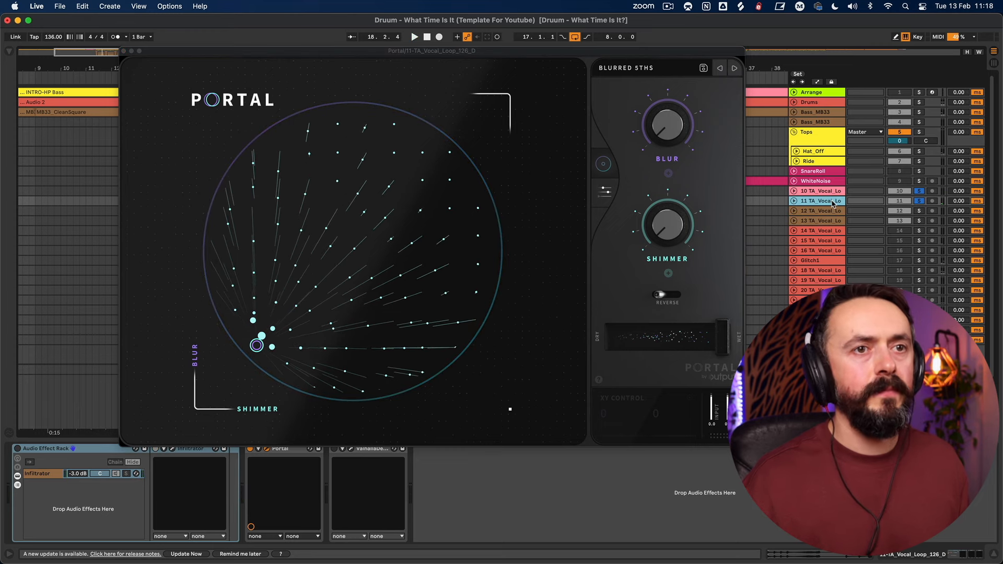
left_click(123, 51)
- Audition the Portal presets Scanner and Glaciers, and duplicate vocal track 11 with Glaciers
left_click(734, 68)
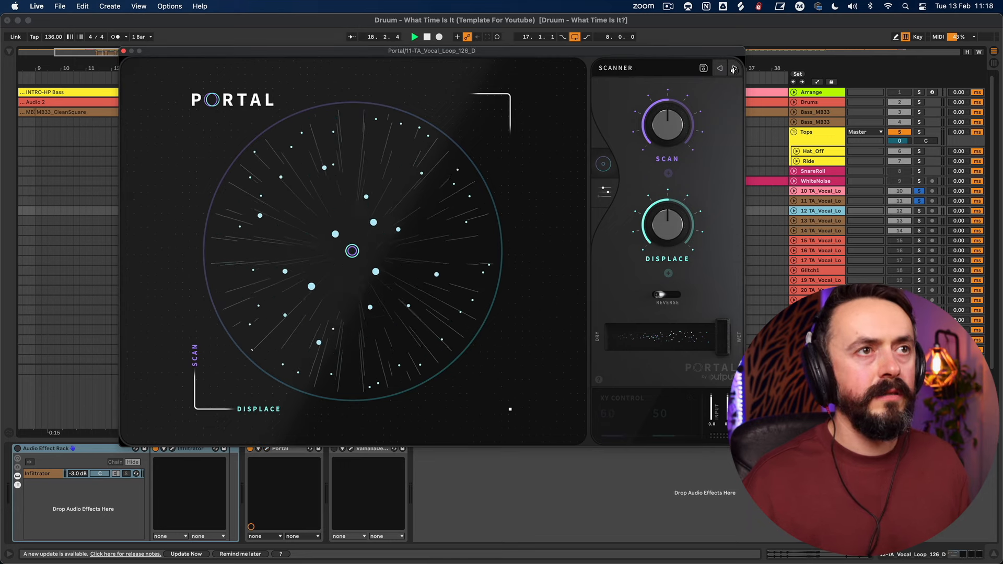
left_click(734, 69)
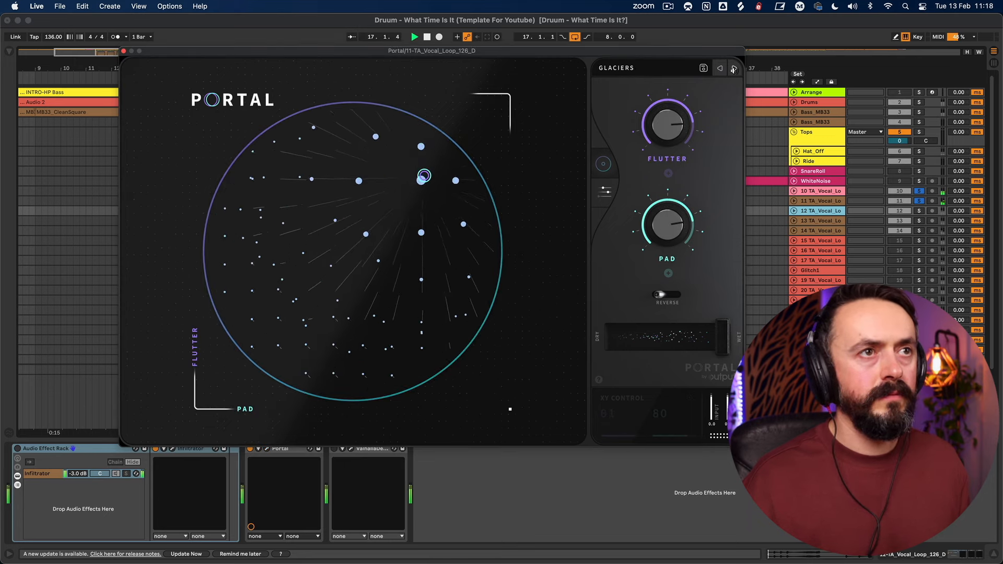
left_click(837, 202)
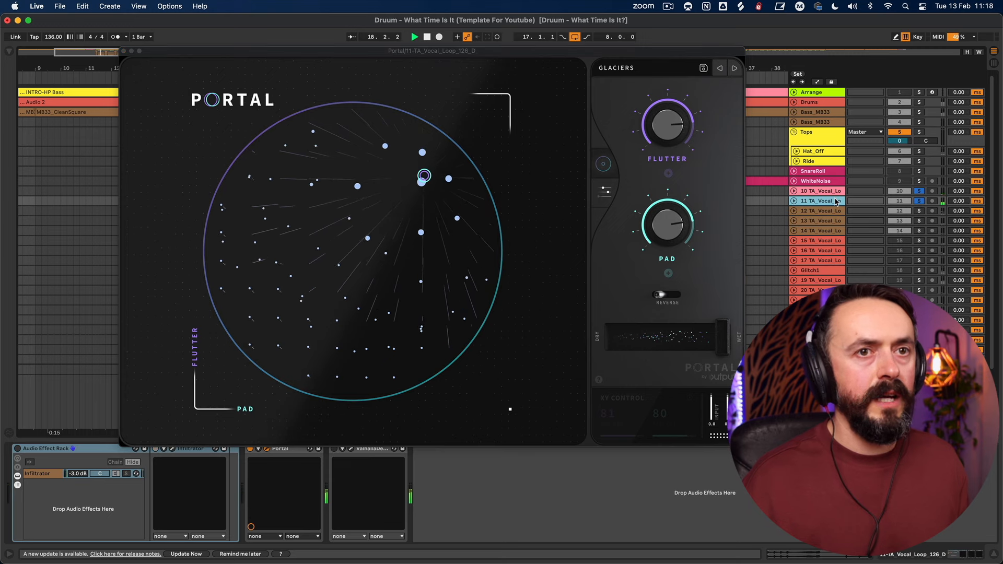
left_click(878, 210)
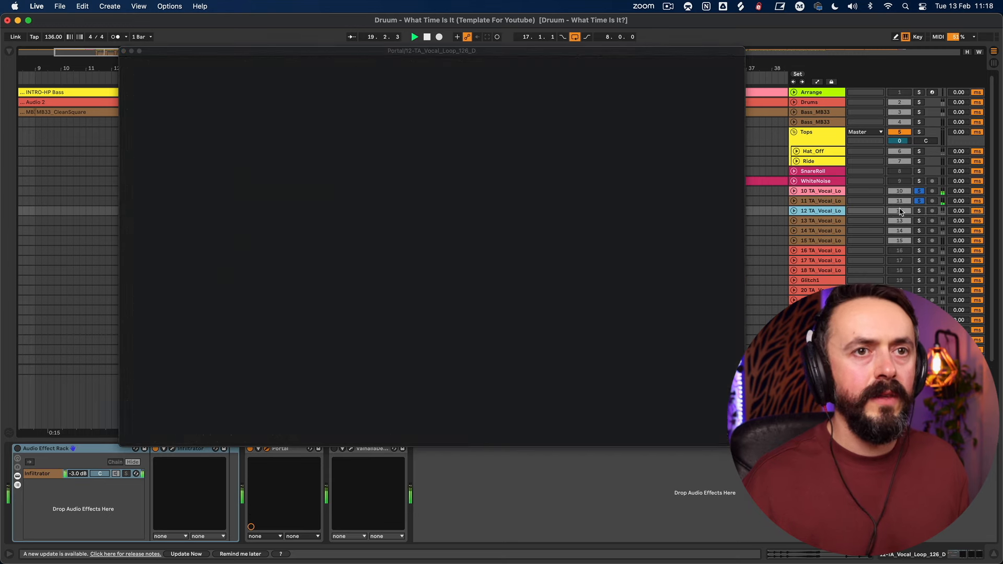
left_click(123, 52)
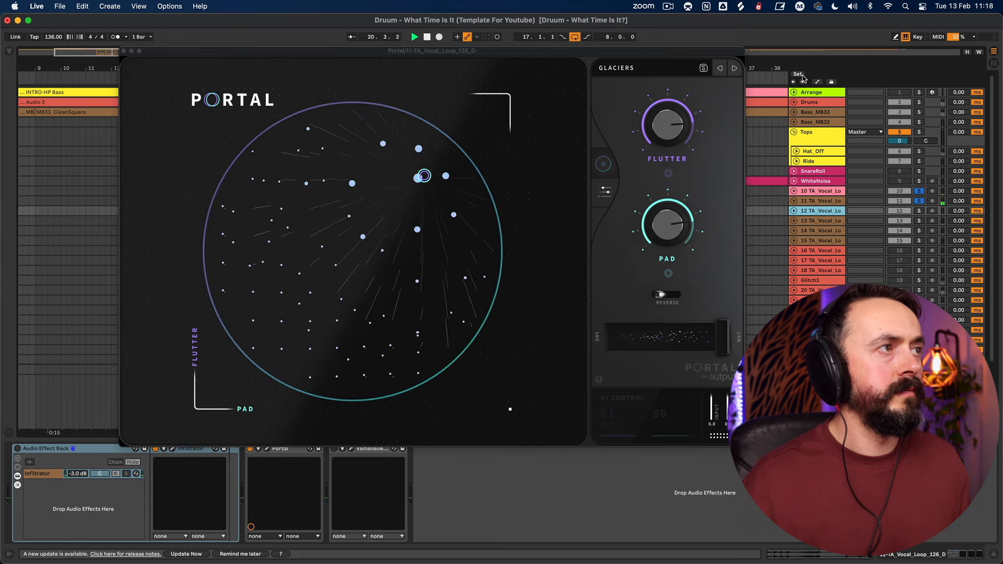
- Audition the Portal presets from Exponential Space to Repeater Bass, and duplicate vocal track 11 with Repeater Bass
left_click(732, 69)
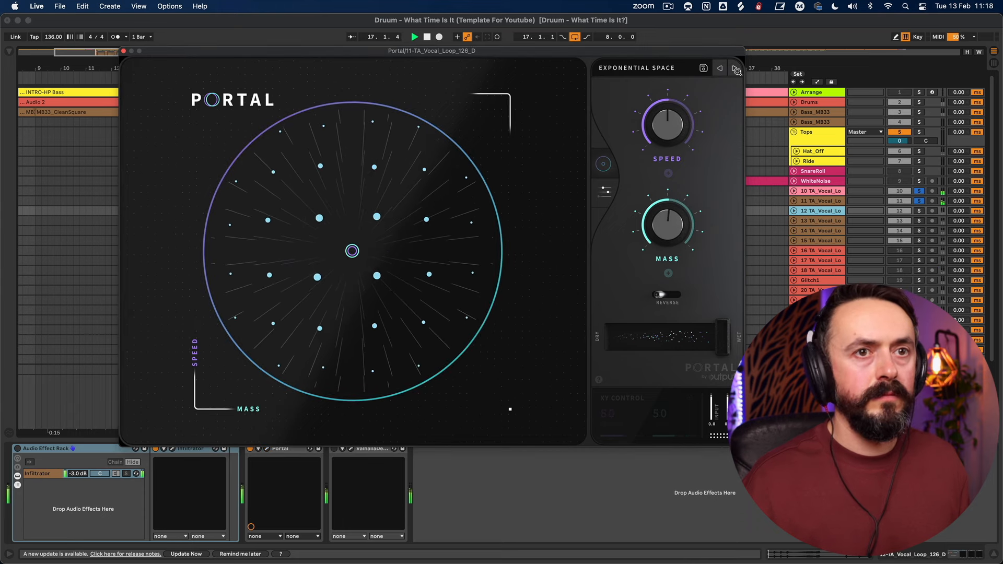
left_click(737, 70)
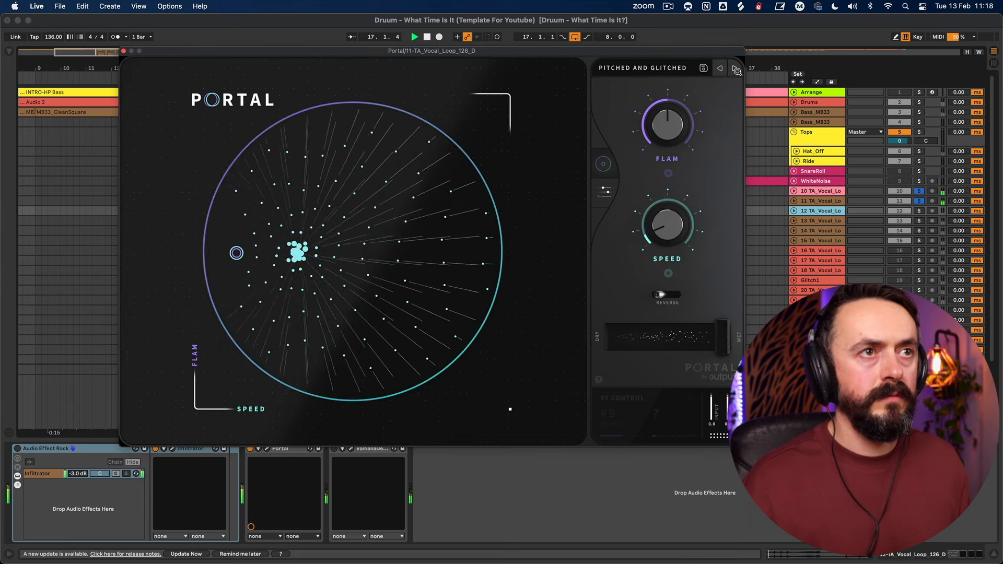
left_click(736, 70)
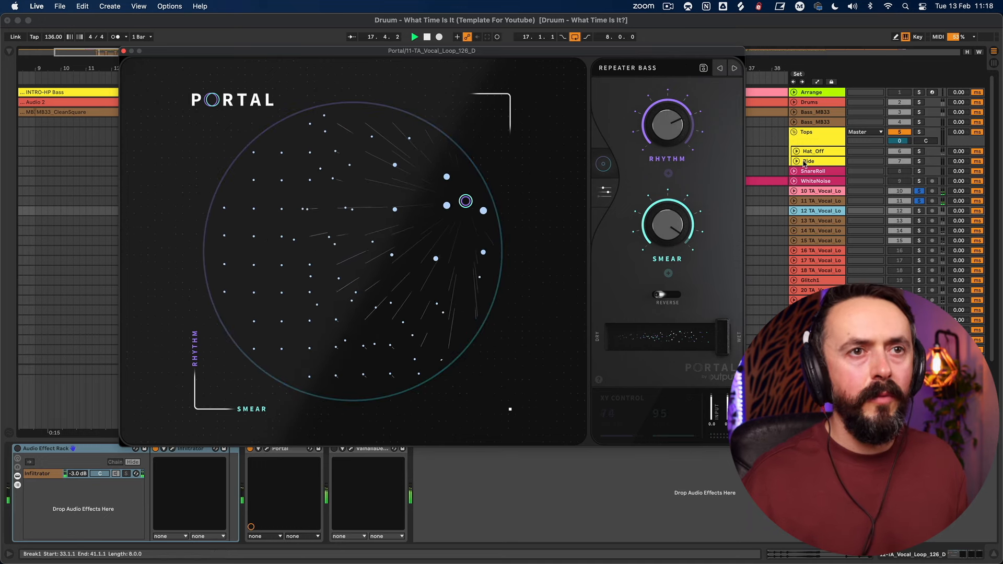
left_click(829, 193)
left_click(830, 201)
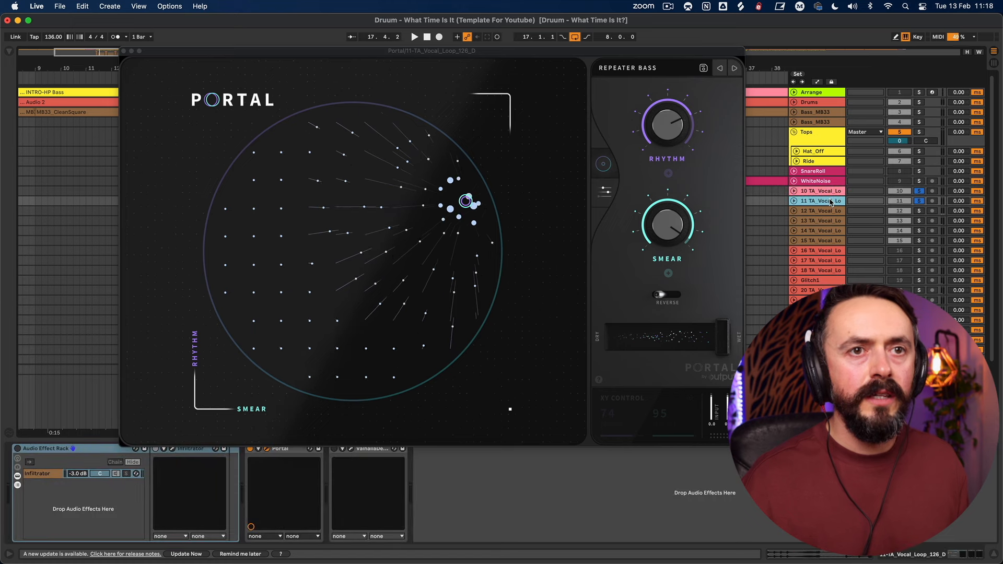
key("super+d")
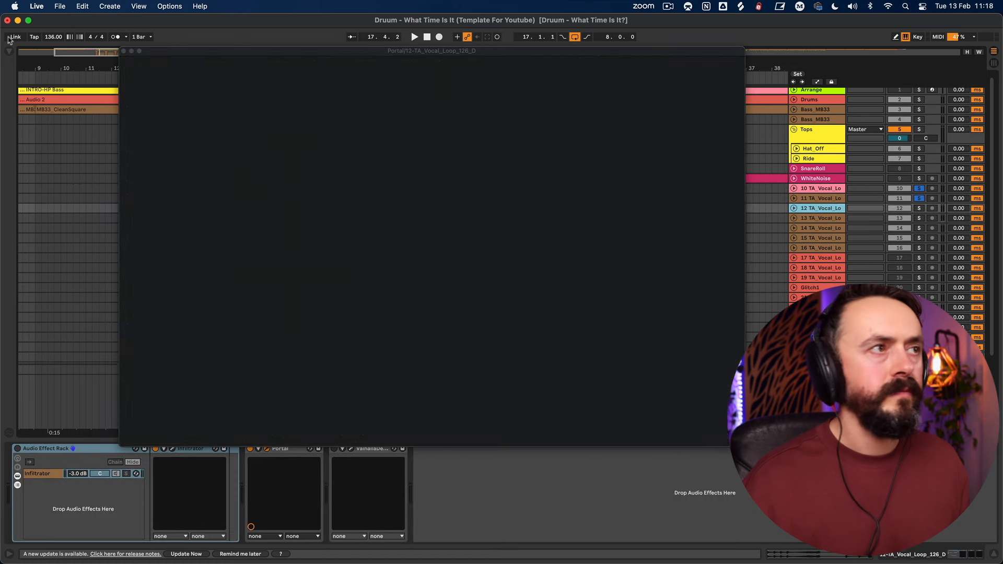
left_click(124, 52)
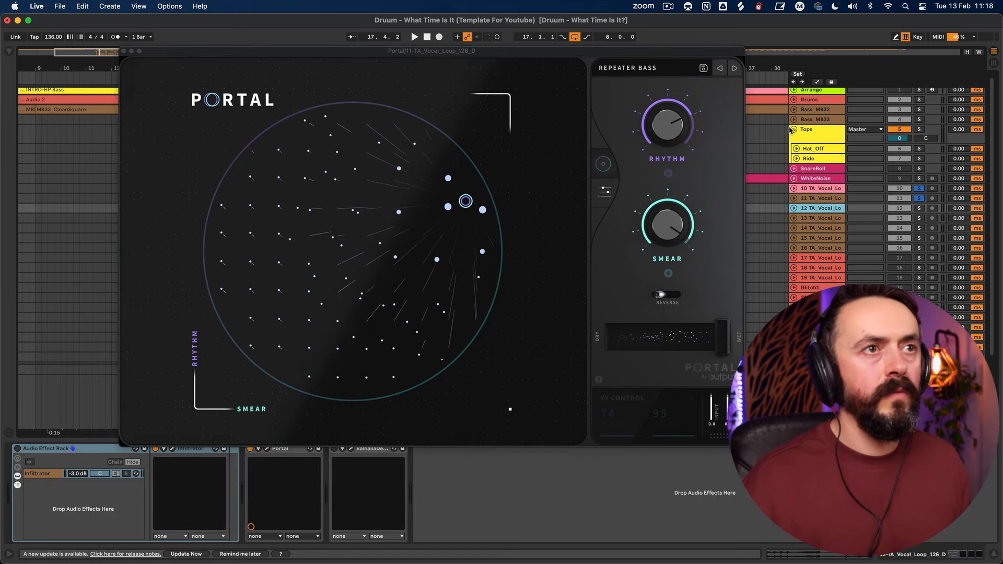
- Advance Portal to the Tranquility Garden preset, audition it and duplicate vocal track 11 with it
left_click(738, 68)
mouse_move(726, 53)
left_mouse_down()
mouse_move(739, 97)
mouse_move(737, 58)
left_mouse_up()
left_click(744, 74)
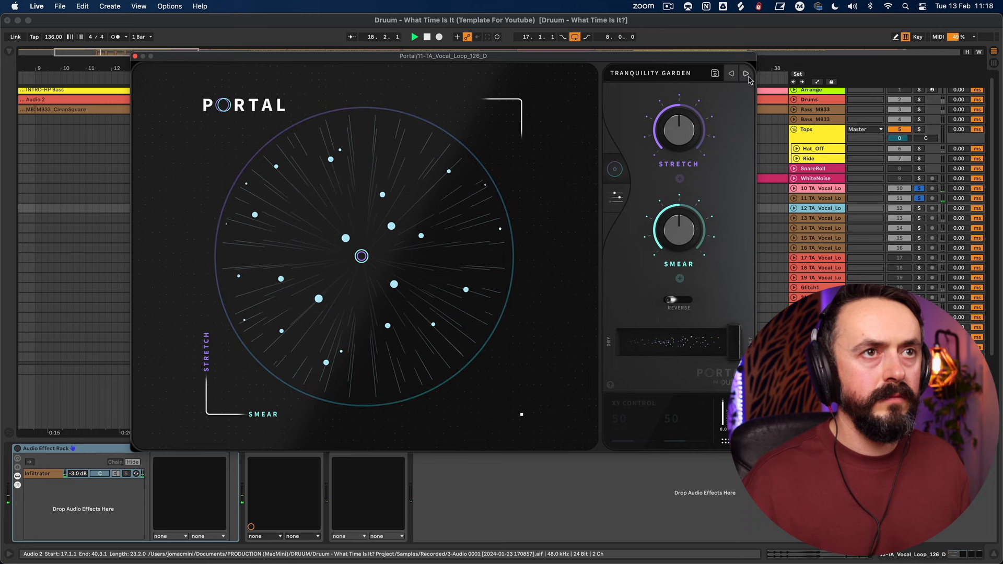
left_click(824, 199)
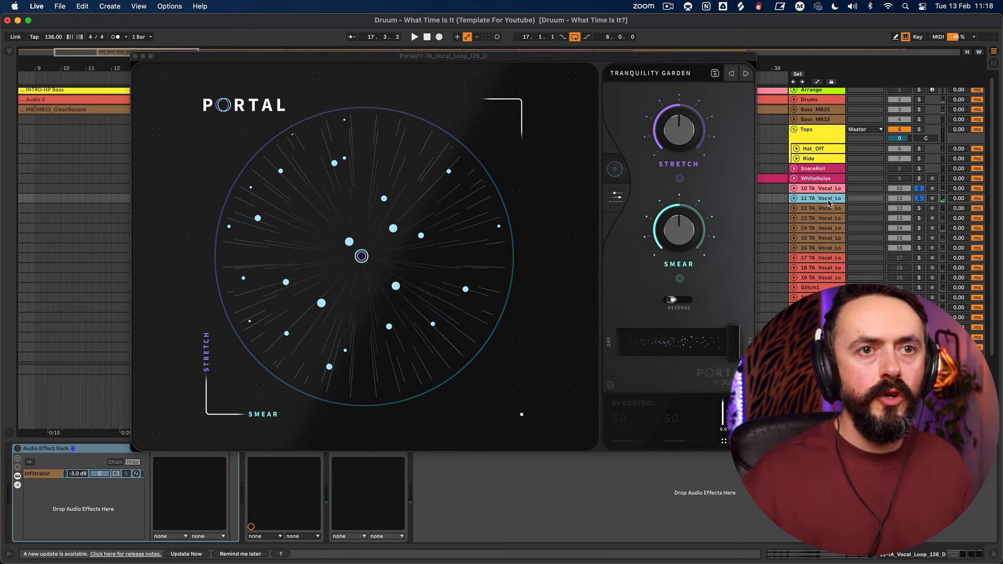
left_click(829, 207)
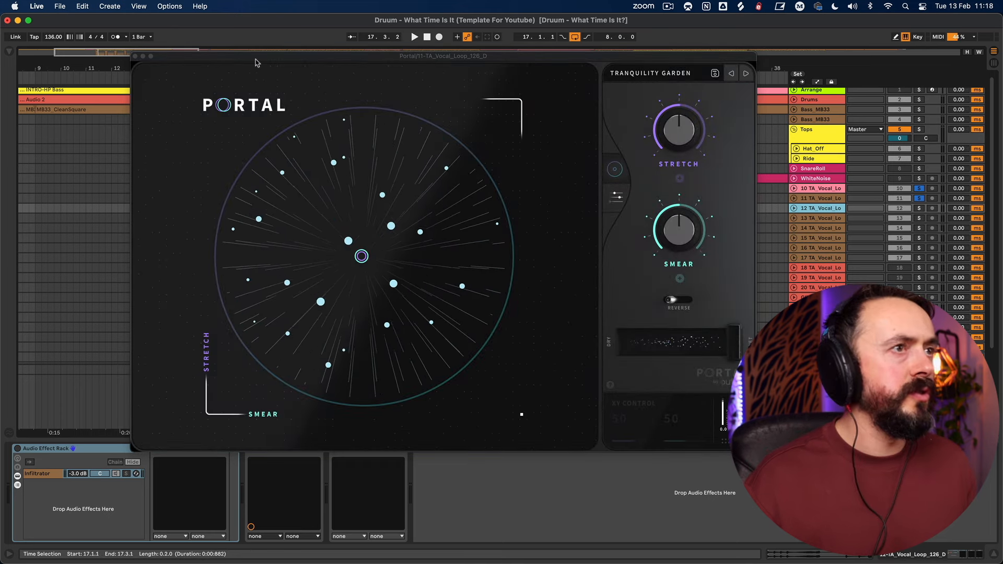
- Audition the Portal presets Vox Motion, Ambient Lake and Such a Drag on vocal track 11
key("space")
left_click(746, 74)
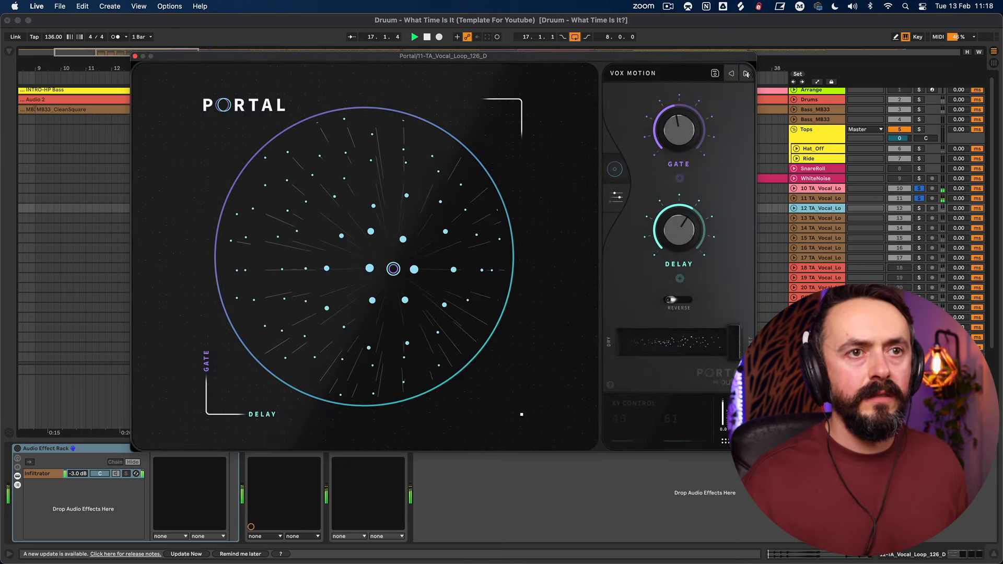
left_click(747, 74)
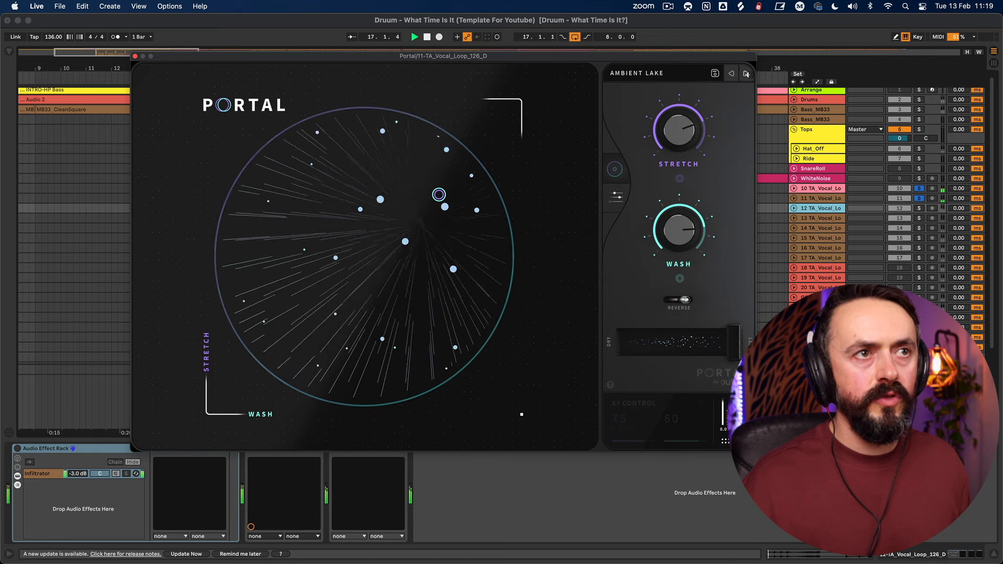
left_click(746, 74)
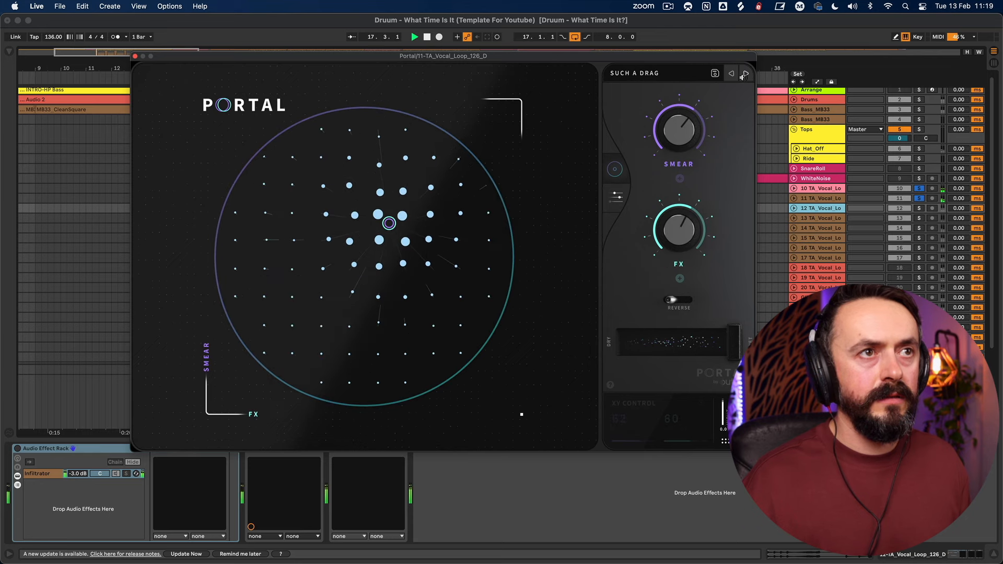
- Open Portal's Sound Design presets and audition them from Swarm Redux through Brain Gone
left_click(656, 75)
scroll(255, 307, "down", 5)
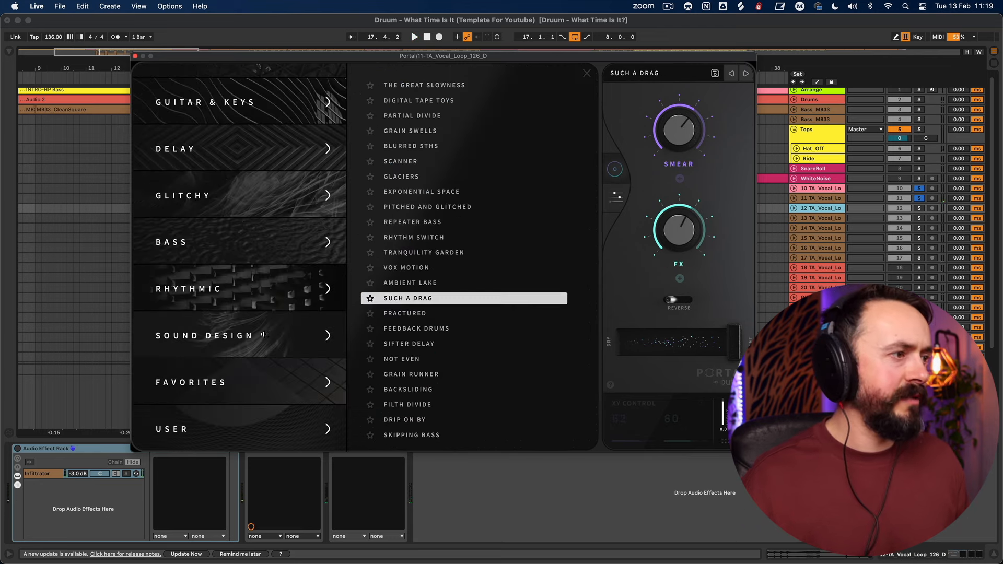
left_click(219, 332)
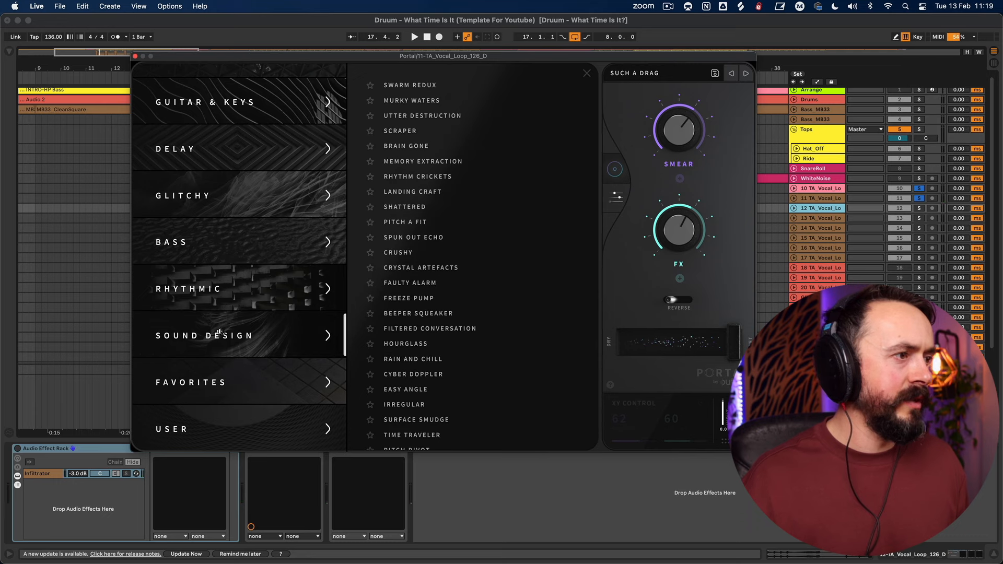
left_click(418, 84)
key("space")
left_click(745, 74)
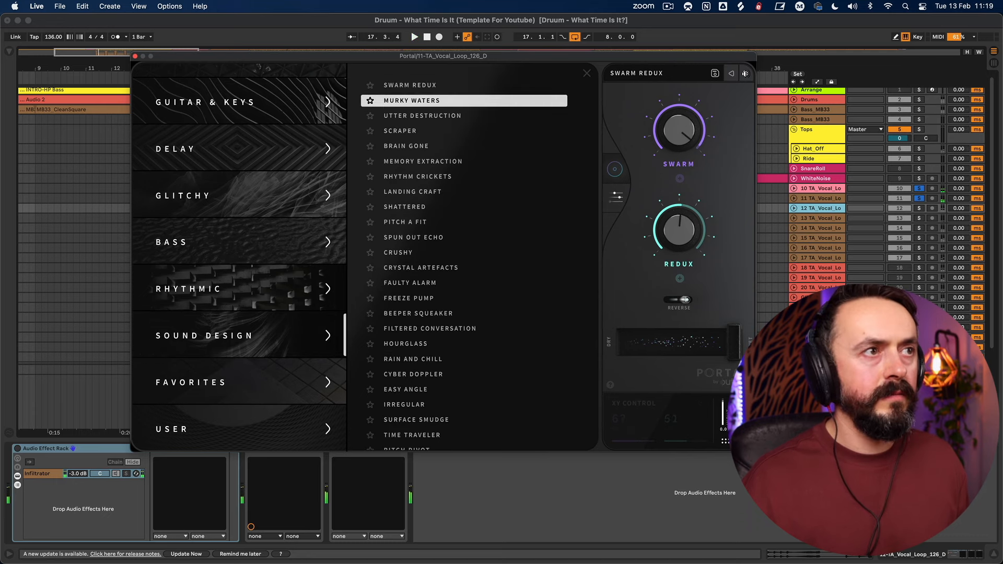
left_click(745, 74)
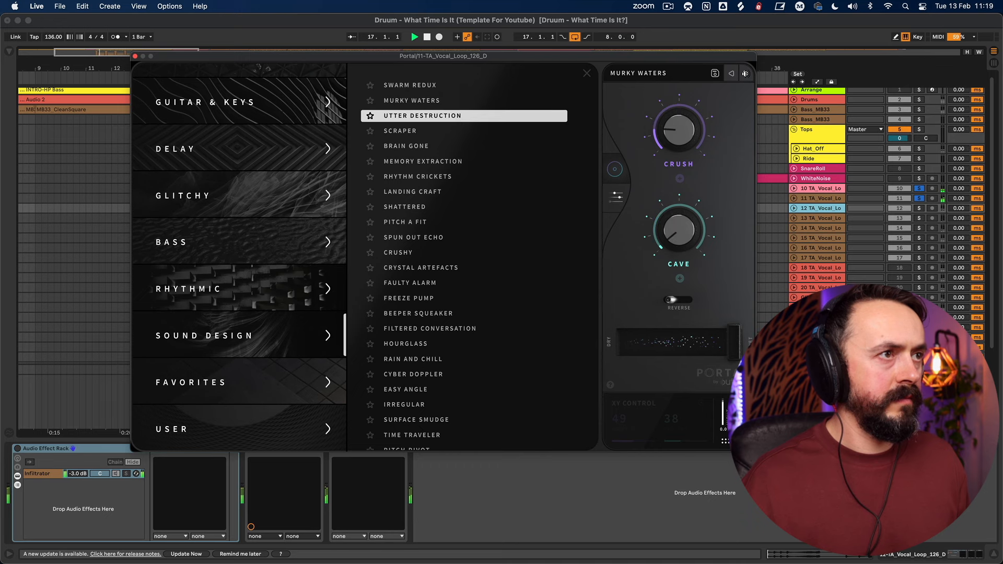
left_click(745, 73)
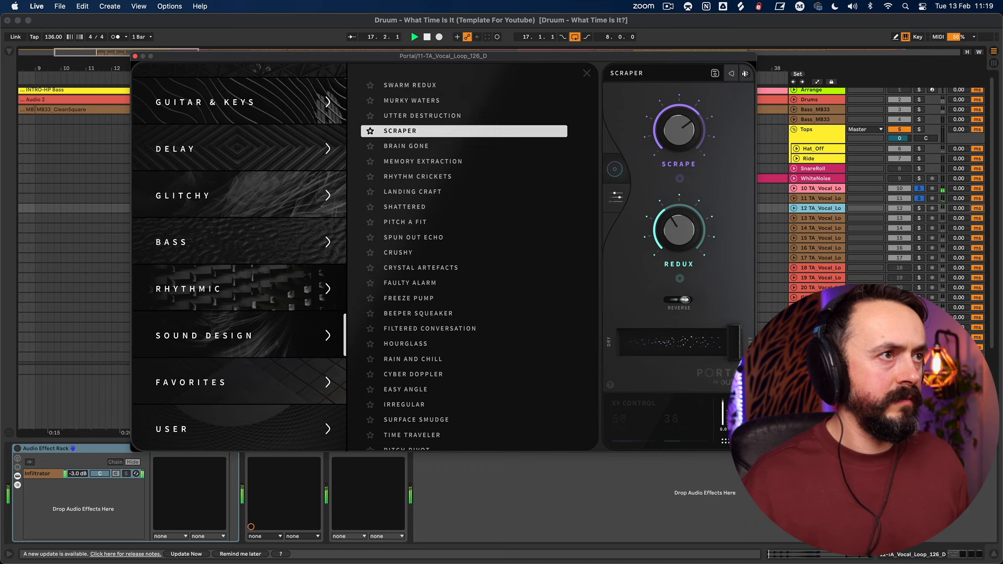
left_click(745, 73)
key("space")
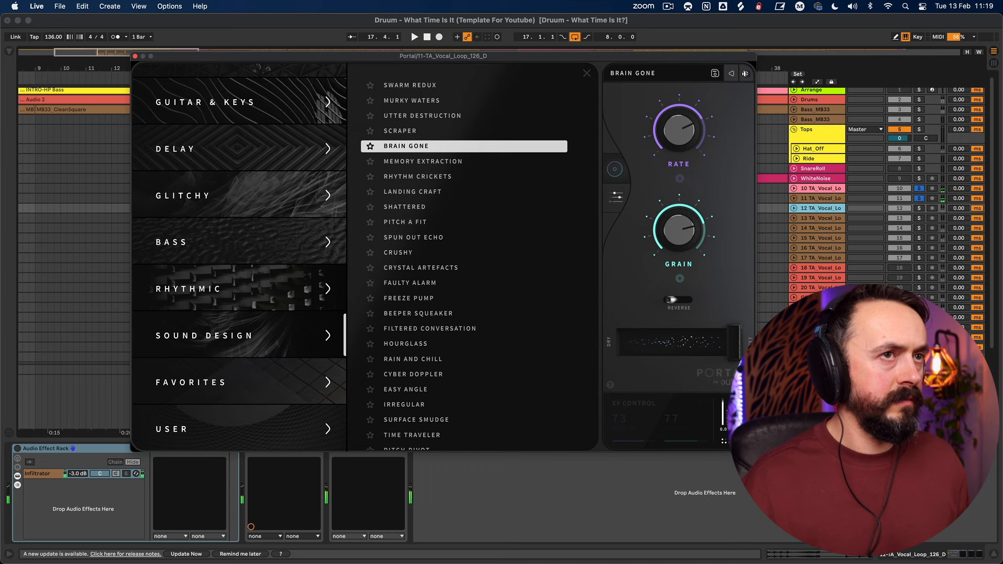
- Advance Portal to Rhythm Crickets, step back one preset and duplicate vocal track 11
left_click(745, 74)
left_click(745, 73)
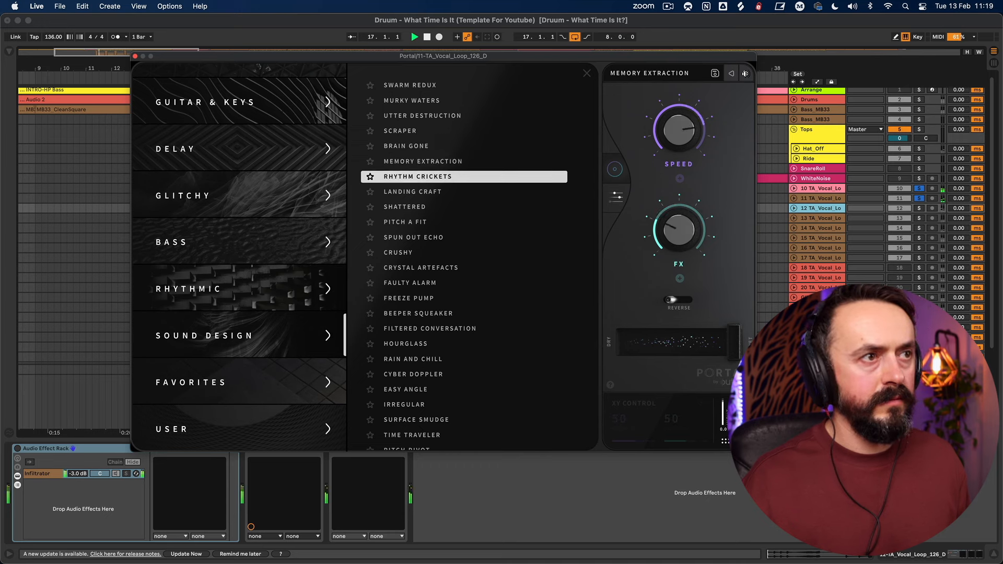
left_click(735, 74)
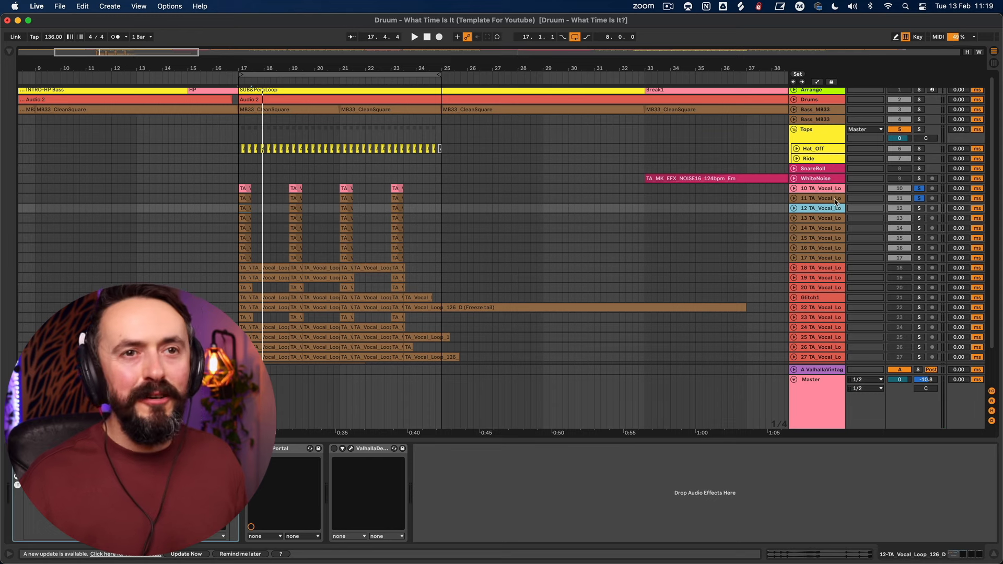
left_click(831, 201)
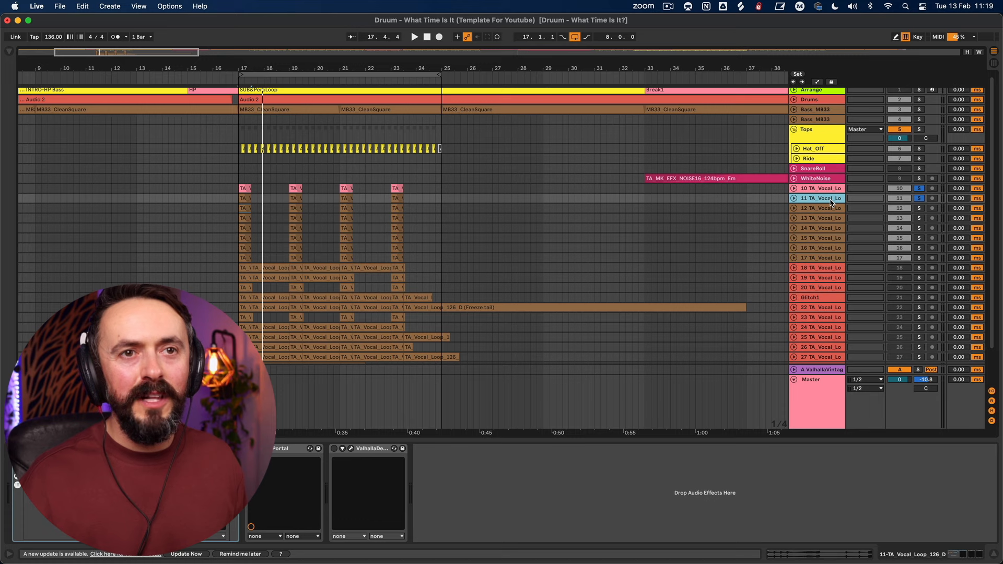
key("super+d")
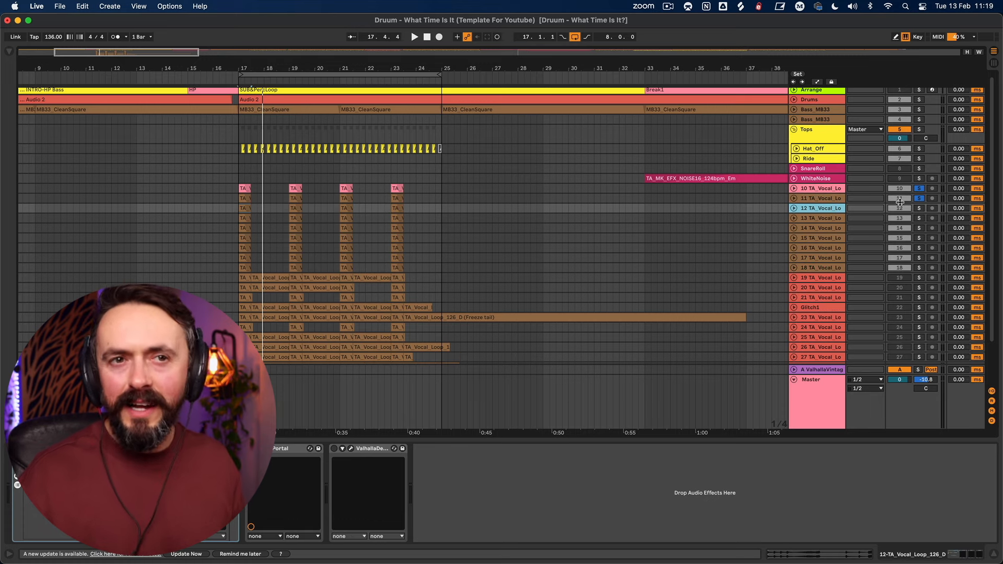
- Colour the vocal copies on tracks 12 to 18 green
left_click(824, 270, "shift")
right_click(822, 269)
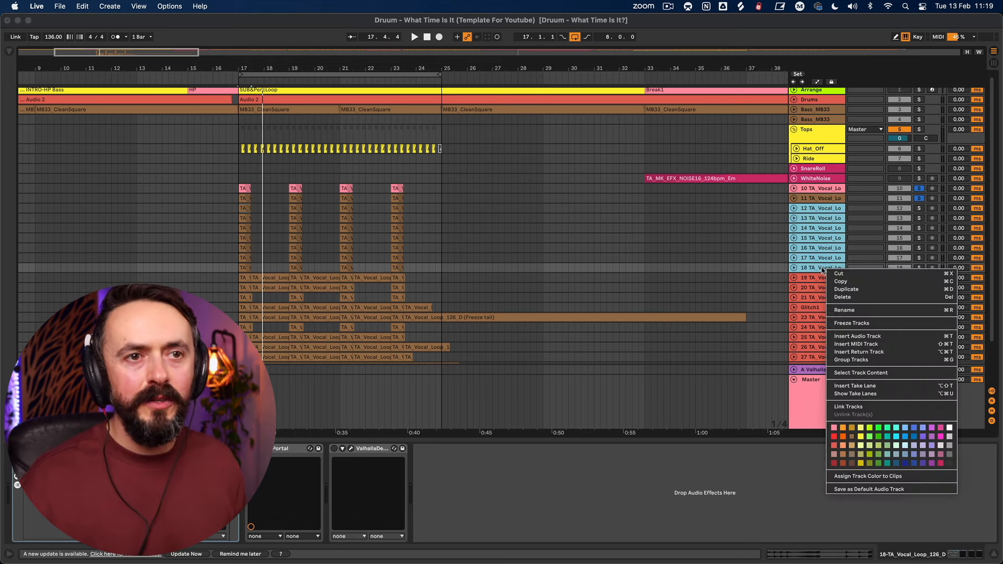
left_click(877, 437)
- Freeze vocal tracks 12 to 18 and flatten them to audio
left_click(821, 209)
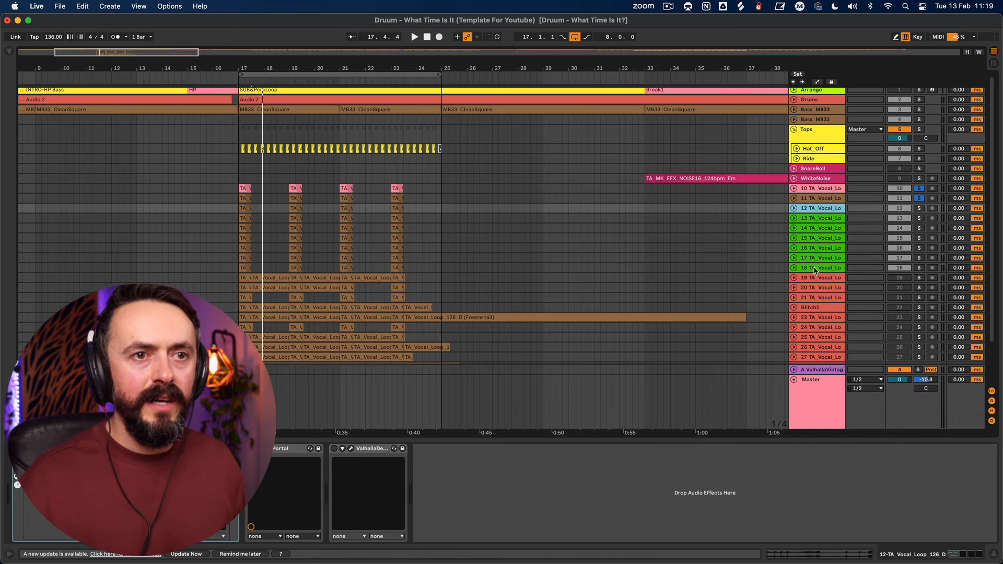
left_click(814, 267, "shift")
right_click(815, 267)
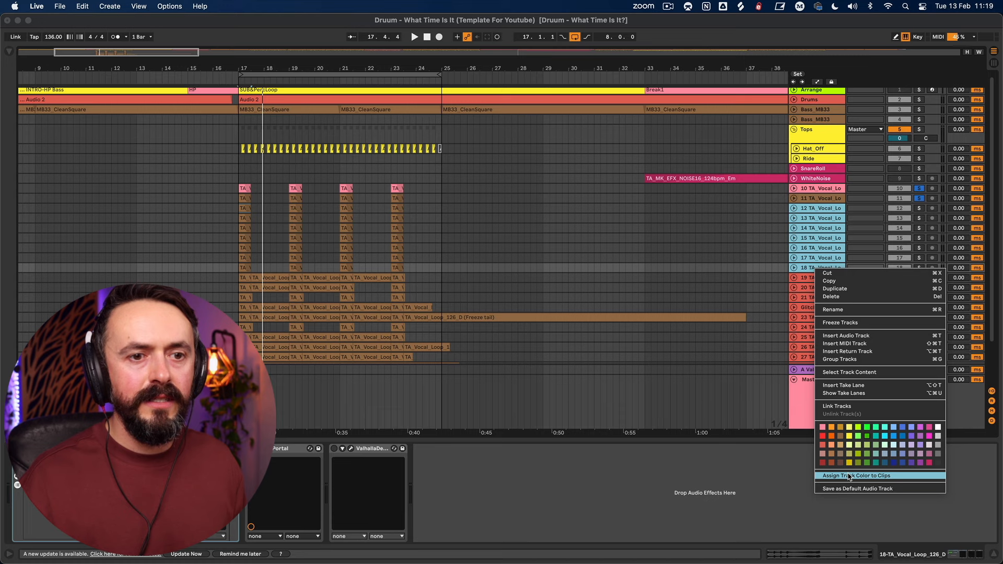
left_click(859, 323)
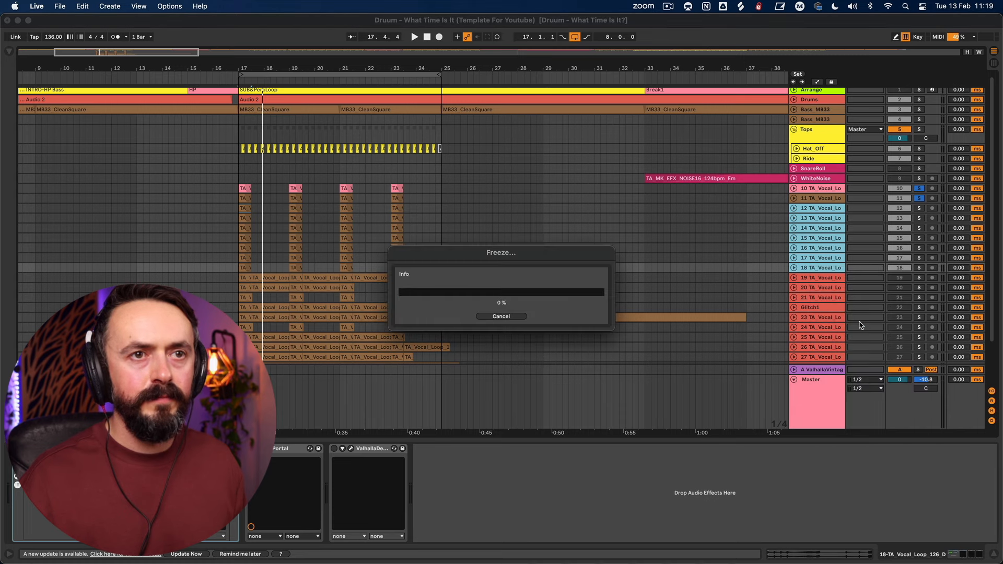
right_click(818, 228)
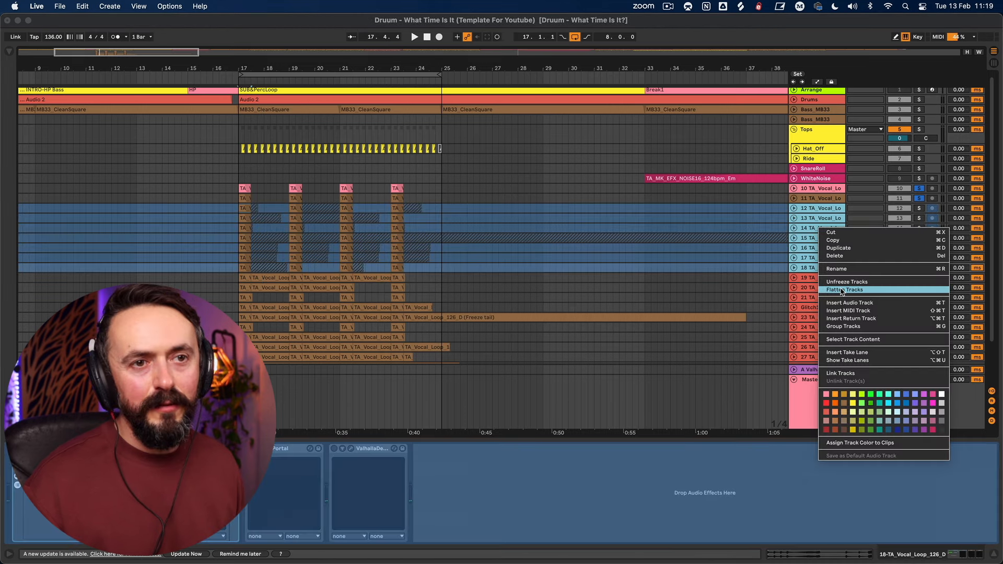
left_click(842, 290)
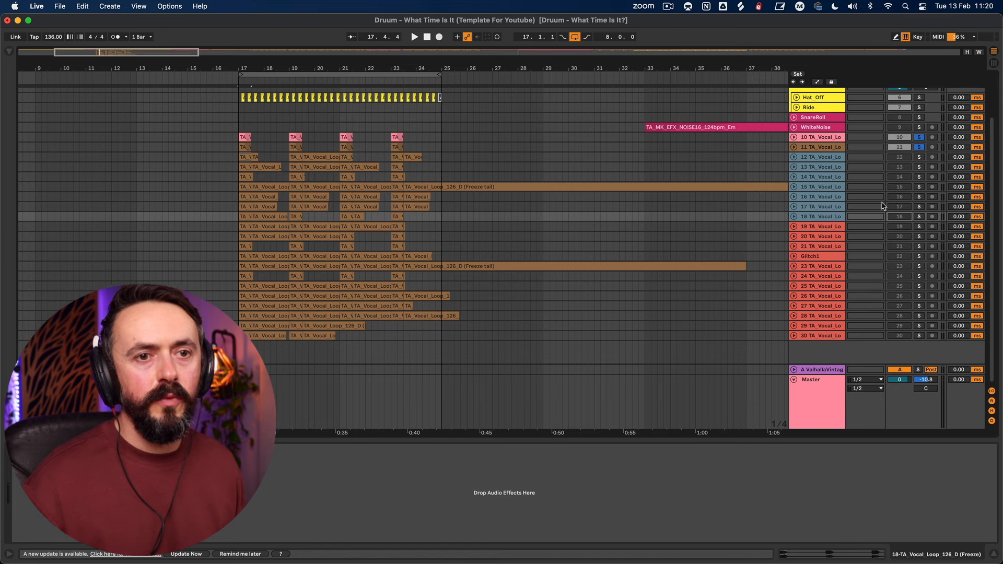
- Enable and open ValhallaDelay on vocal track 11, and load the designer preset BBDModder
left_click(830, 204)
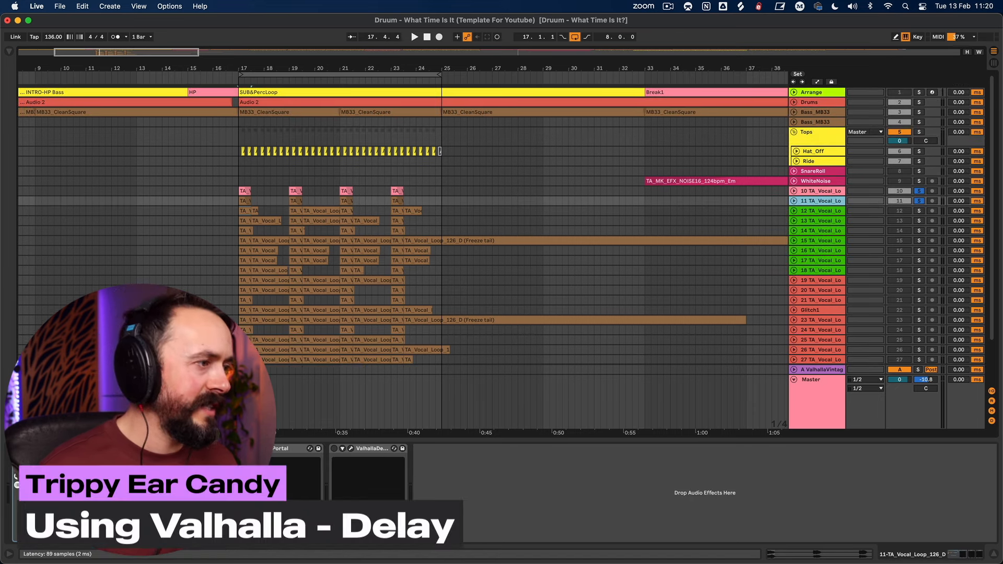
left_click(350, 448)
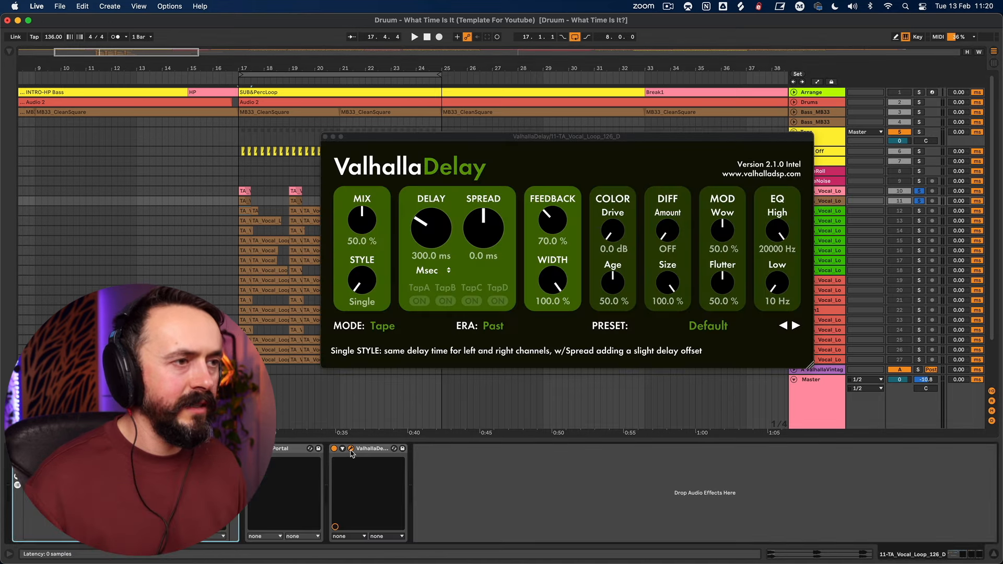
left_click(708, 326)
mouse_move(679, 521)
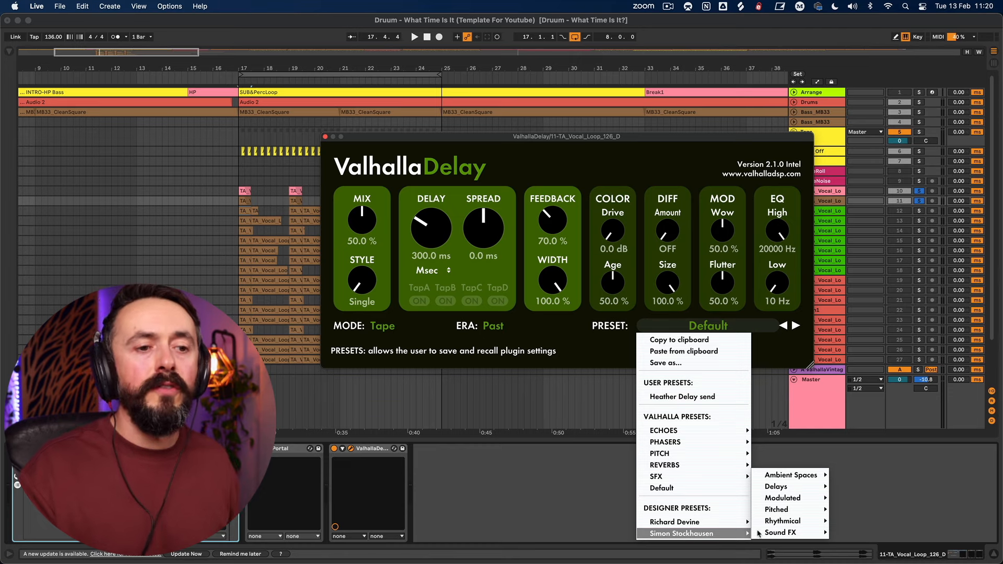
mouse_move(789, 533)
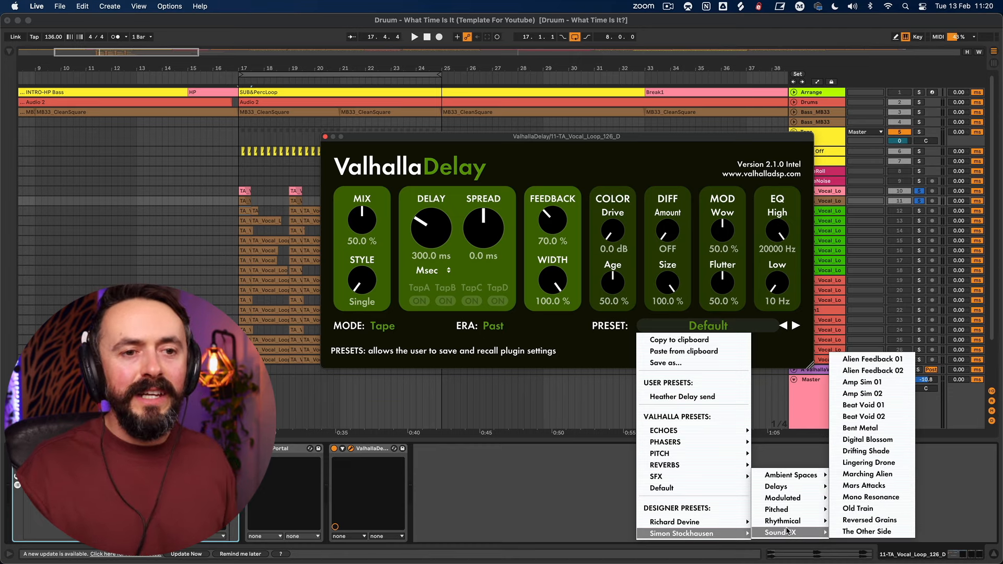
mouse_move(717, 521)
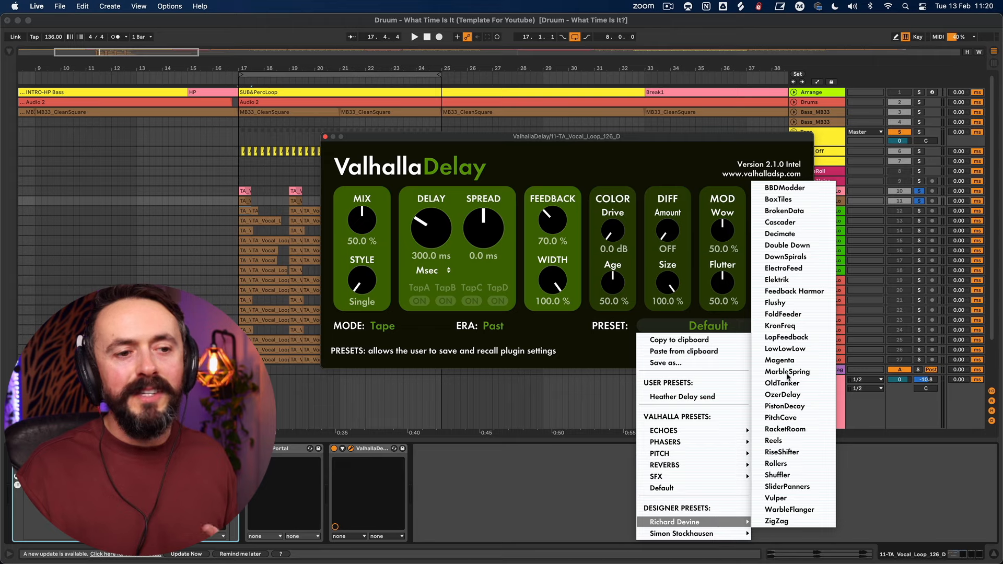
left_click(783, 188)
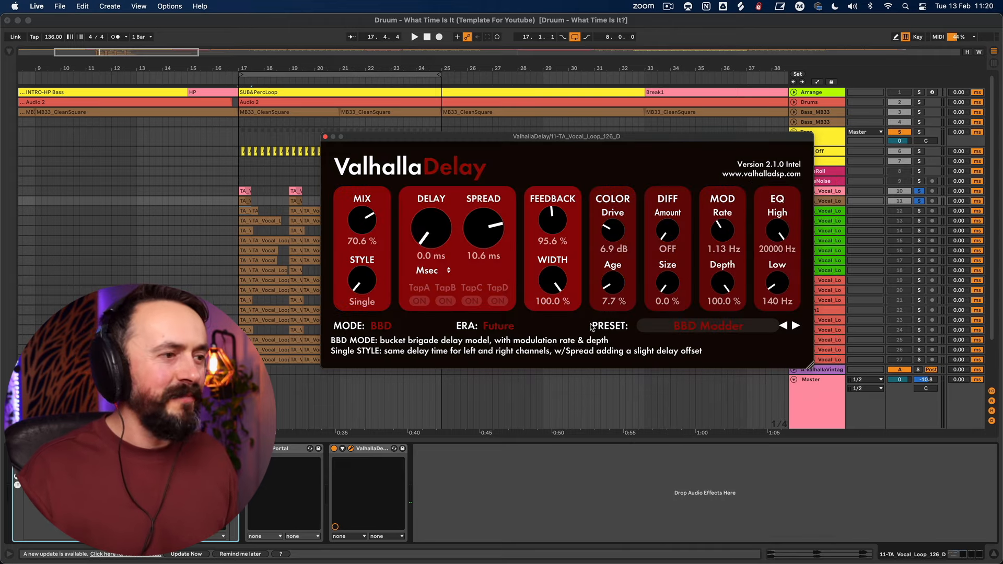
- Set ValhallaDelay's mix to 100 %, lock the mix and audition the BBD Modder preset
left_click_drag(362, 230, 361, 214)
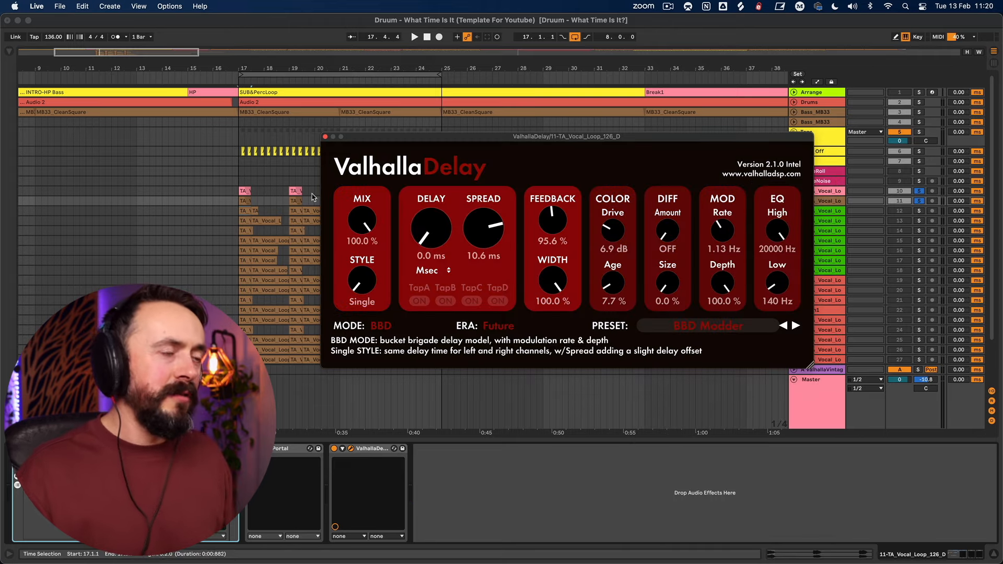
left_click(370, 200)
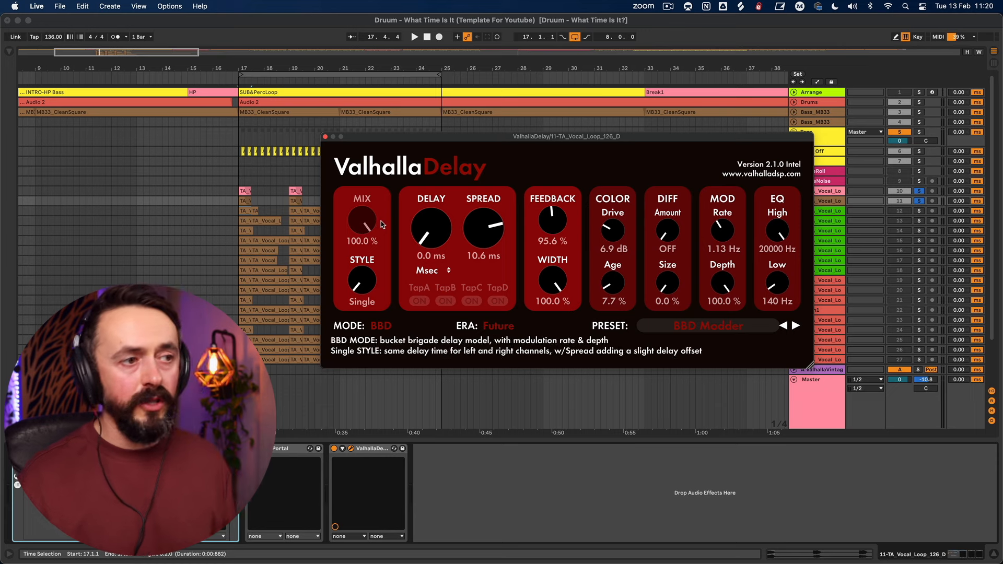
key("space")
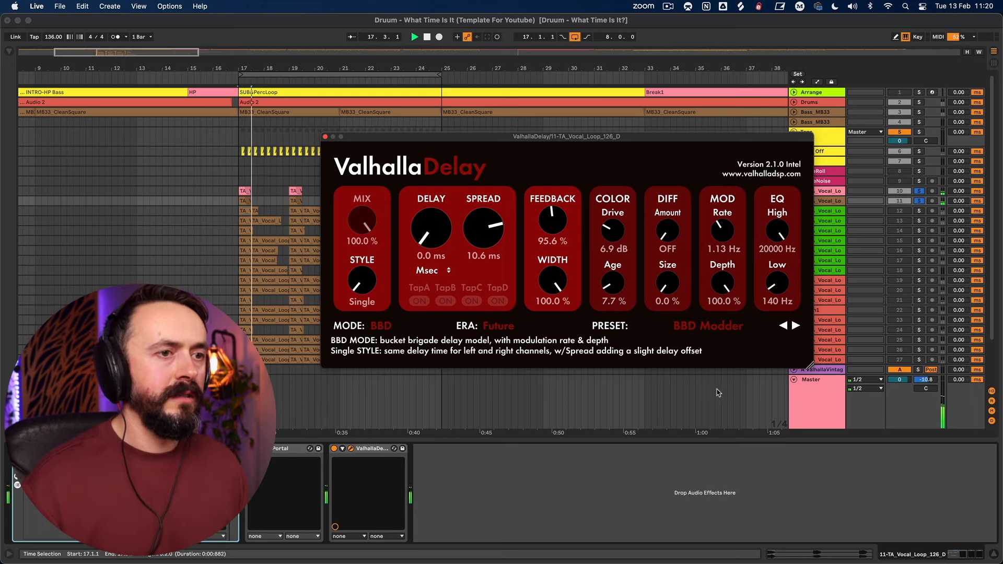
- Advance ValhallaDelay to the Box Tiles preset, audition it and duplicate vocal track 11 with it
left_click(795, 326)
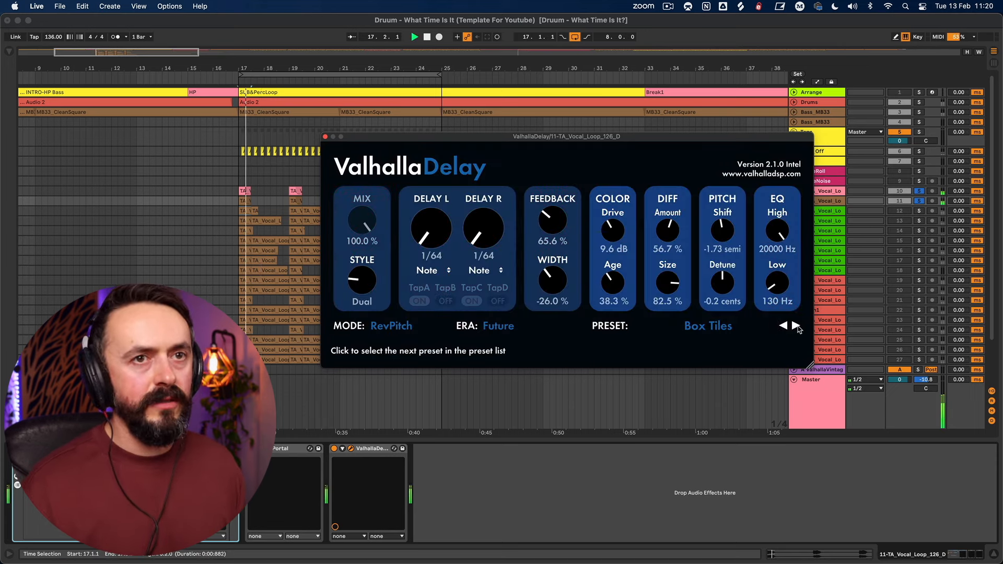
left_click(829, 201)
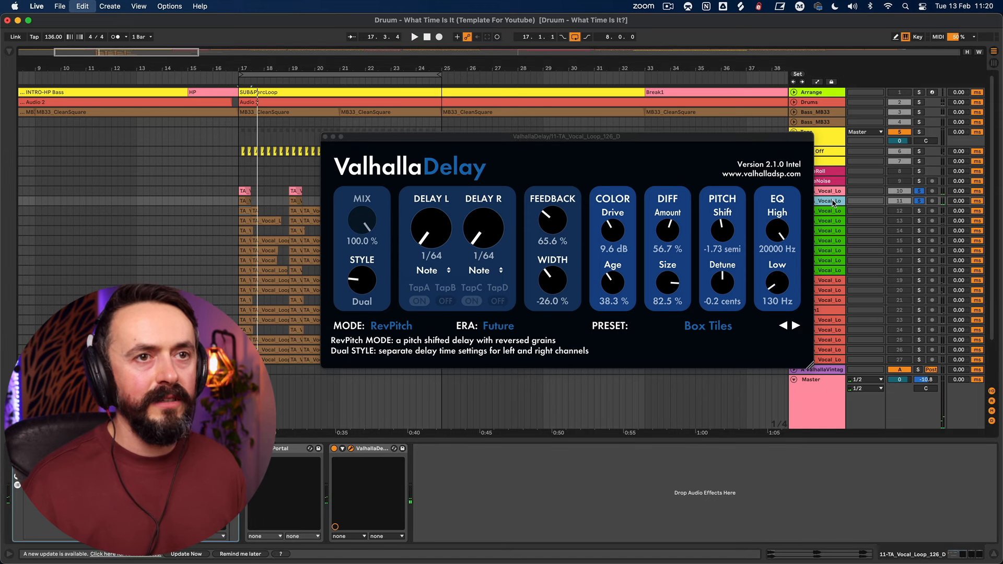
left_click(834, 210)
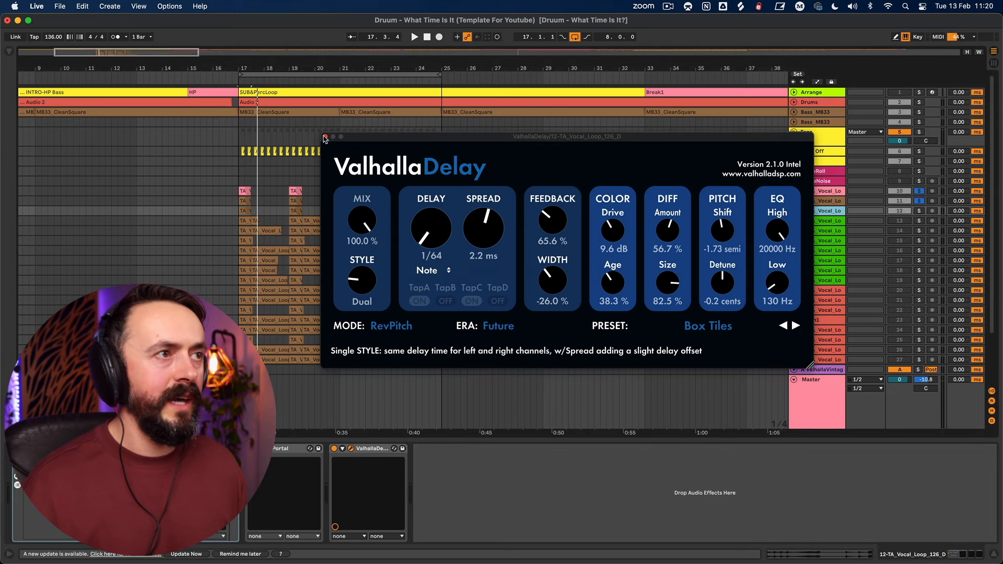
- Audition the ValhallaDelay presets Broken Data and Cascader, and duplicate vocal track 11 with Cascader
left_click(796, 327)
key("space")
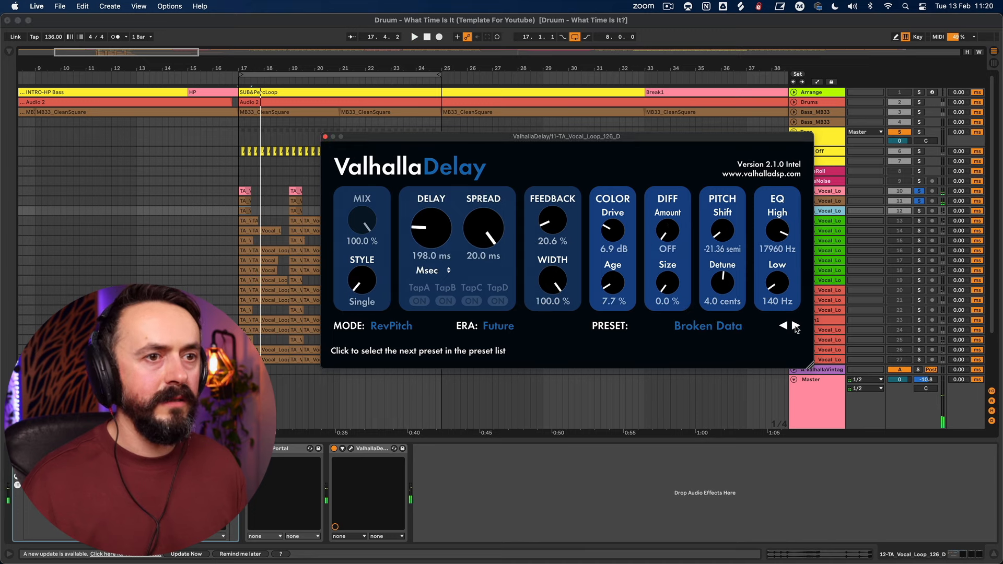
left_click(796, 326)
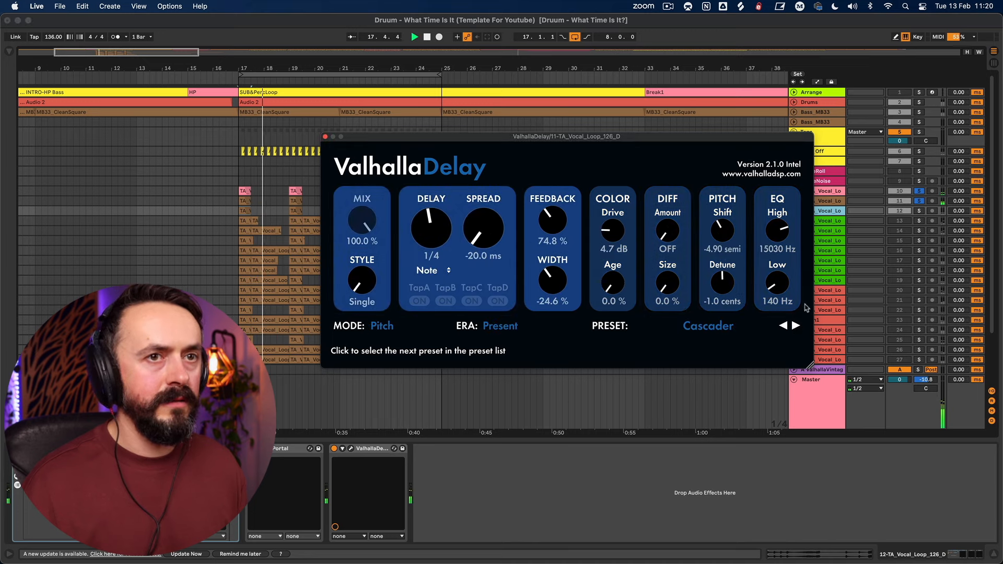
left_click(839, 203)
left_click(838, 211)
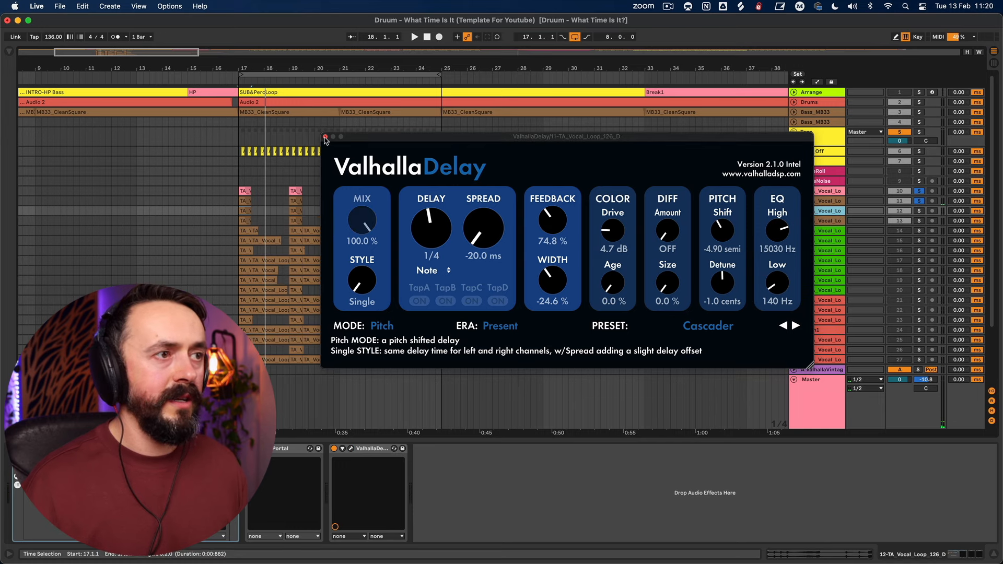
- Audition the ValhallaDelay presets Decimate and Double Down, and duplicate vocal track 11 with Double Down
left_click(796, 326)
key("space")
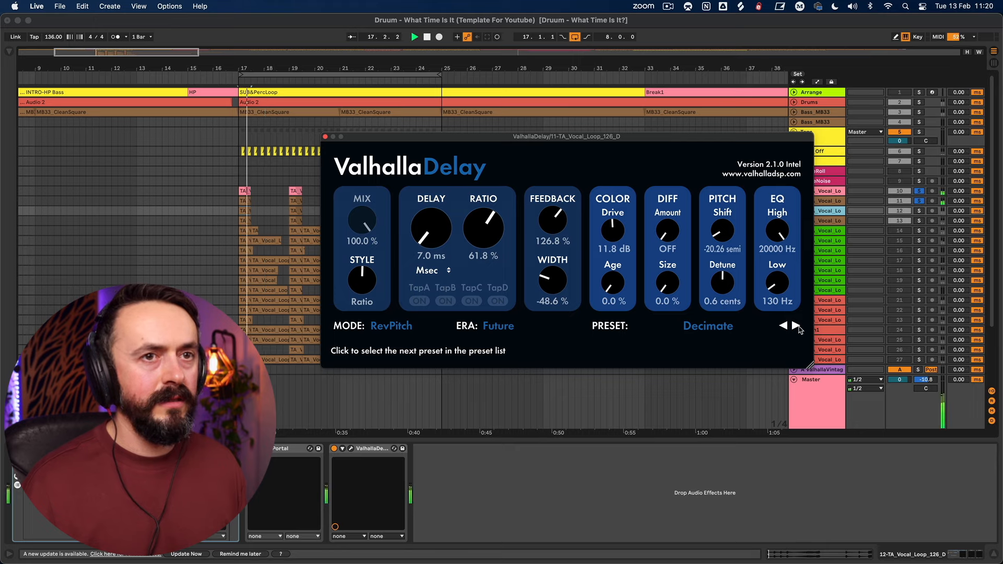
left_click(796, 326)
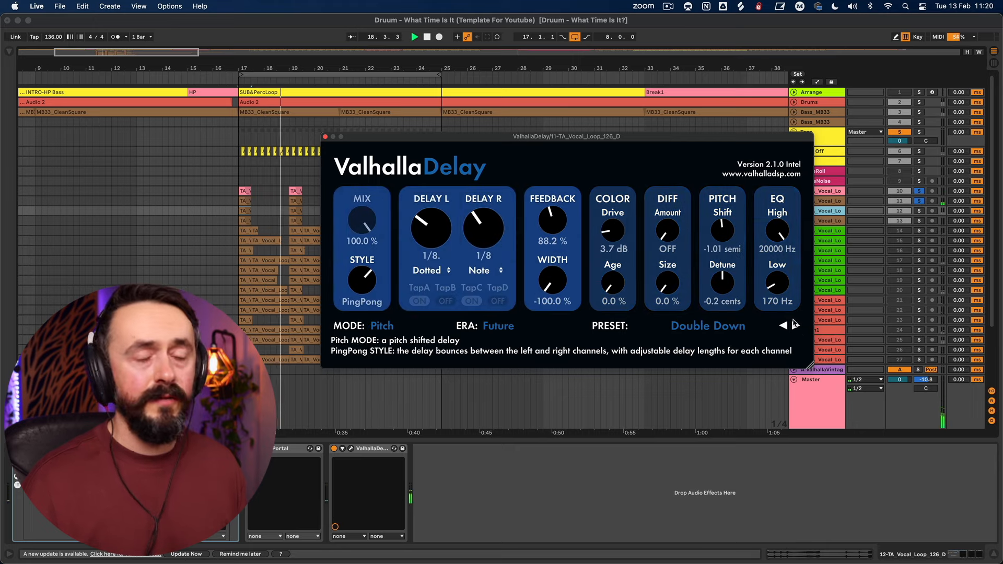
left_click(838, 201)
key("Down")
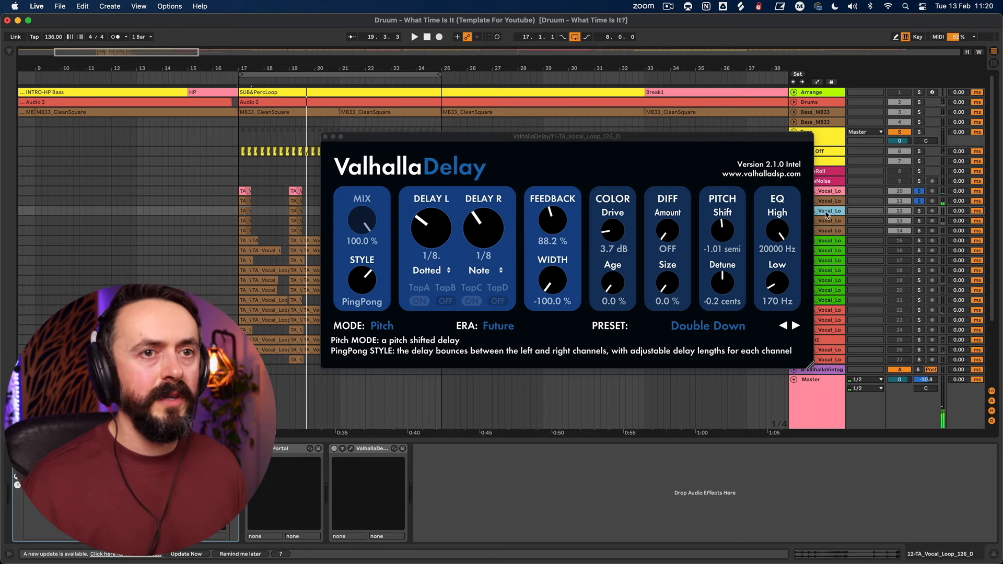
left_click(325, 136)
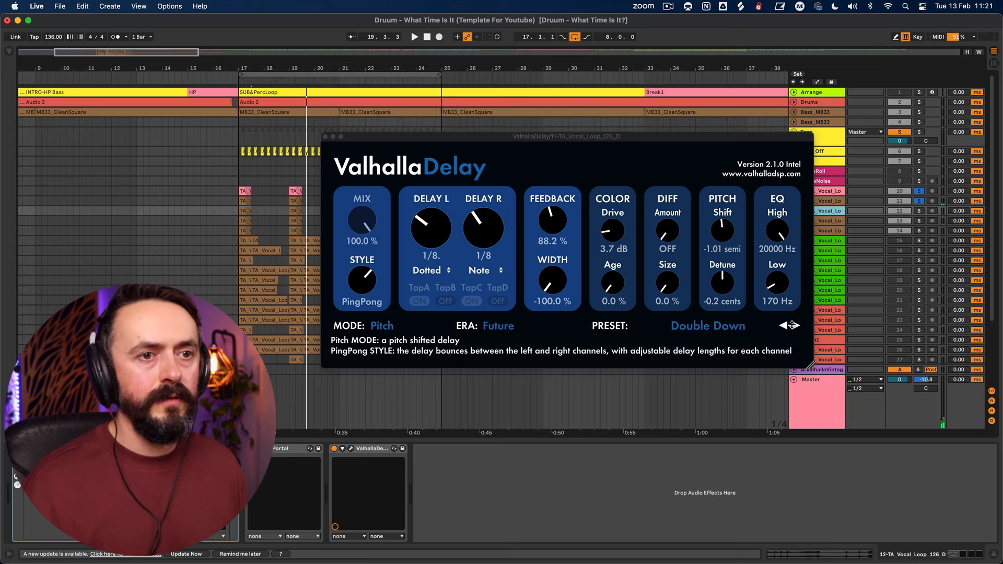
- Advance ValhallaDelay to the DownSpirals preset, audition it and duplicate vocal track 11 with it
left_click(794, 325)
key("space")
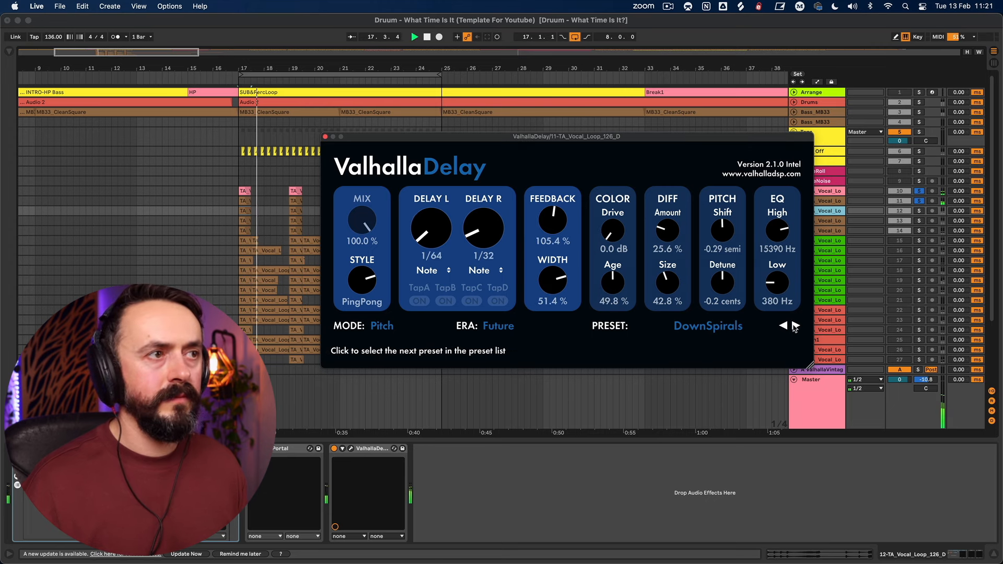
left_click(827, 202)
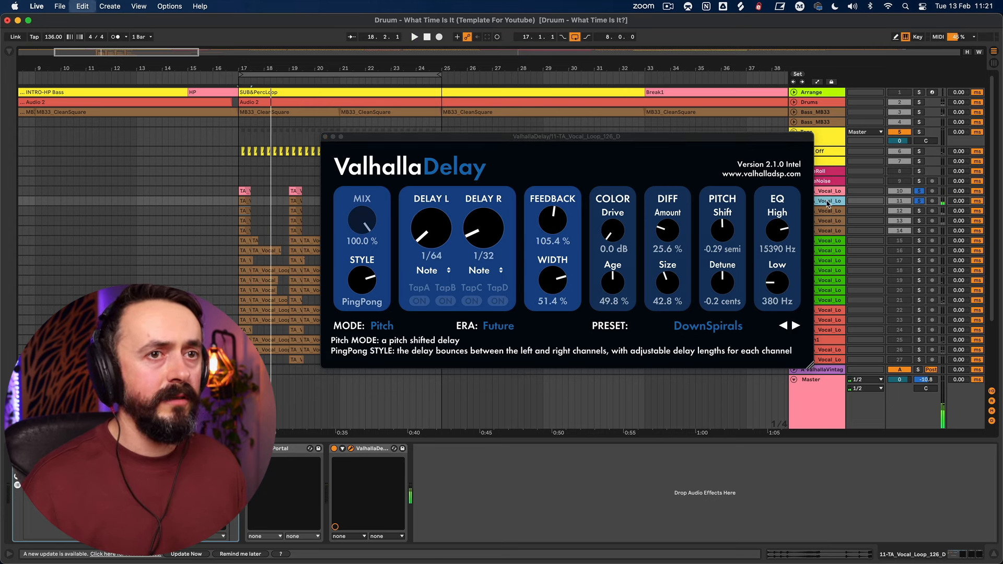
left_click(827, 210)
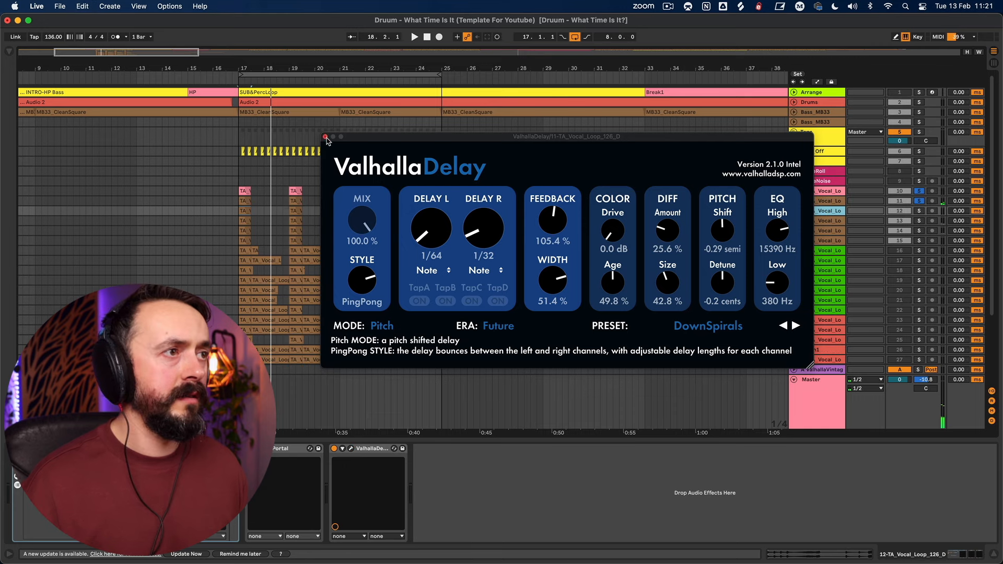
- Audition the ValhallaDelay presets ElectroFeed and Elektrik, and duplicate vocal track 11 with Elektrik
left_click(793, 326)
key("space")
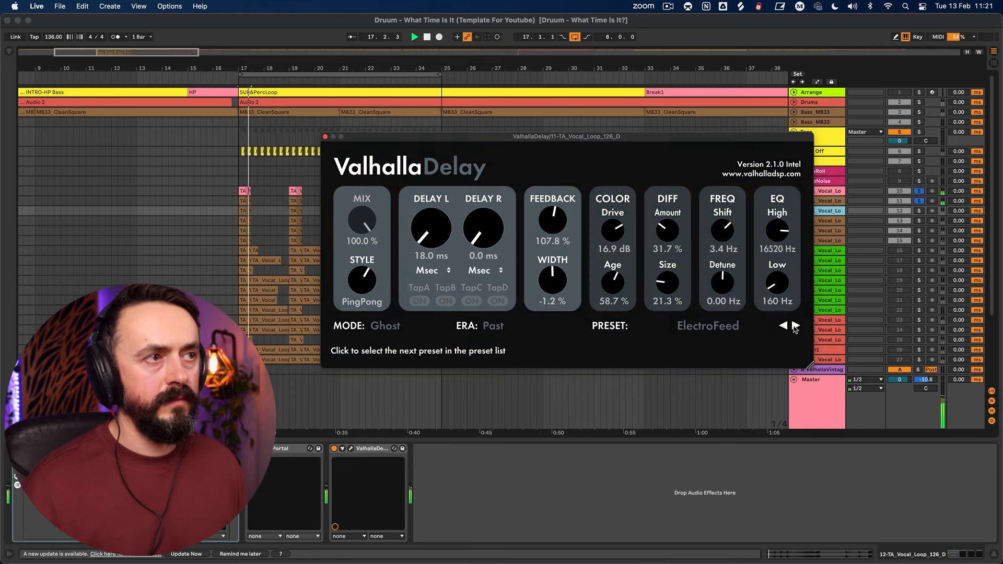
left_click(794, 326)
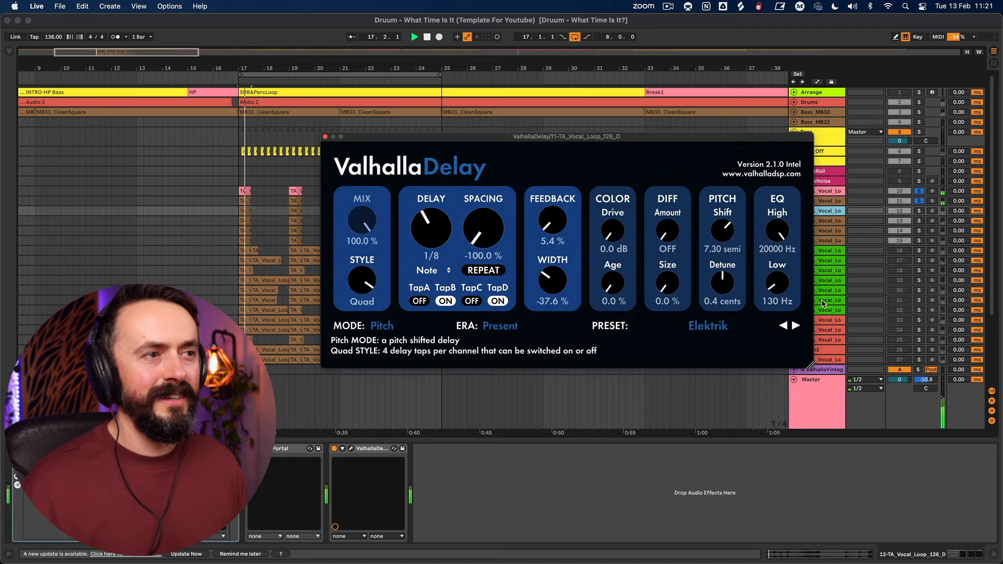
left_click(839, 203)
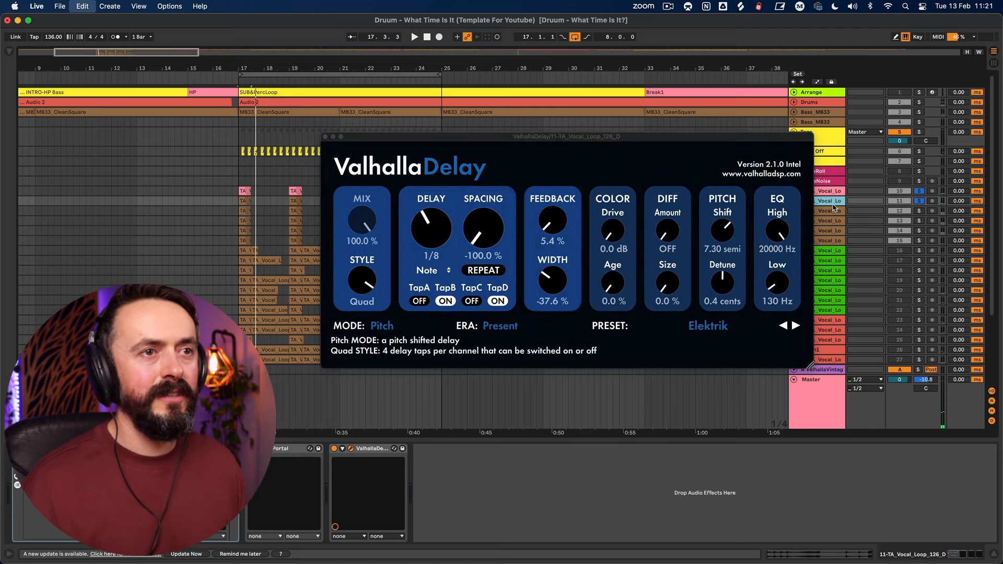
key("super+d")
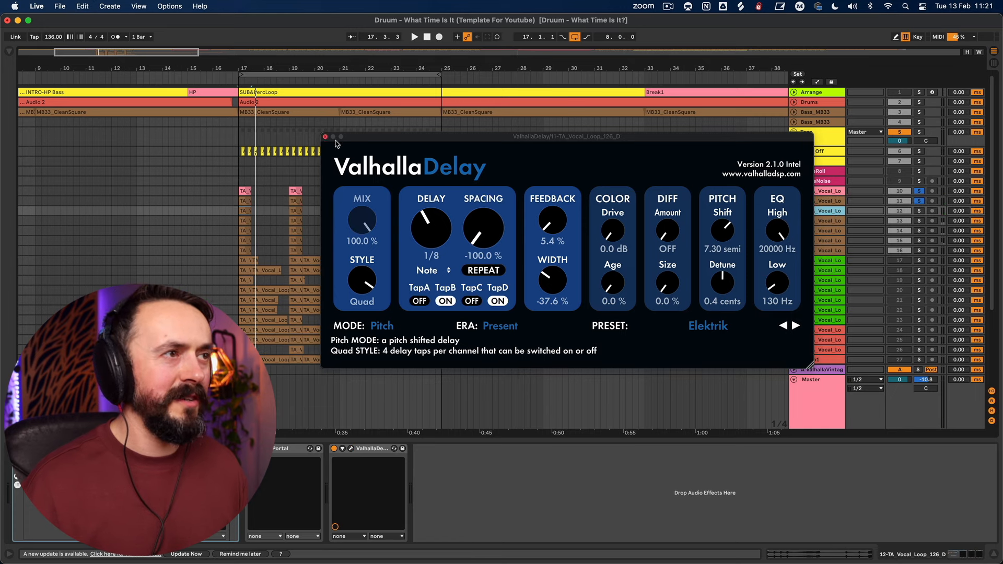
- Audition ValhallaDelay's RiseShifter preset, close the plug-in and select vocal tracks 11 to 17
left_click(783, 325)
key("space")
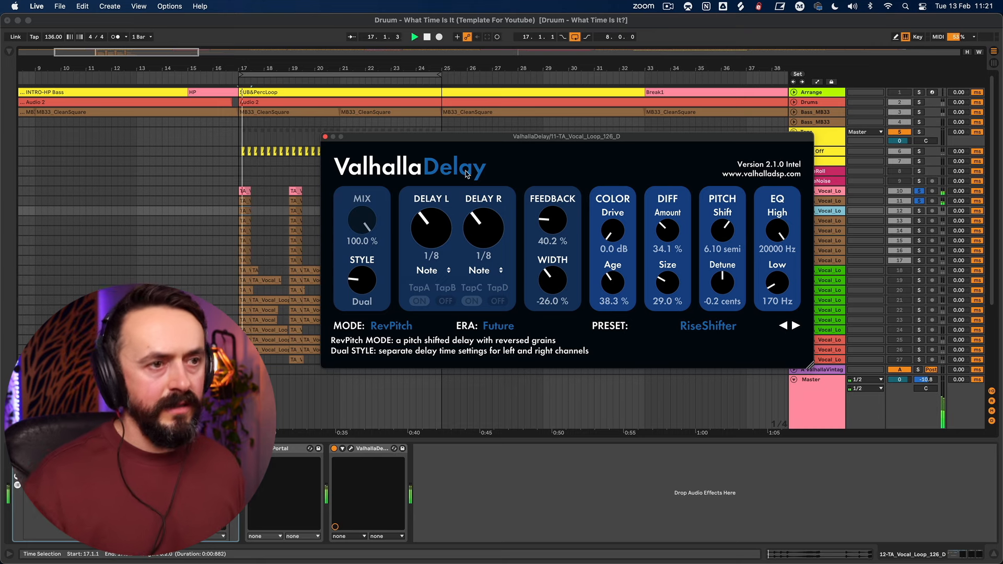
key("space")
left_click(325, 137)
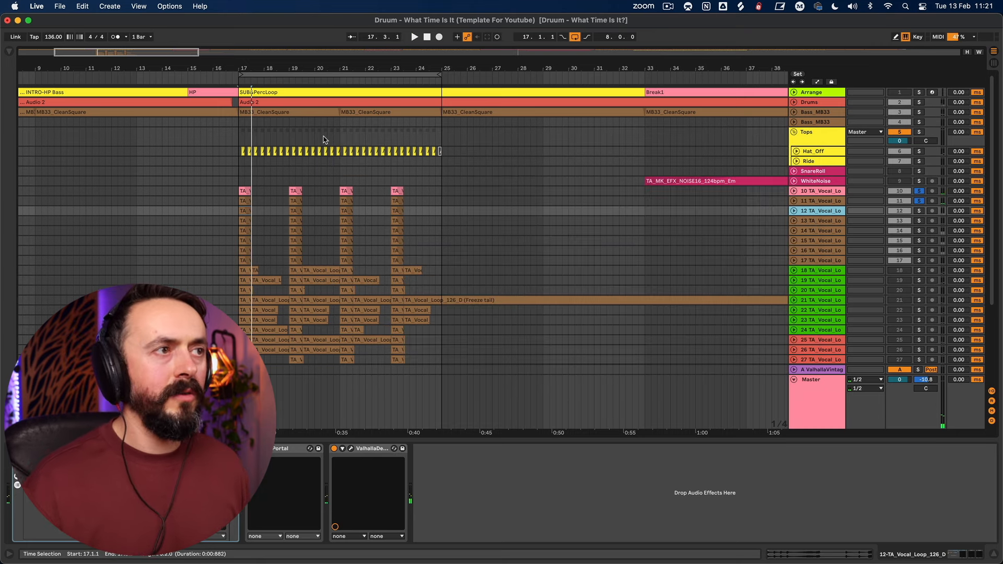
left_click(809, 200)
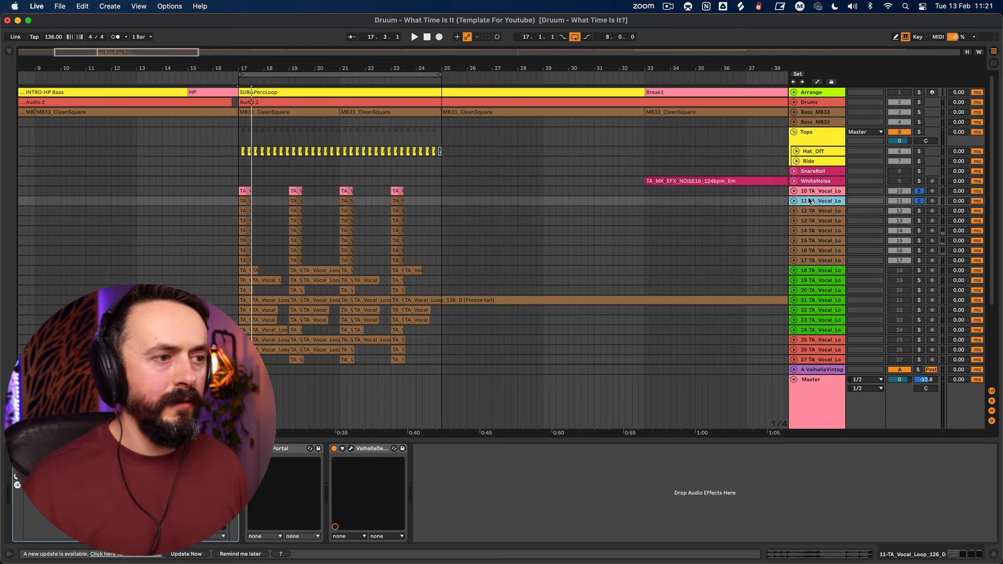
left_click(833, 260, "shift")
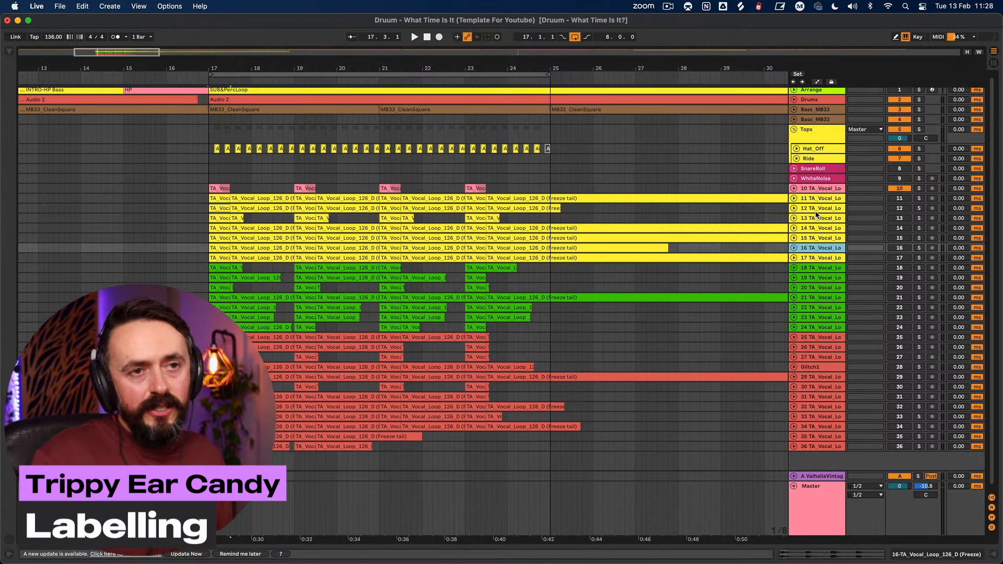
- Unfold vocal track 11 and select its first clip
scroll(807, 206, "up", 1)
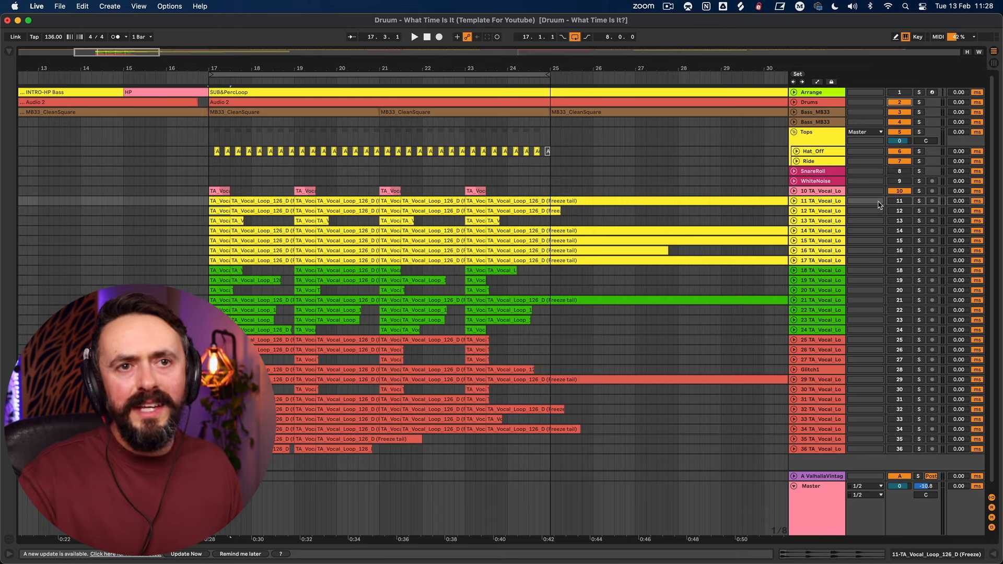
left_click(806, 201)
left_click(793, 202)
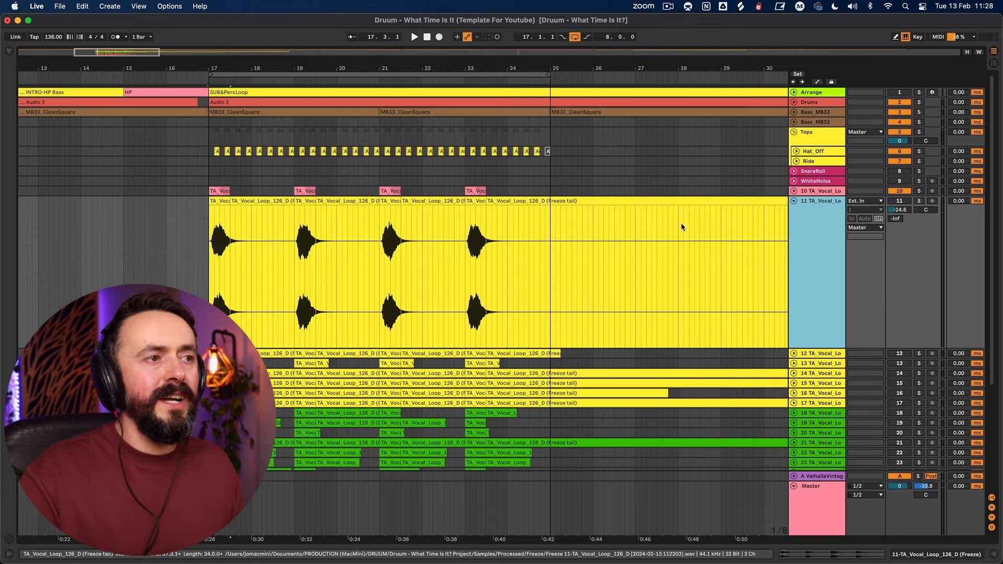
left_click(225, 215)
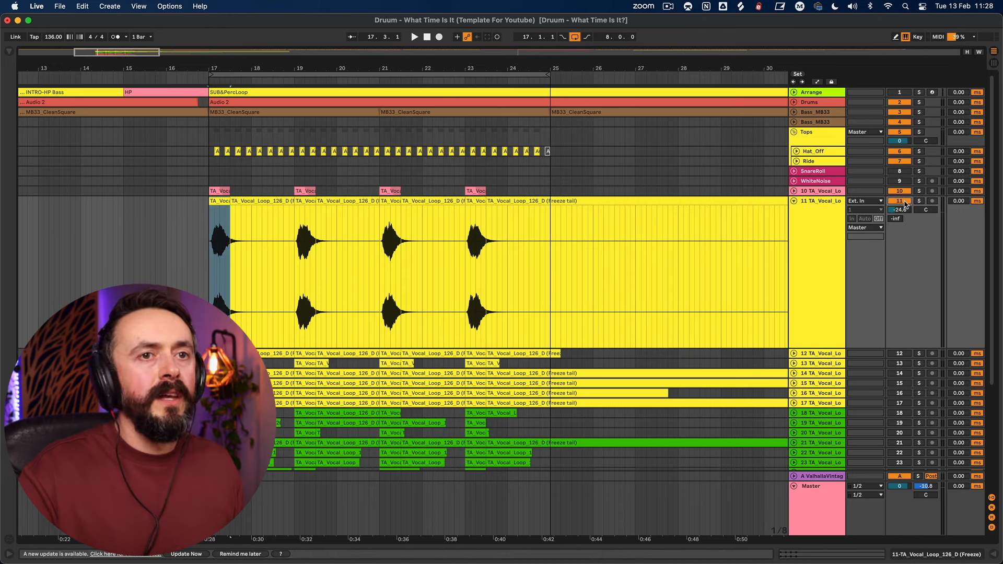
- Audition vocal track 11 and rename it as Pitch1
key("space")
left_click(815, 217)
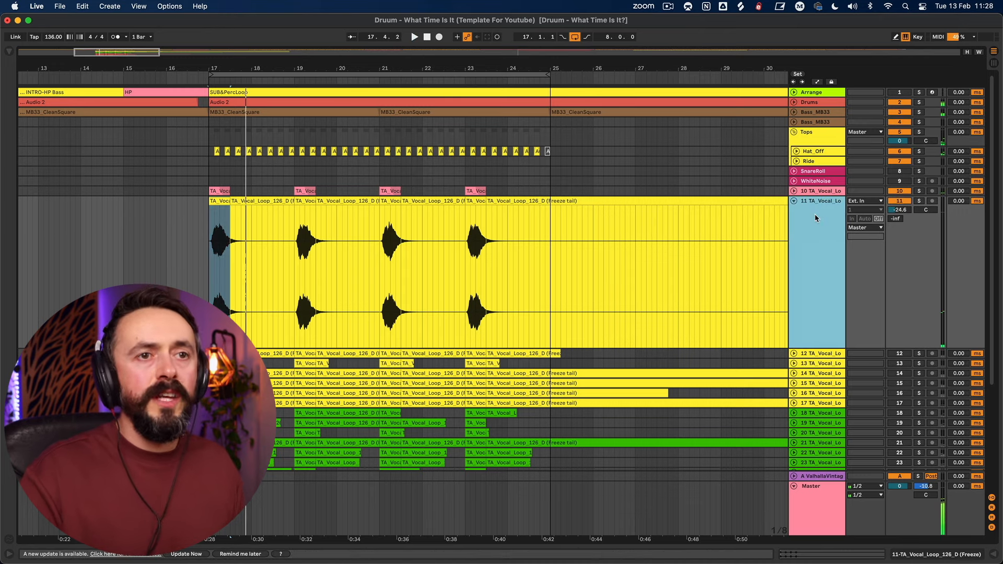
key("super+r")
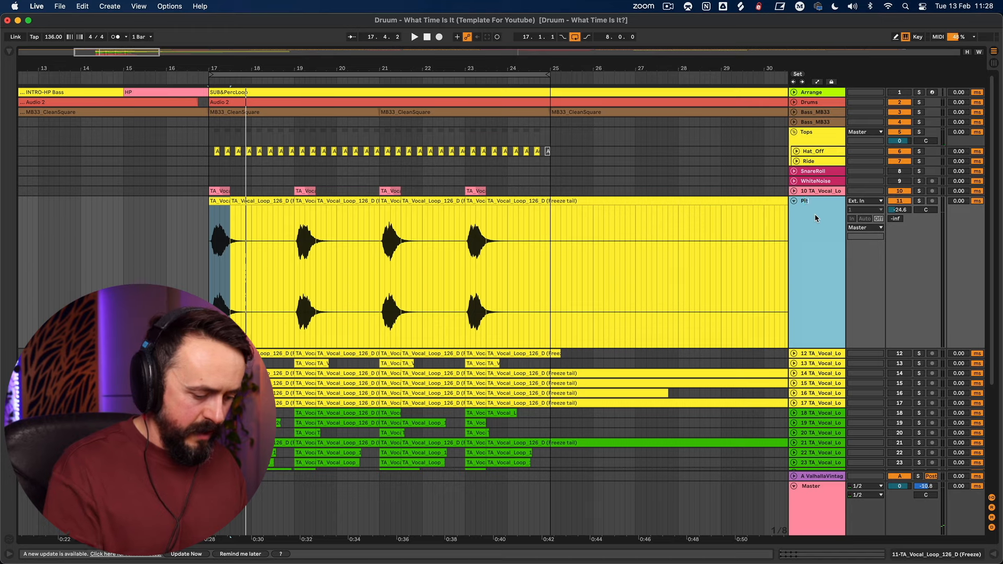
key("Return")
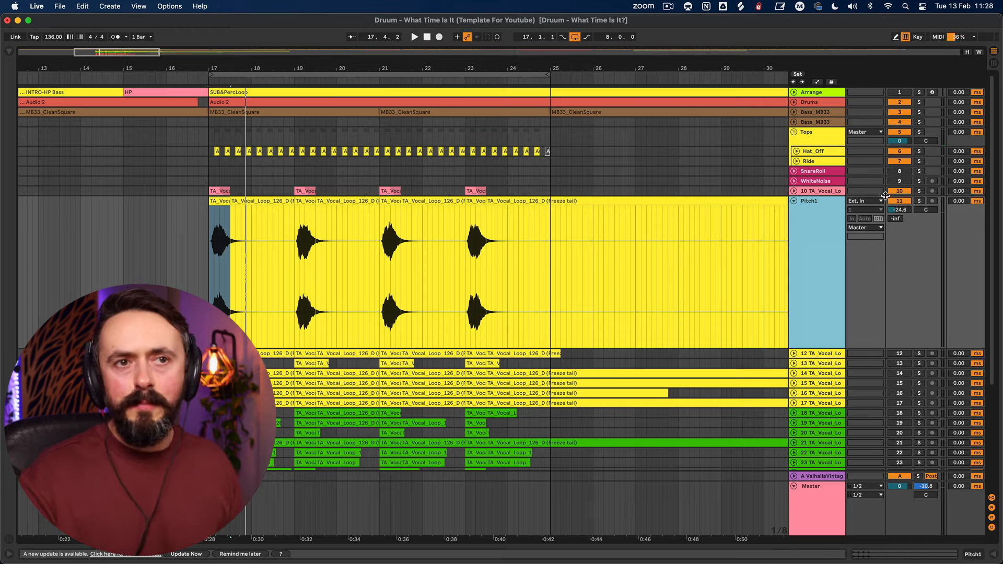
- Deactivate the Pitch1 track, audition vocal track 12 and rename it as Delay
left_click(897, 209)
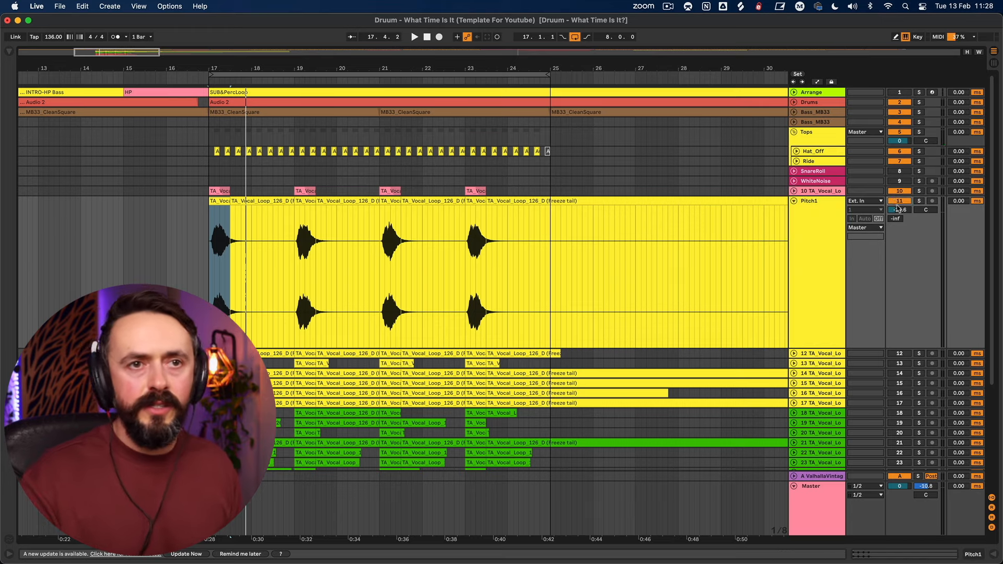
left_click(825, 355)
key("super+r")
type("Delay")
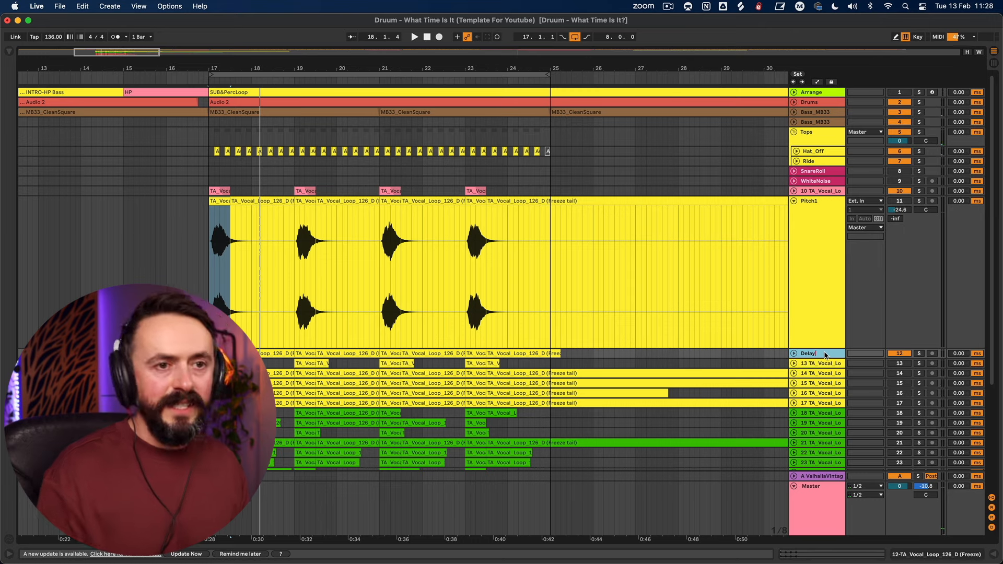
key("Return")
- Deactivate the Delay track, audition vocal track 13 and rename it as Pitch2
left_click(899, 349)
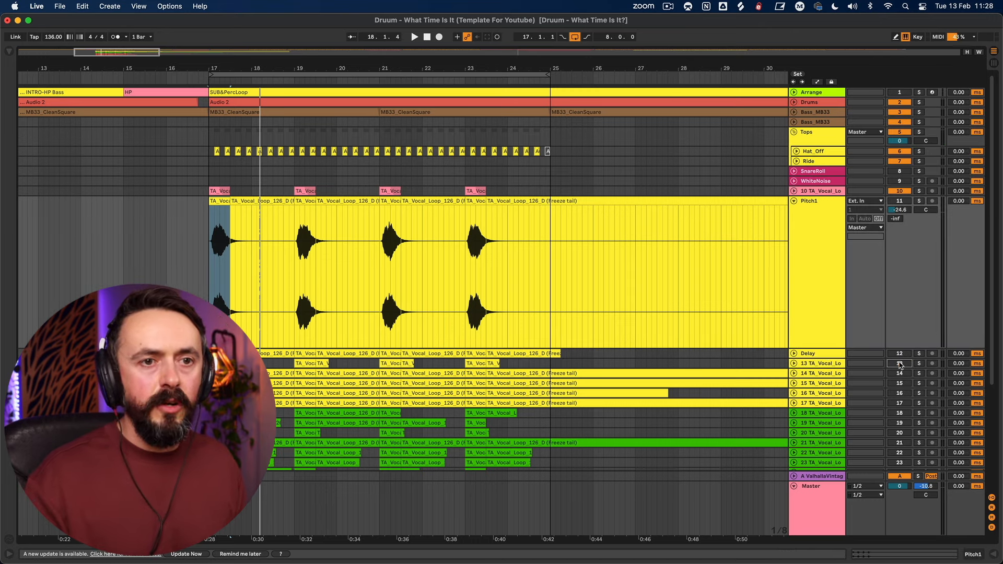
left_click(818, 365)
key("super+r")
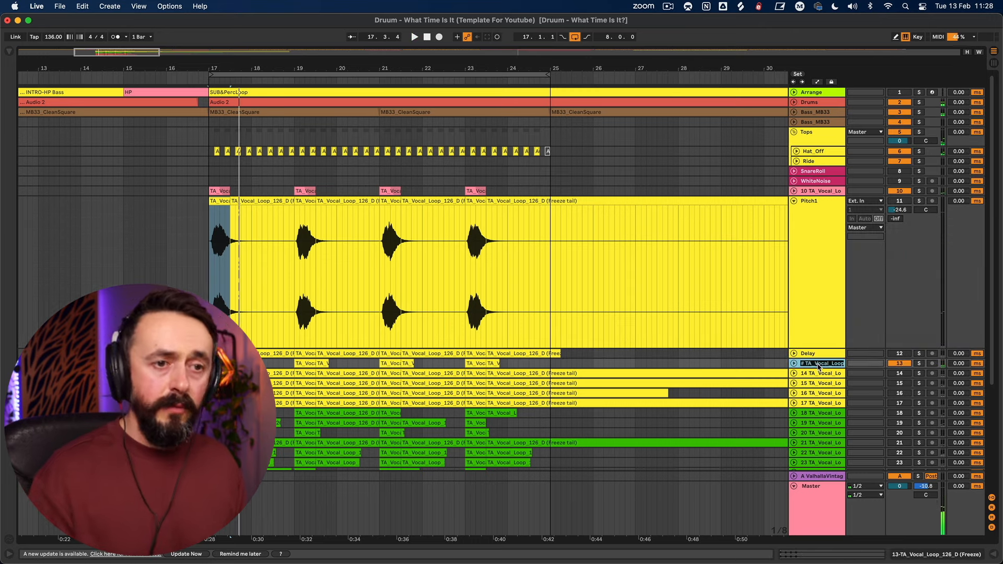
type("Pitch2")
key("Return")
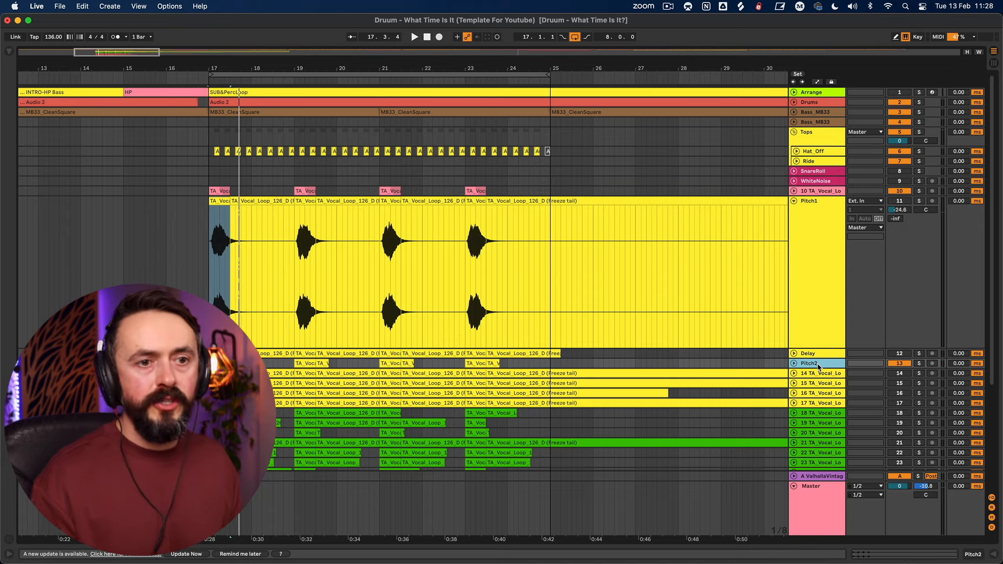
- Activate vocal track 14 in place of Pitch2, audition it and rename it as FB1
key("space")
left_click(903, 372)
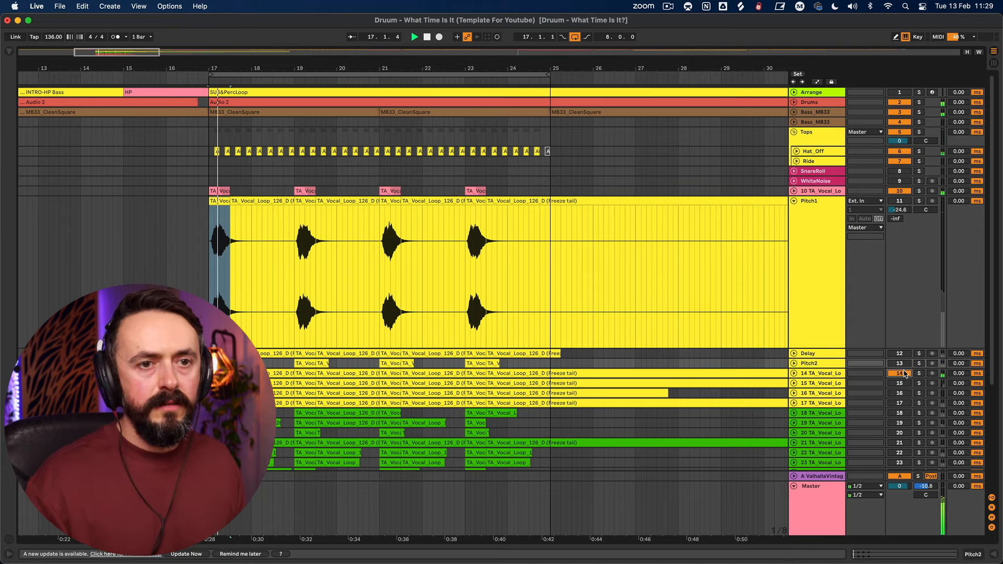
scroll(830, 360, "down", 4)
left_click(814, 333)
key("space")
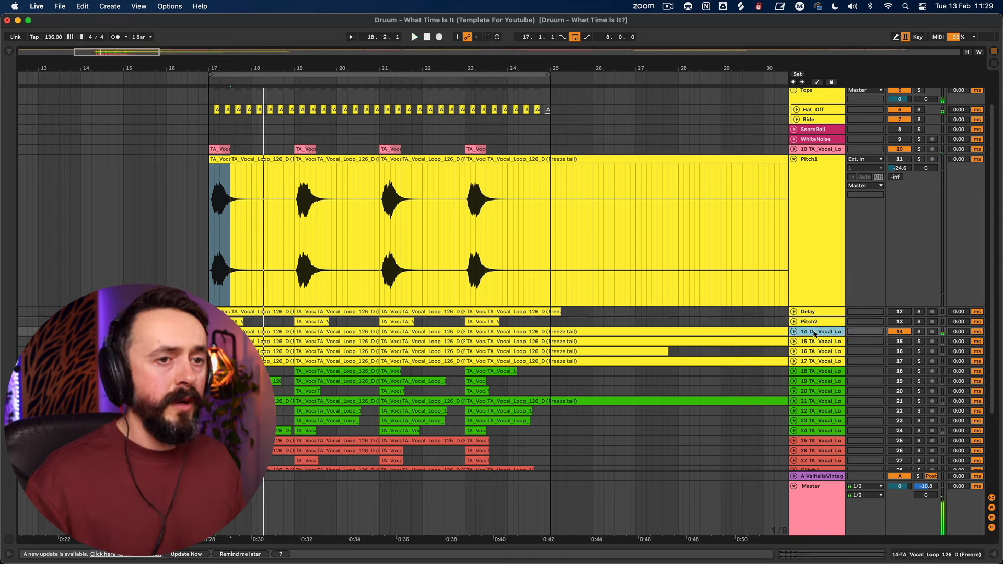
key("cmd+r")
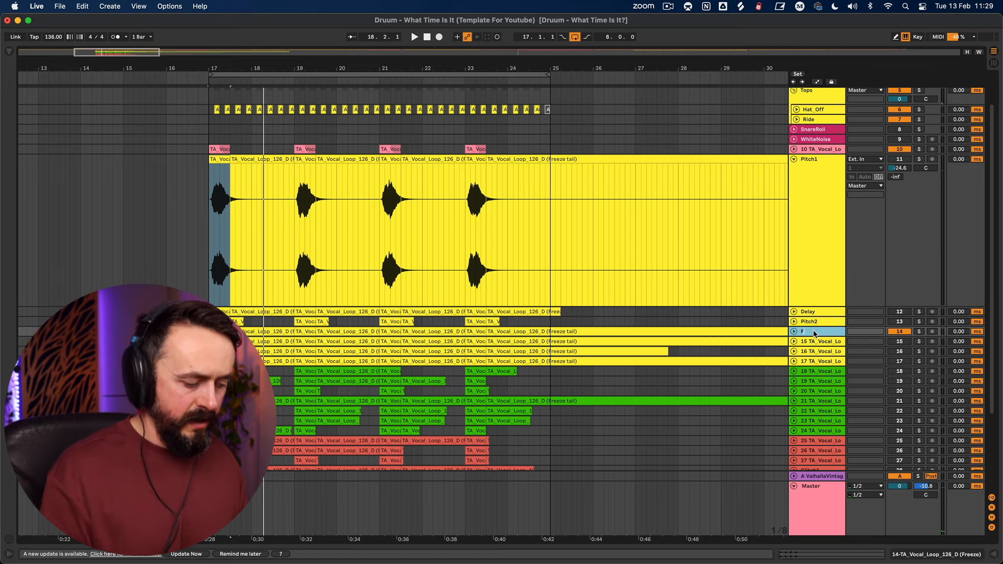
key("Return")
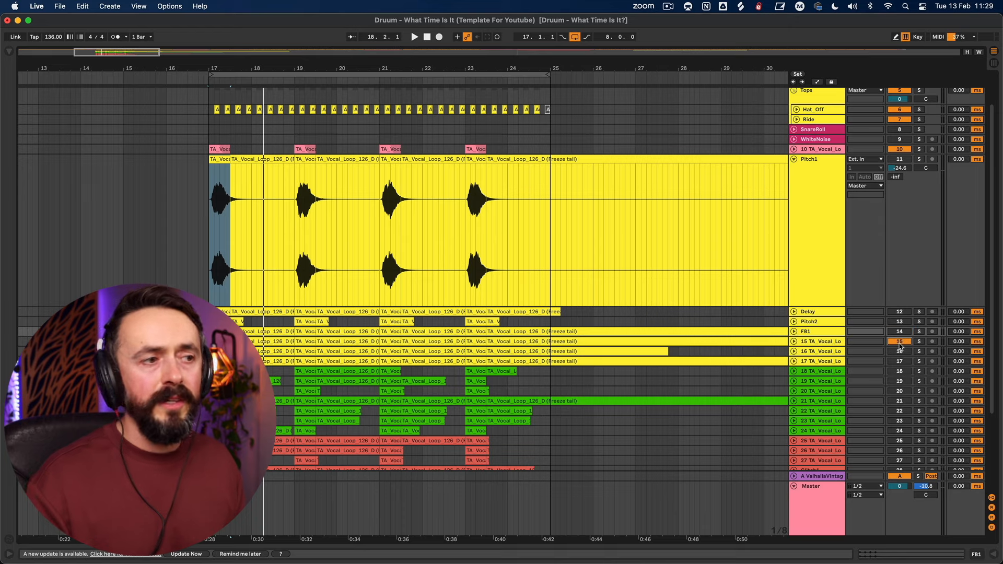
- Rename vocal tracks 15 and 16 as FB2 and FB3
left_click(822, 343)
key("cmd+r")
type("FB2")
key("Return")
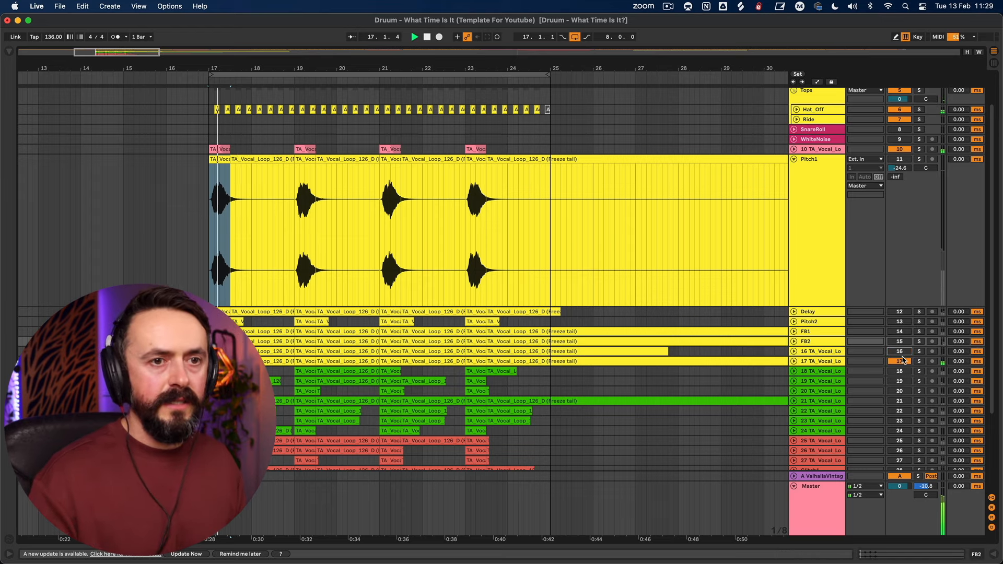
left_click(833, 353)
key("cmd+r")
type("FB3")
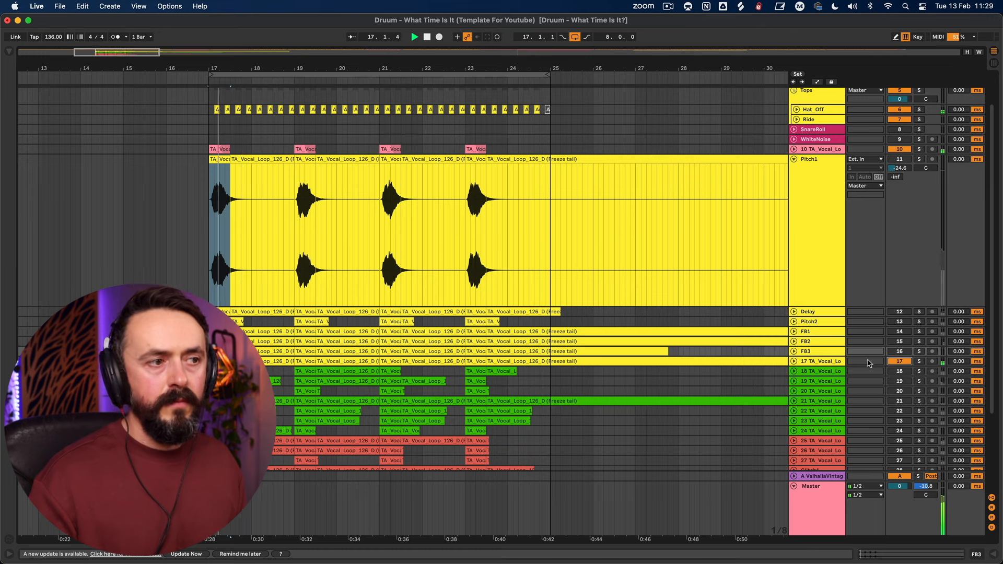
- Rename vocal track 17 as Stereo1
left_click(824, 362)
key("cmd+r")
type("La")
key("BackSpace")
key("BackSpace")
type("Stereo1")
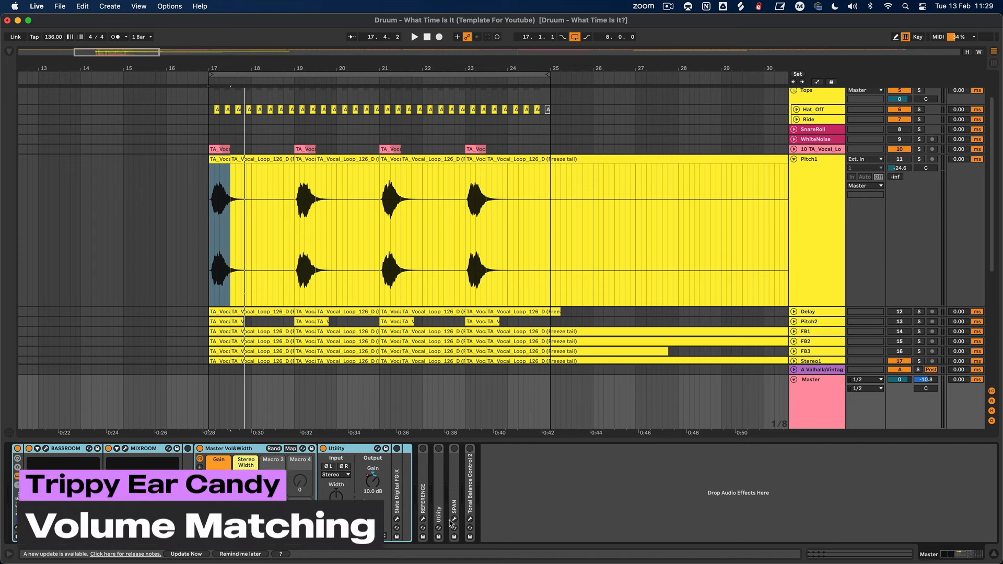
- Select the Pitch1 track and show the browser beside the arrangement
left_click(821, 177)
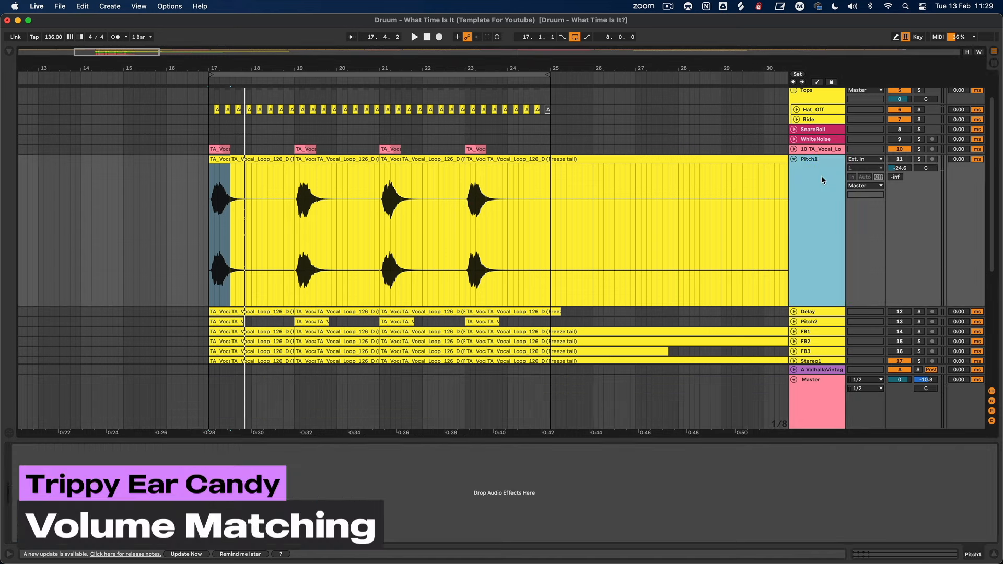
scroll(821, 176, "up", 2)
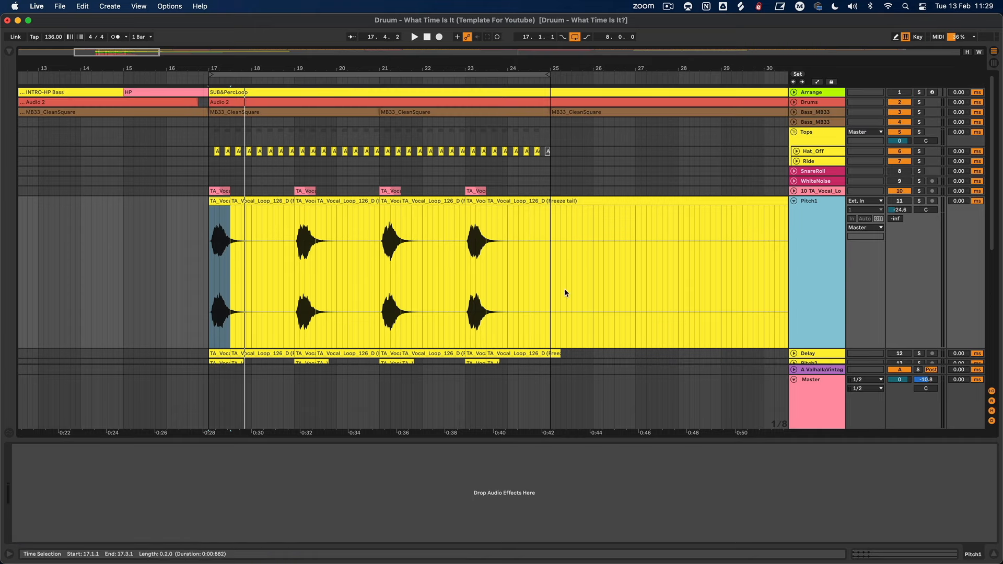
left_click(9, 51)
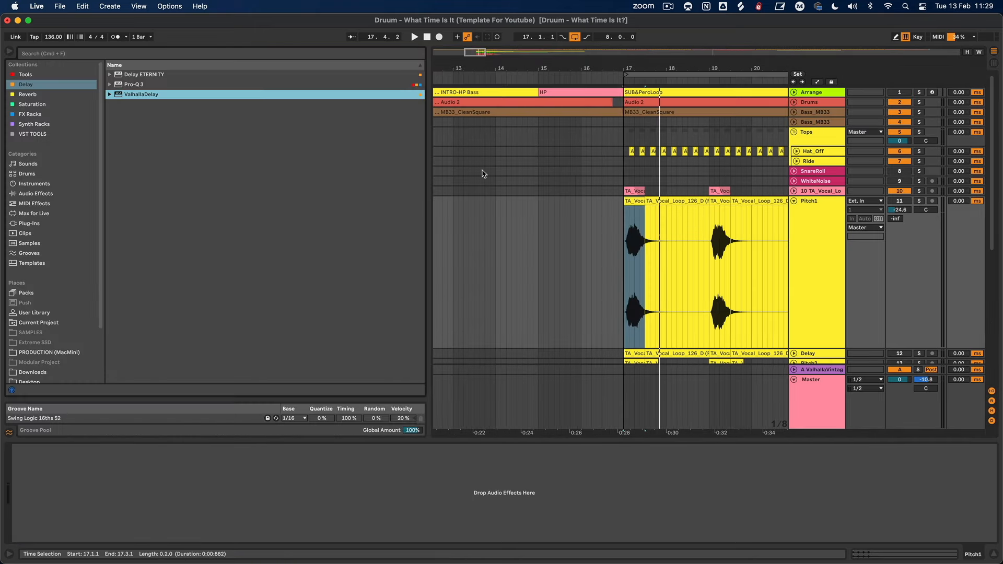
- Open the Pro-Q 3 equalizer in the Master track's device chain and place its window above the devices
left_click(816, 429)
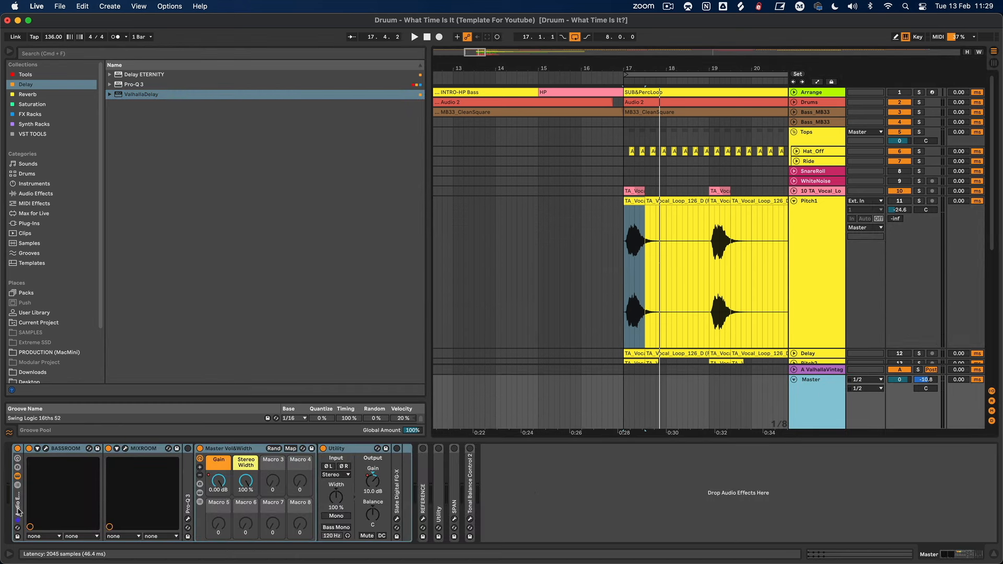
left_click(191, 449)
left_click(189, 514)
left_click(45, 448)
left_click(146, 449)
left_click(126, 448)
left_click(125, 448)
left_click(187, 519)
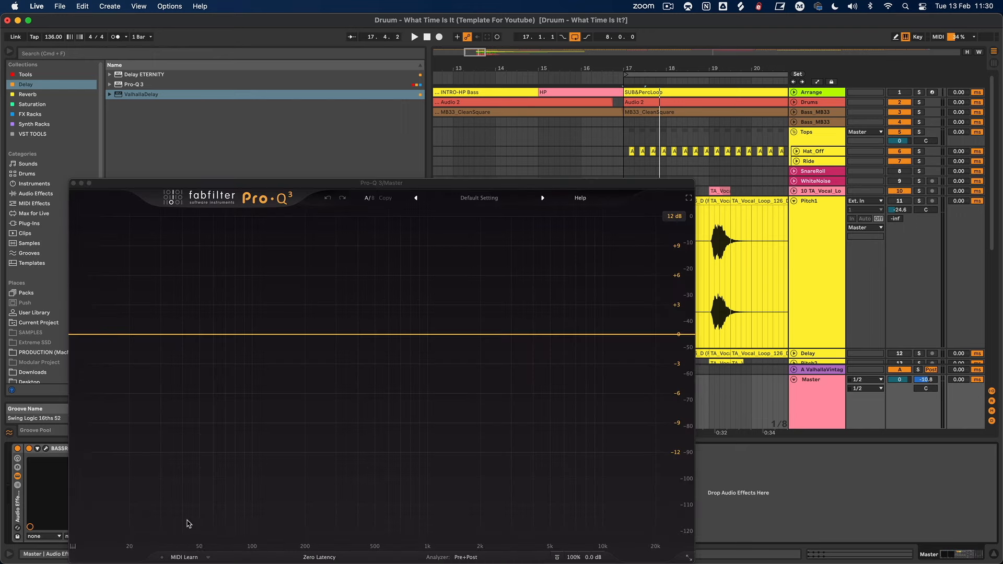
left_click_drag(439, 187, 512, 91)
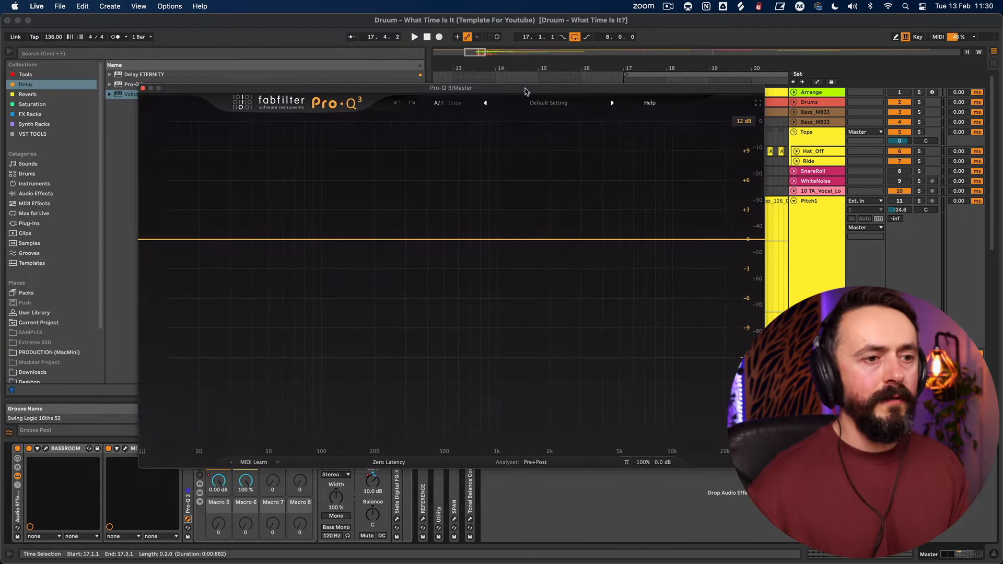
- Open the Pro-Q 3 analyzer settings and check the spectrum tilt
left_click(528, 463)
mouse_move(547, 450)
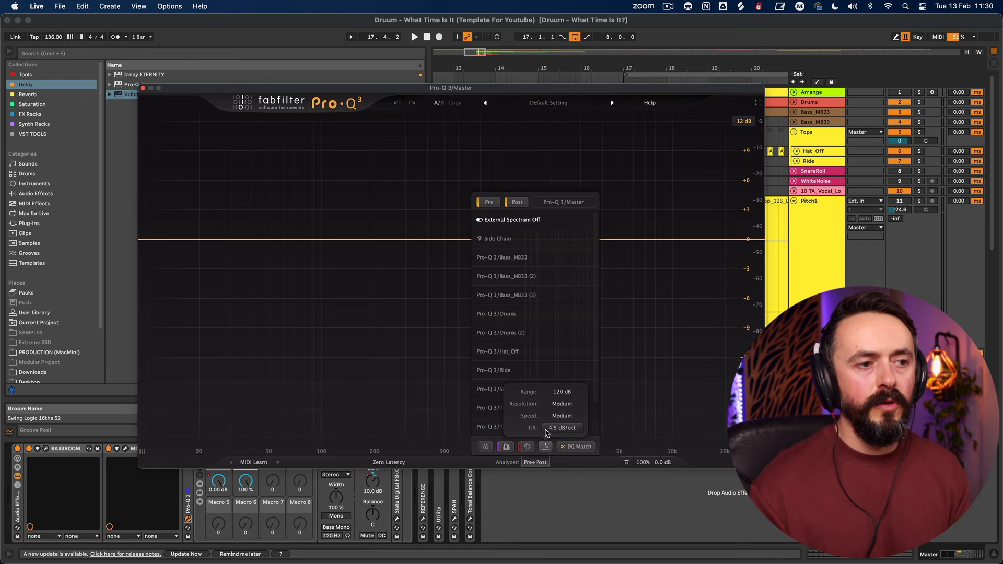
mouse_move(568, 433)
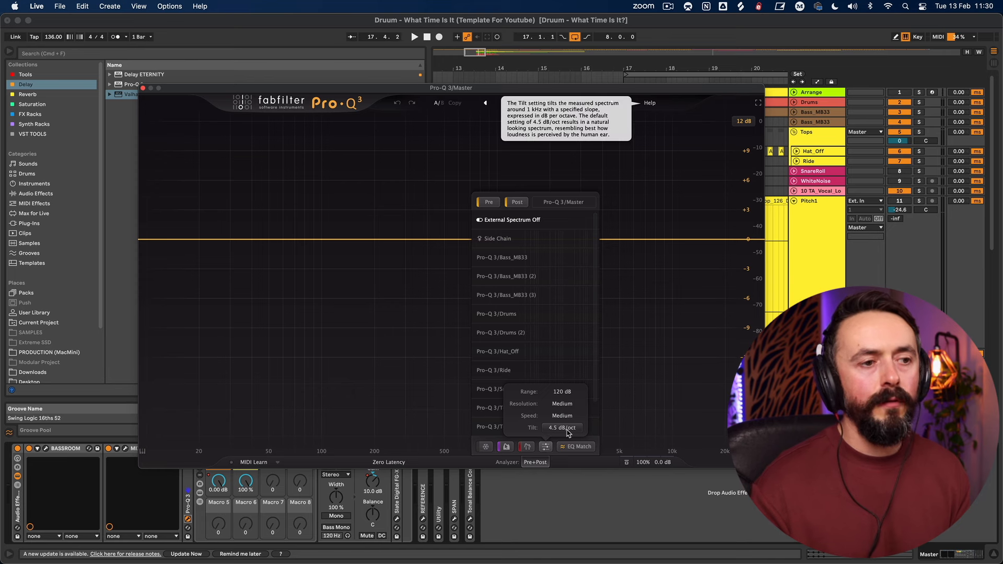
- Solo Drums, both Bass_MB33 tracks and Tops during playback and examine their balance in the Pro-Q 3 spectrum
left_click(907, 256)
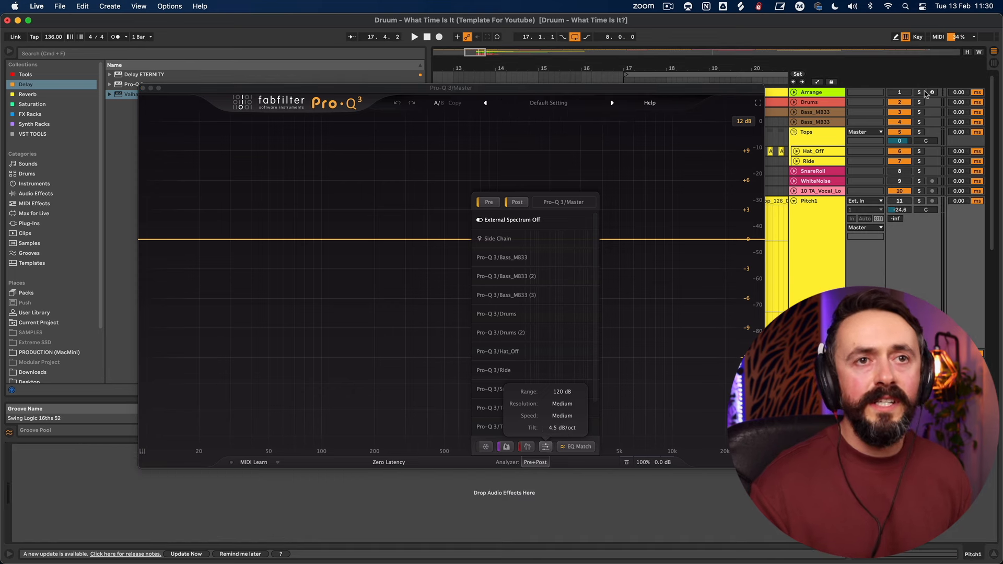
key("space")
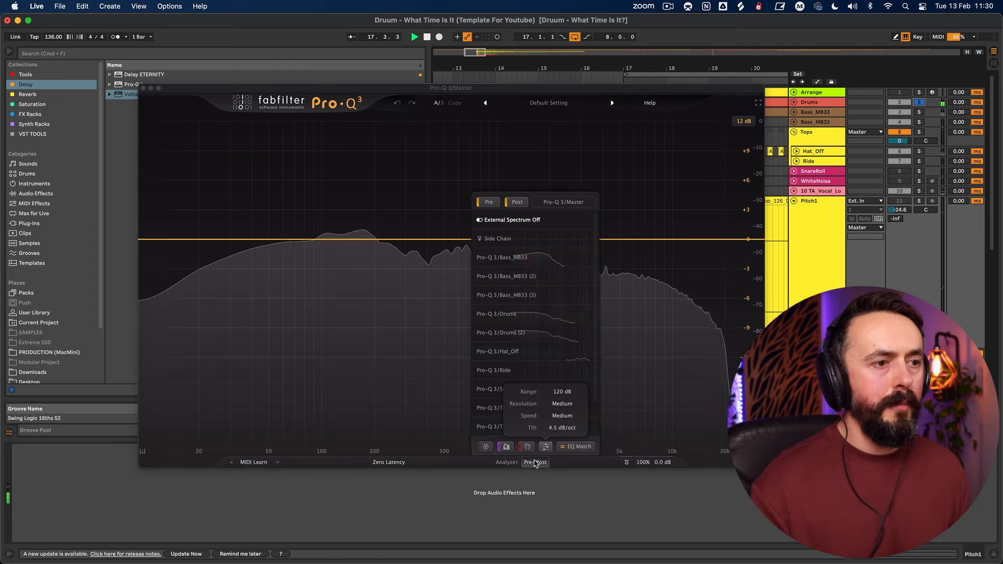
left_click(535, 462)
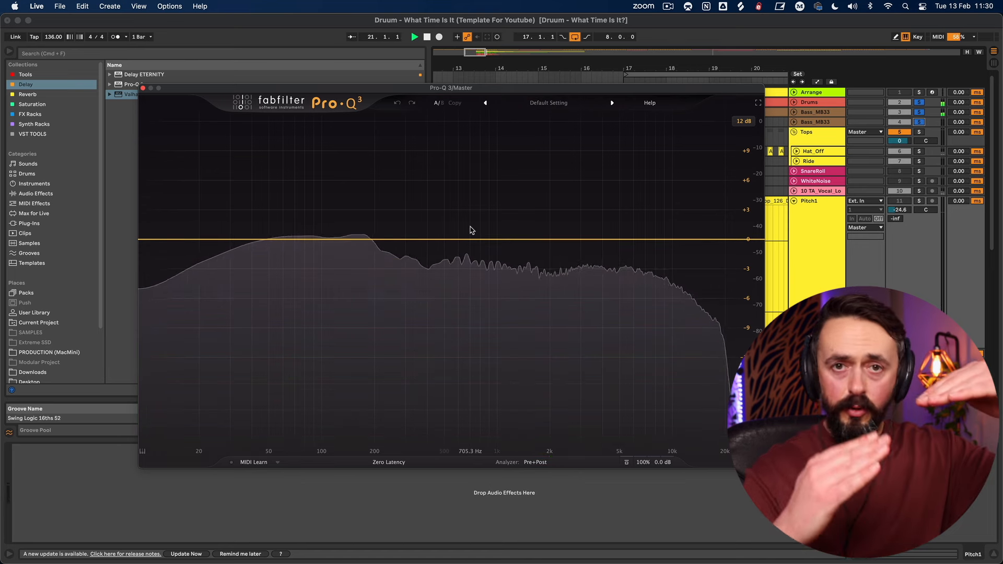
left_click(480, 239)
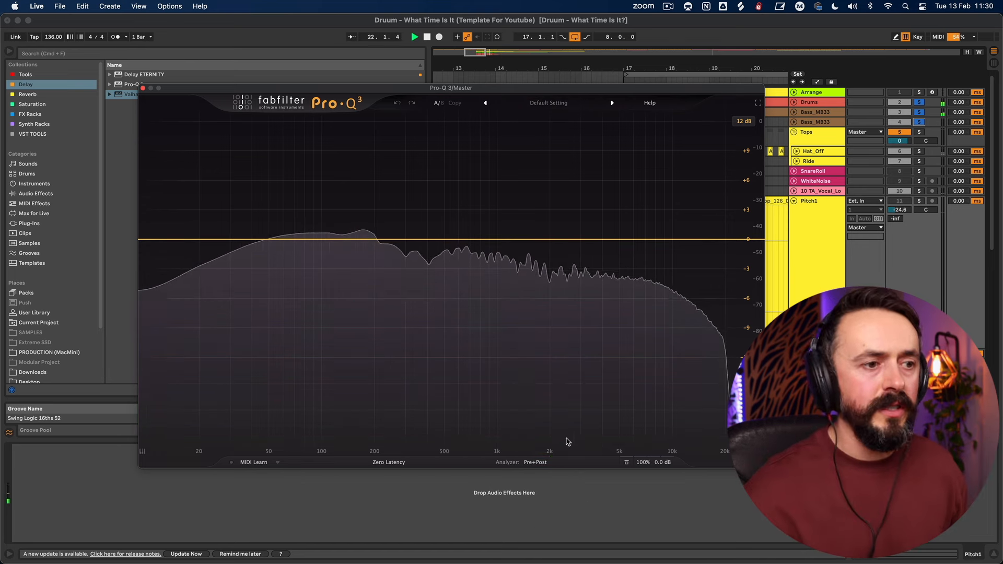
left_click(918, 132)
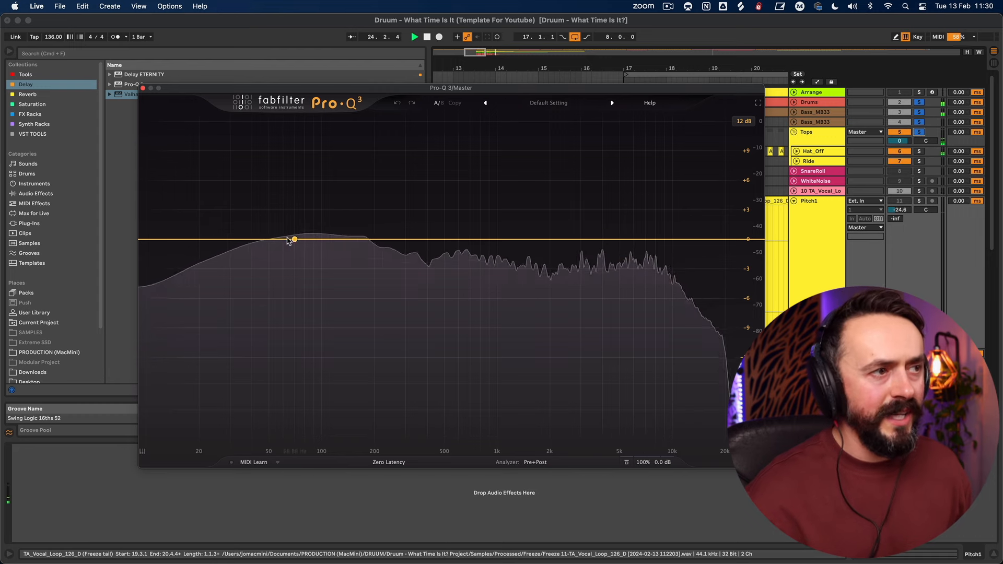
- Set the Pro-Q 3 analyzer tilt to 0 dB/oct and view the playing mix's spectrum
left_click(543, 463)
mouse_move(545, 448)
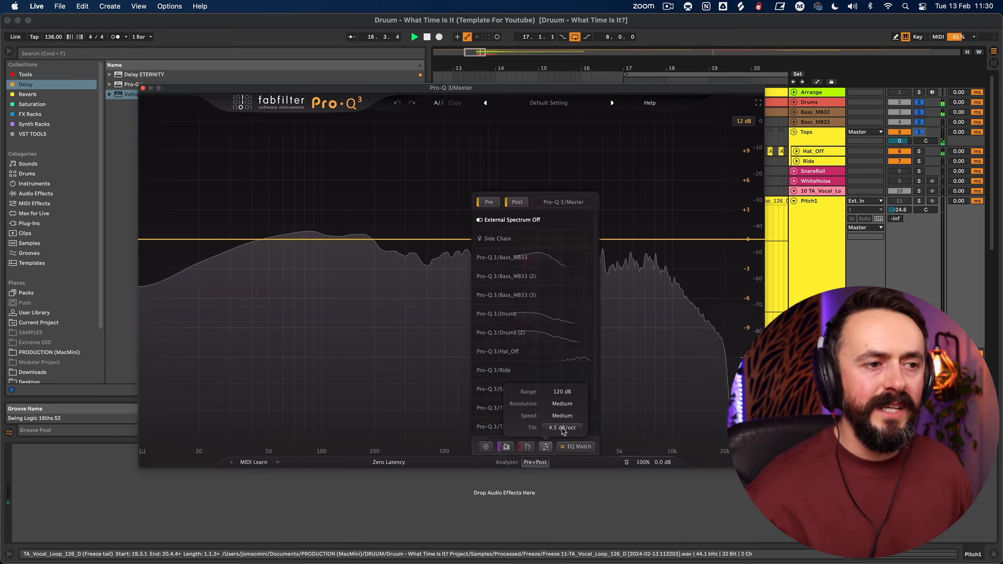
left_click(563, 429)
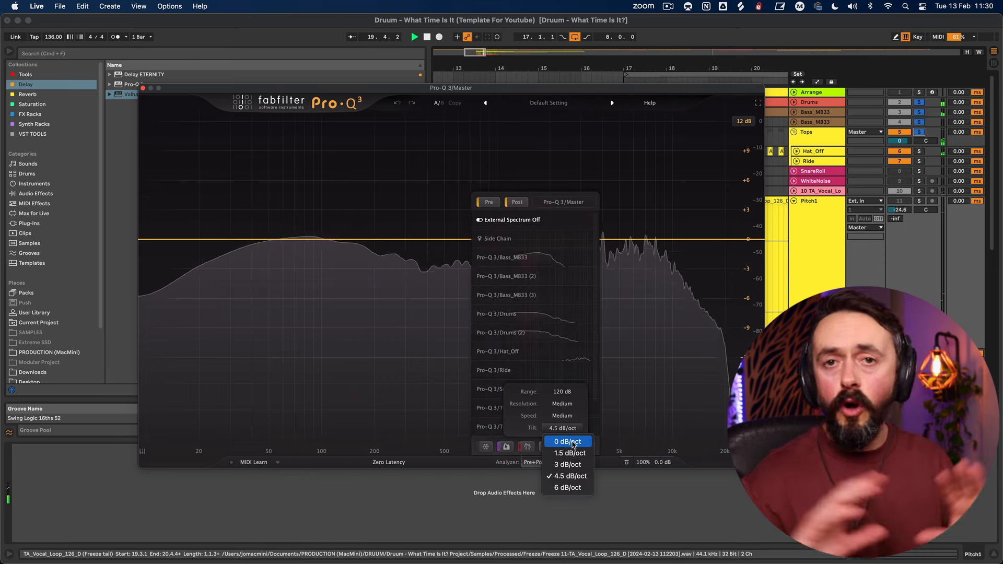
left_click(572, 443)
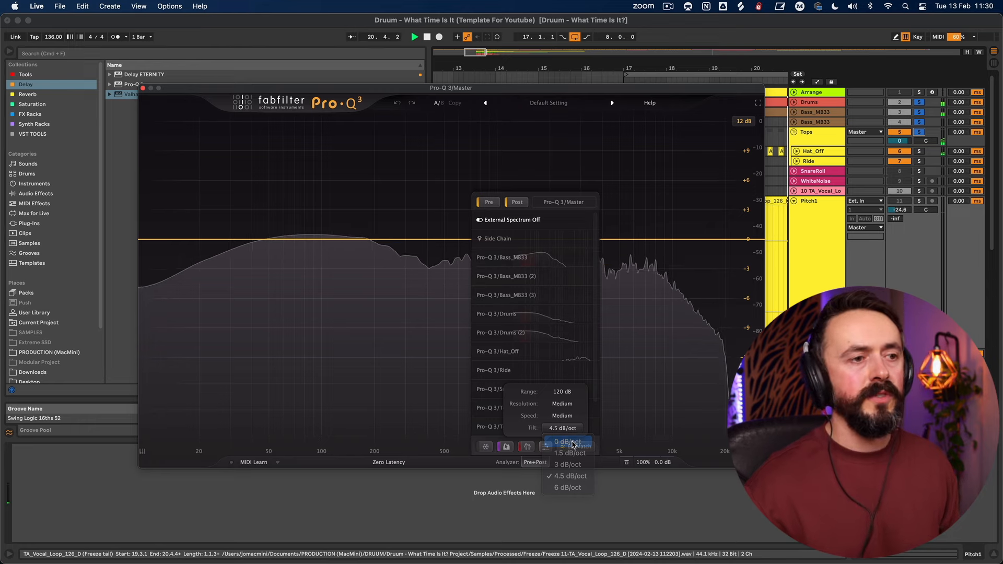
left_click(536, 463)
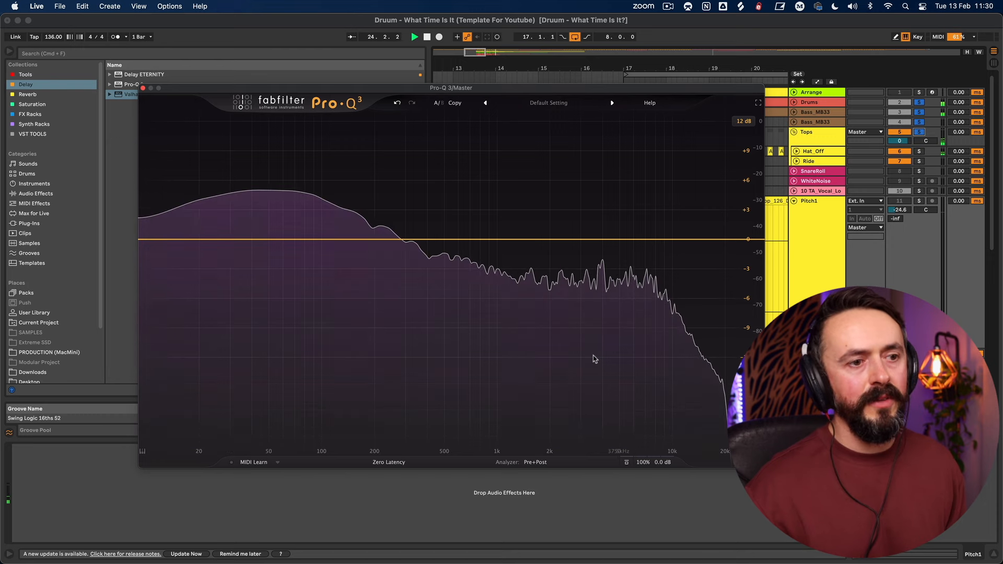
- Set the Pro-Q 3 analyzer tilt back to 4.5 dB/oct and close the analyzer settings
left_click_drag(594, 358, 548, 424)
left_click(535, 461)
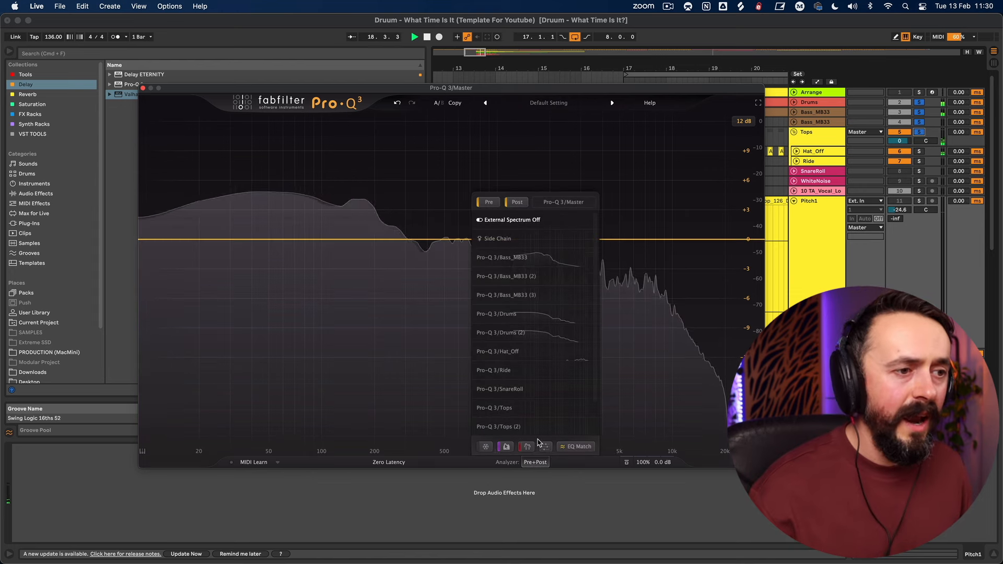
left_click(545, 446)
left_click(561, 427)
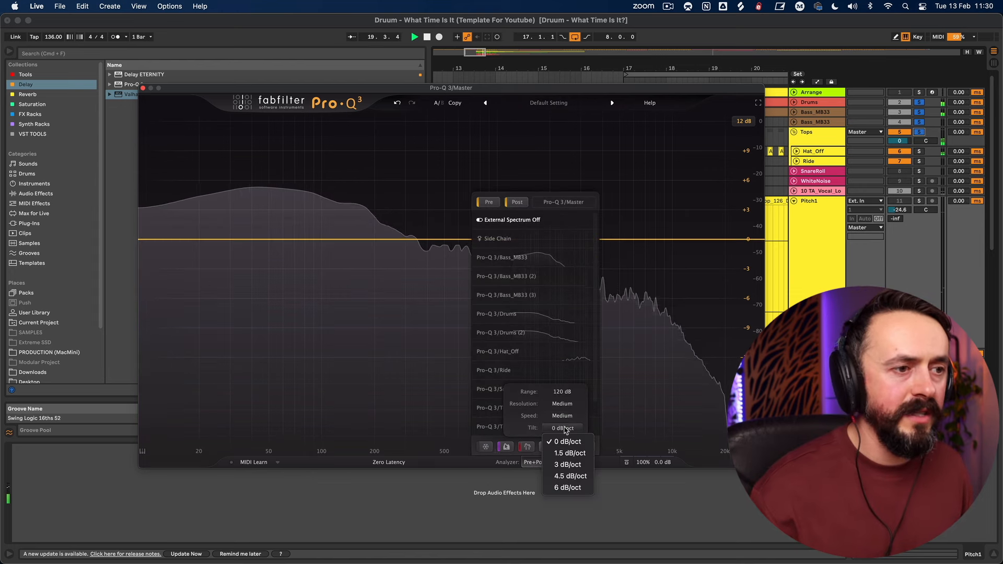
left_click(528, 471)
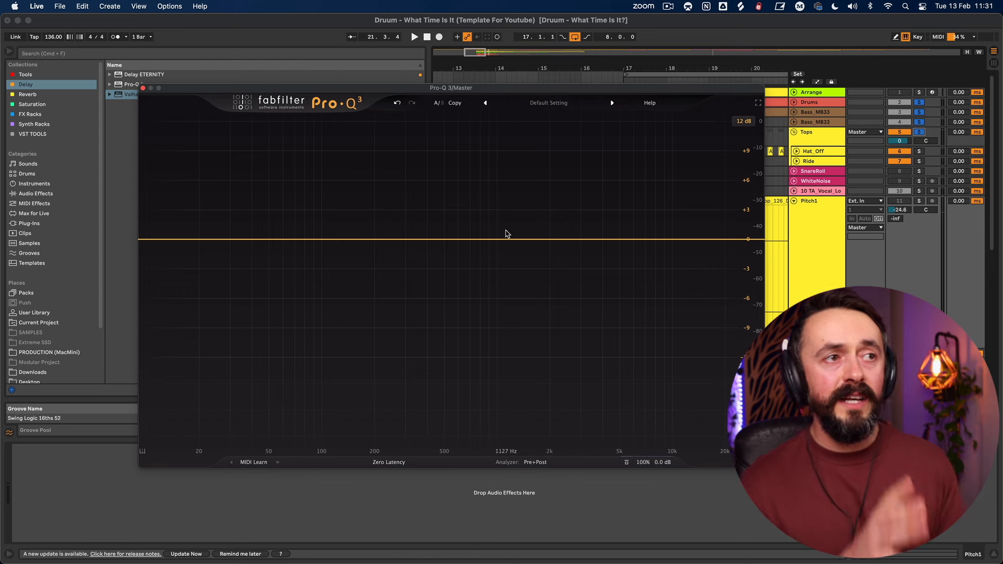
- Move the Master's Pro-Q 3 window clear of the track controls
left_click(817, 423)
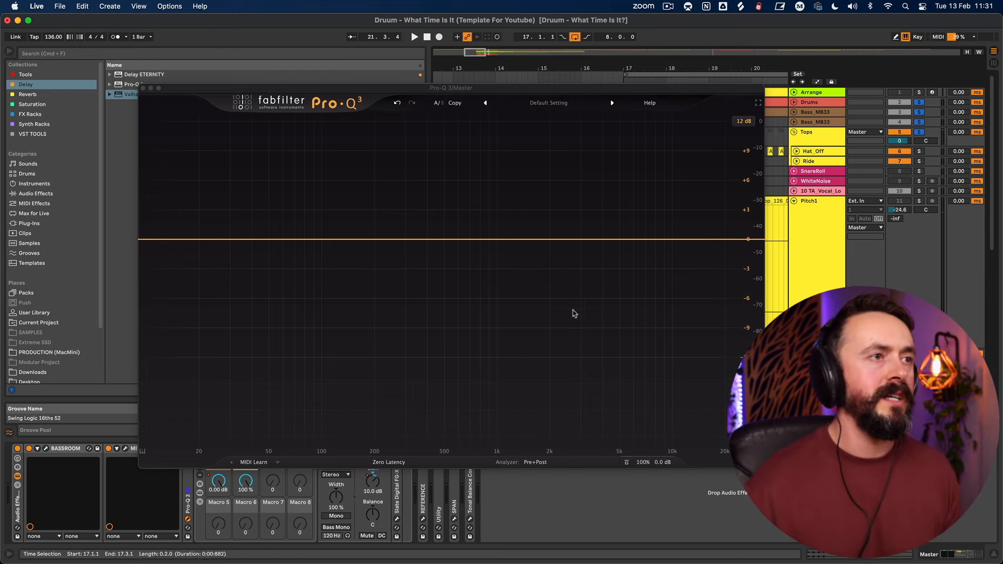
left_click_drag(408, 90, 447, 78)
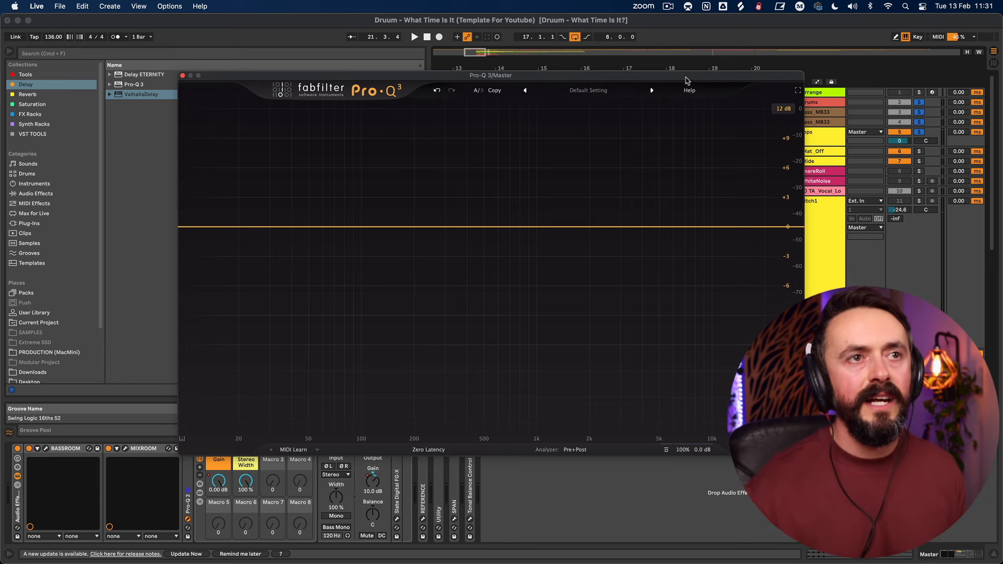
left_click_drag(685, 78, 519, 40)
scroll(891, 279, "down", 5)
scroll(891, 279, "up", 5)
- Solo Pitch1, play it from bar 17 against the Pro-Q 3 spectrum and set its volume to -27.0 dB
left_click(917, 201)
left_click(812, 221)
left_click_drag(555, 39, 620, 186)
left_click(641, 203)
key("space")
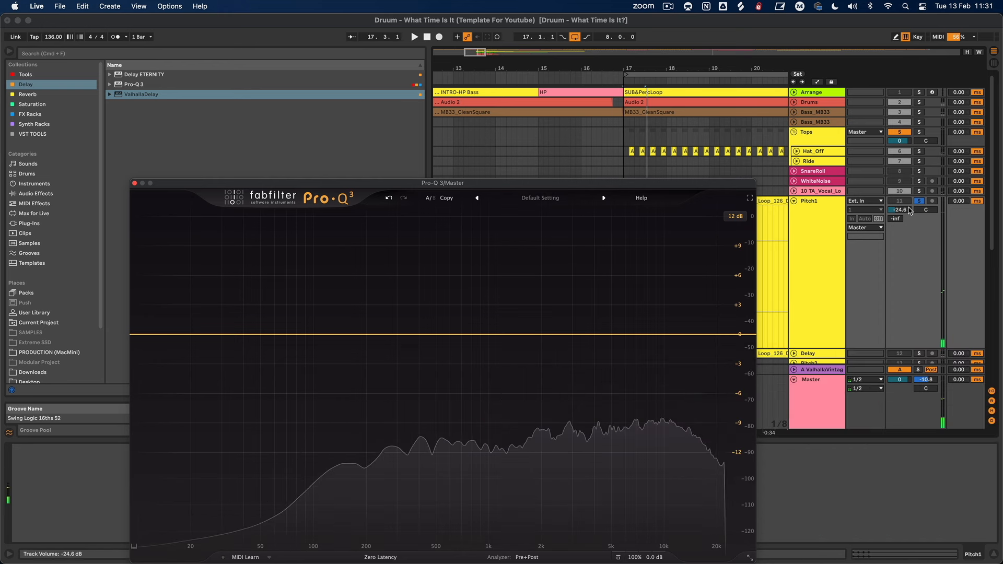
left_click_drag(906, 209, 907, 210)
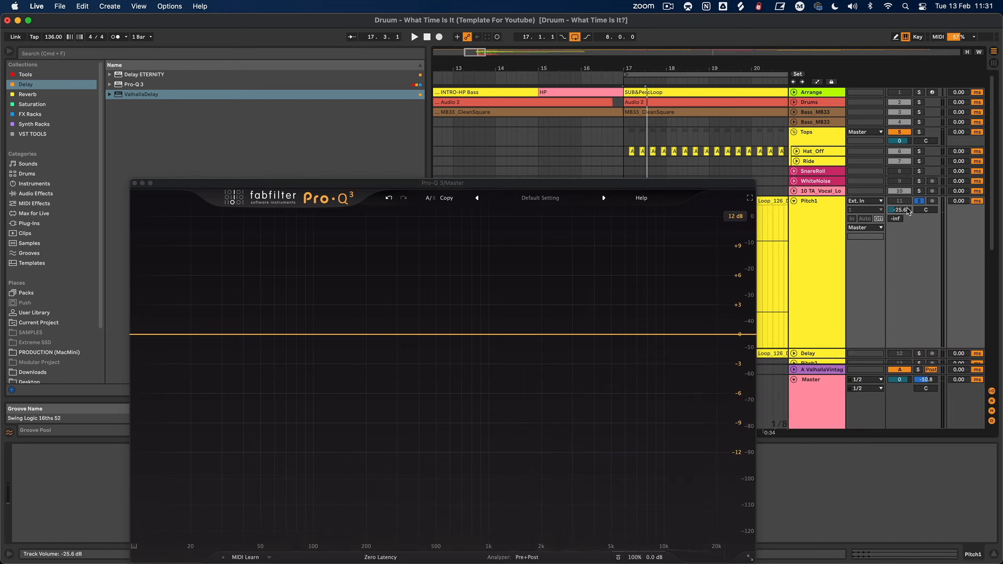
left_click_drag(907, 210, 907, 212)
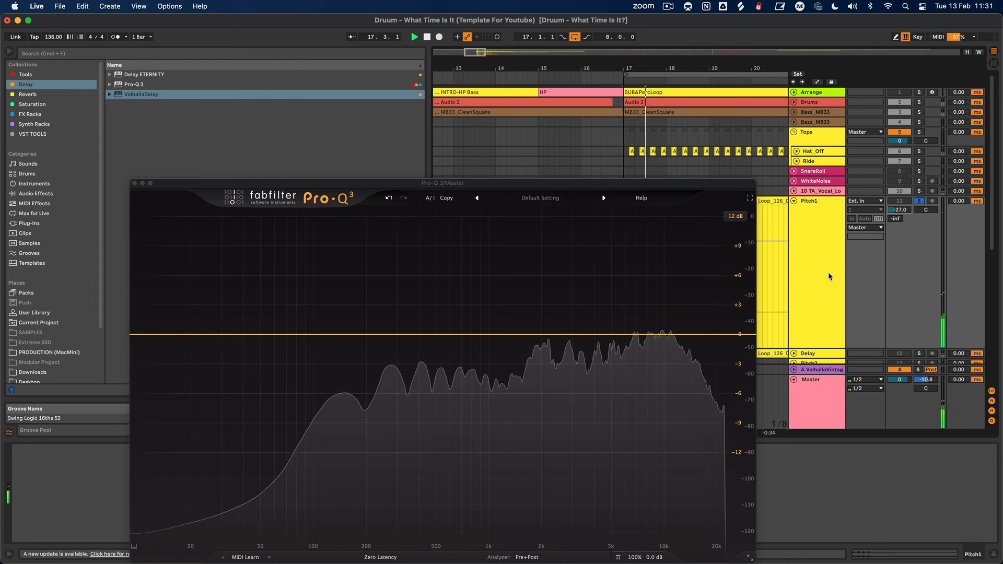
- Solo the Delay track, set its volume to -31.2 dB while checking the spectrum, and fold the track
scroll(821, 228, "down", 3)
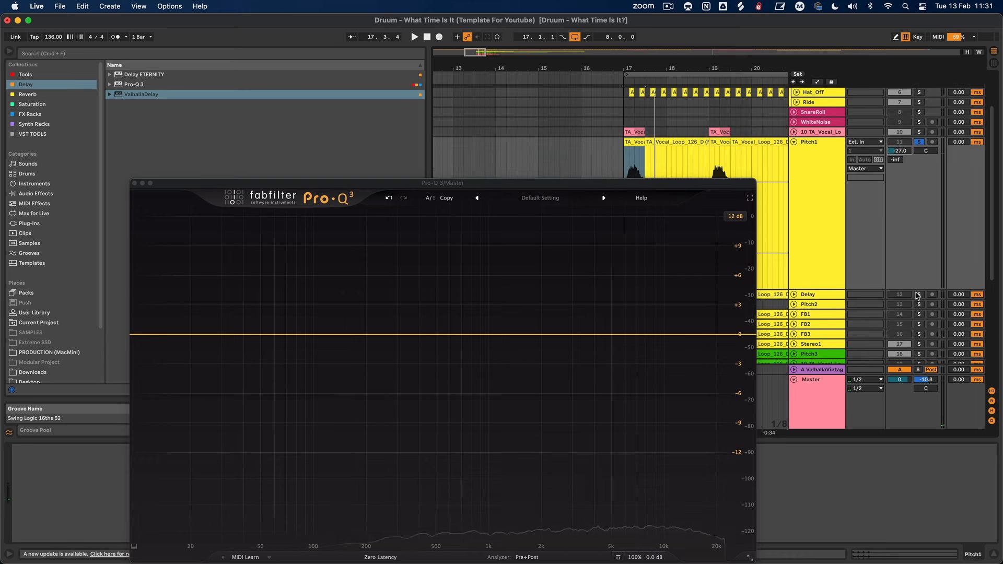
scroll(826, 289, "down", 9)
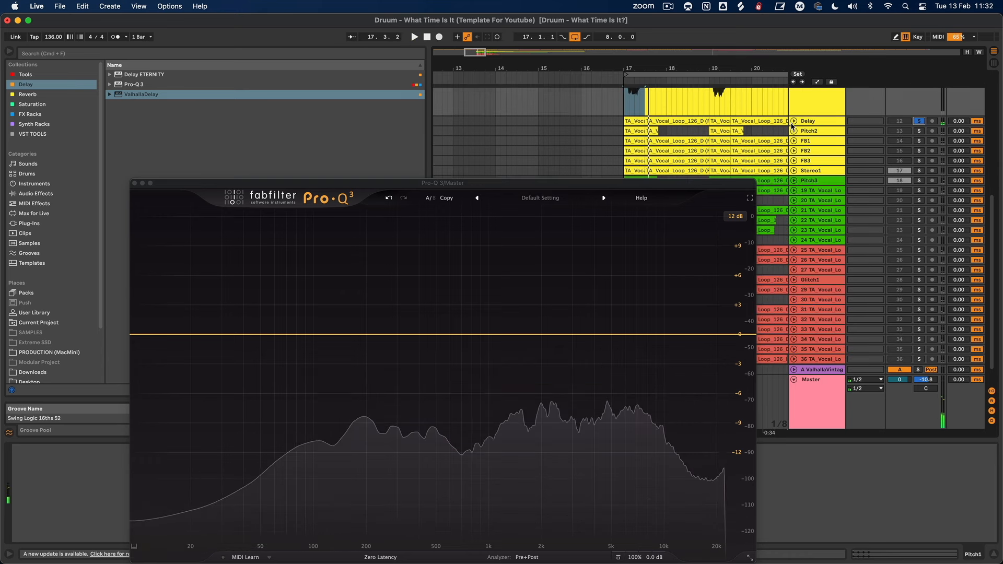
left_click(794, 120)
left_click_drag(902, 134, 903, 151)
key("space")
key("space")
key("space")
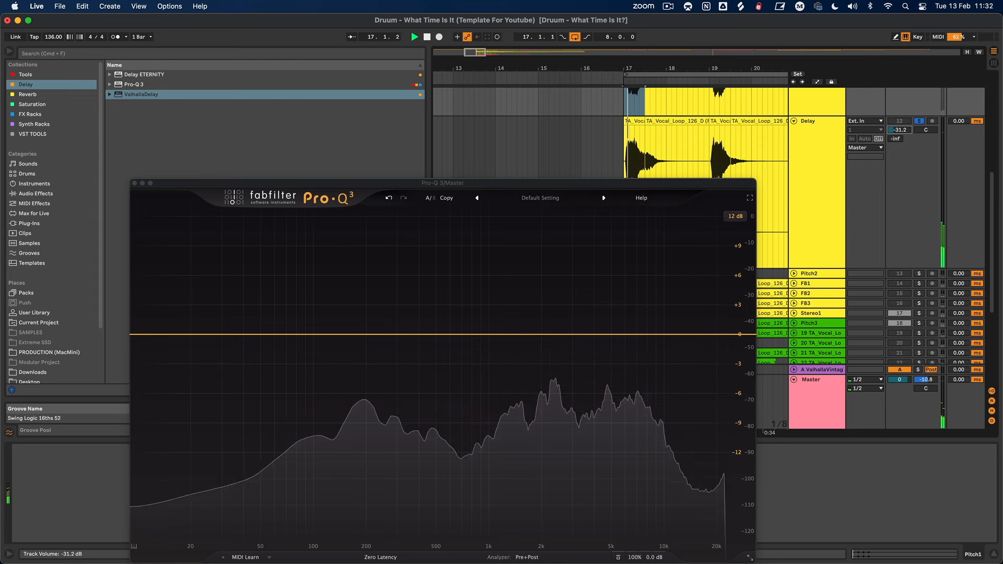
left_click(794, 121)
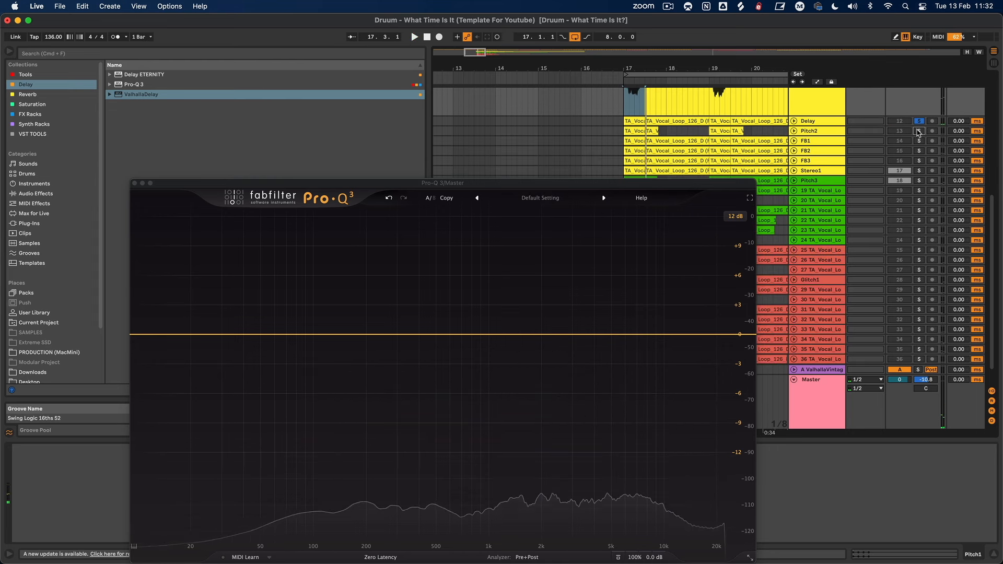
- Unfold the soloed Pitch2 track and set its volume to -27.0 dB while checking the spectrum
left_click(794, 131)
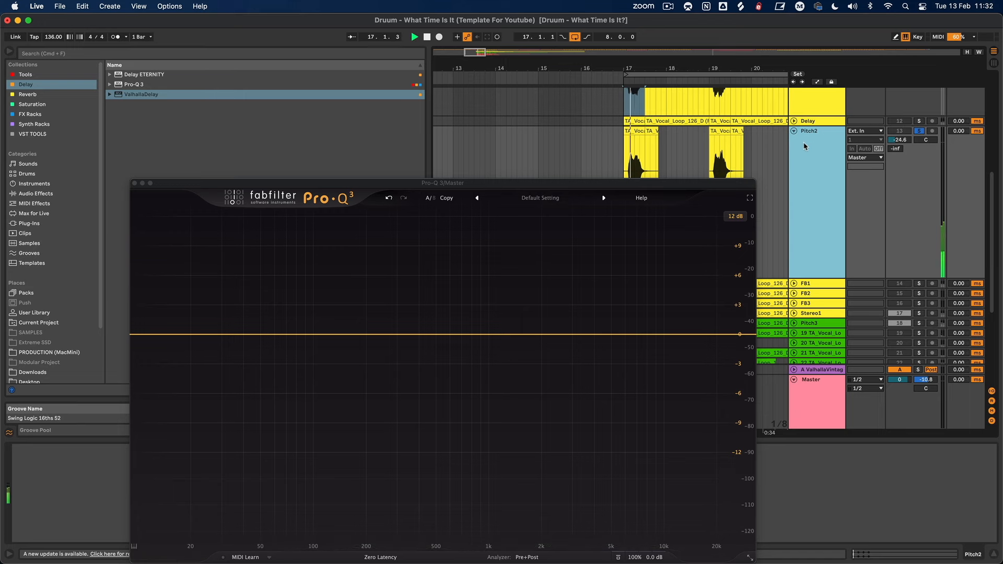
key("space")
left_click_drag(900, 141, 905, 145)
key("space")
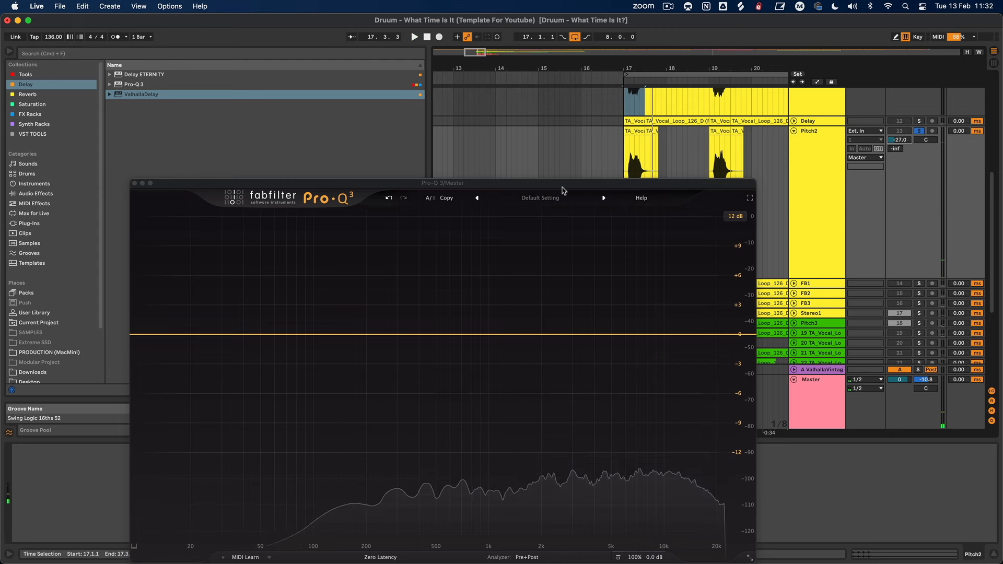
left_click_drag(568, 190, 490, 214)
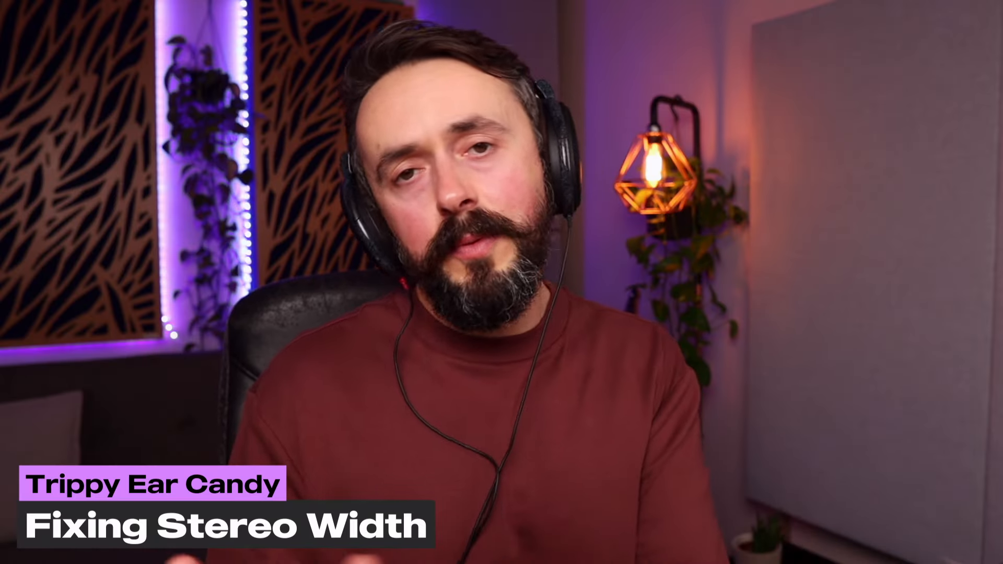
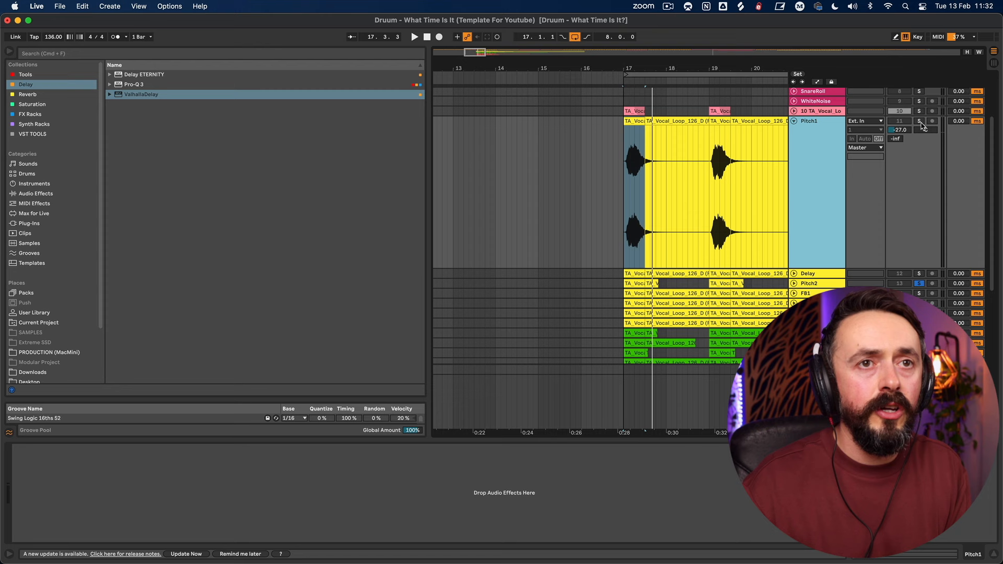
- Solo and play Pitch1, add Ozone Imager 2 to it with Stereoize enabled, and set Width to 100%
key("space")
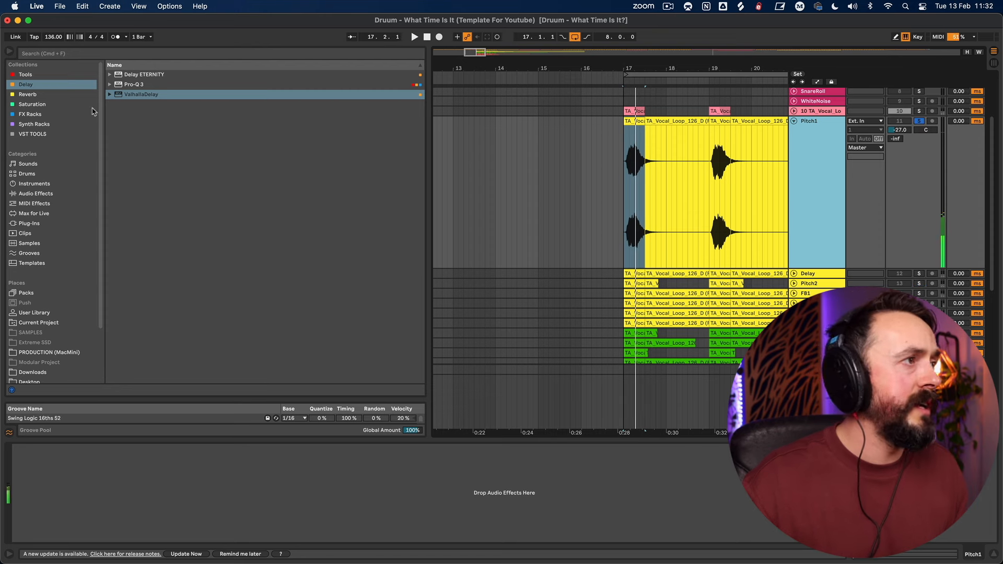
left_click(26, 74)
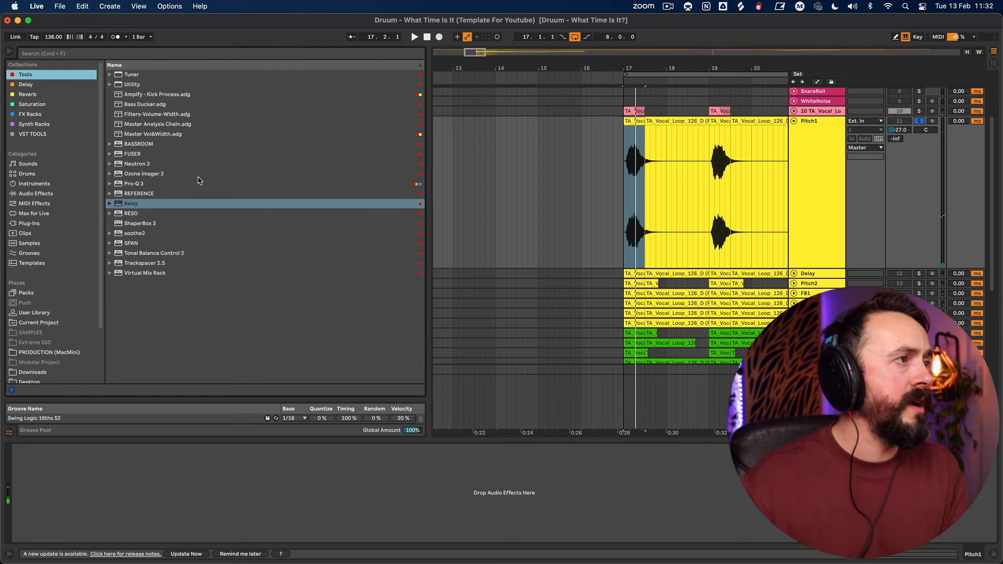
double_click(151, 174)
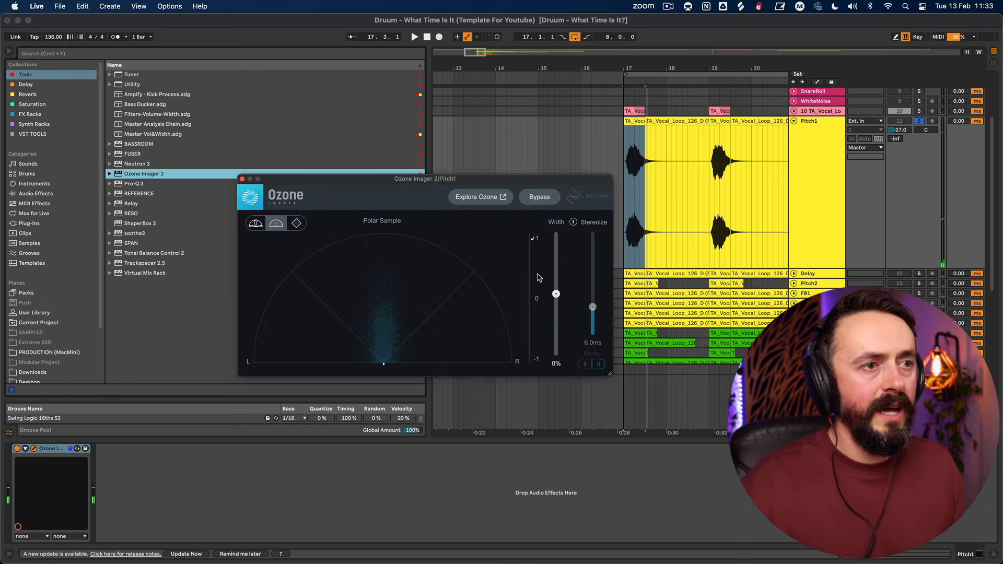
left_click(573, 222)
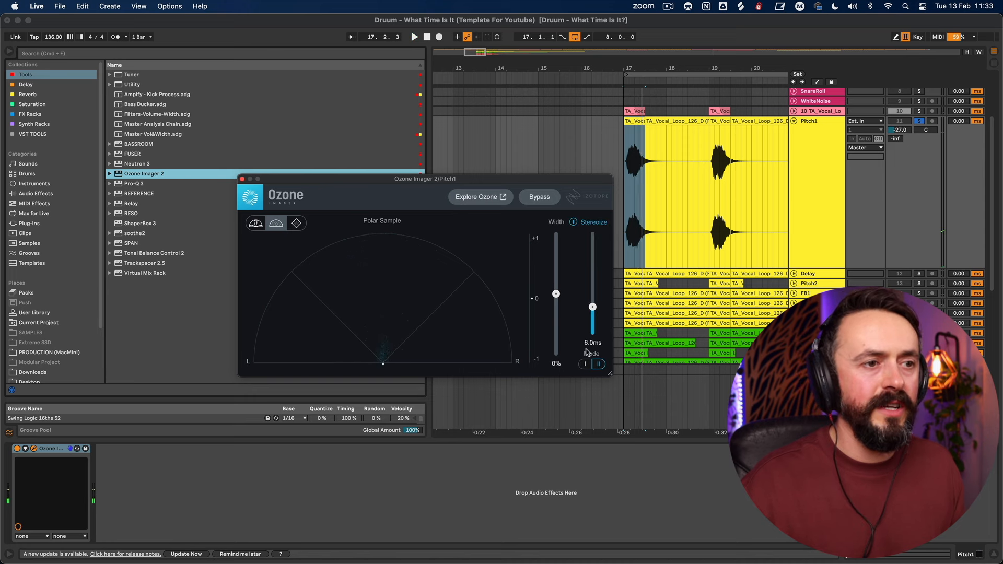
left_click_drag(557, 295, 556, 235)
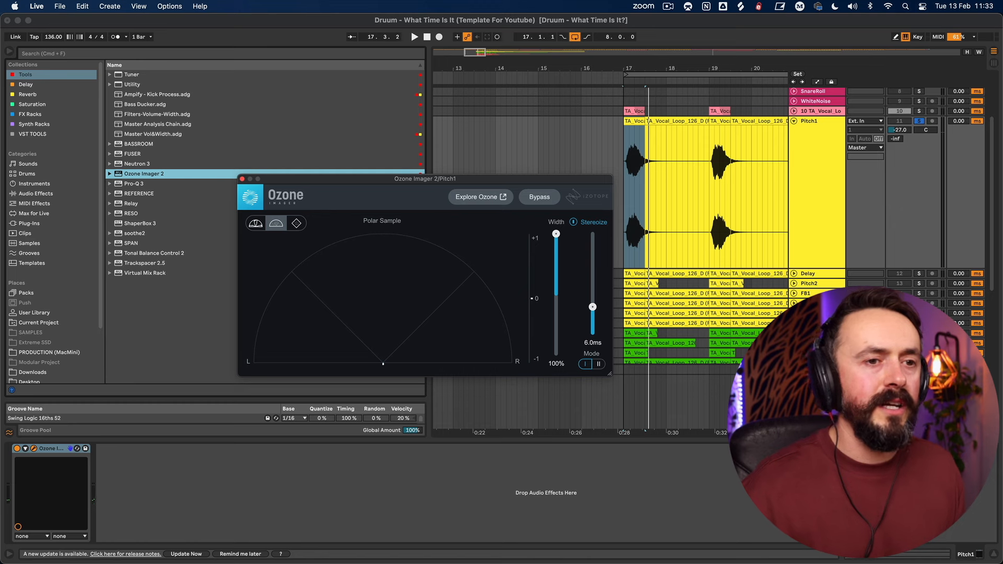
- Add a Utility after Ozone Imager 2 on Pitch1 and play the track with Utility's Mono switched on
left_click(268, 488)
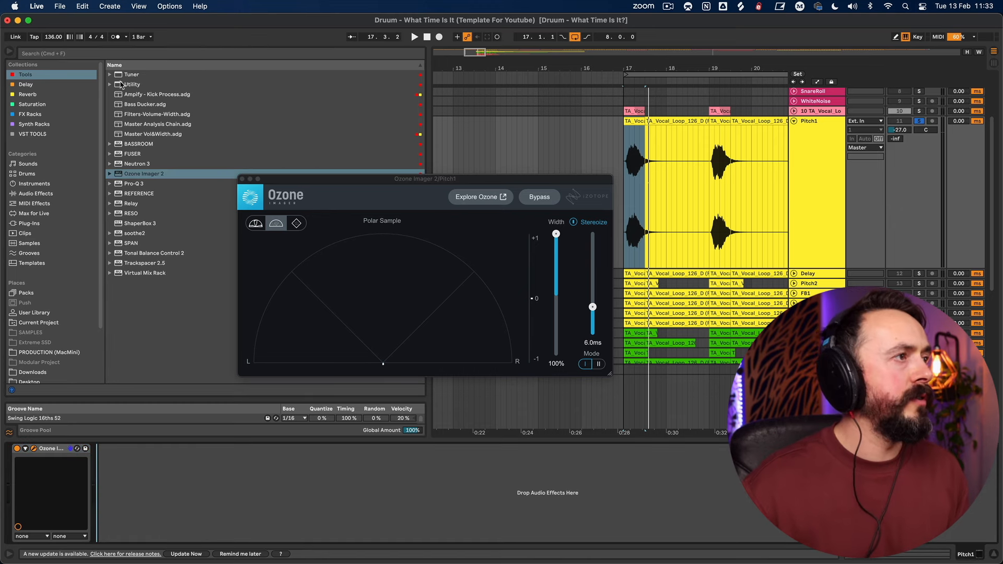
left_click(121, 84)
left_click_drag(169, 466, 166, 470)
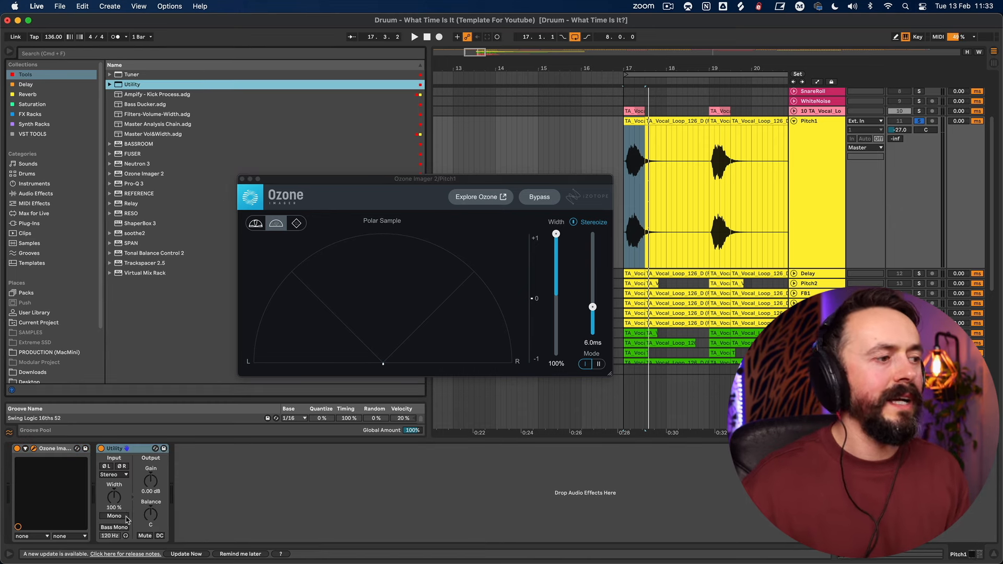
left_click(114, 516)
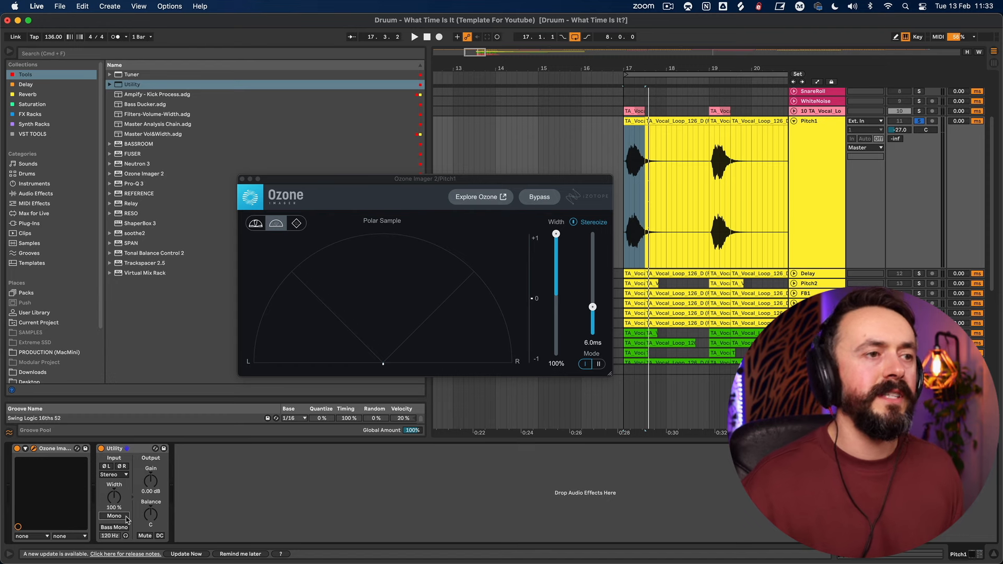
left_click(125, 517)
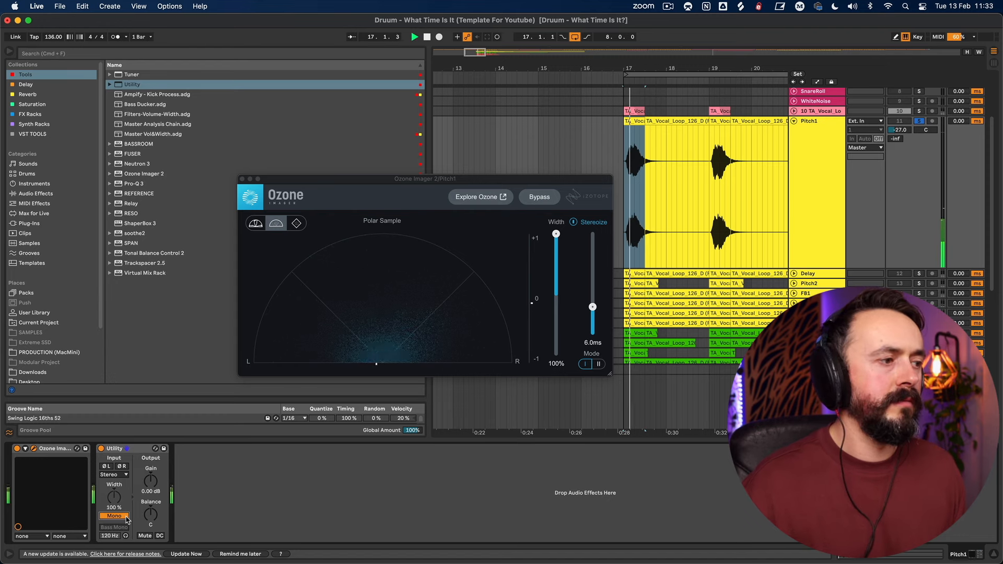
key("space")
- Compare Pitch1's spectrum in the Master's Pro-Q 3 with Utility's Mono off and on
left_click(816, 390)
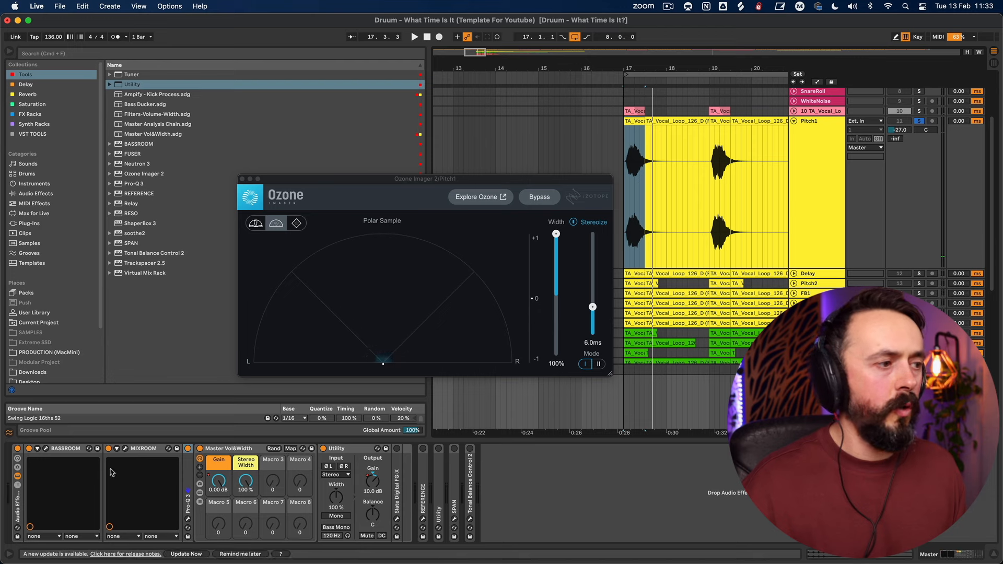
left_click(188, 519)
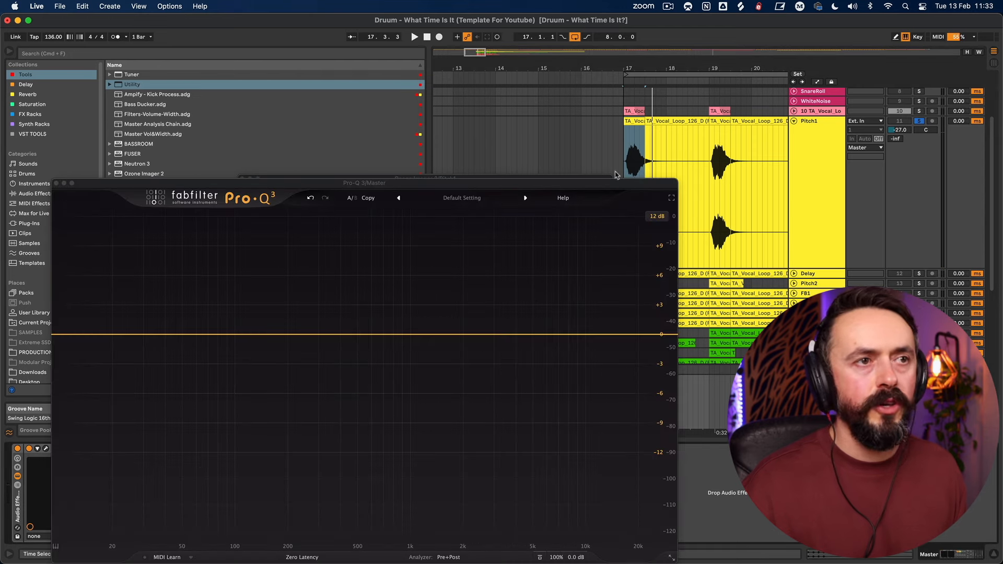
left_click_drag(617, 185, 649, 39)
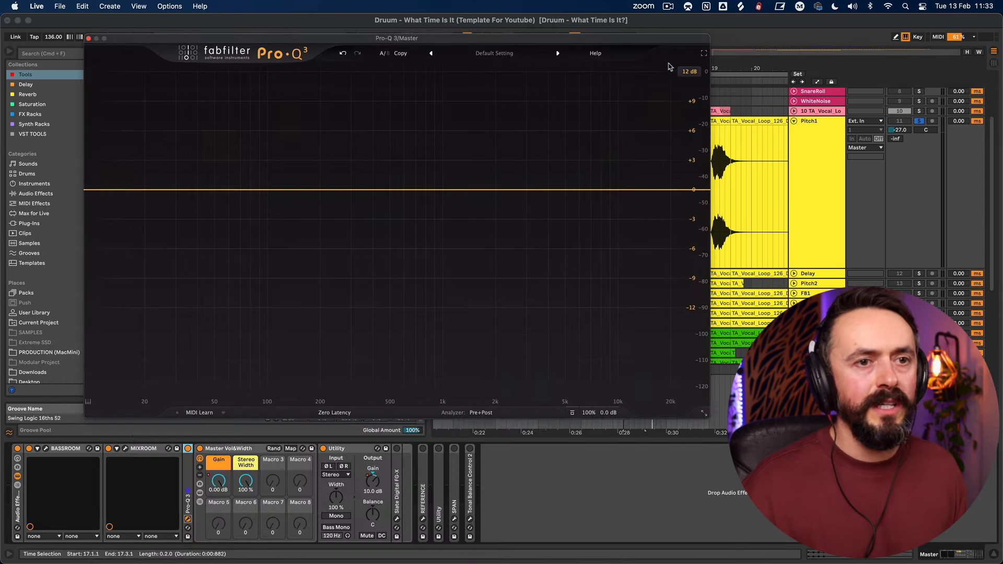
left_click(809, 141)
left_click(124, 518)
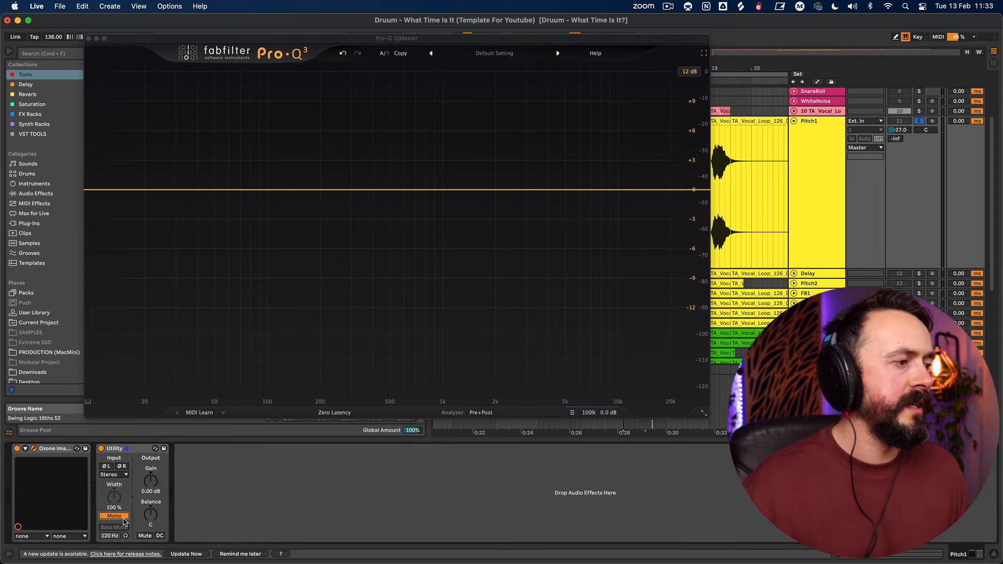
key("space")
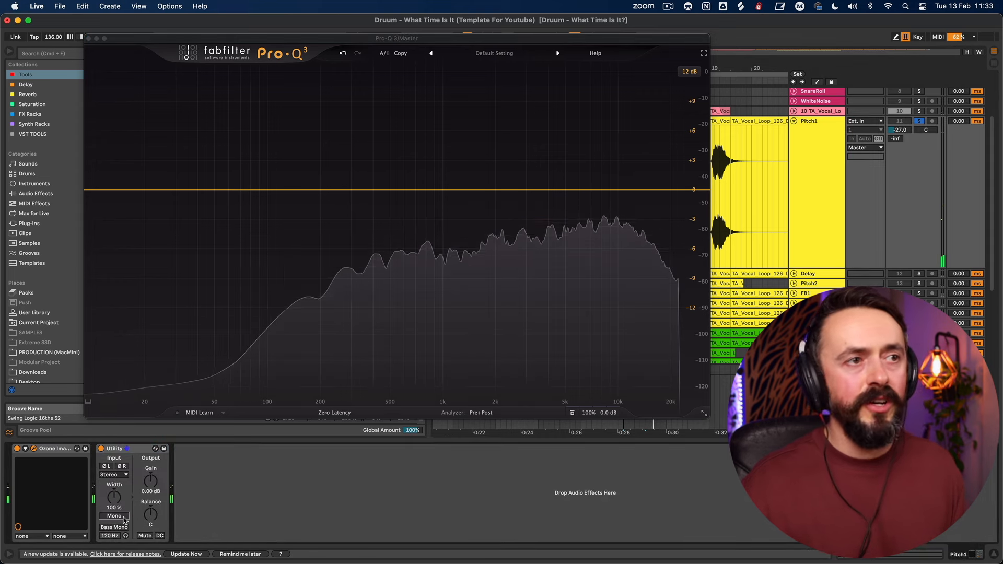
left_click(124, 518)
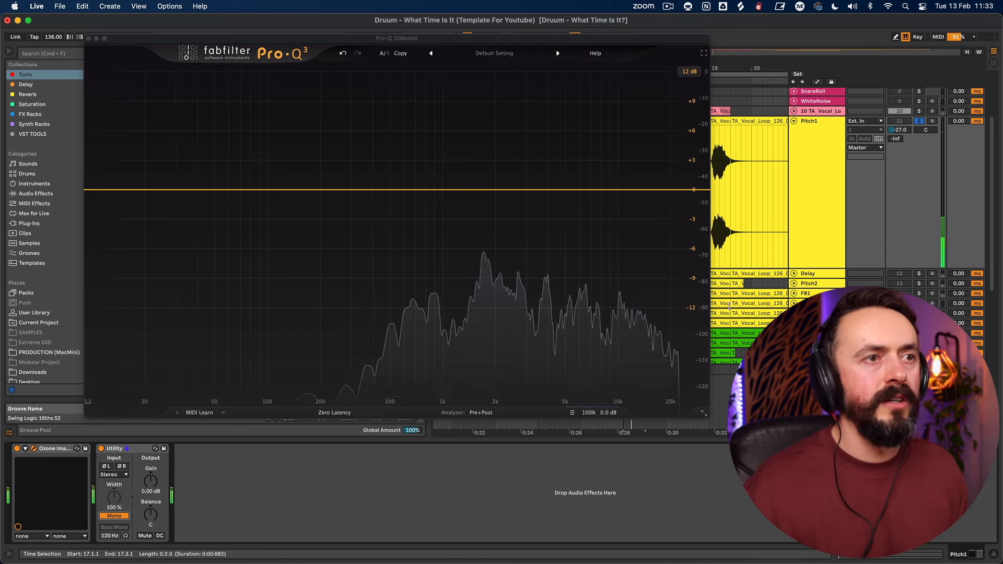
key("space")
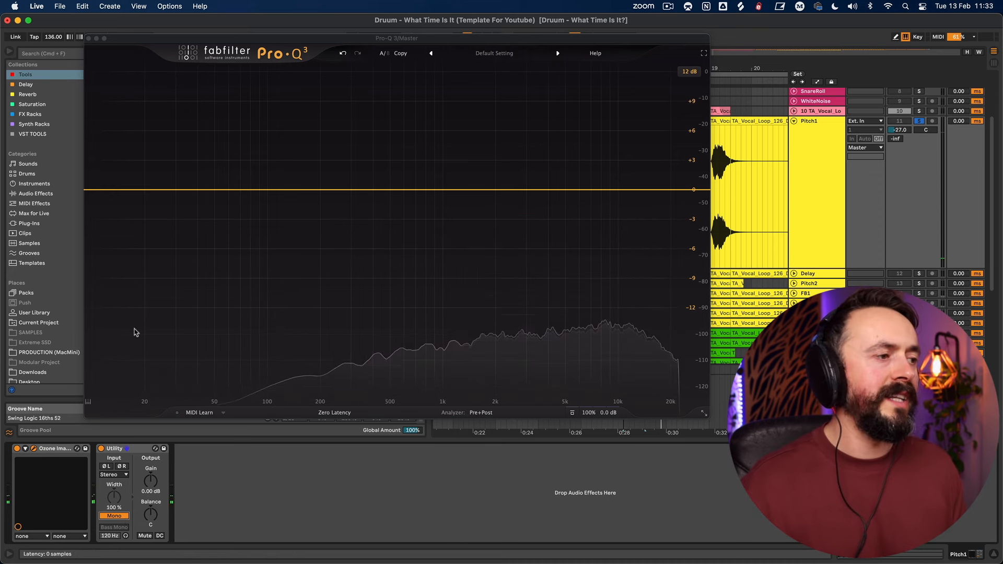
- Close the Master's Pro-Q 3 window and delete the Utility from Pitch1
left_click(90, 37)
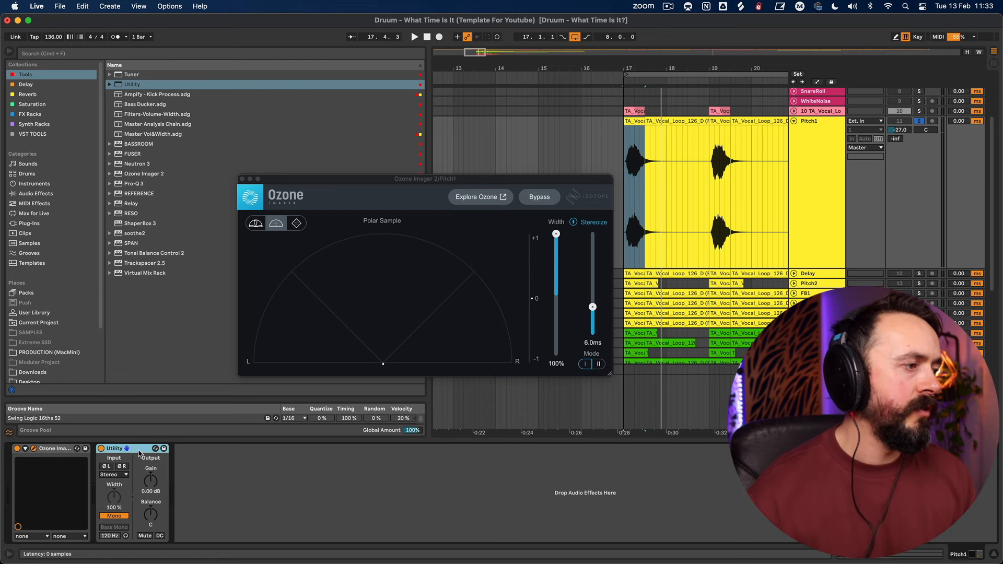
key("Delete")
- Audition Pitch1 at different Ozone Imager widths, leave Width at 100% with Stereoize off, and close the plugin window
left_click_drag(499, 180, 589, 133)
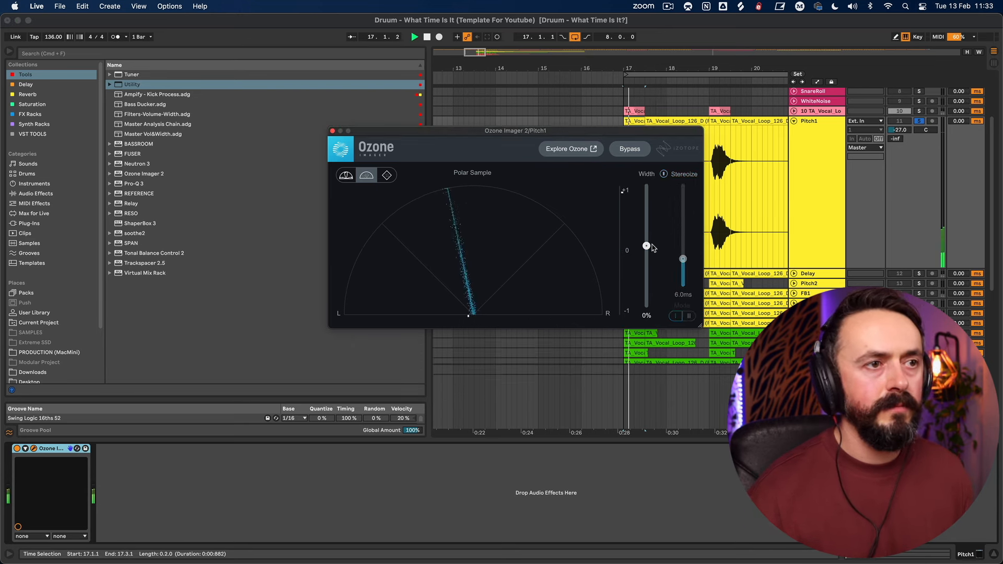
key("space")
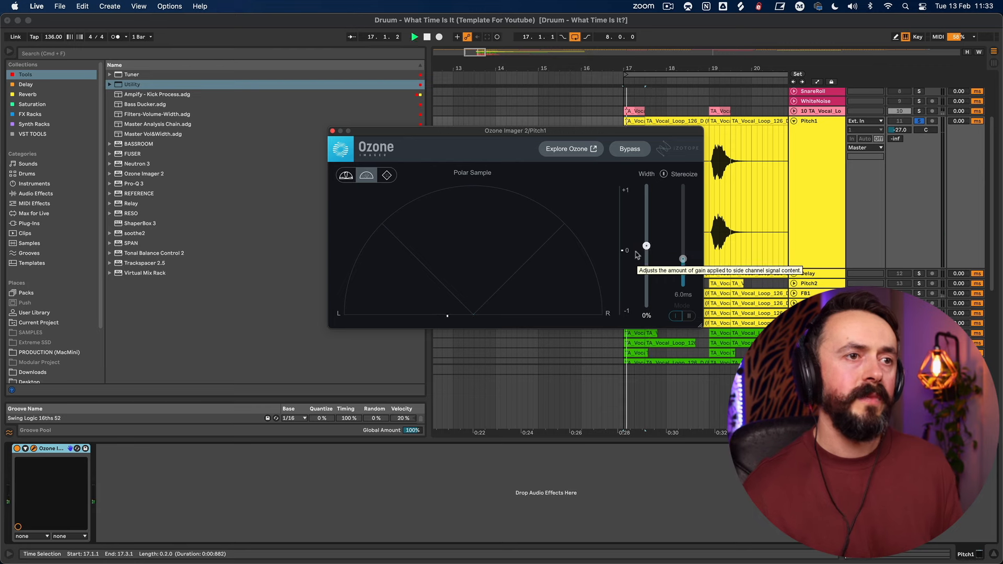
key("space")
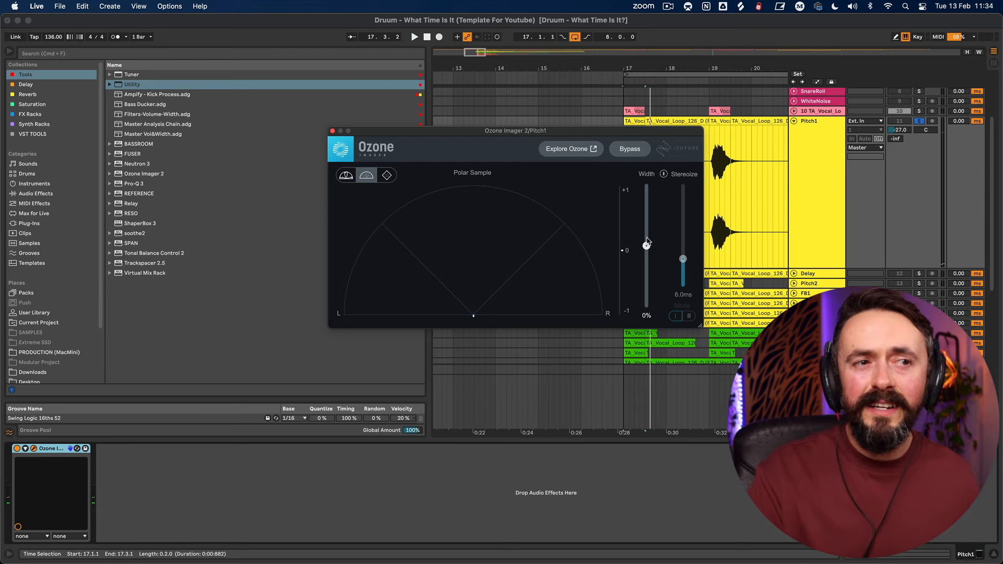
left_click_drag(646, 186, 642, 265)
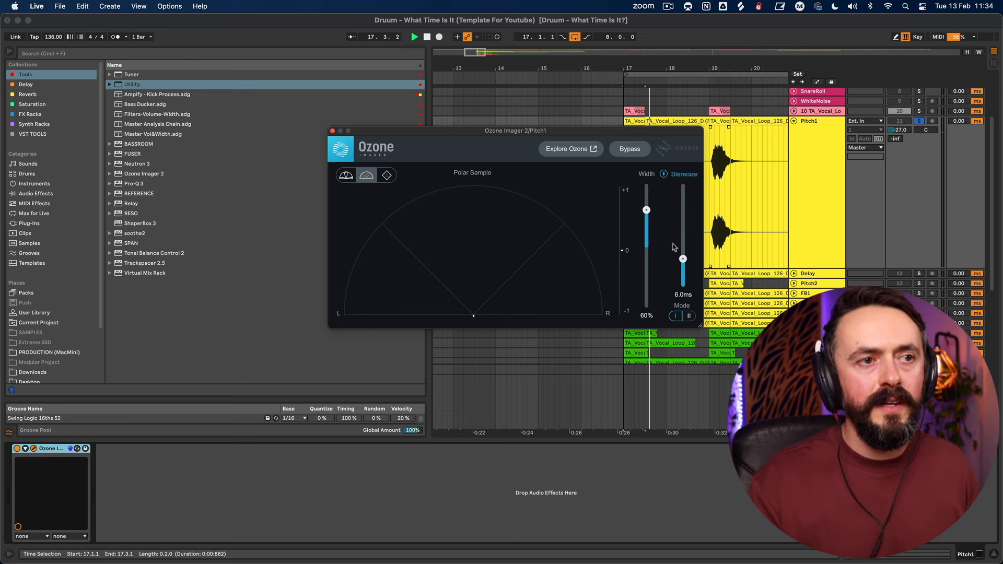
left_click(662, 174)
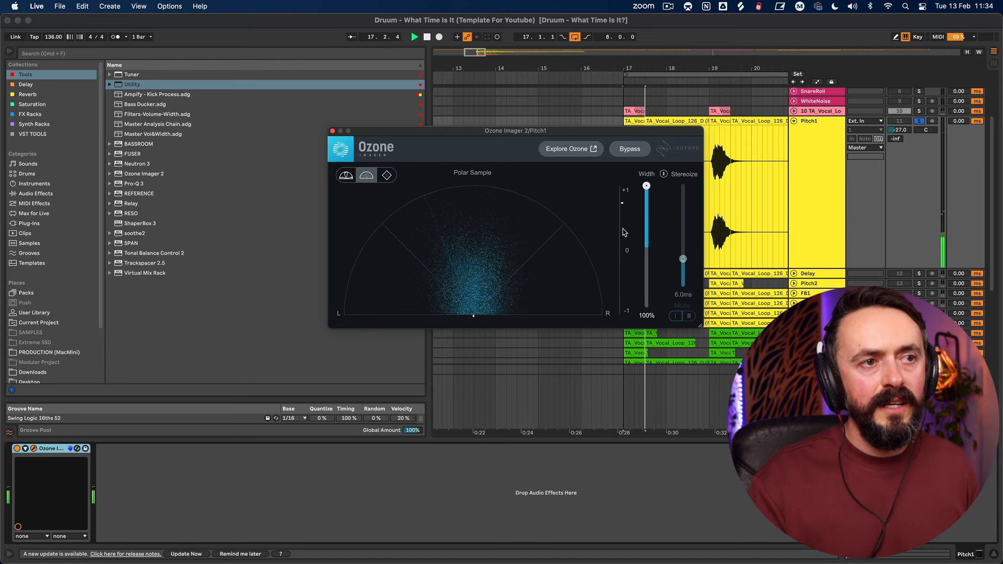
left_click(333, 131)
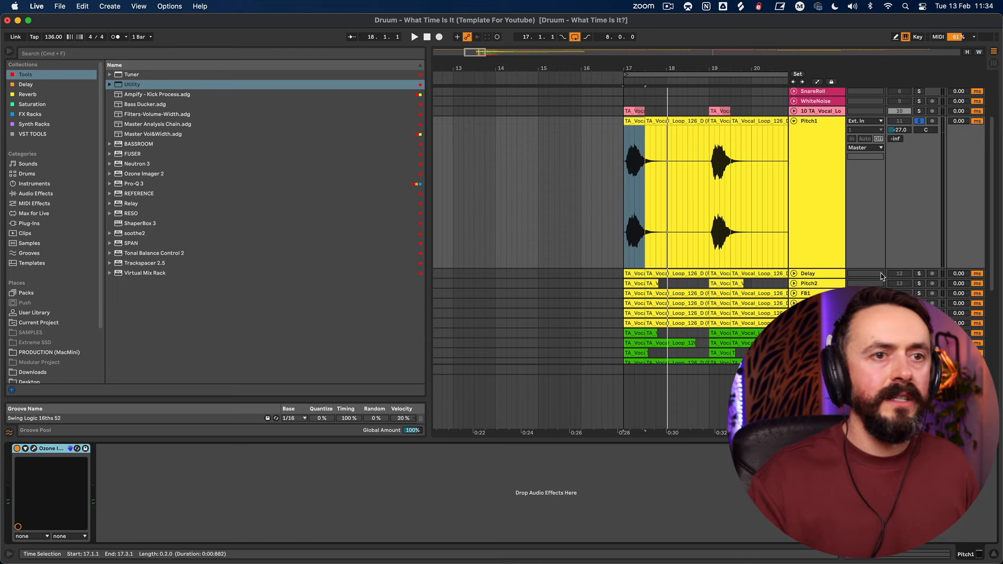
- Solo the Delay track, add Ozone Imager 2 to it and set Width to -21% during playback
left_click(918, 274)
left_click(834, 273)
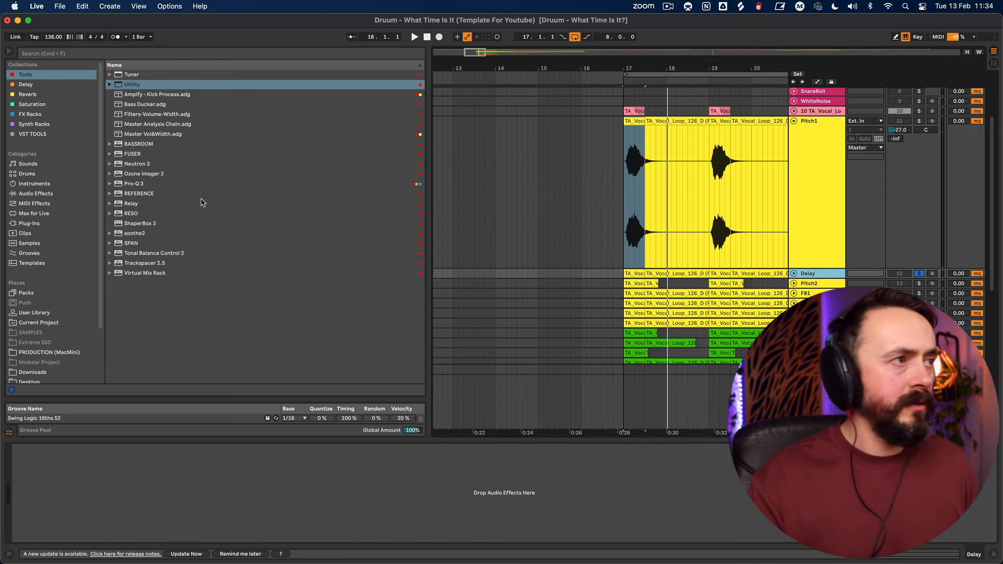
double_click(141, 173)
key("space")
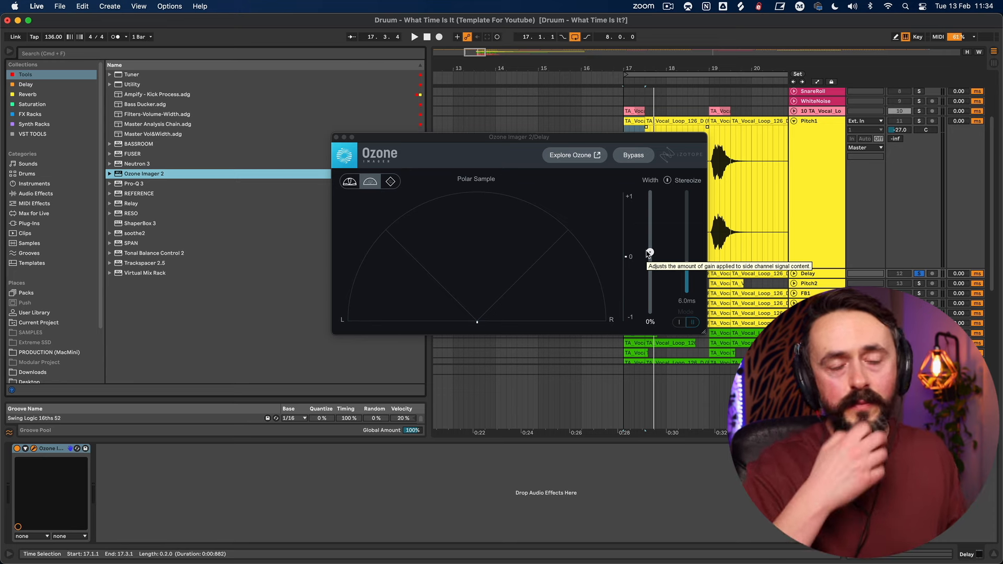
left_click(651, 250)
left_click_drag(653, 263, 654, 269)
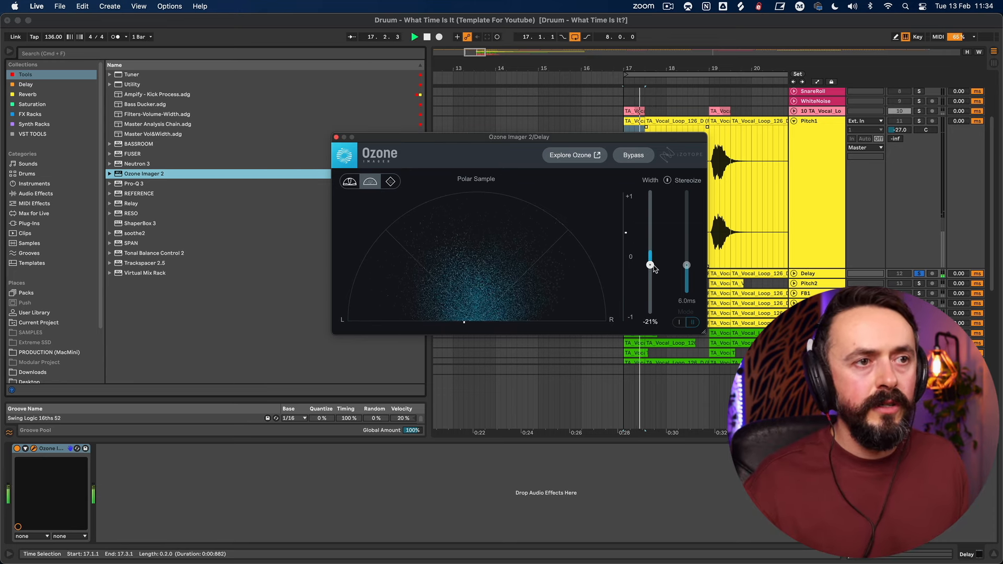
key("super+alt+p")
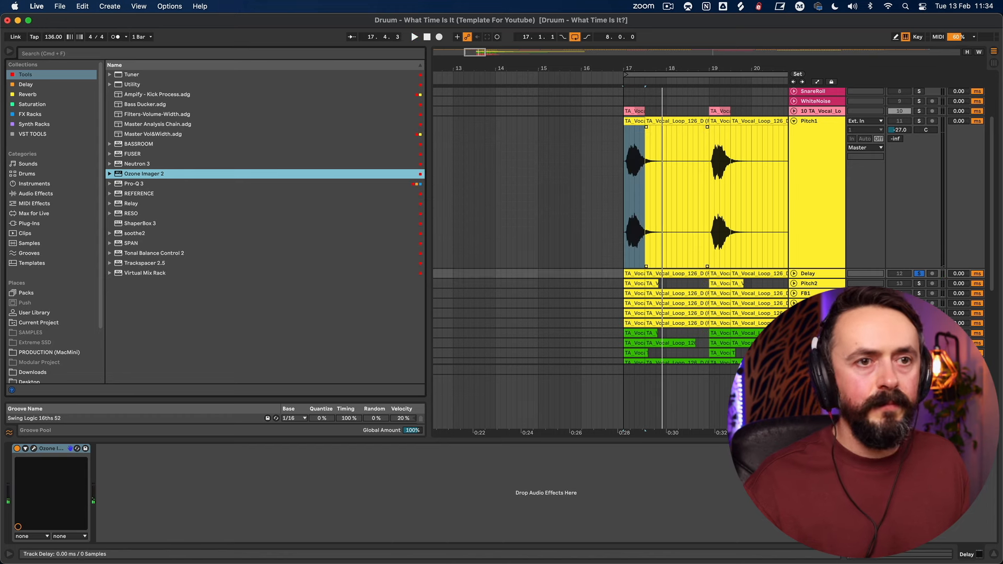
- Solo Pitch2, add Ozone Imager 2 to it and set Width to 7% during playback
key("Down")
double_click(137, 174)
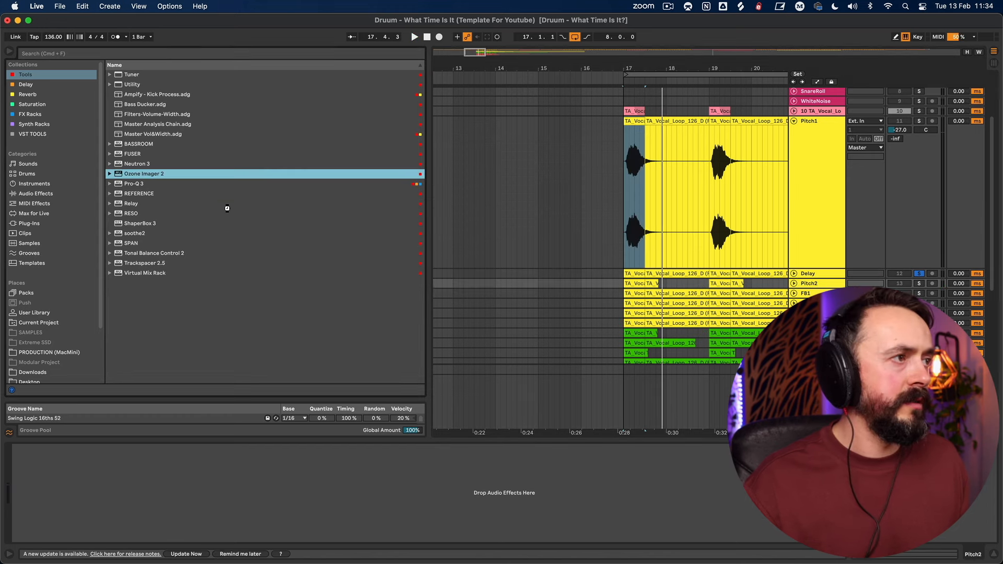
left_click(919, 283)
key("space")
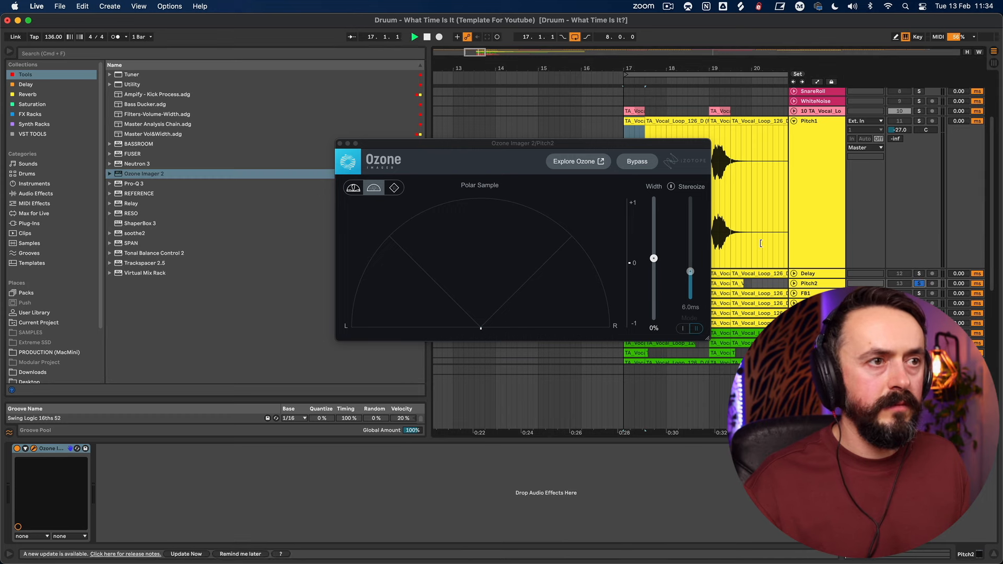
left_click_drag(654, 260, 654, 257)
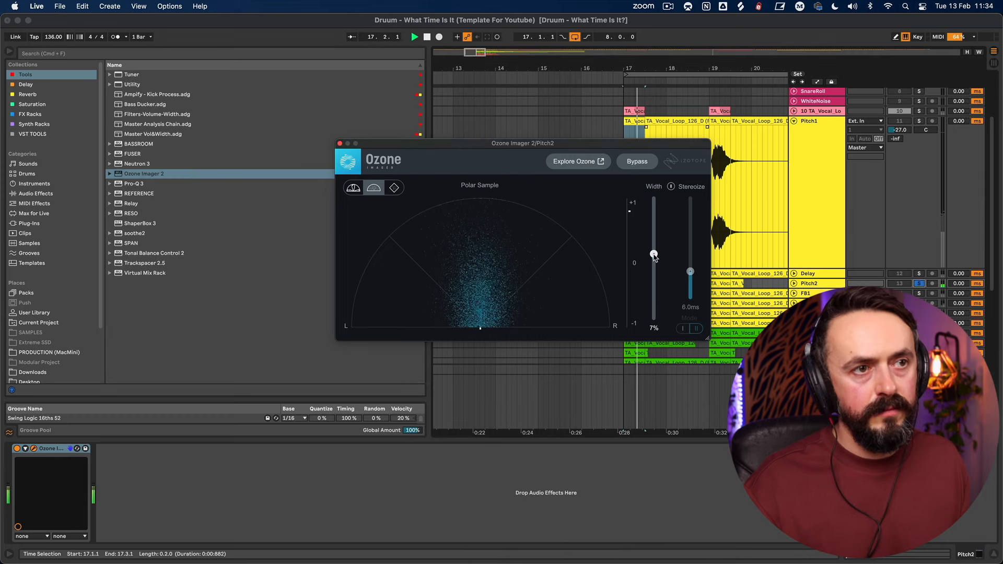
left_click(340, 144)
- Solo FB1, add Ozone Imager 2 to it and set Width to 32% during playback
left_click(919, 293)
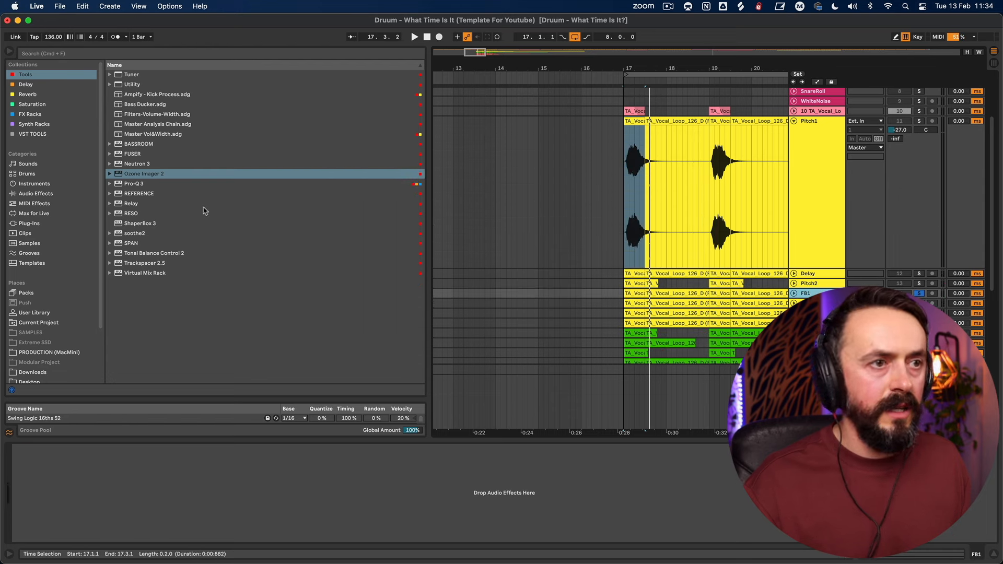
left_click(147, 177)
double_click(147, 177)
key("space")
left_click(657, 264)
left_click_drag(659, 256, 659, 253)
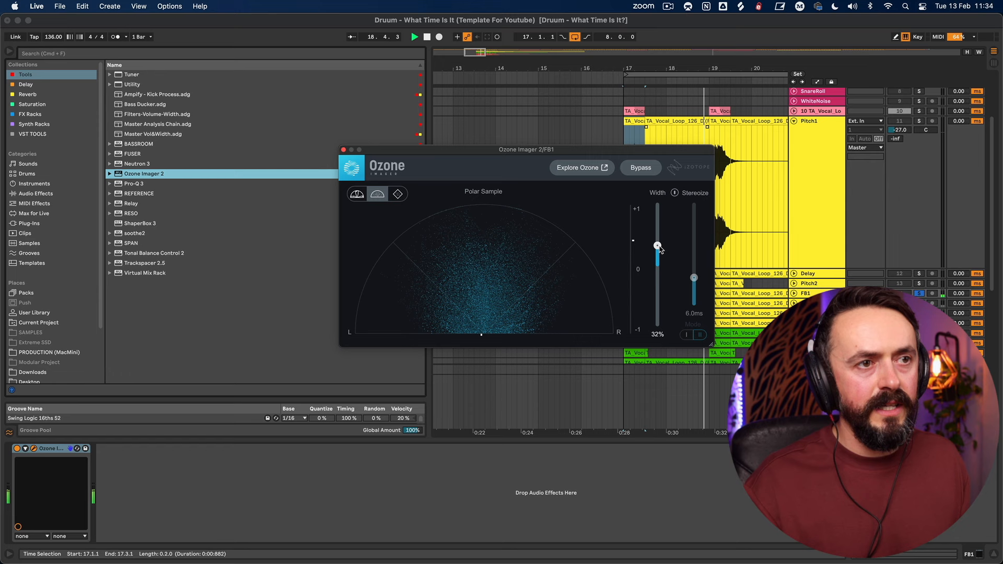
key("space")
left_click(343, 150)
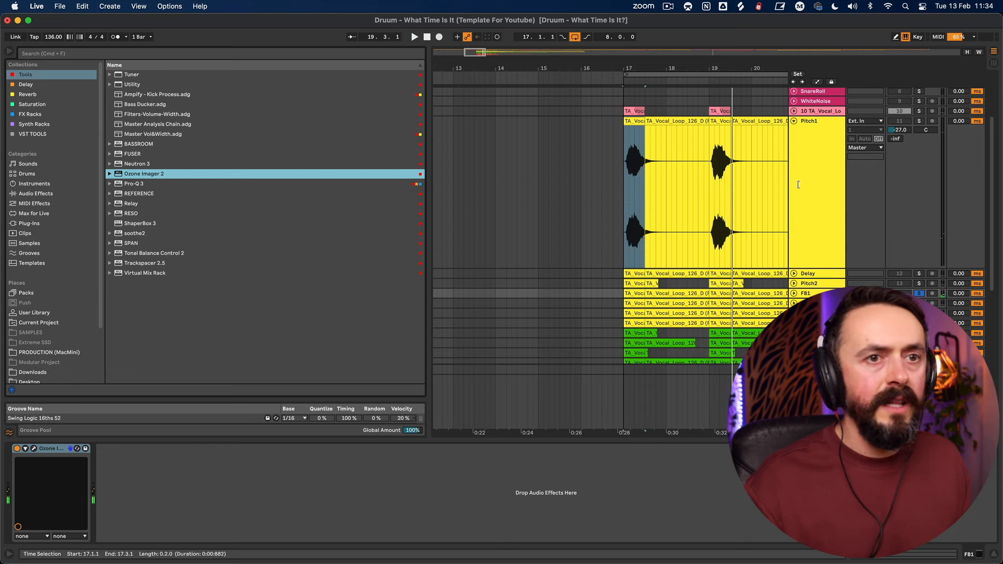
- Add Pro-Q 3 to Pitch1 after the imager and create a low cut just above 100 Hz
left_click(803, 197)
left_click(145, 183)
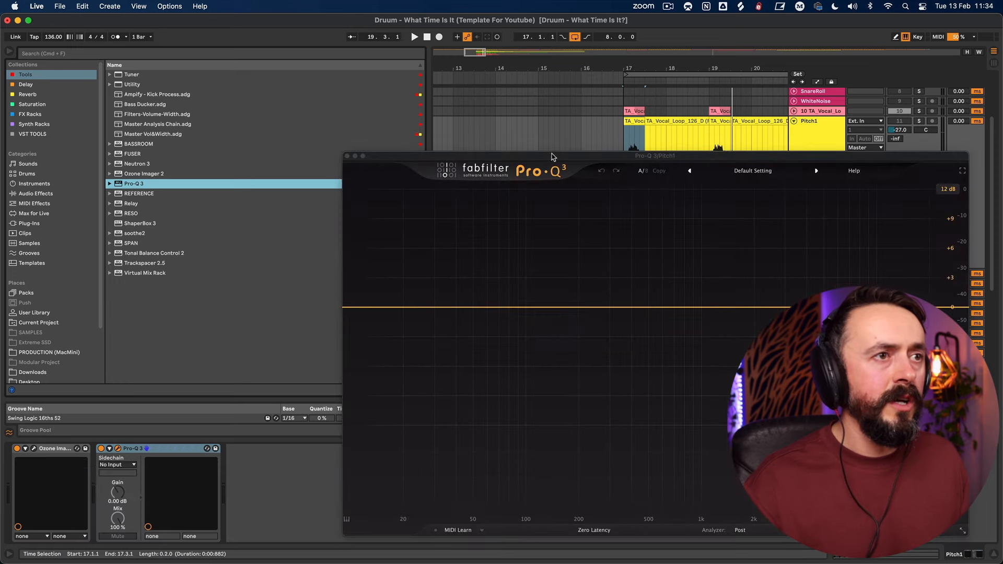
left_click(203, 222)
key("space")
left_click_drag(205, 219, 379, 215)
- Add a 12 dB/oct high cut at about 15069 Hz in Pitch1's Pro-Q 3 and close its window
left_click(778, 223)
key("space")
key("space")
left_click_drag(777, 224, 751, 216)
key("space")
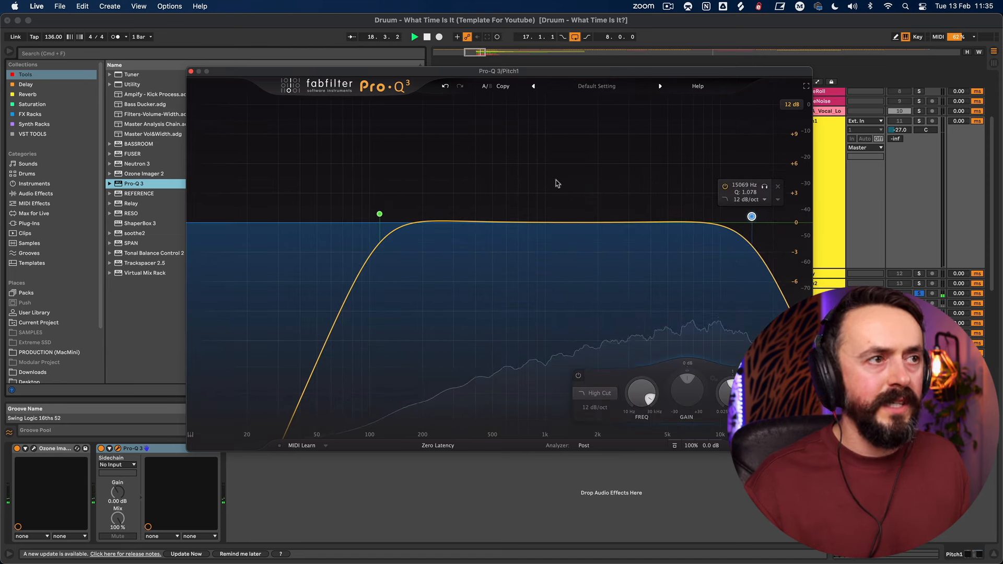
left_click(188, 74)
left_click(191, 71)
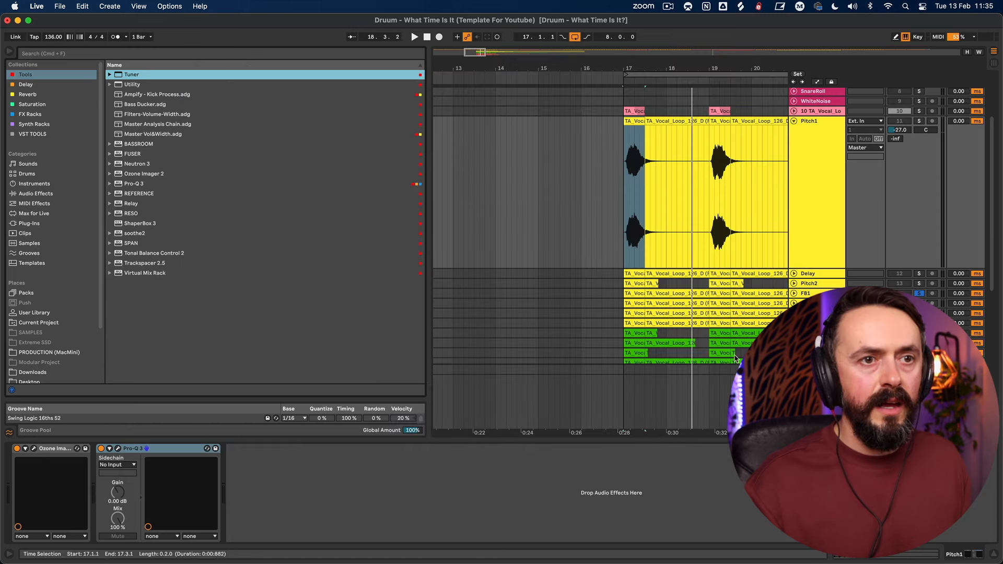
- Audition the Pitch1 track in solo and copy its Pro-Q 3 equalizer
left_click(828, 169)
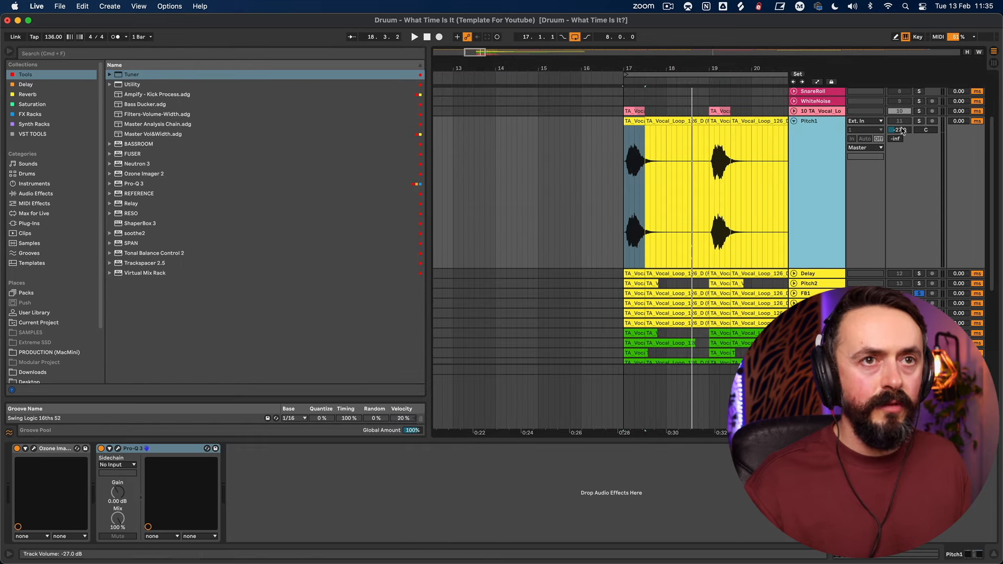
left_click(923, 121)
left_click(811, 143)
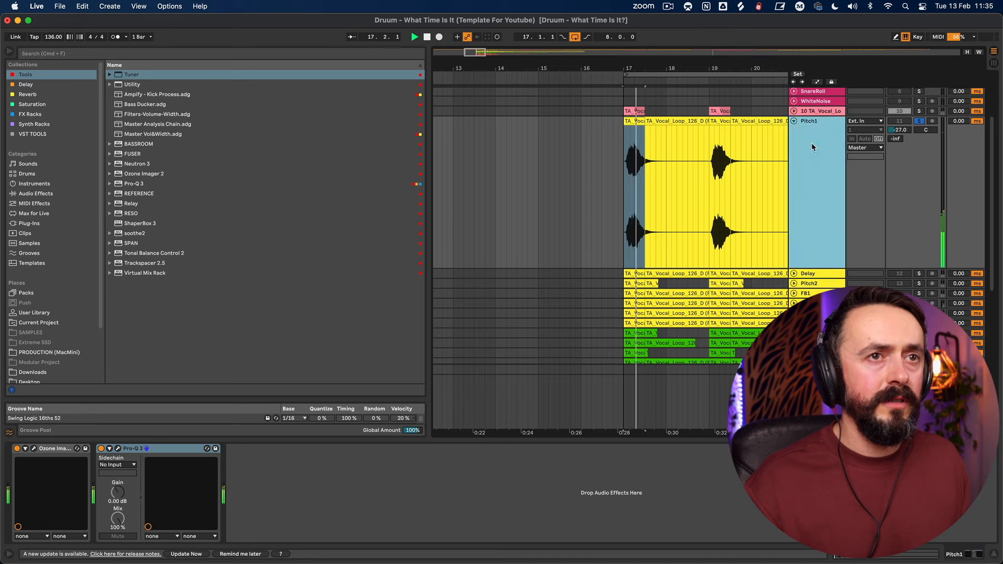
key("space")
left_click(174, 448)
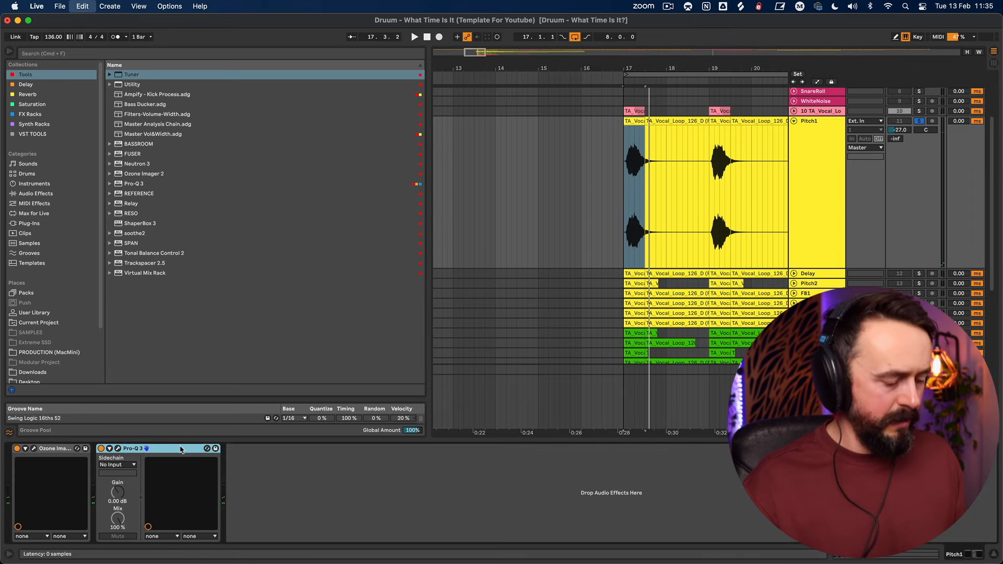
- Paste the copied Pro-Q 3 after the imager on the Delay track and check its curve while auditioning the track in solo
left_click(828, 272)
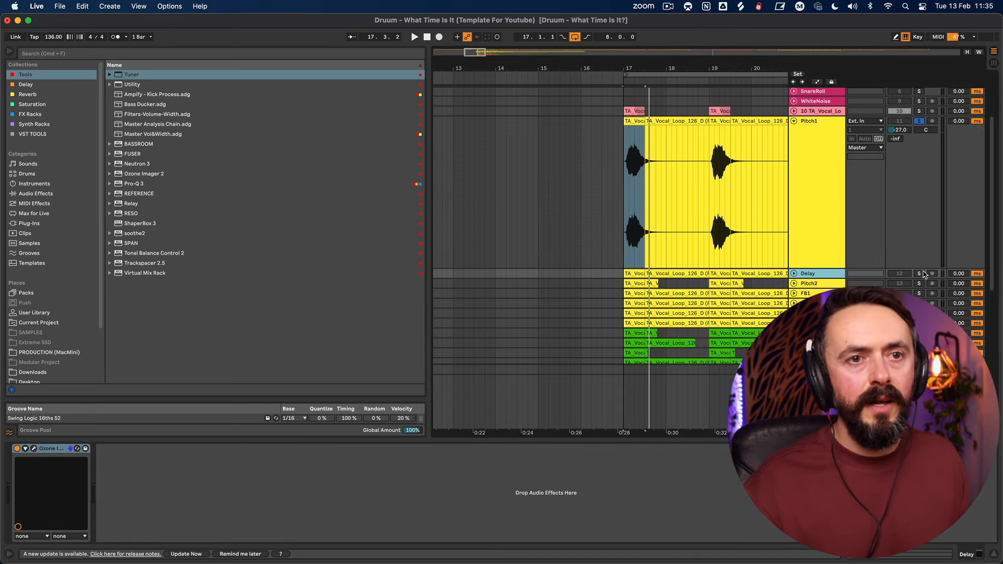
left_click(318, 487)
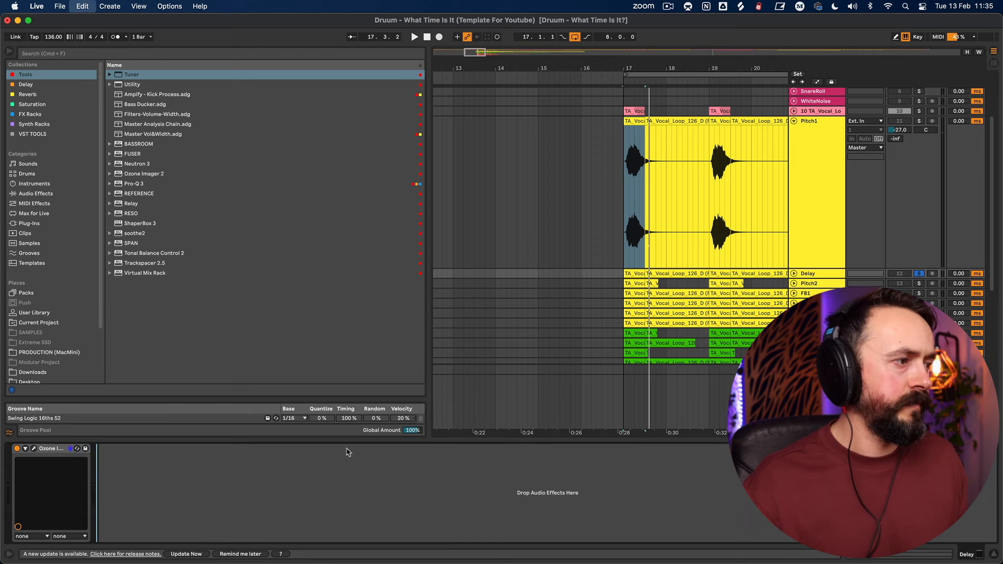
key("super+v")
key("space")
left_click(117, 448)
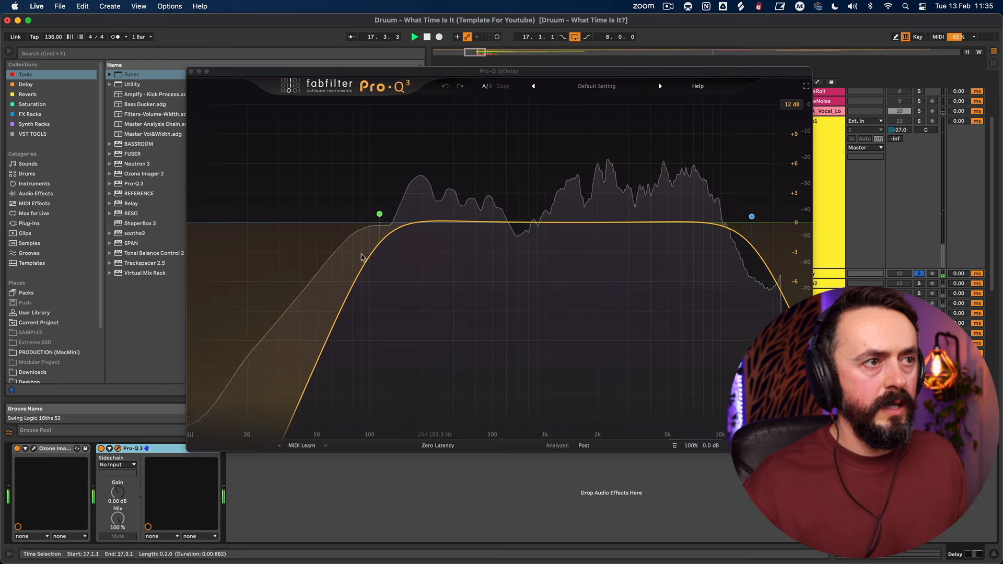
key("space")
left_click(192, 71)
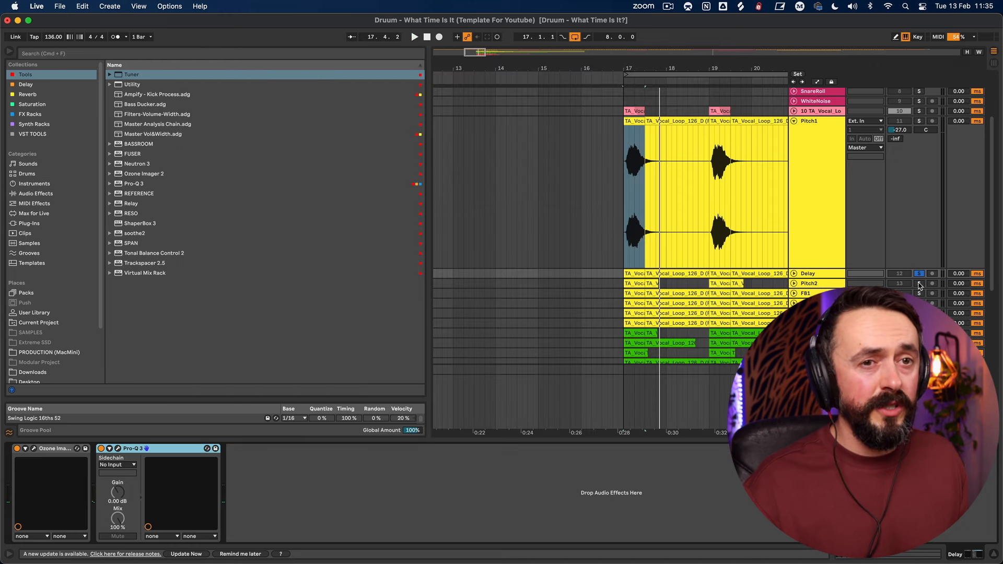
- Paste Pro-Q 3 onto the soloed Pitch2 track and lower its low-cut frequency to about 86 Hz during playback
left_click(919, 284)
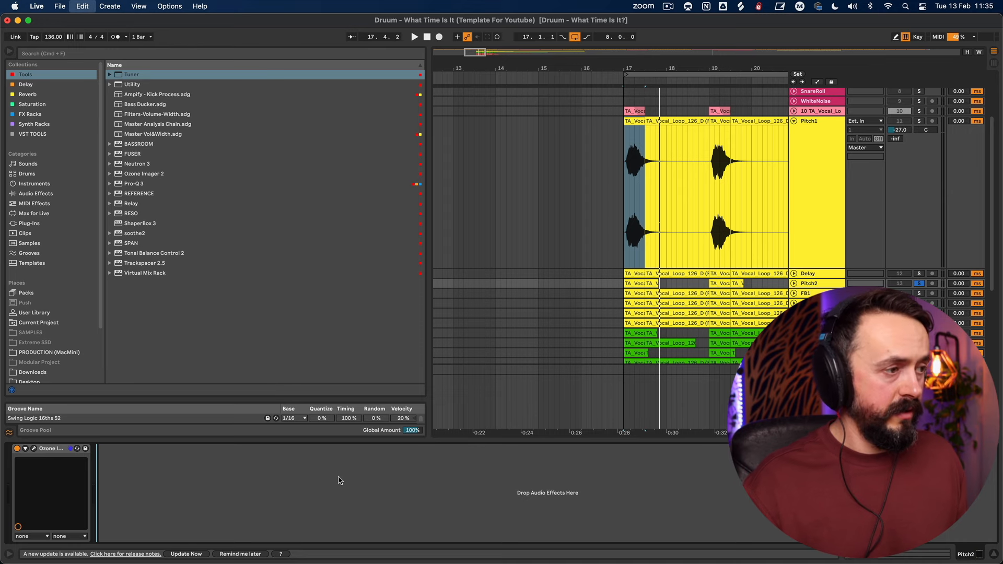
key("super+v")
left_click(118, 448)
key("space")
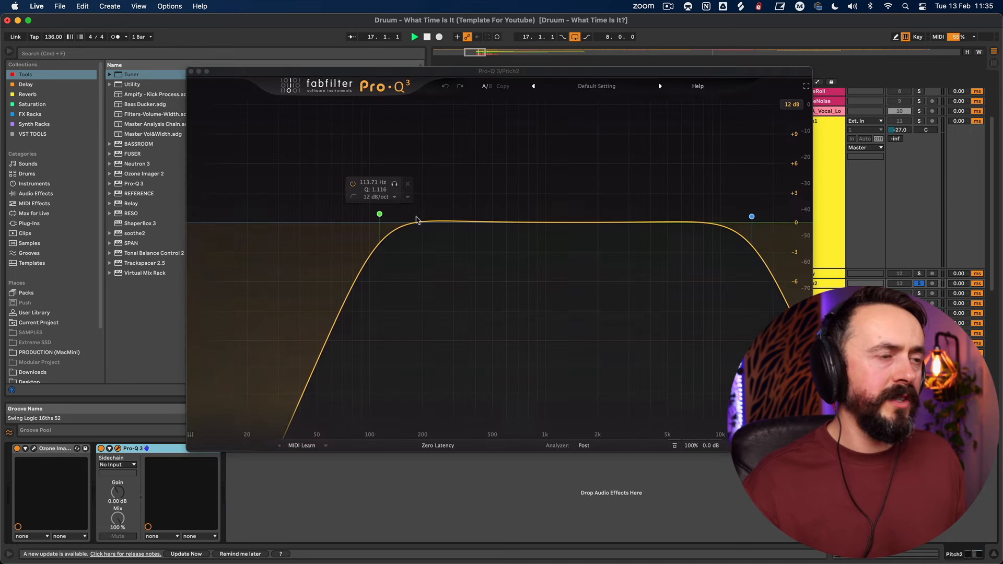
left_click_drag(379, 214, 356, 216)
key("space")
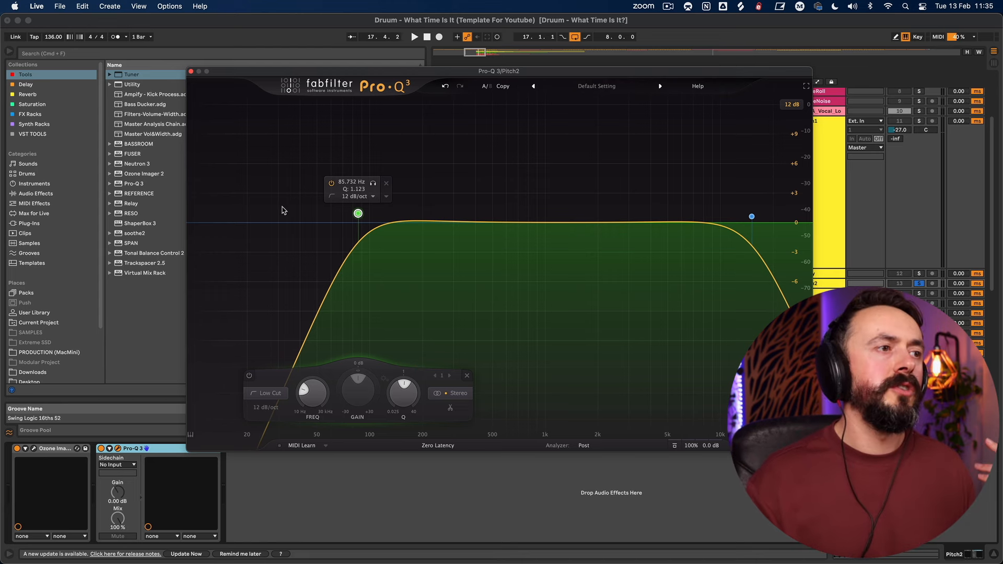
left_click(191, 71)
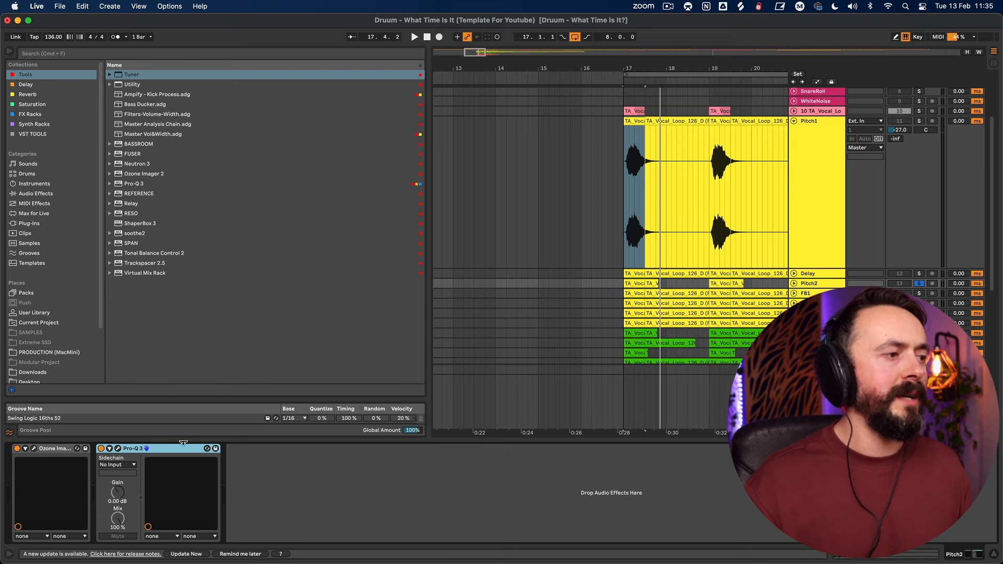
- Paste the Pro-Q 3 equalizer onto the FB1 track and audition it in solo with the EQ window open
left_click(816, 293)
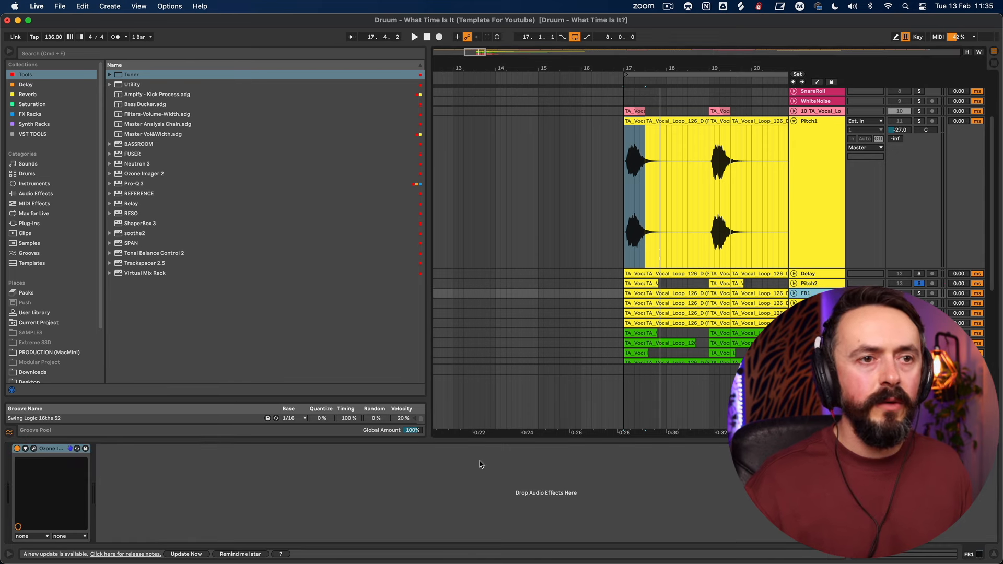
left_click(400, 464)
key("super+v")
key("space")
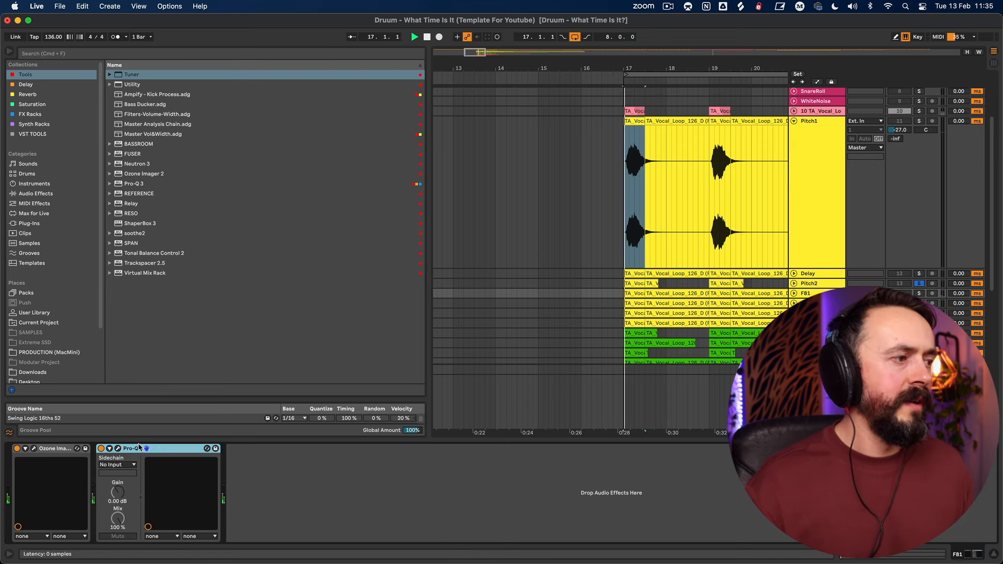
left_click(118, 448)
left_click(918, 293)
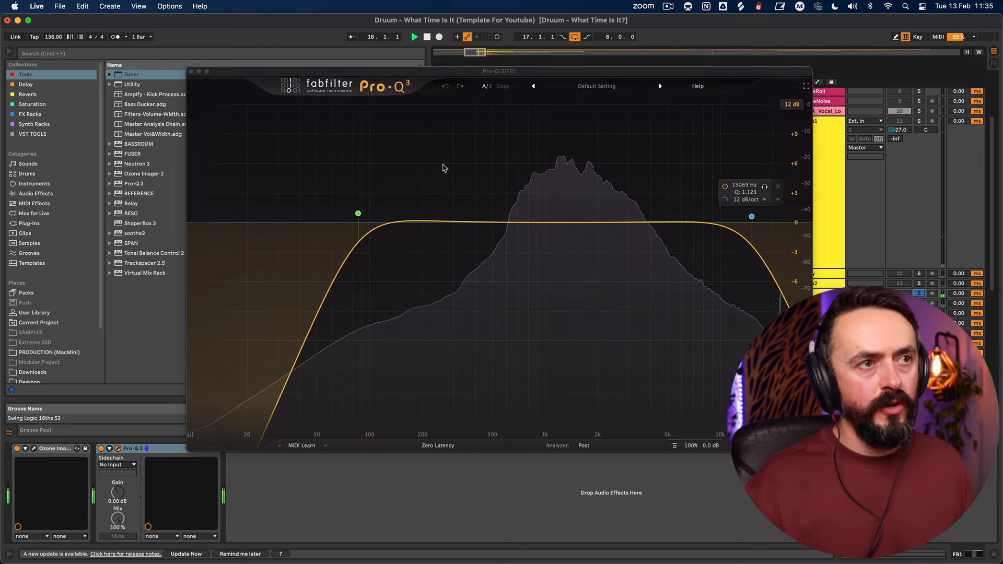
- Adjust the middle of FB1's Pro-Q 3 curve with a band at about 1.2 kHz
left_click(561, 221)
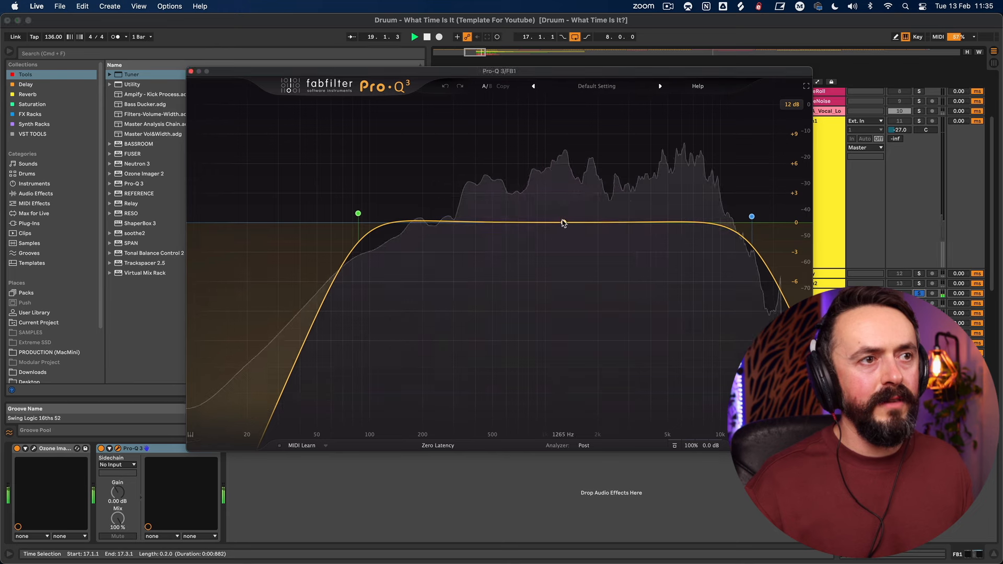
mouse_move(561, 220)
left_mouse_down()
mouse_move(556, 179)
mouse_move(560, 233)
mouse_move(559, 223)
left_mouse_up()
left_click_drag(542, 395, 542, 403)
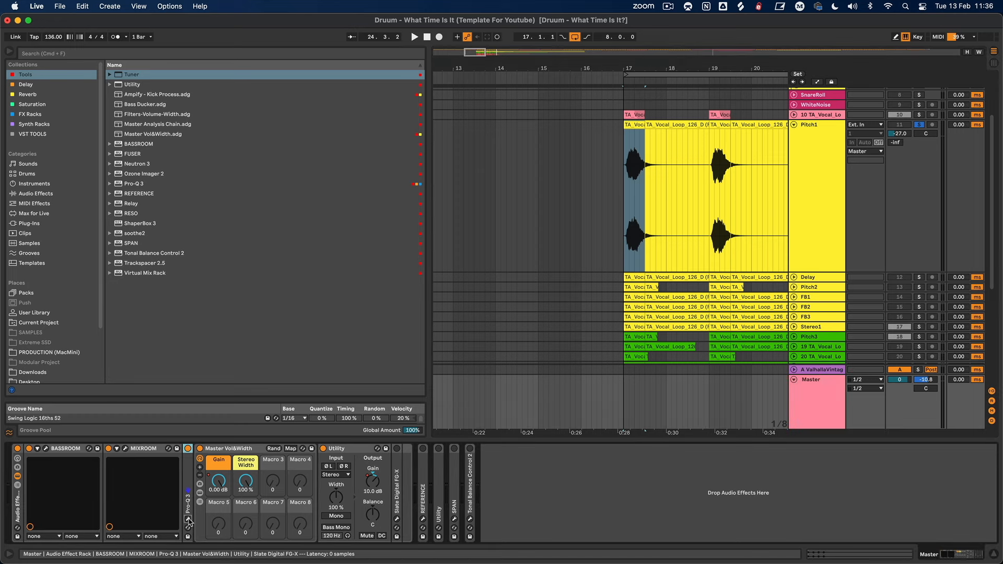
- Open the master track's Pro-Q 3 and compare the spectra of Pitch1 and Delay by playing them in solo
left_click(188, 519)
left_click(820, 163)
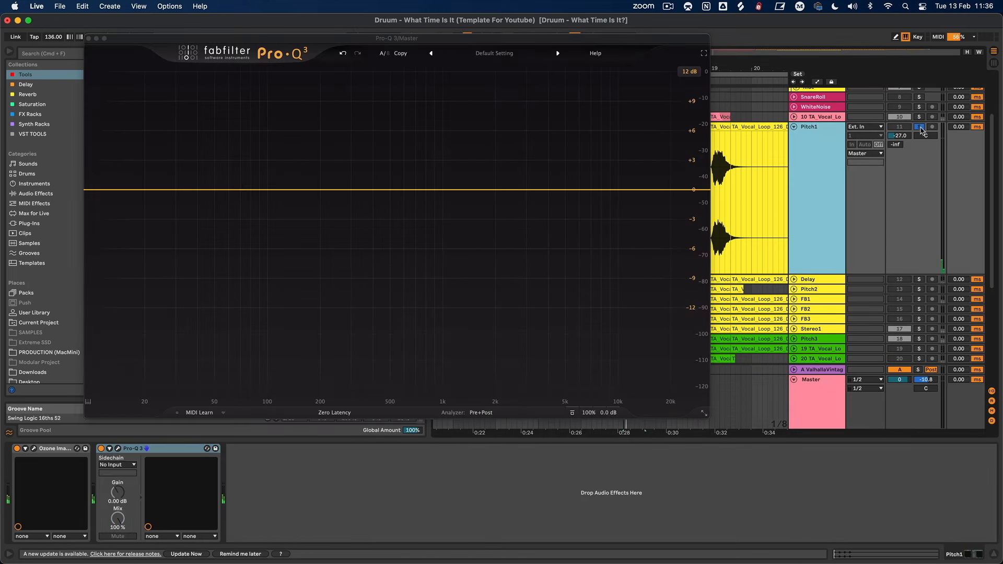
key("space")
left_click(919, 280)
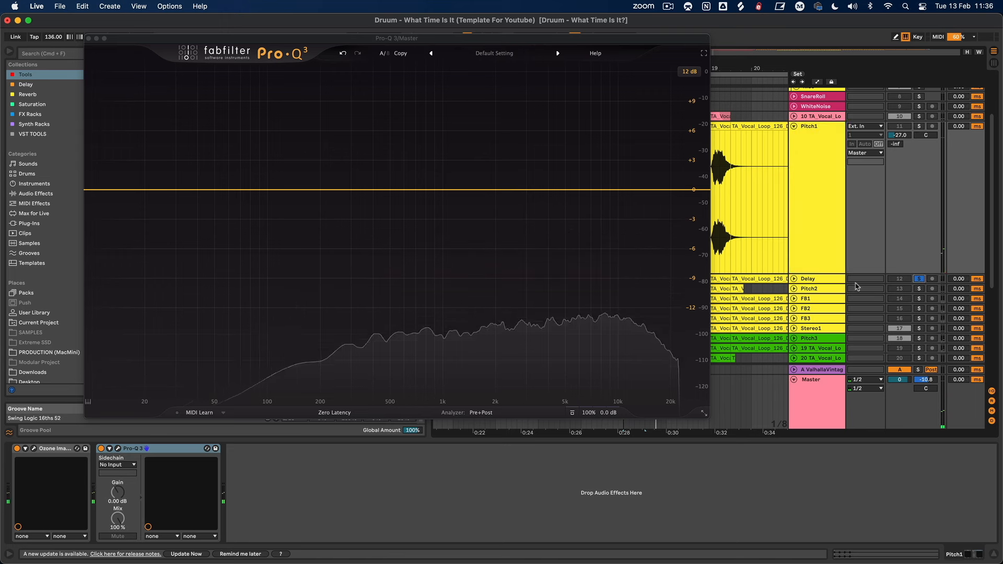
left_click(833, 281)
key("space")
key("space")
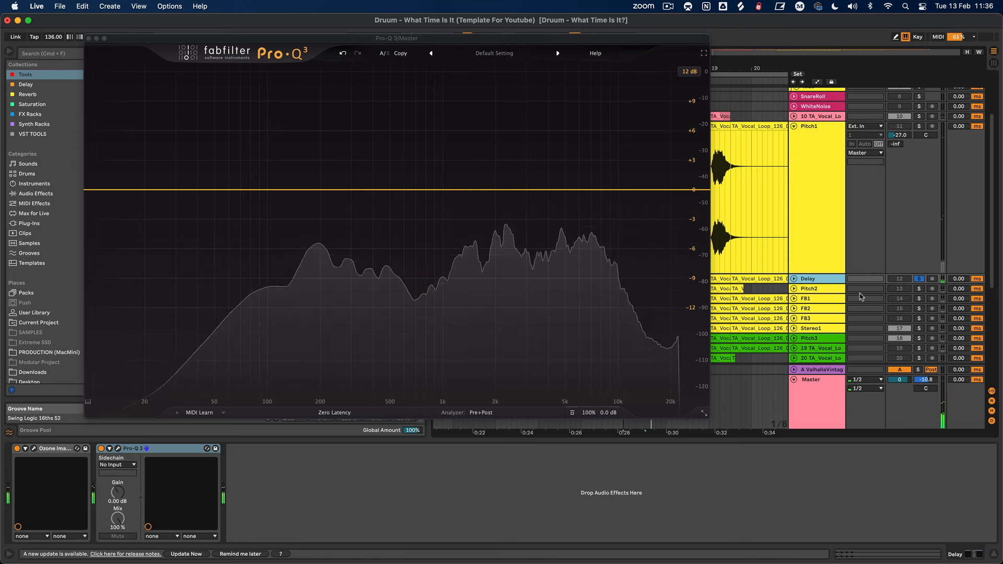
- Solo and expand the Pitch2 track and set its volume to -29.0 dB while watching the master spectrum
left_click(919, 289)
key("space")
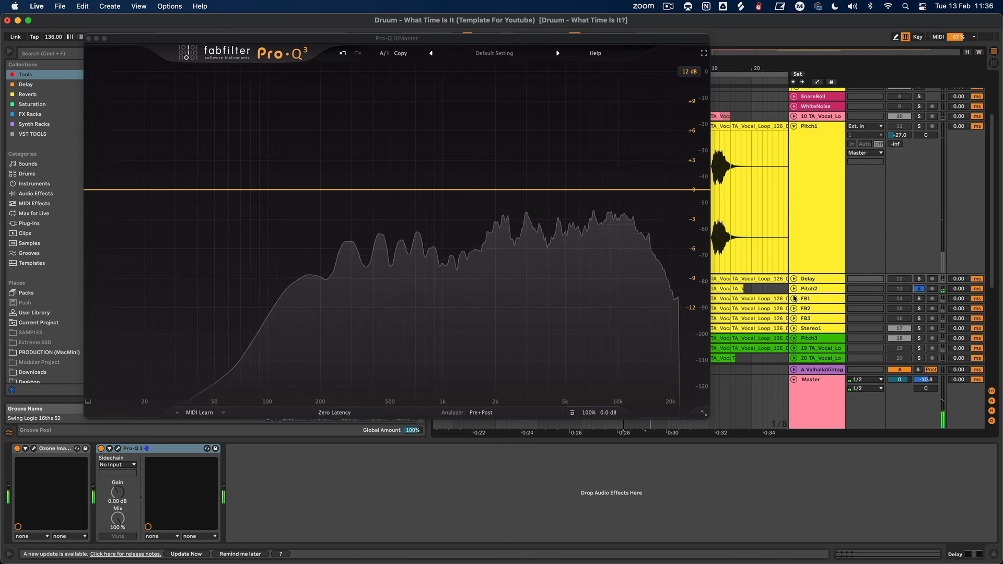
left_click(793, 289)
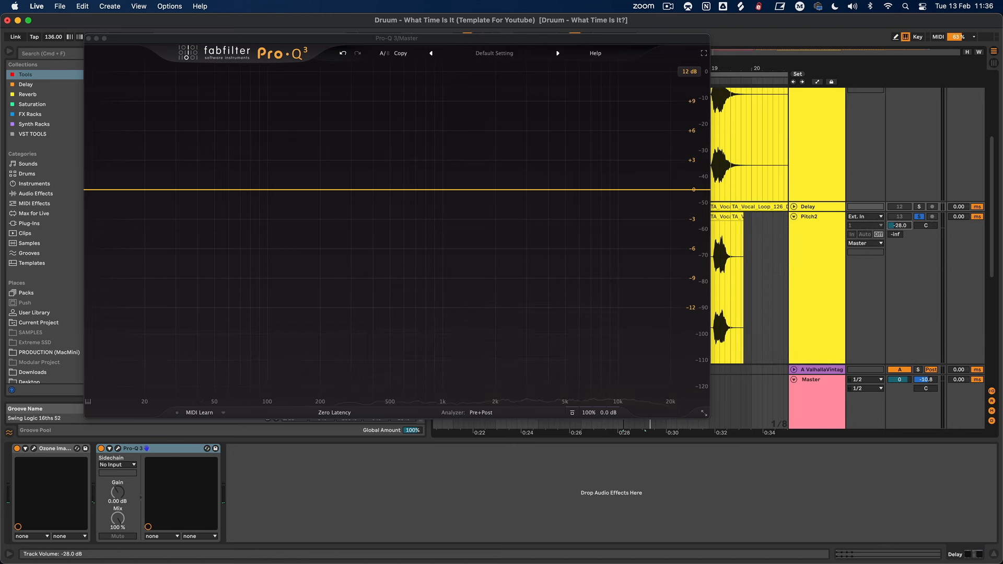
key("space")
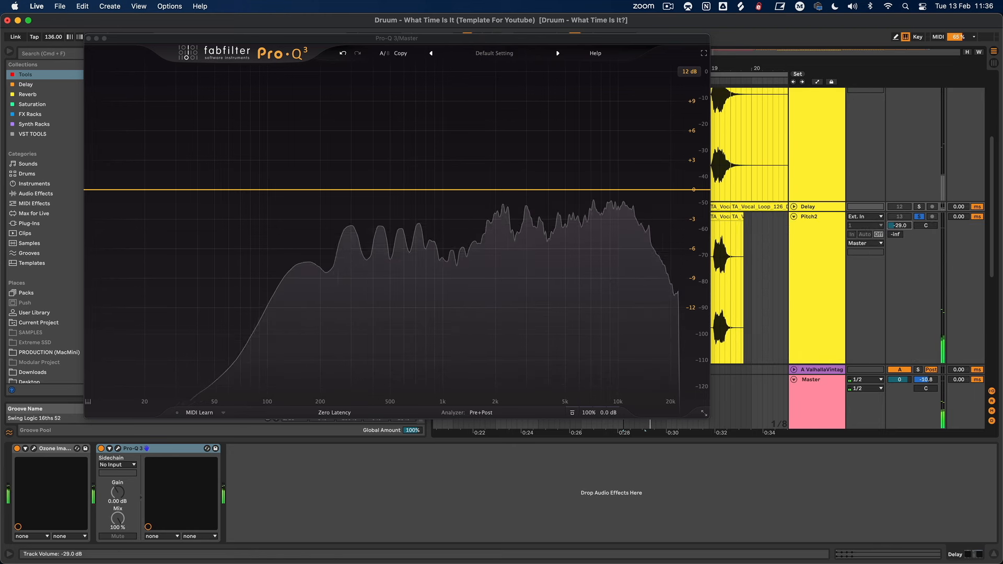
- Compare Delay with Pitch1 in solo and set the Delay track's volume to -30.4 dB
left_click(918, 206)
scroll(919, 214, "up", 3)
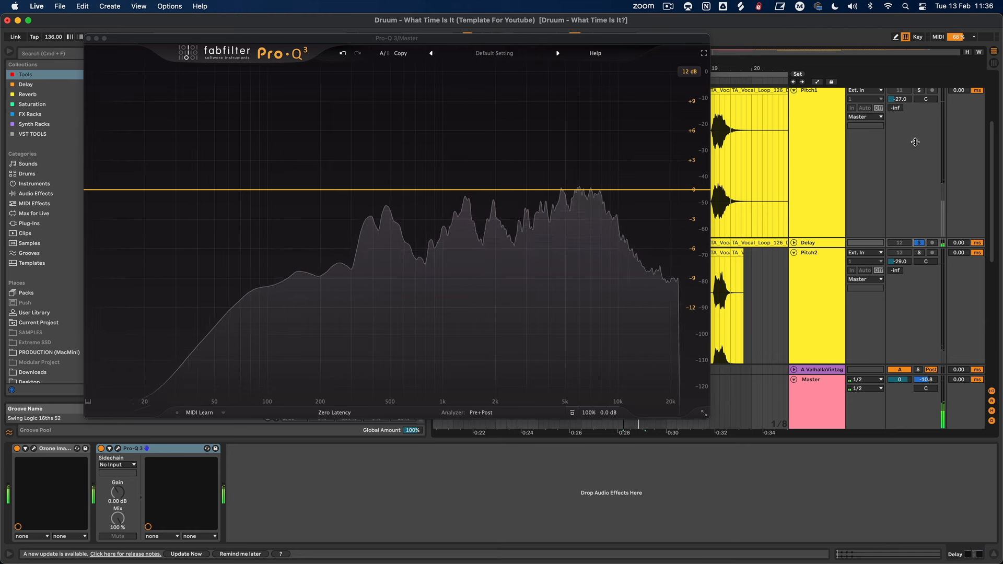
left_click(919, 90)
left_click(918, 243)
left_click(794, 244)
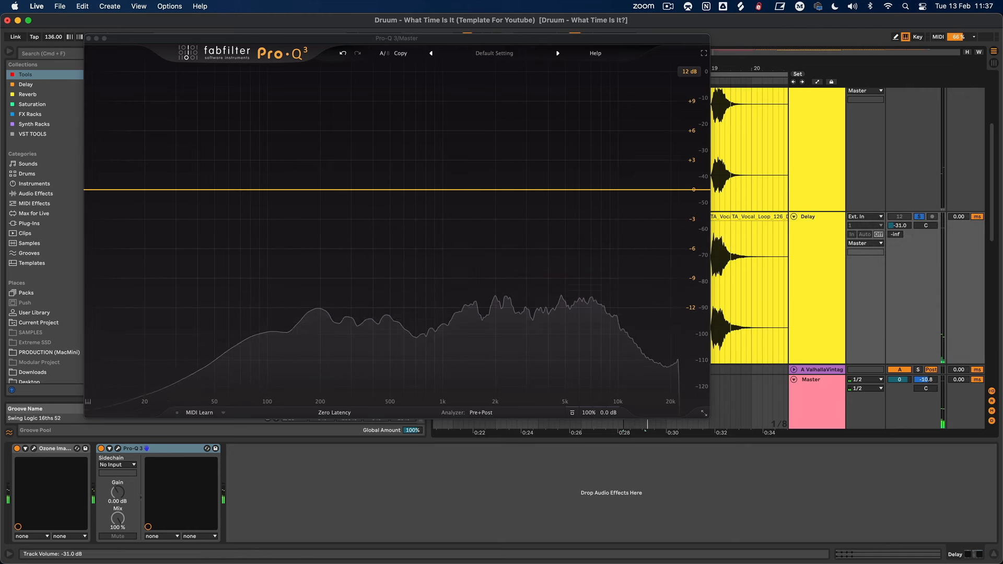
- Compare the soloed Pitch2 and FB1 tracks and set FB1's volume to -26.1 dB
scroll(909, 235, "down", 5)
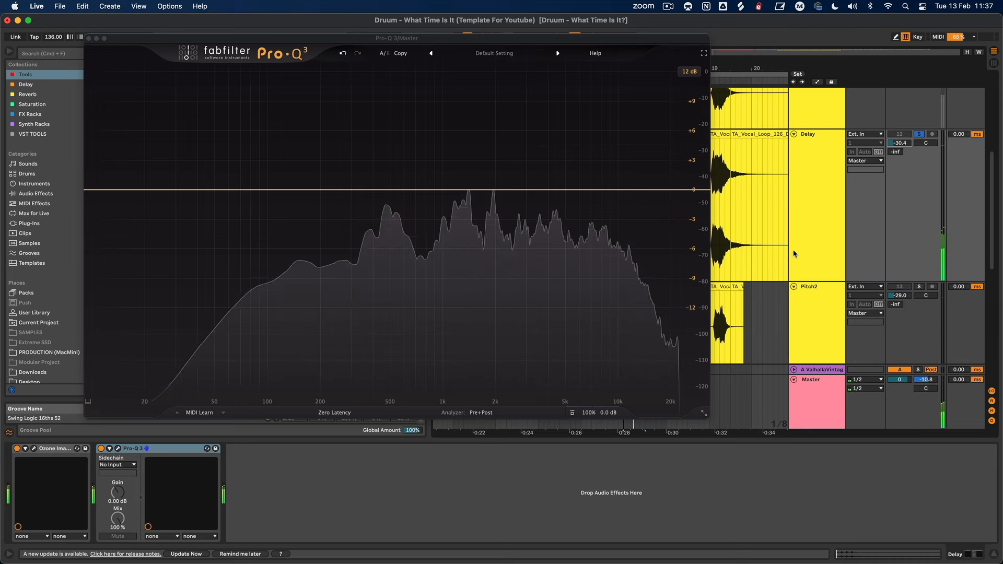
left_click(918, 252)
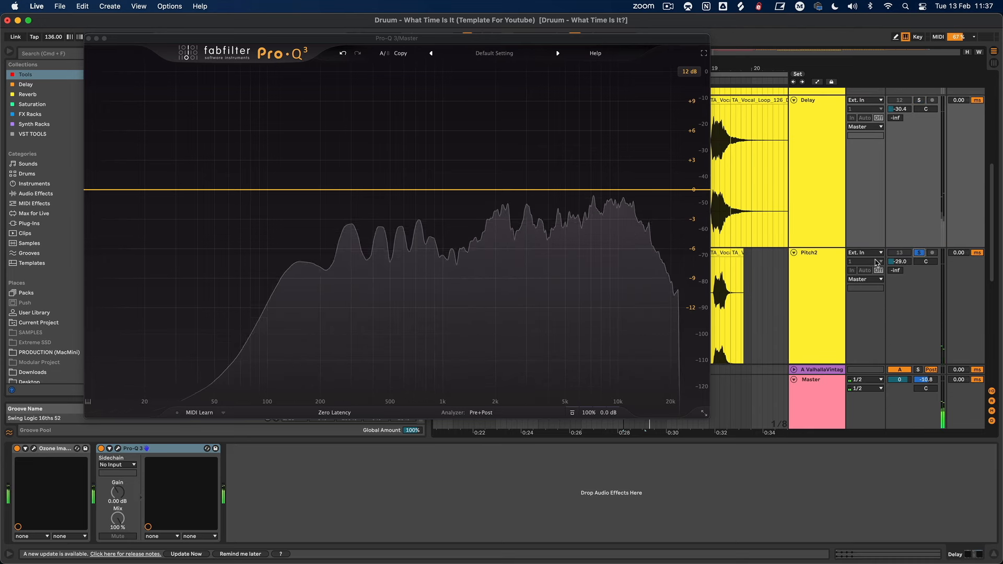
scroll(815, 272, "down", 4)
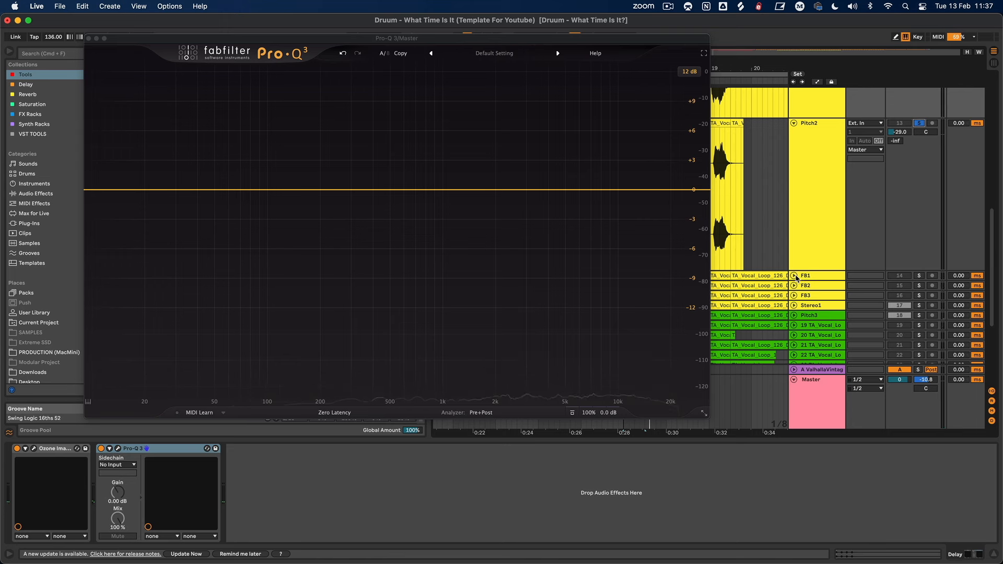
left_click(794, 276)
left_click(918, 218)
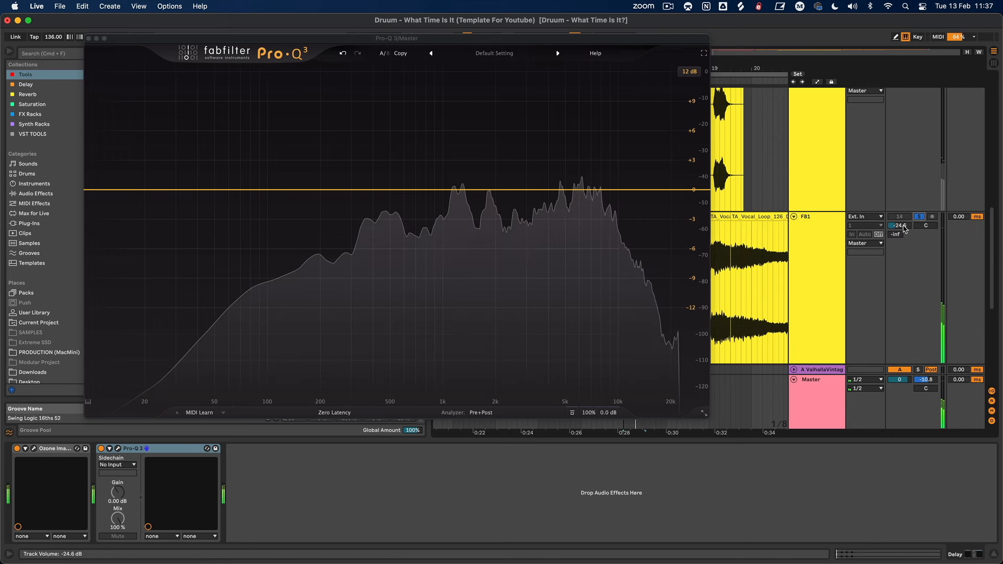
left_click_drag(899, 225, 905, 230)
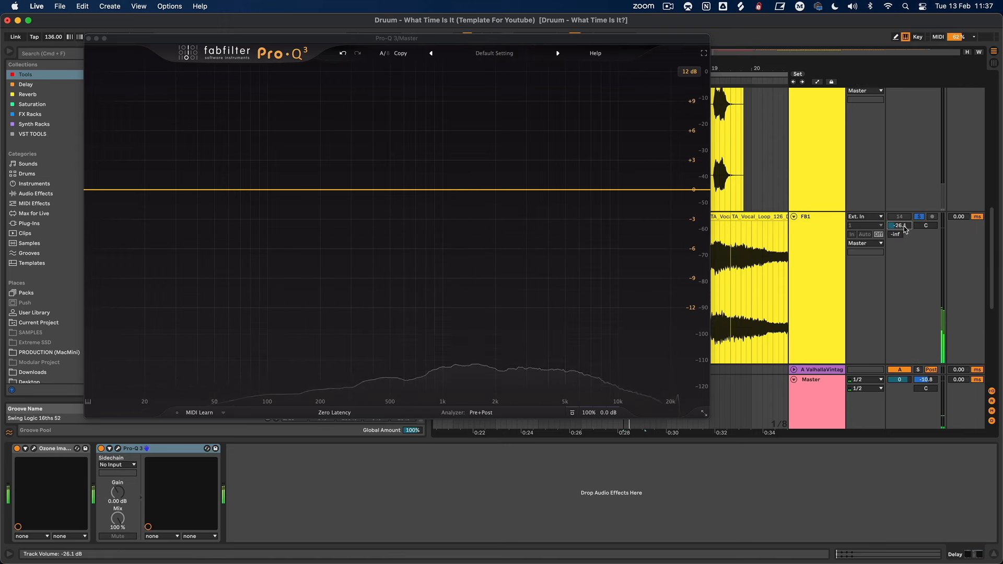
key("space")
- Close the master's Pro-Q 3 window and hide the device view to enlarge the arrangement
left_click(804, 222)
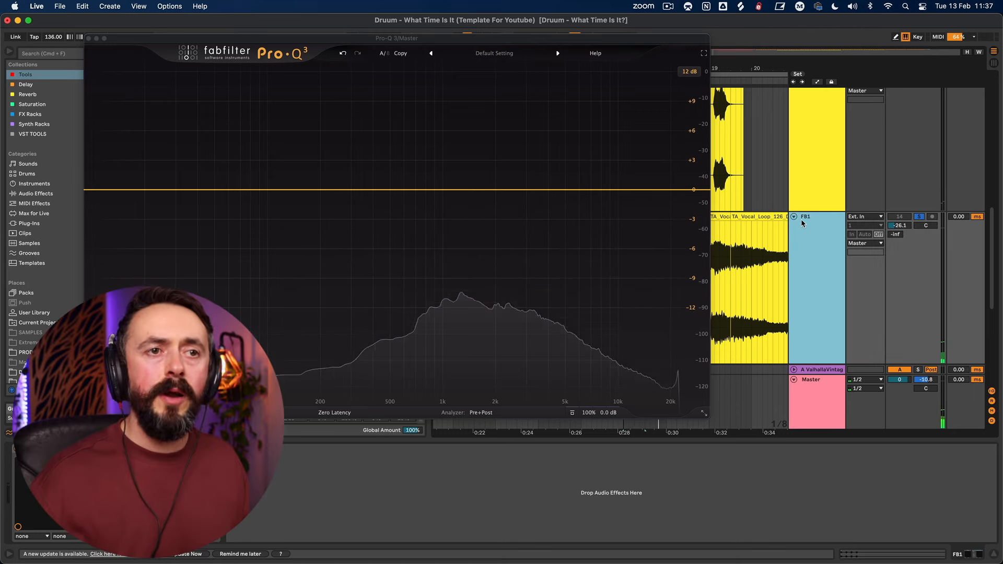
left_click(87, 38)
scroll(627, 225, "down", 3)
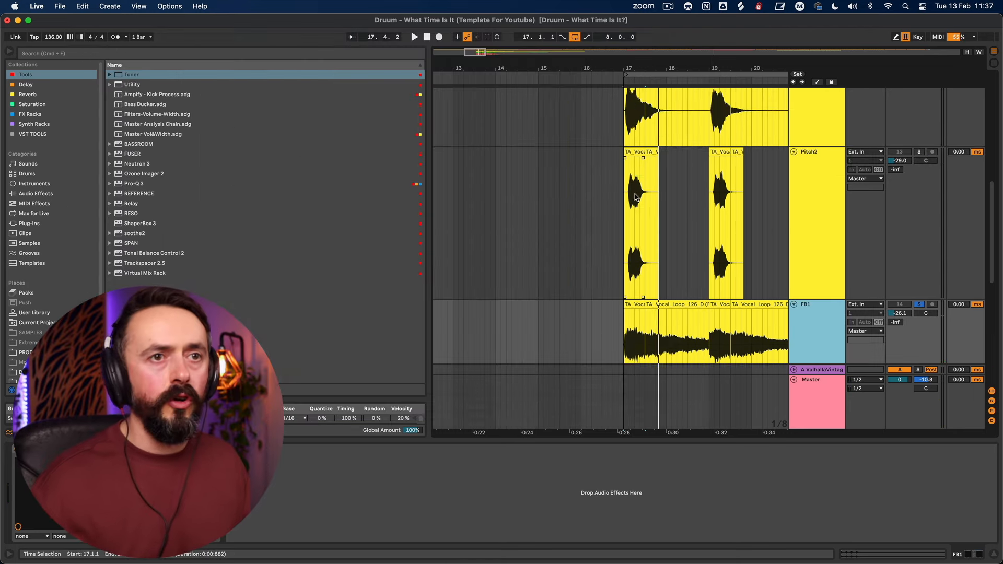
left_click(995, 553)
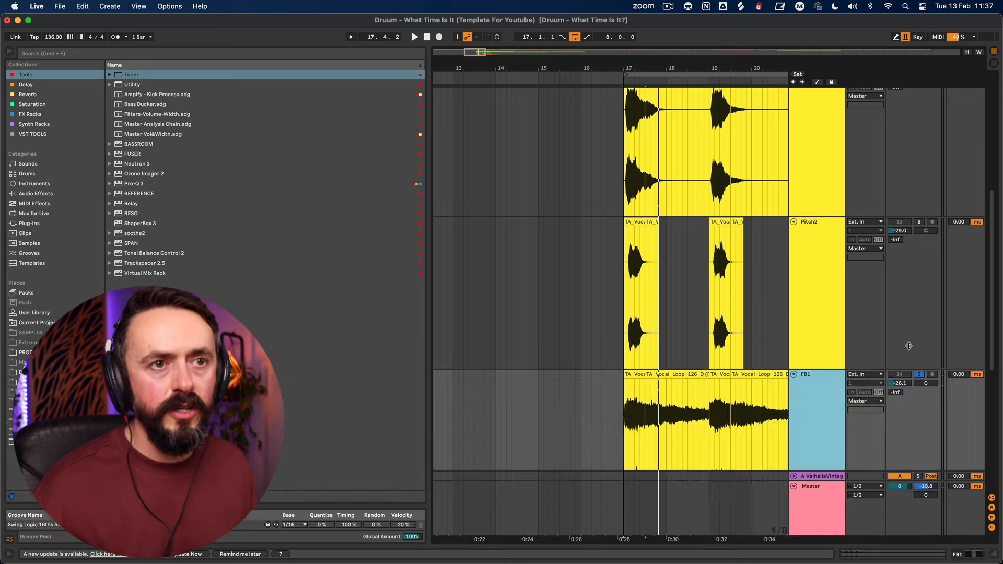
- Collapse the expanded Pitch2, Delay, Pitch1 and FB1 tracks in the arrangement
left_click(794, 223)
scroll(793, 239, "up", 5)
left_click(793, 225)
scroll(797, 231, "up", 3)
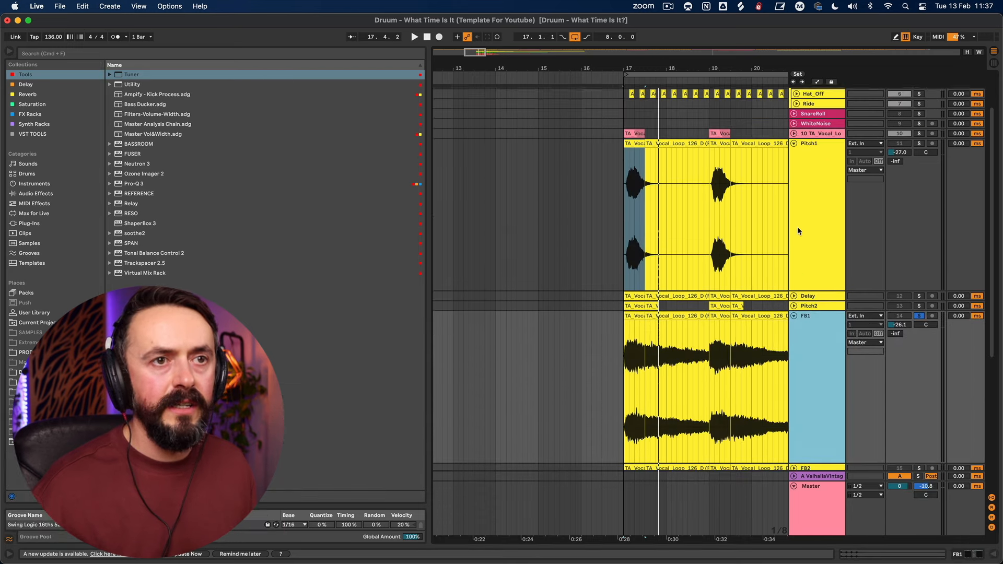
scroll(798, 231, "up", 3)
left_click(793, 201)
left_click(794, 232)
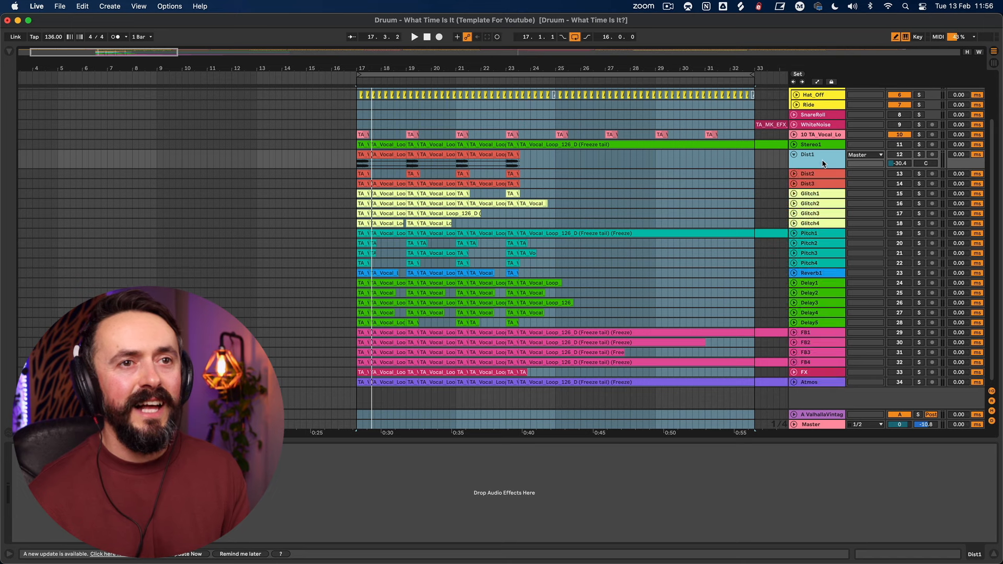
- Step the track selection from Dist1 down to Glitch3 to review the vocal layers
key("Down")
key("Down")
key("Down")
key("Down")
key("Down")
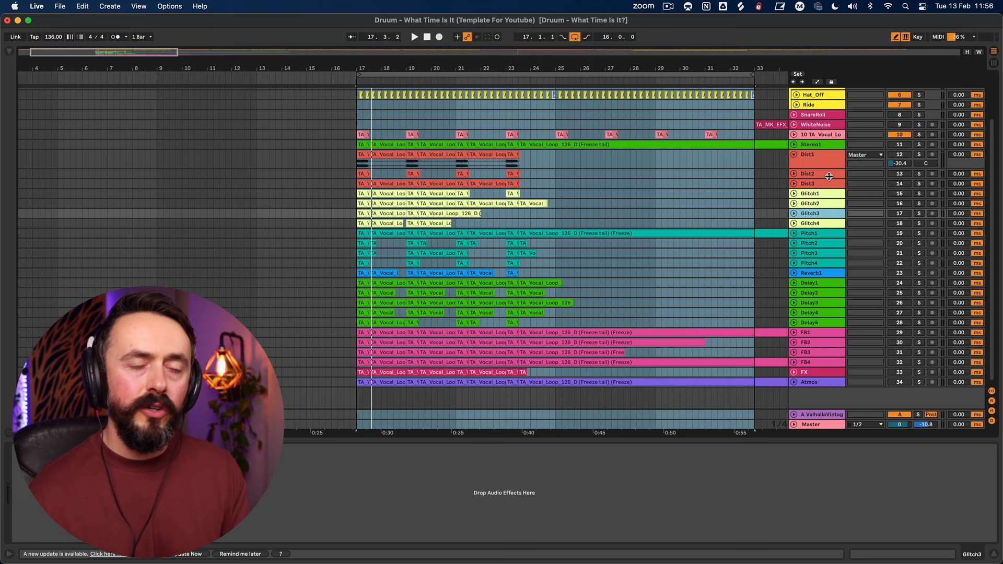
- Move the track selection from Glitch3 down through the vocal layers to FB4 to review them
key("Down")
key("Down")
key("Down")
key("Down")
key("Down")
key("Down")
key("Down")
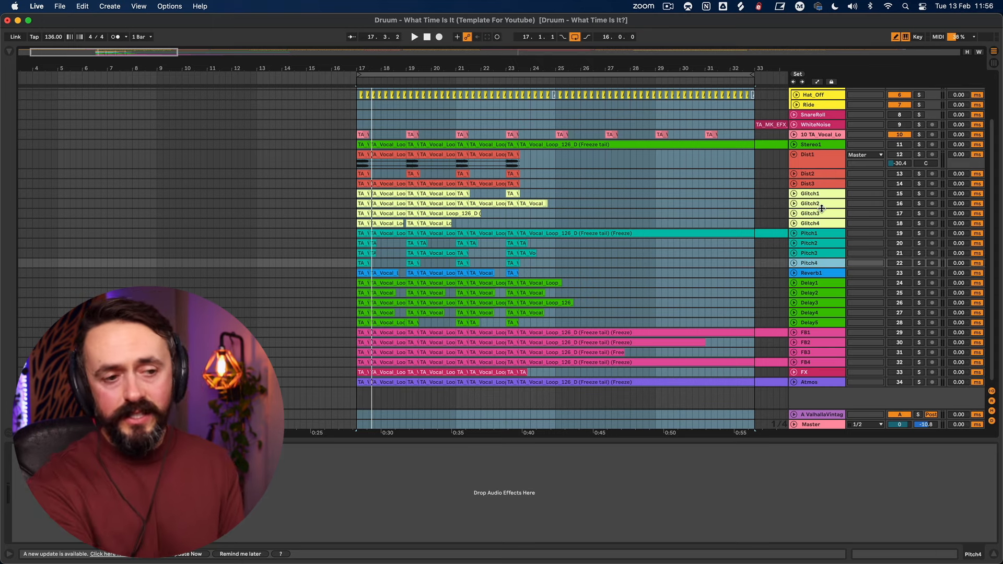
key("Down")
key("Down")
key("Down")
key("Down")
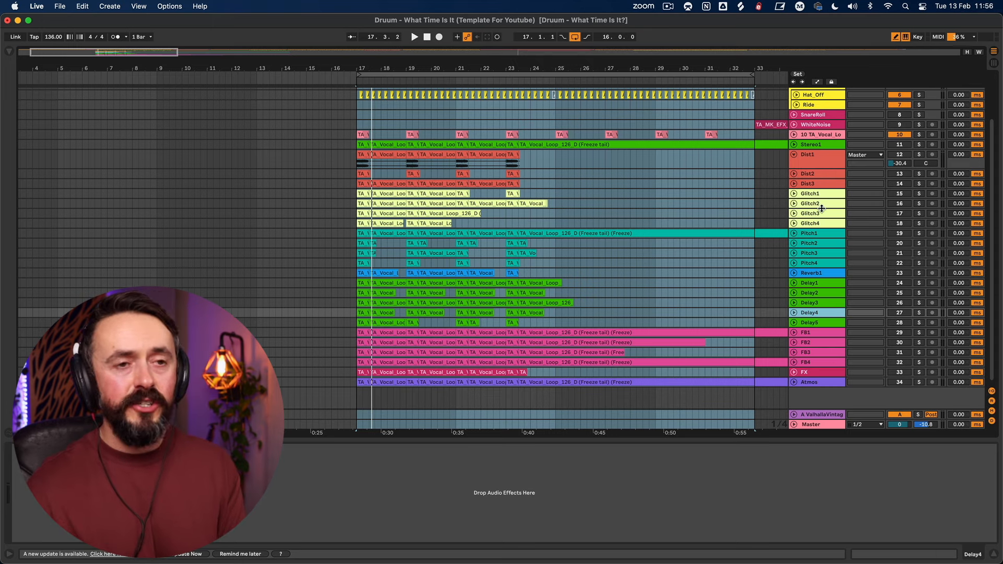
key("Down")
key("Down")
key("Down")
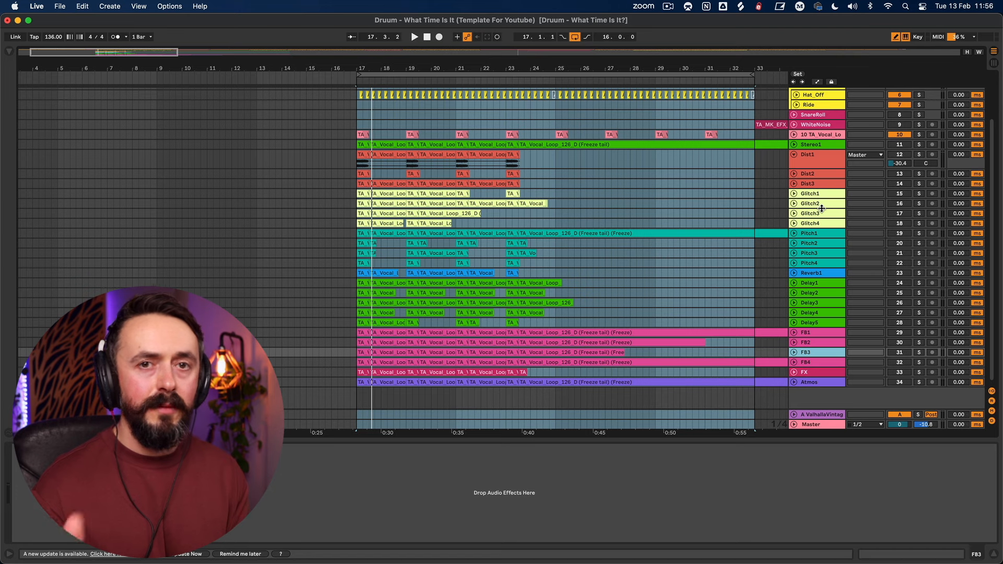
key("Down")
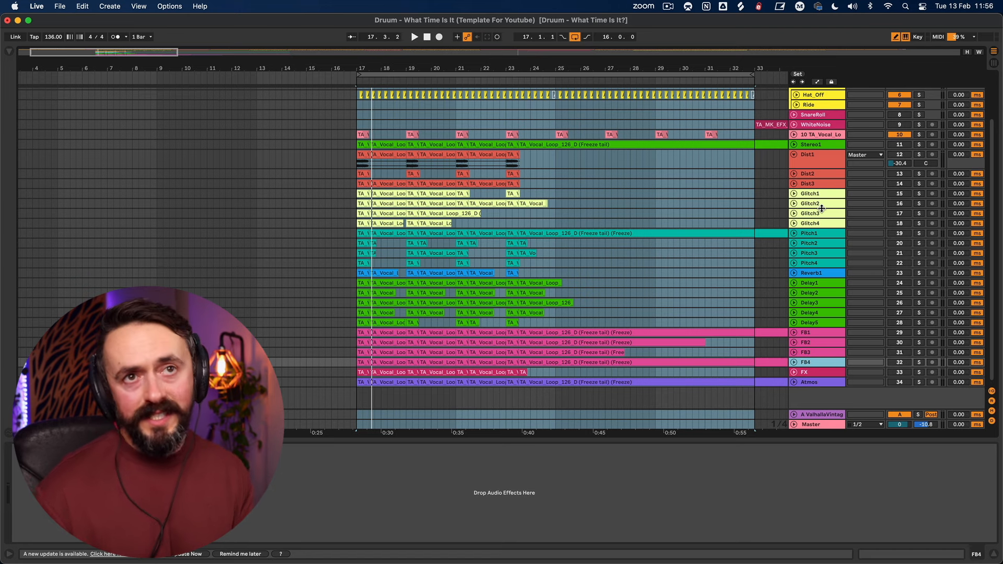
- Select the 10 TA_Vocal_Lo track's clips from bar 17 to bar 33 and play the section
left_click(832, 157)
scroll(522, 141, "up", 3)
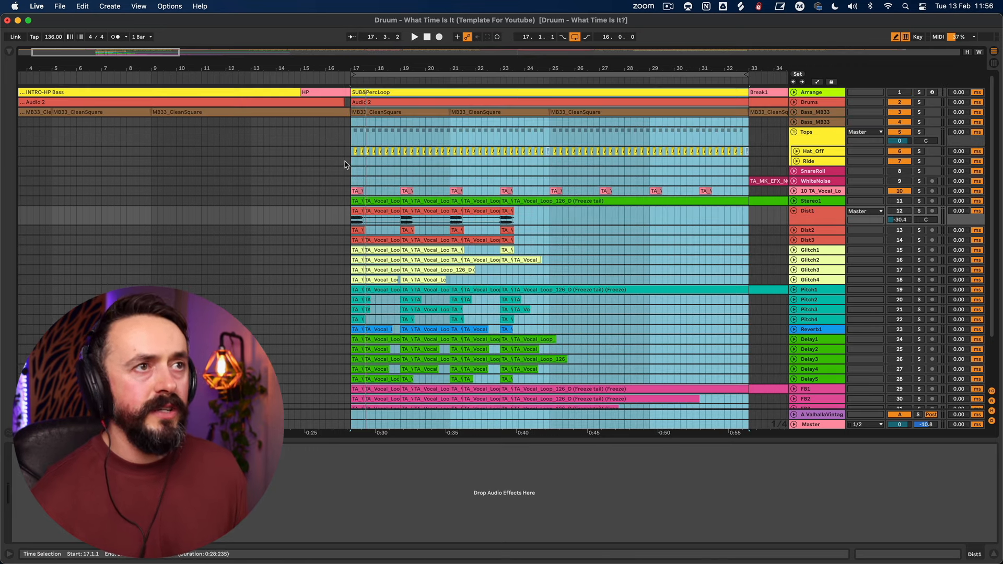
left_click(353, 190)
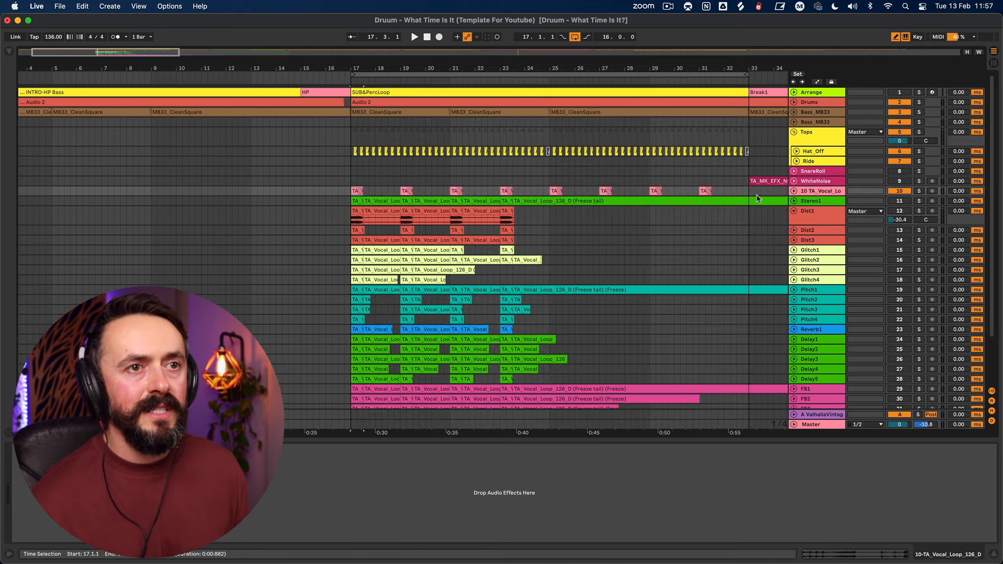
left_click(750, 195, "shift")
key("space")
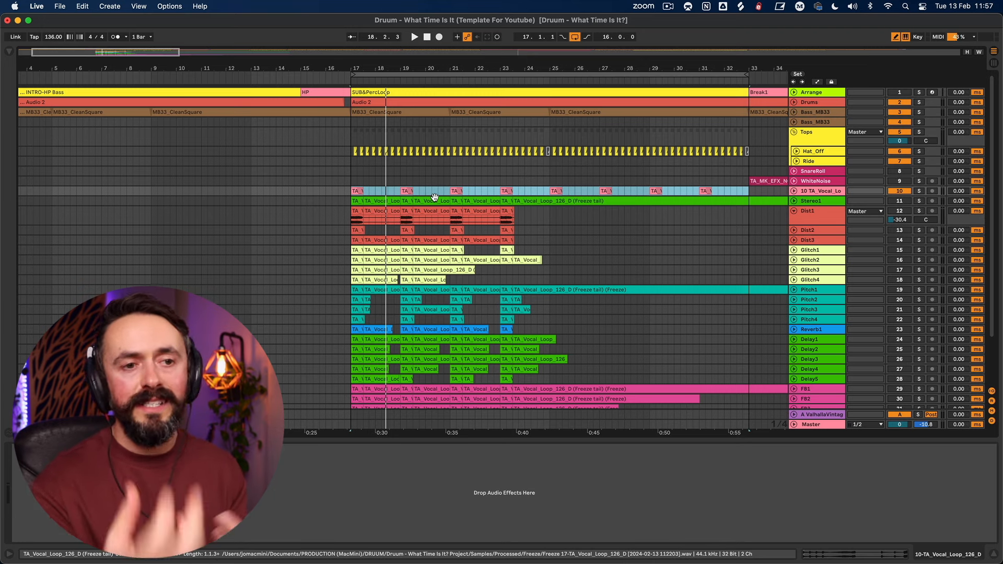
left_click(353, 213)
key("space")
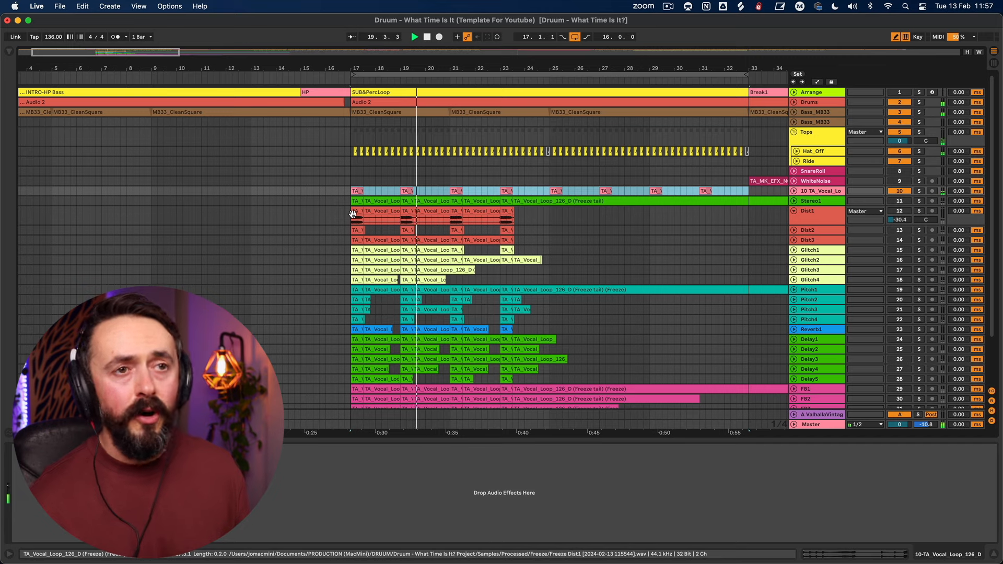
- Activate the Dist1 track, play it from its first short clip and set its volume to -33.8 dB
left_click_drag(354, 208, 363, 209)
key("space")
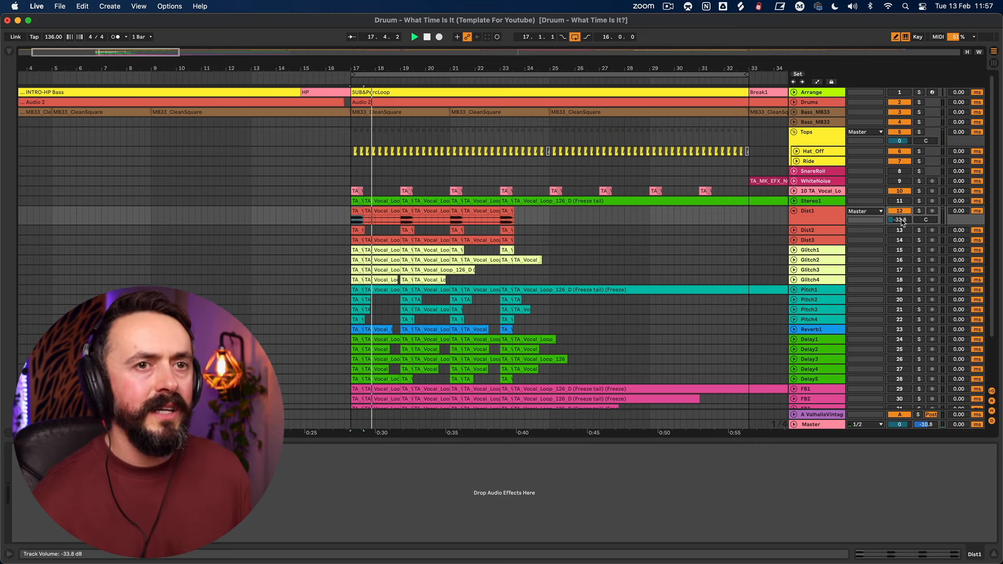
key("space")
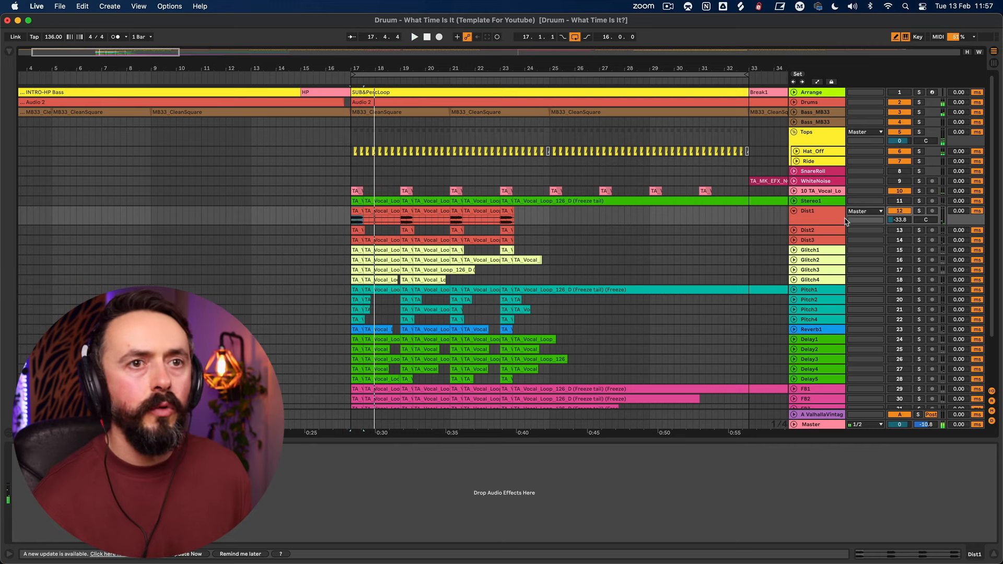
- Deactivate the Dist1 clips from bar 19 onward and remove the clip following the first short one
left_click(405, 209)
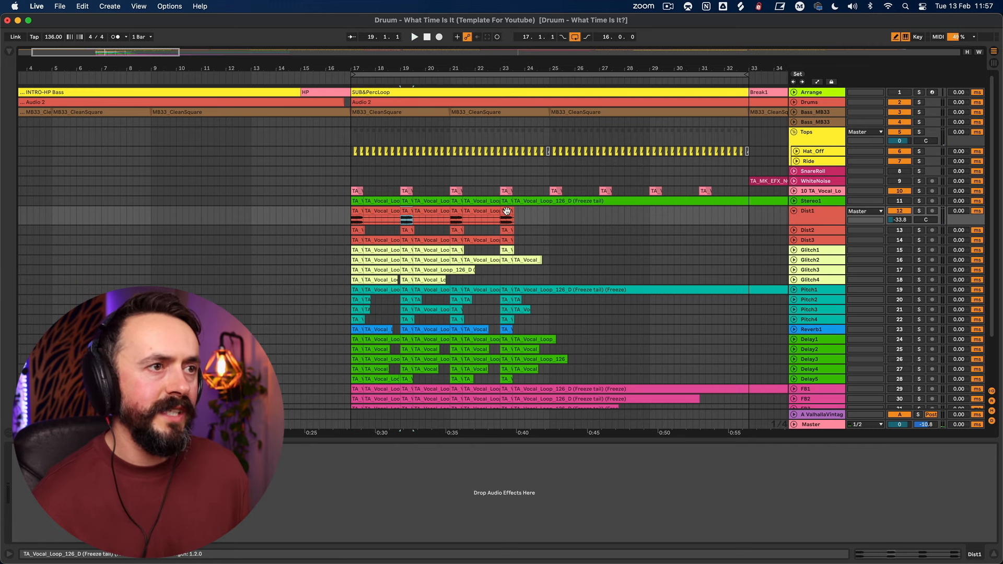
left_click(541, 217, "shift")
key("0")
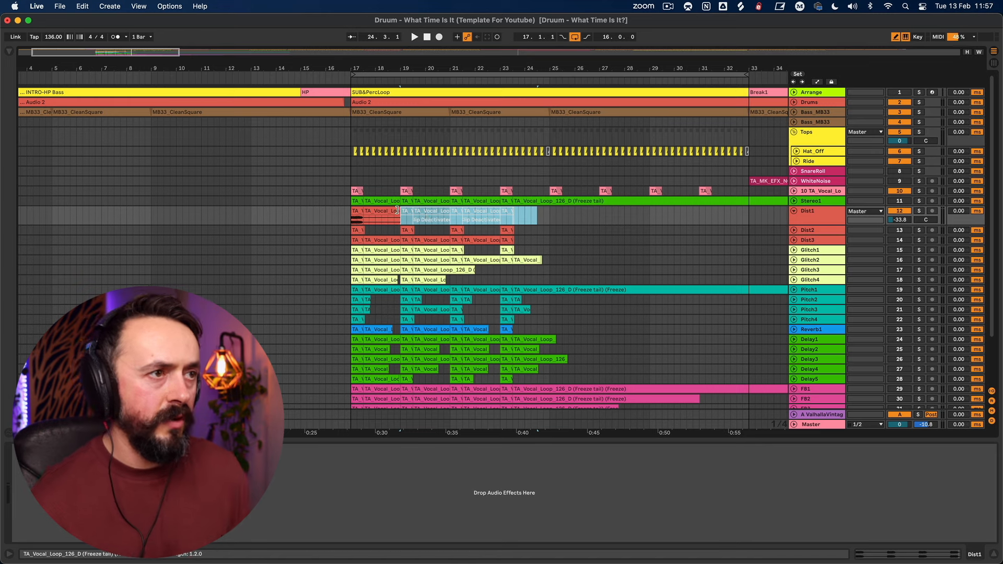
left_click_drag(388, 211, 363, 211)
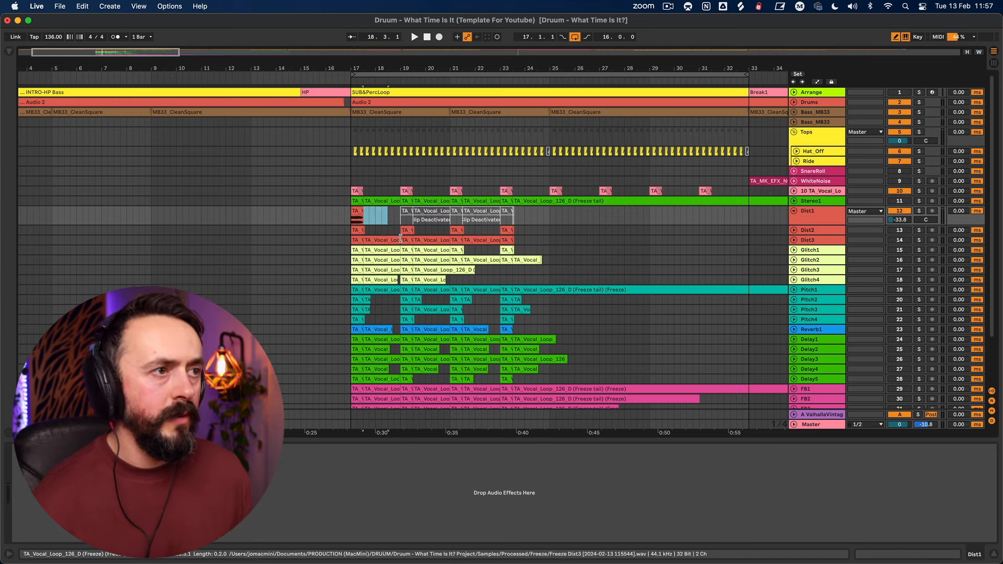
- Activate the Dist2 track, play it, and deactivate all its clips except the one at bar 19
left_click(454, 235)
key("Right")
key("Up")
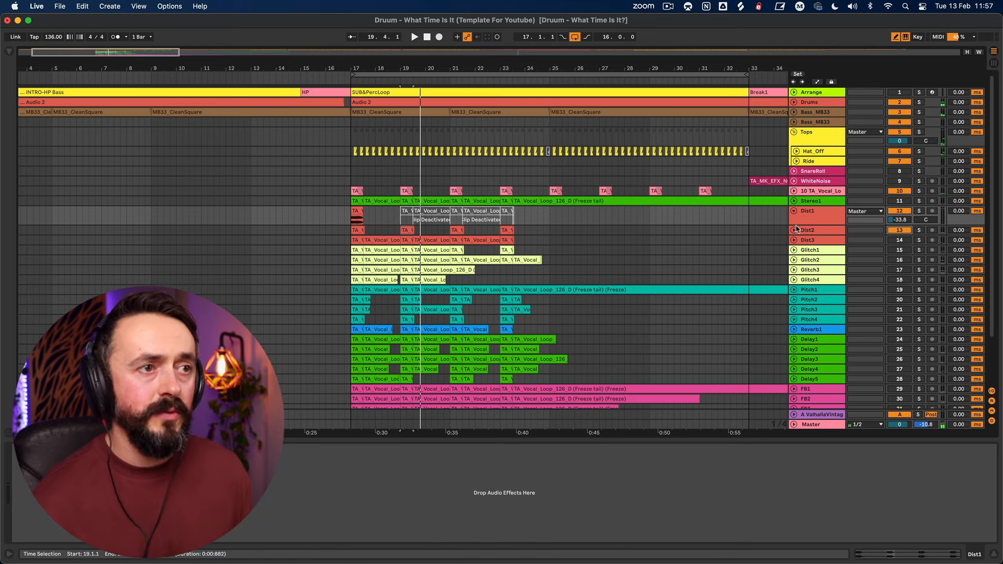
left_click(408, 226)
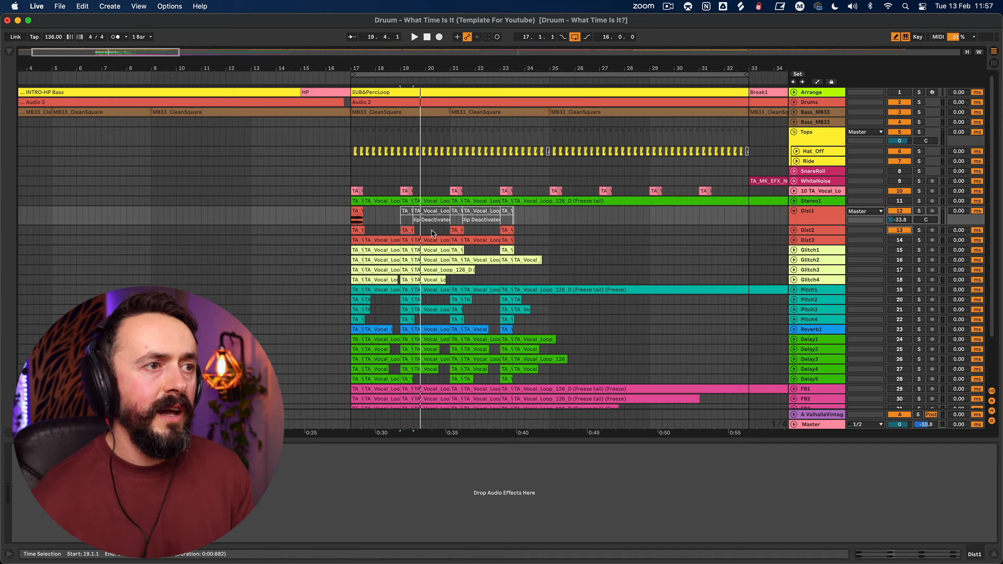
left_click_drag(432, 233, 562, 231)
left_click_drag(378, 232, 318, 231)
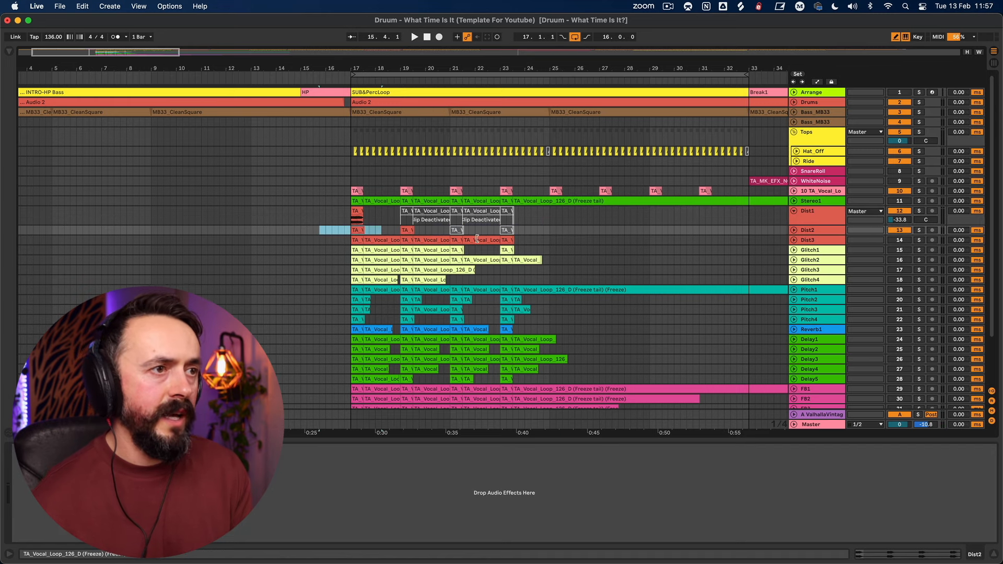
key("0")
- Activate and expand the Glitch2 track, and deactivate all its clips except those between bars 21 and 23
left_click(456, 239)
left_click(555, 243)
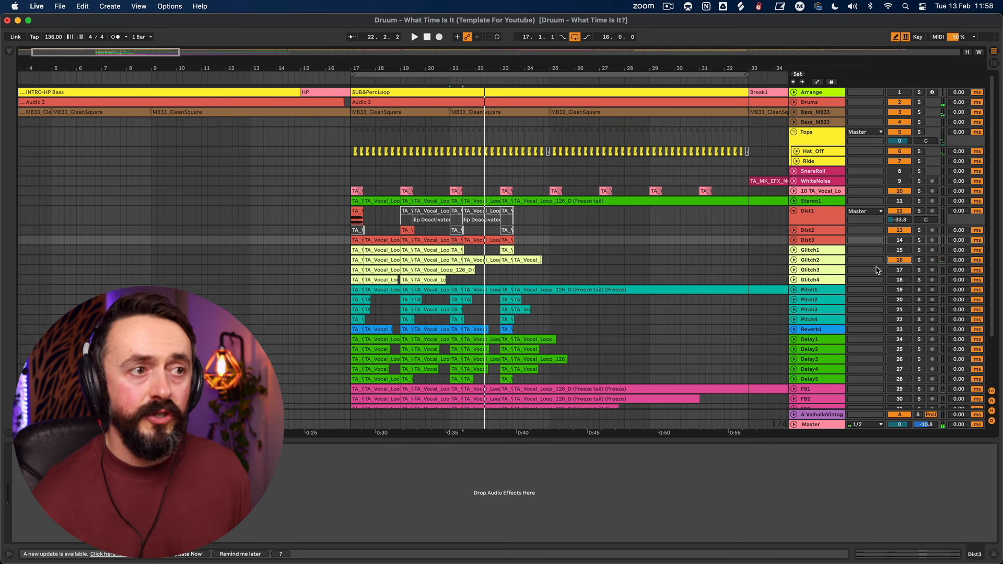
left_click(793, 260)
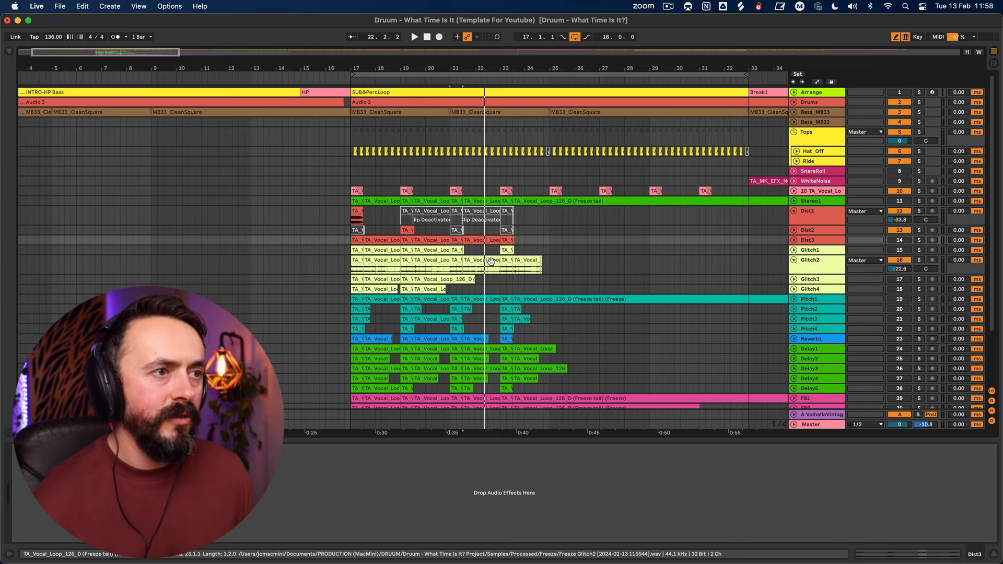
left_click(438, 259)
left_click(357, 260, "shift")
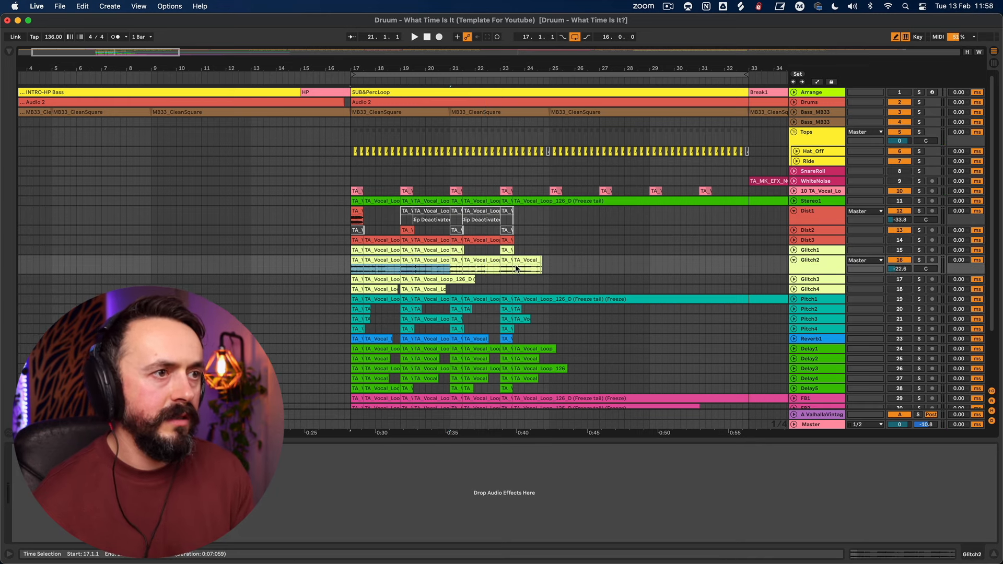
key("0")
left_click(540, 260)
key("0")
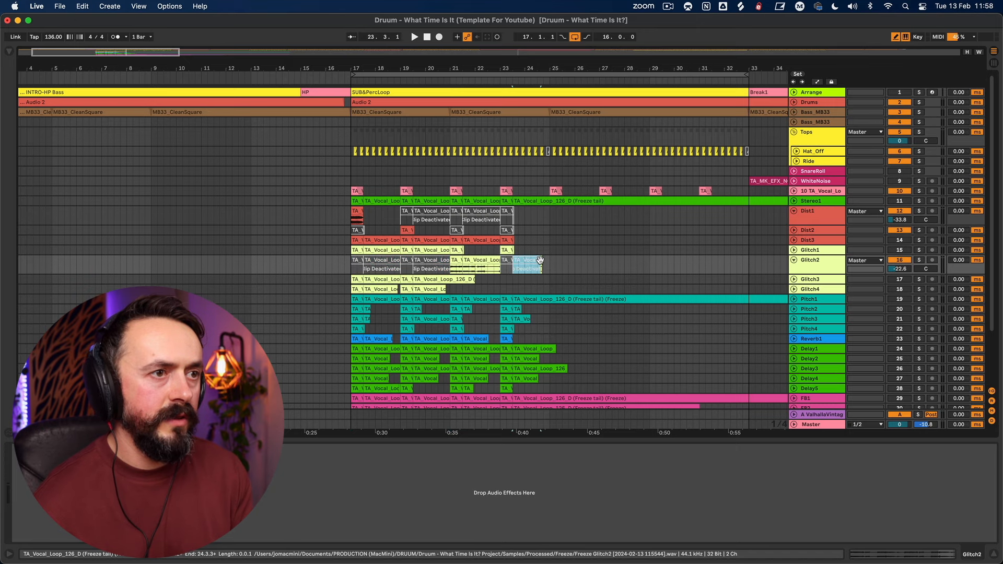
- Enlarge the Glitch2 track for a closer waveform view and play it from bar 21
left_click_drag(475, 79, 528, 141)
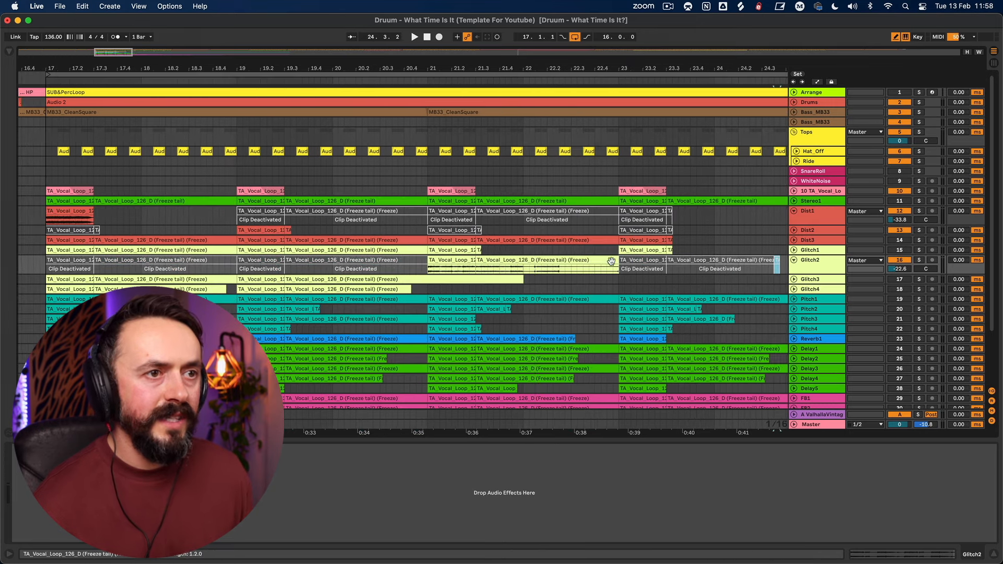
left_click_drag(805, 273, 804, 282)
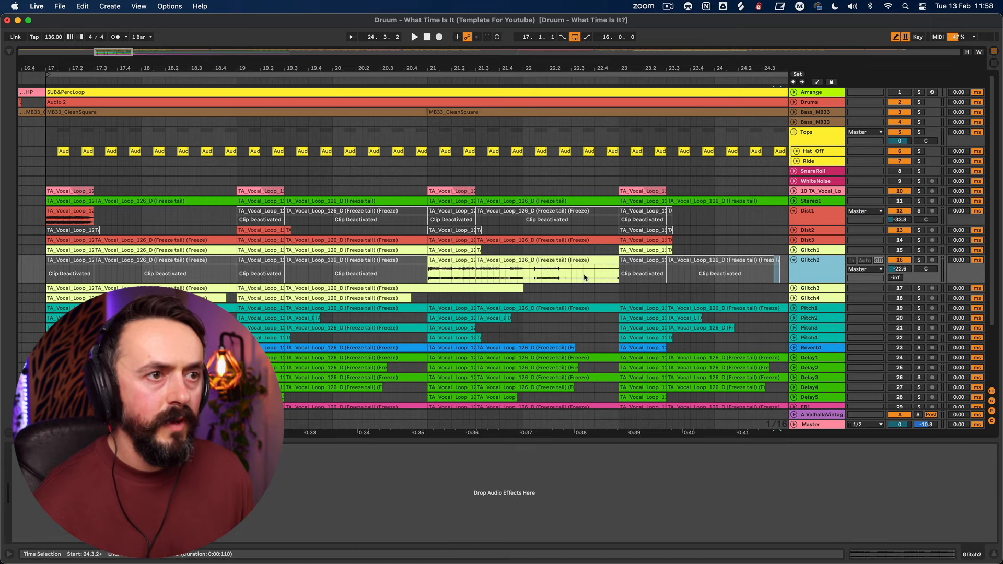
left_click(473, 257)
key("space")
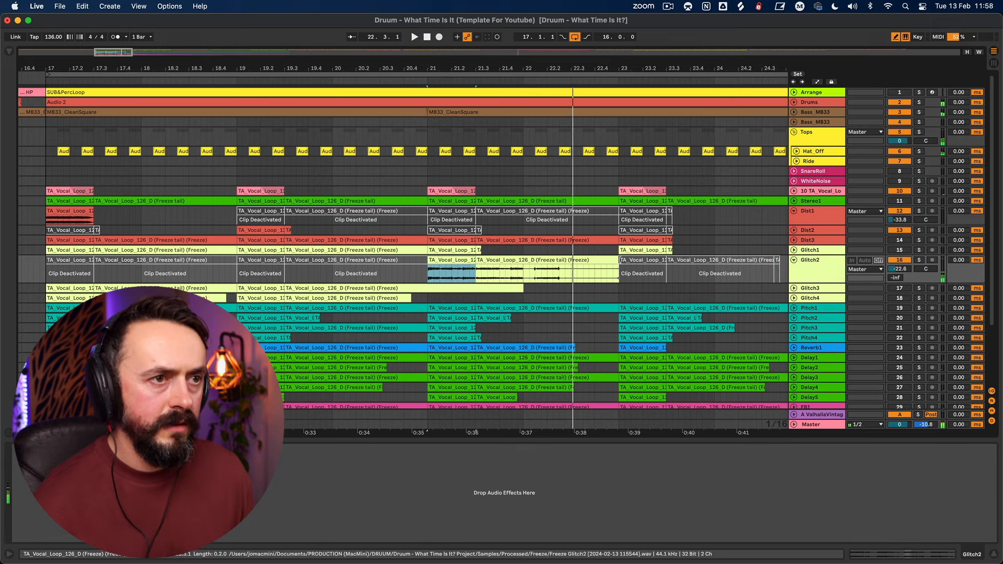
key("space")
- Shorten the active Glitch2 audio to end at bar 22 and consolidate it into one clip starting at bar 21
left_click(559, 261)
key("Delete")
key("super+z")
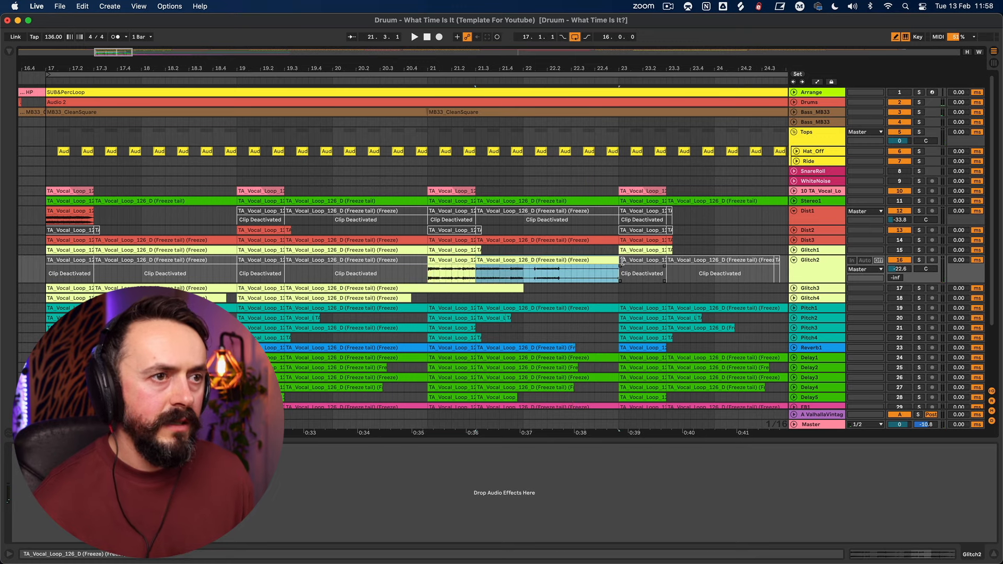
left_click_drag(549, 257, 523, 258)
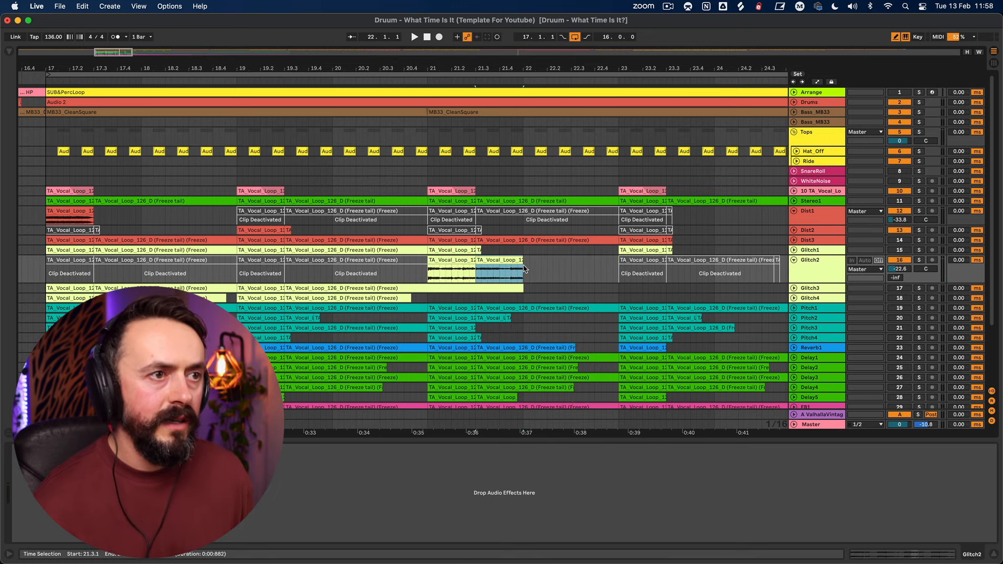
key("super+j")
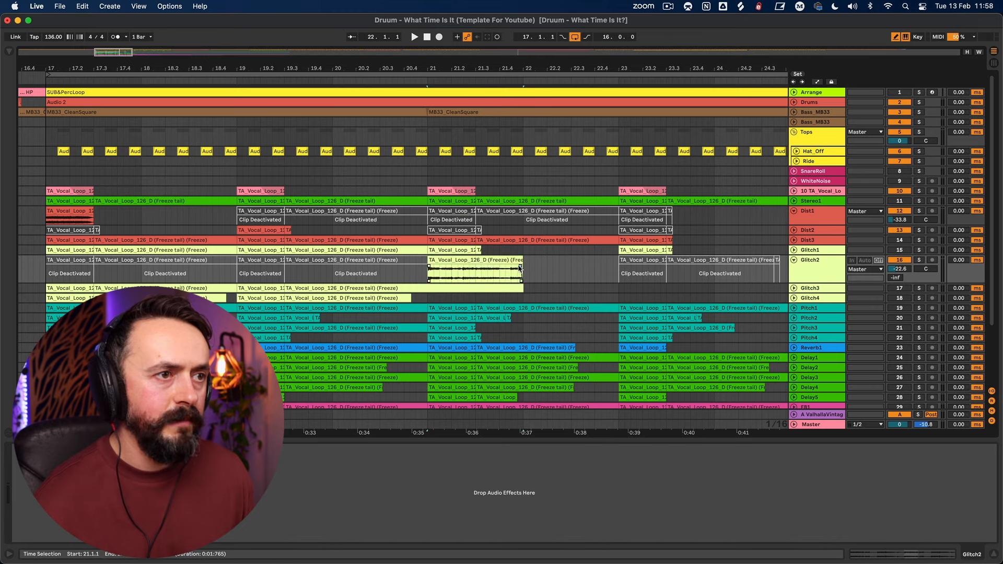
- Play the arrangement from bar 17 to check the vocal layers
left_click(84, 260)
key("space")
key("0")
key("space")
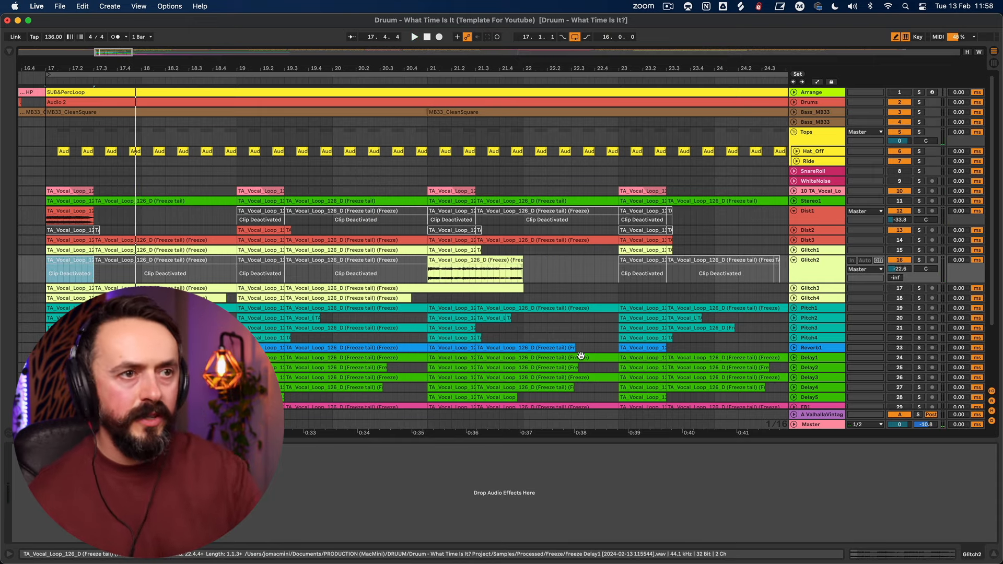
- Play the section from bar 23, and activate and expand the Pitch1 track
left_click_drag(621, 71, 544, 49)
left_click(612, 267)
left_click(550, 262)
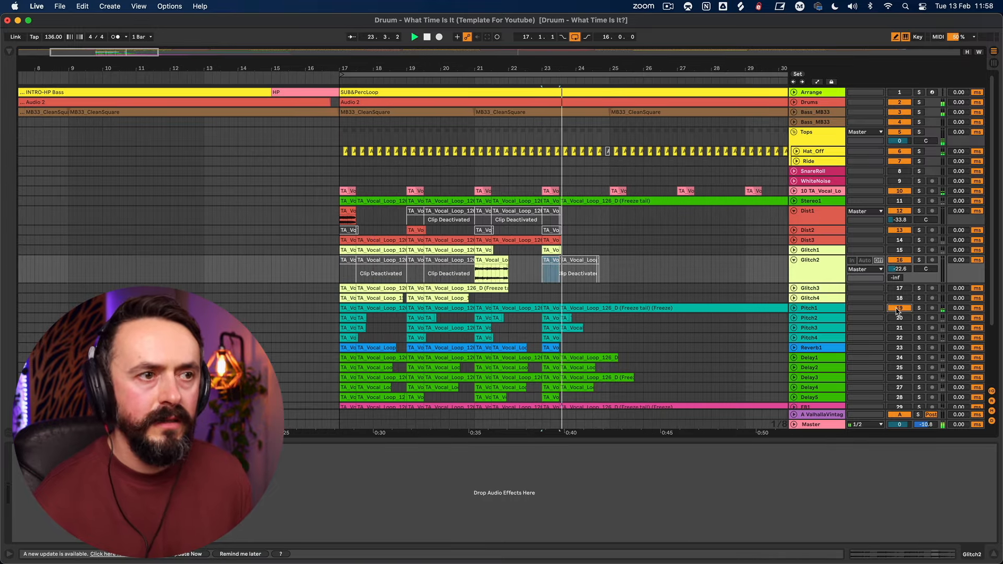
left_click(794, 308)
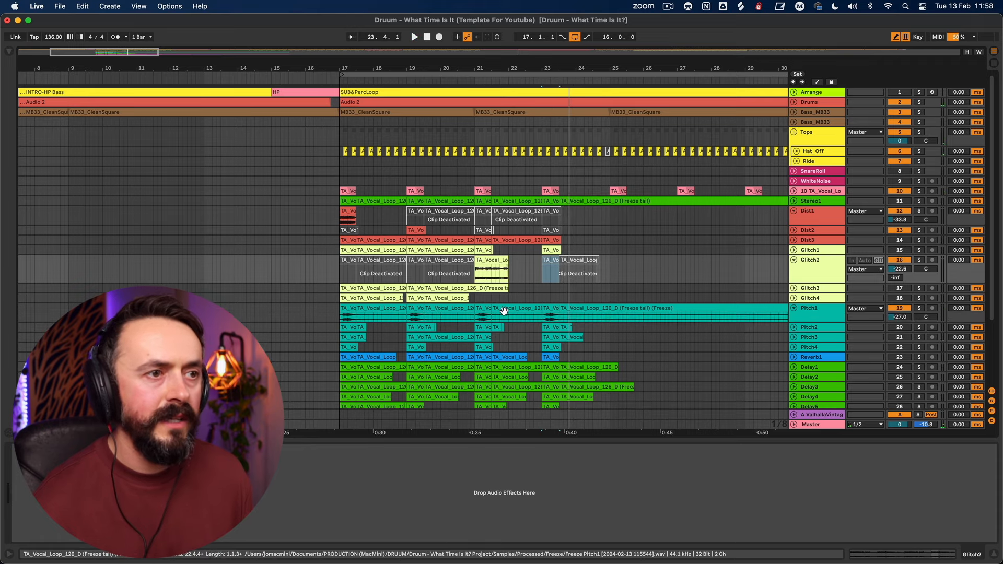
- Deactivate the Pitch1 clips before bar 23, cut the remaining audio to end at bar 24, and enlarge the track
key("space")
key("0")
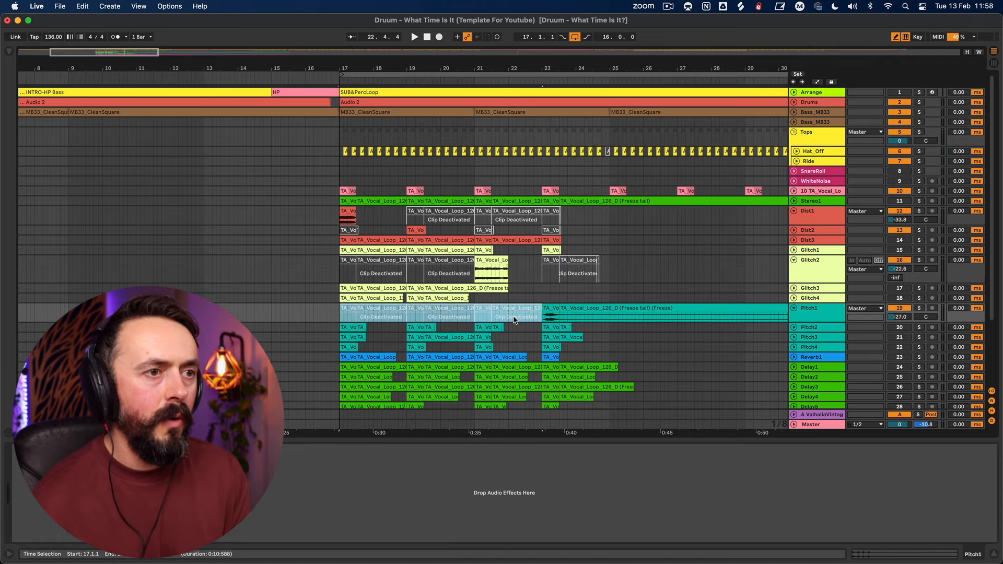
scroll(575, 309, "right", 1)
left_click(577, 309)
key("0")
left_click(551, 308)
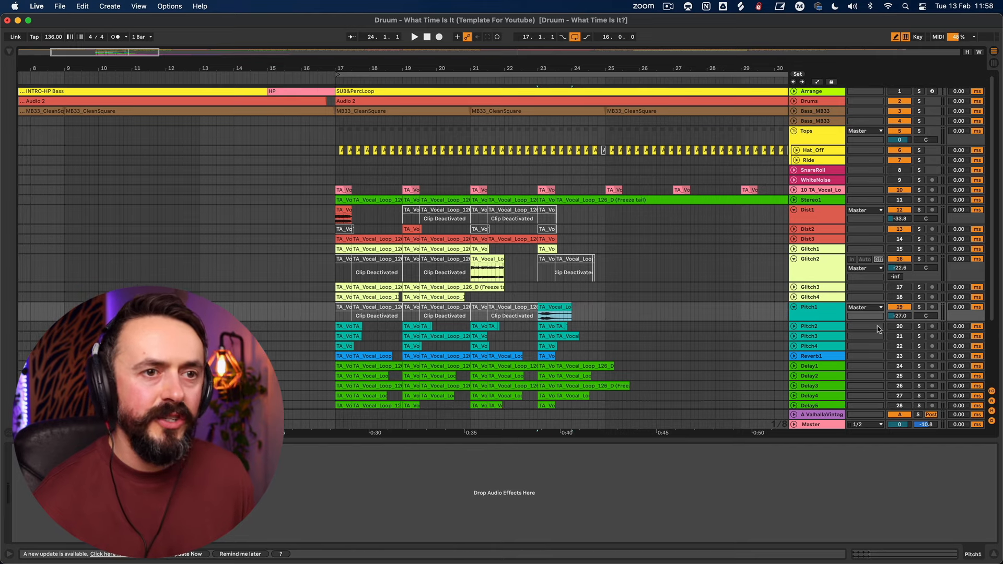
left_click_drag(837, 320, 836, 330)
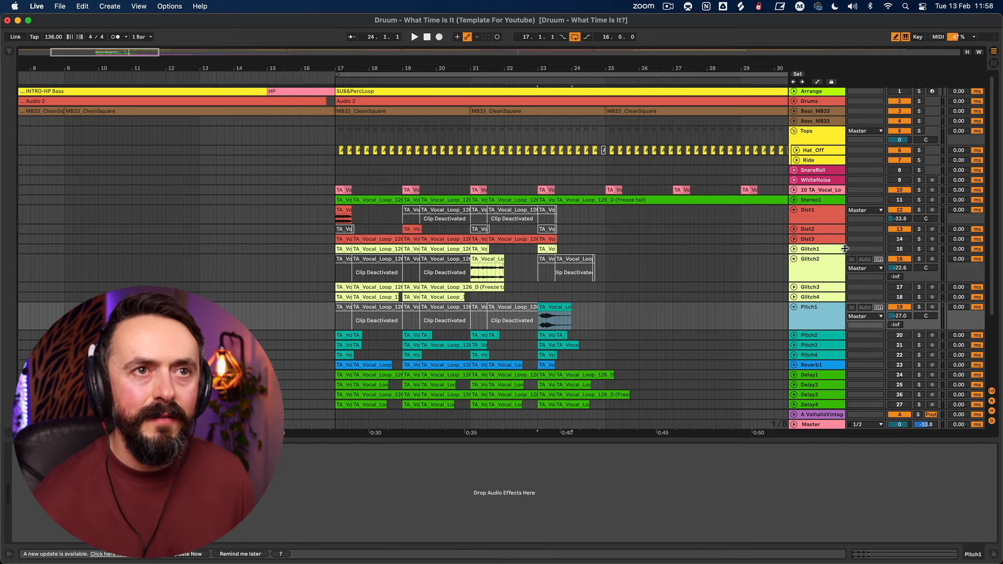
left_click(576, 315)
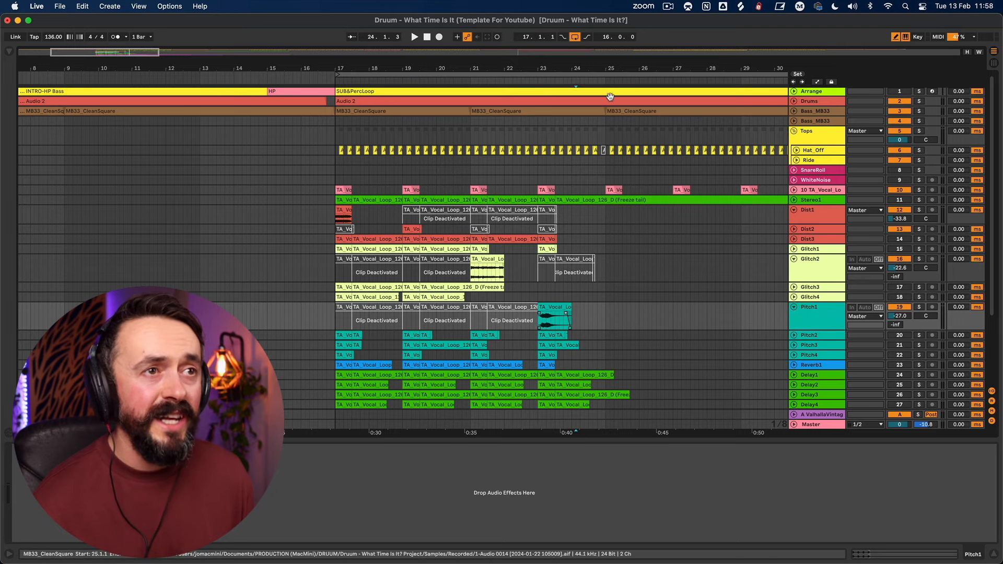
- Duplicate the Pitch2, Pitch3, Pitch4 and Reverb1 clips from bars 17–25 into bars 25–33
left_click_drag(583, 68, 481, 52)
left_click(335, 334)
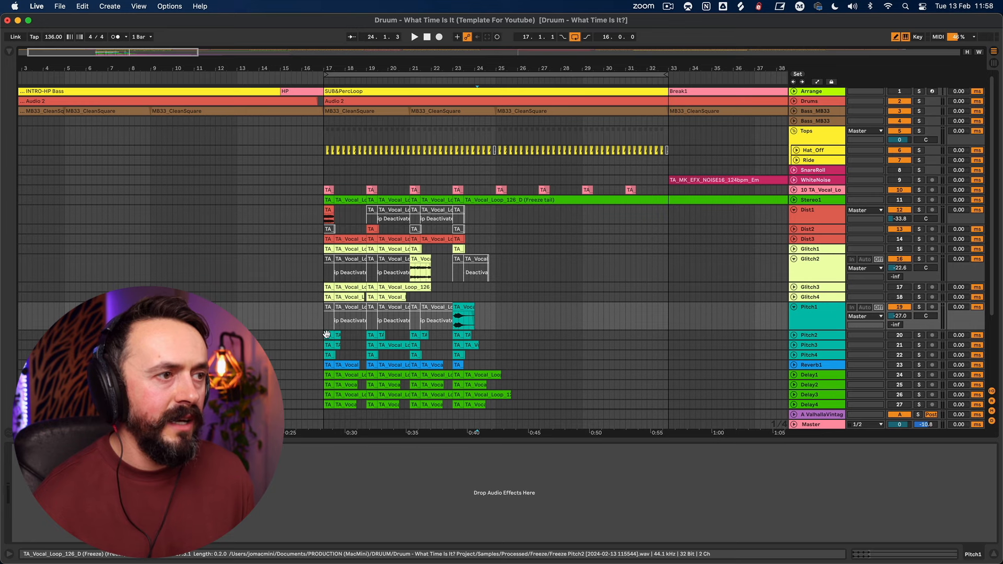
scroll(426, 349, "down", 5)
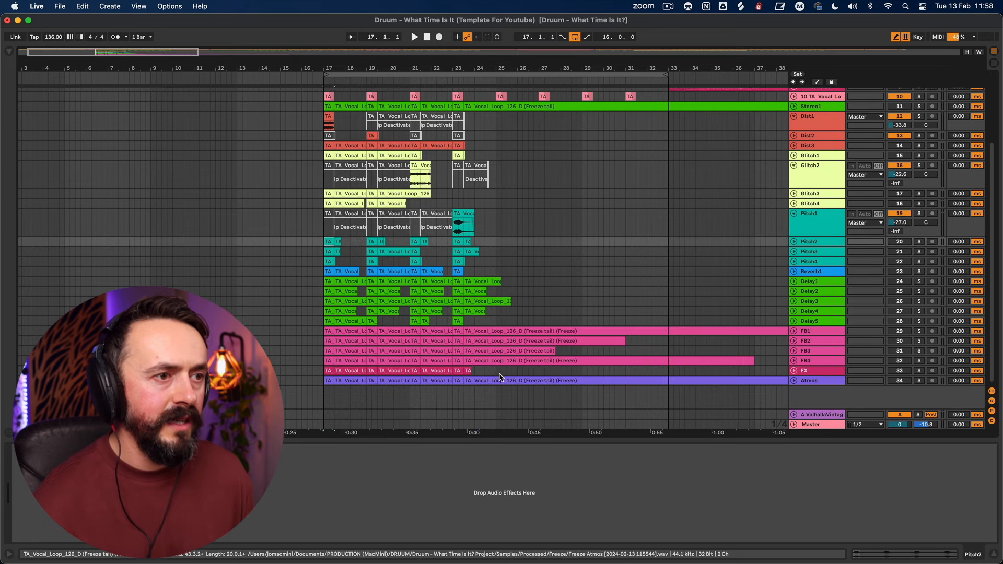
left_click(496, 271, "shift")
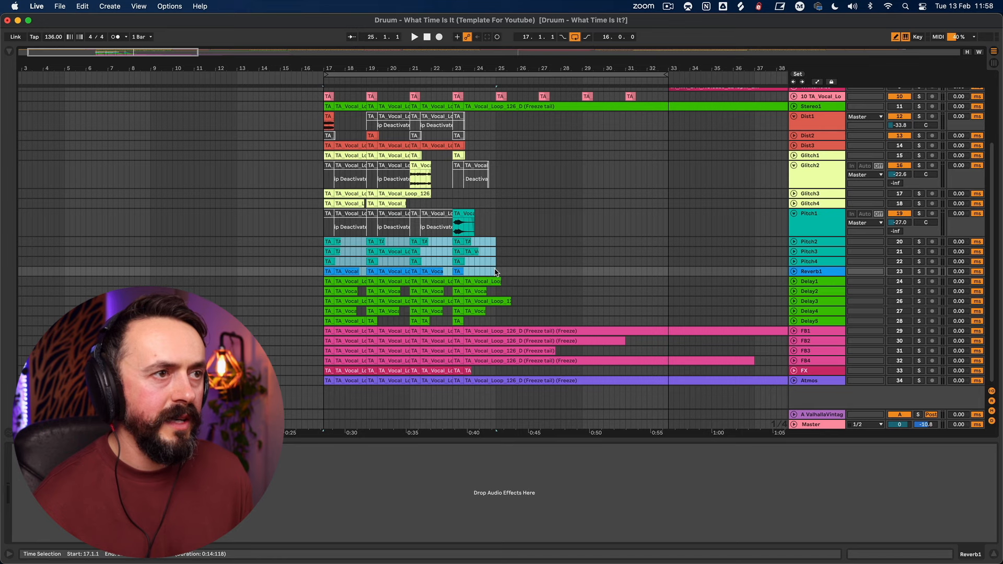
key("super+d")
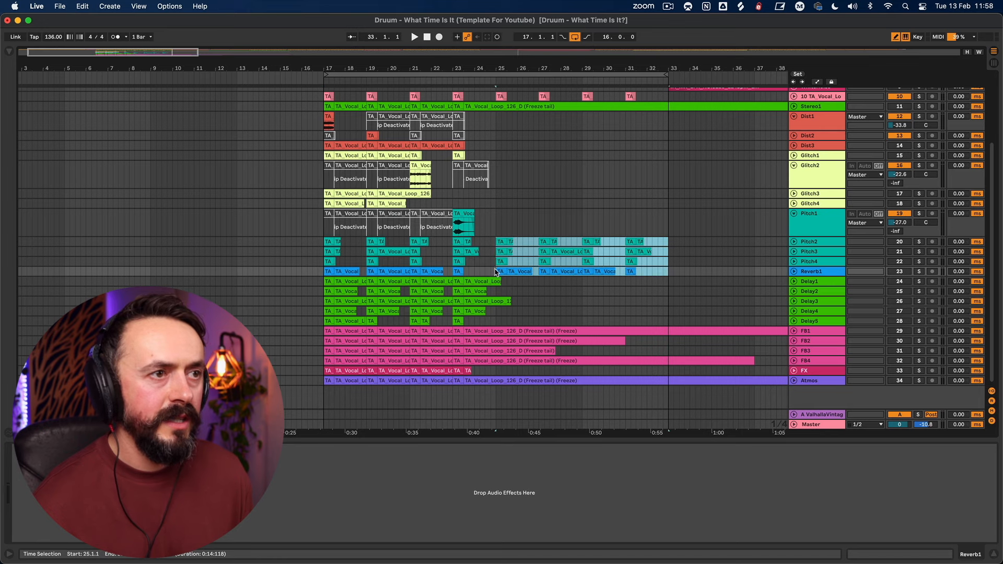
- Duplicate the bars 17–25 clips of Delay1 to Delay5 and of FX into bars 25–33
left_click(333, 281)
left_click(491, 322, "shift")
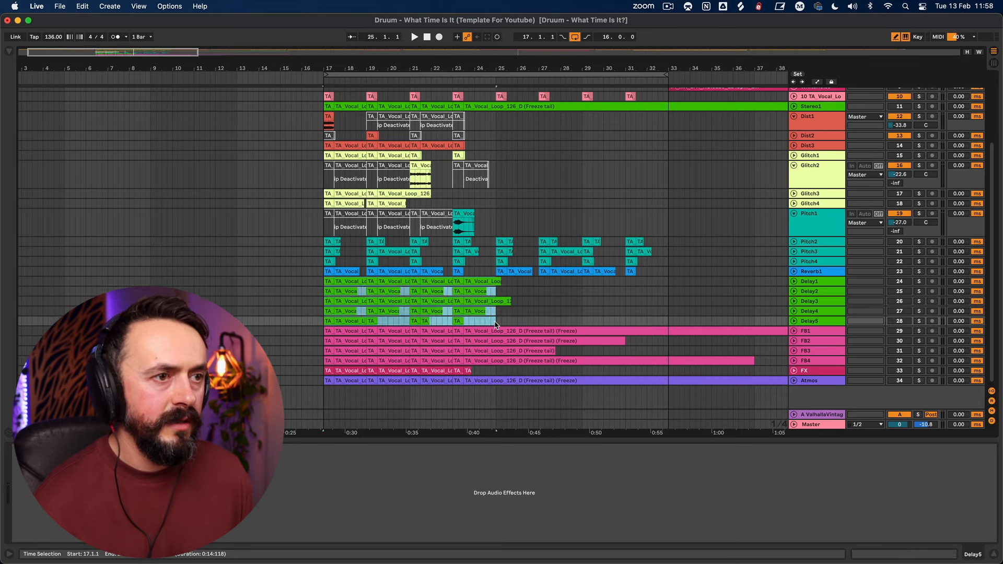
key("super+d")
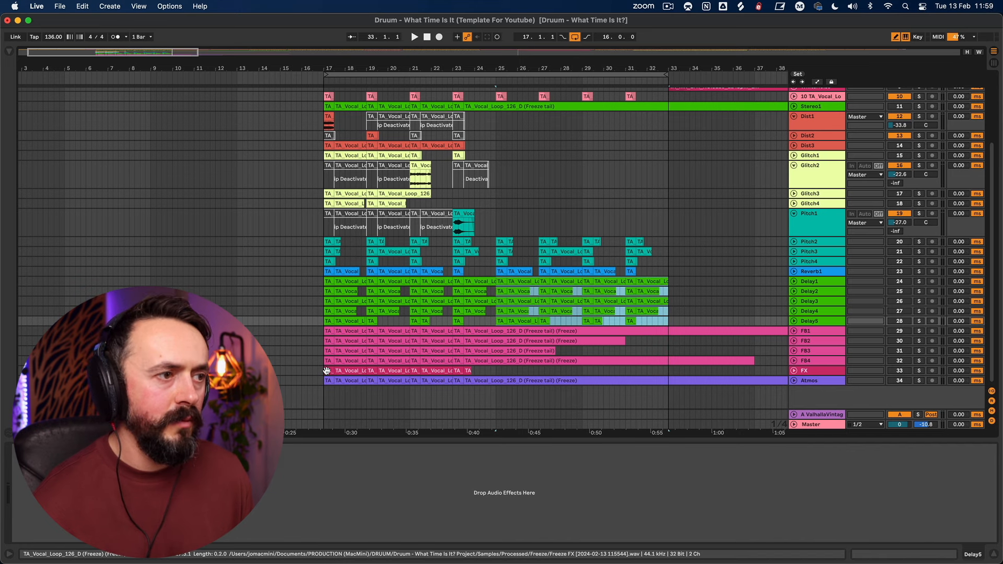
left_click(482, 372)
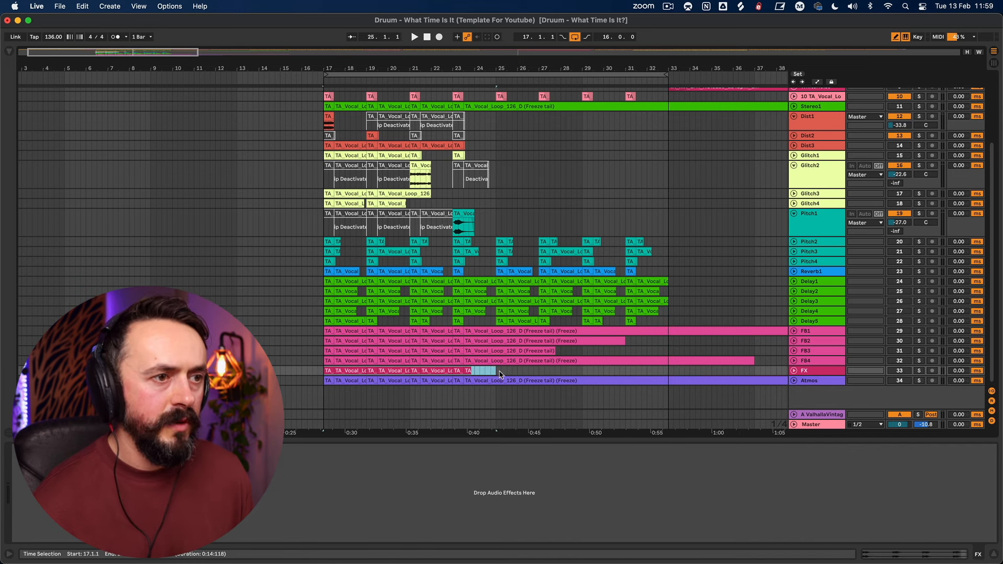
key("super+d")
- Play the activated Atmos layer from bar 25, unfold its track, split the audio at bar 25 and deactivate everything before it
left_click(498, 100)
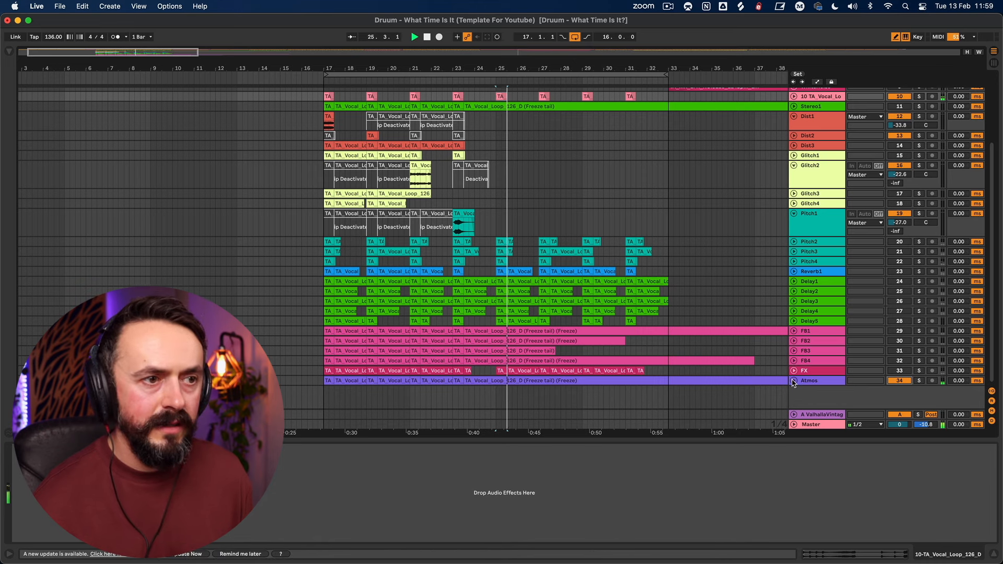
left_click(793, 381)
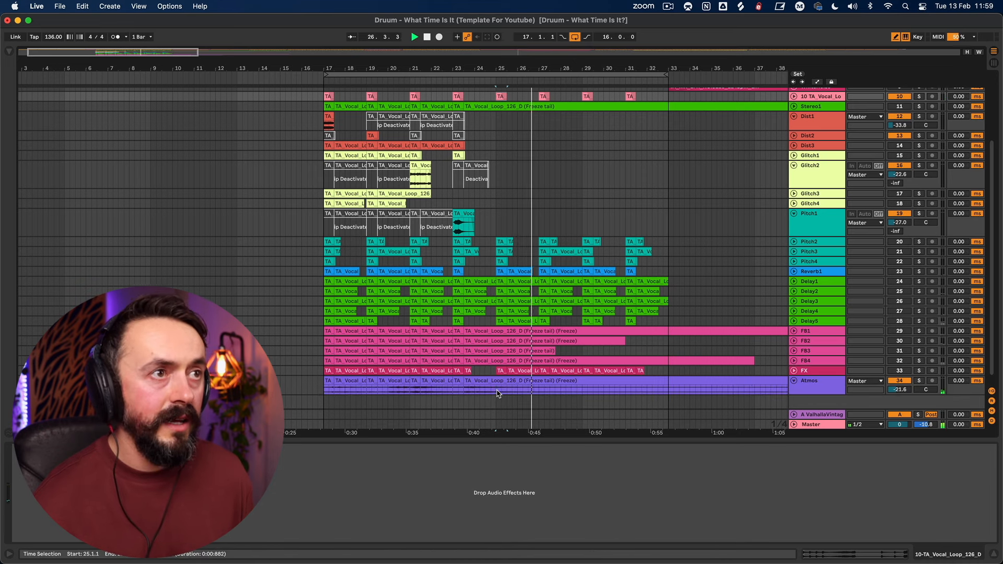
left_click(497, 393)
key("super+e")
left_click(479, 381)
left_click(330, 381, "shift")
key("0")
- Remove the Atmos audio after bar 33, enlarge the track and shorten the remaining clip to end at bar 27
left_click(571, 390)
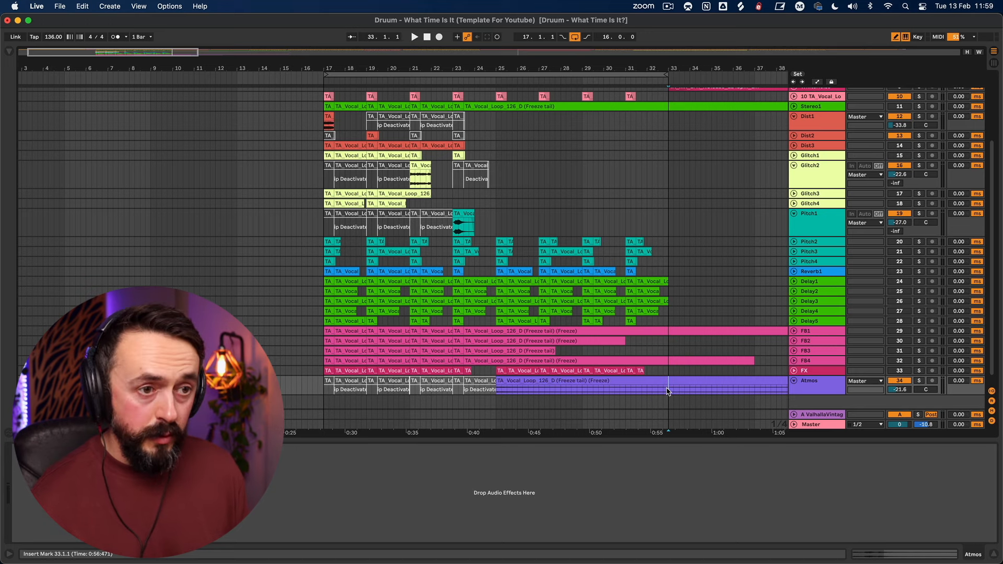
left_click_drag(667, 391, 814, 420)
scroll(668, 347, "down", 2)
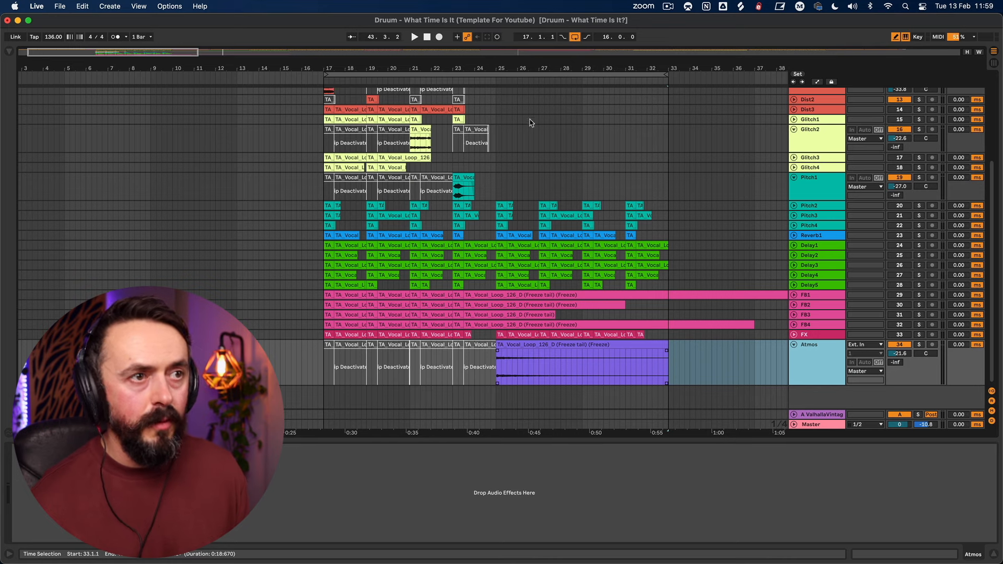
left_click_drag(666, 345, 538, 345)
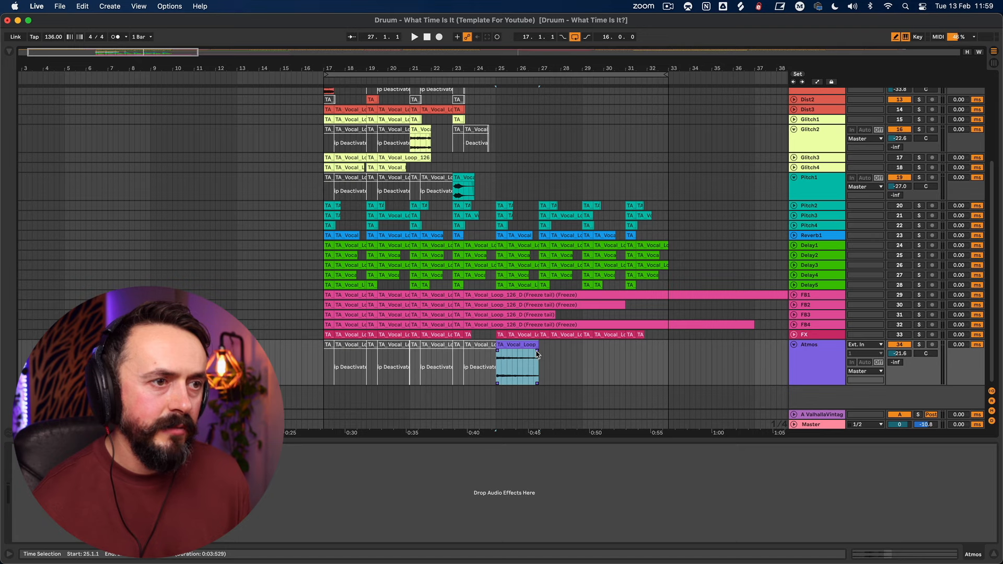
- Play the shortened Atmos clip and add a fade-out starting at about bar 26
left_click(518, 344)
key("space")
left_click_drag(536, 350, 516, 353)
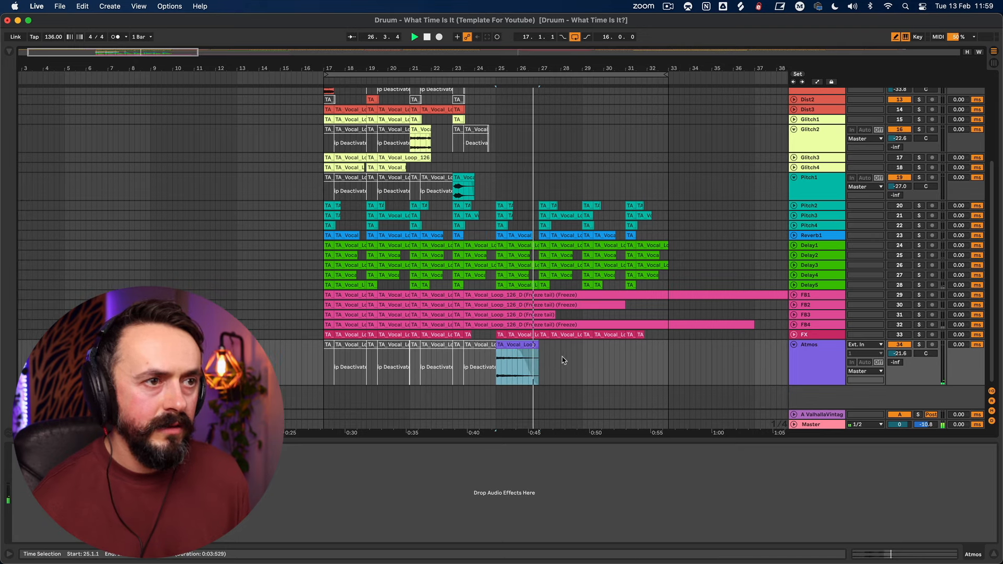
- Audition Pitch2, Pitch3, Reverb1 and Delay1 in turn from bar 27, leaving only Delay1 of these active
scroll(561, 355, "up", 3)
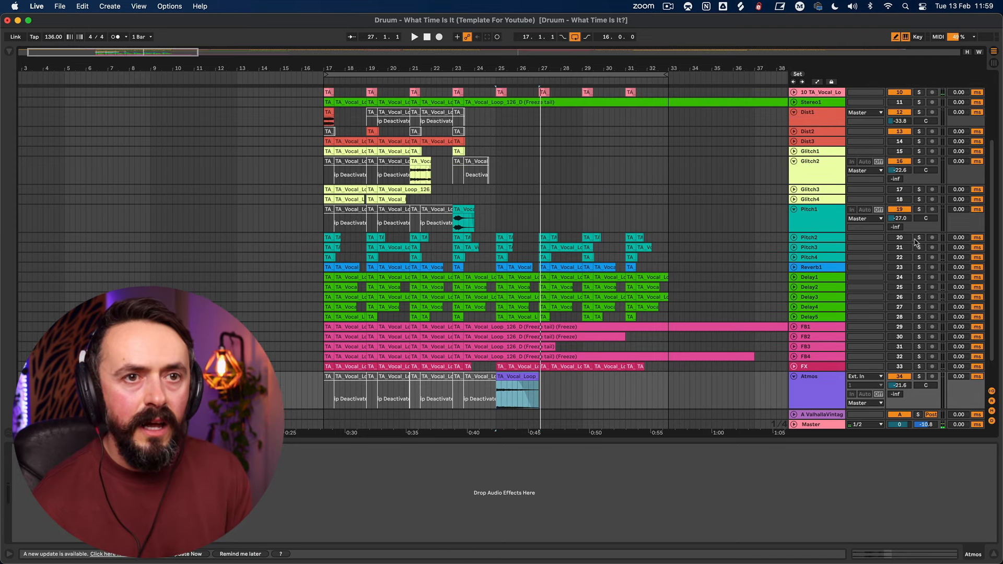
left_click(899, 238)
left_click(545, 236)
key("space")
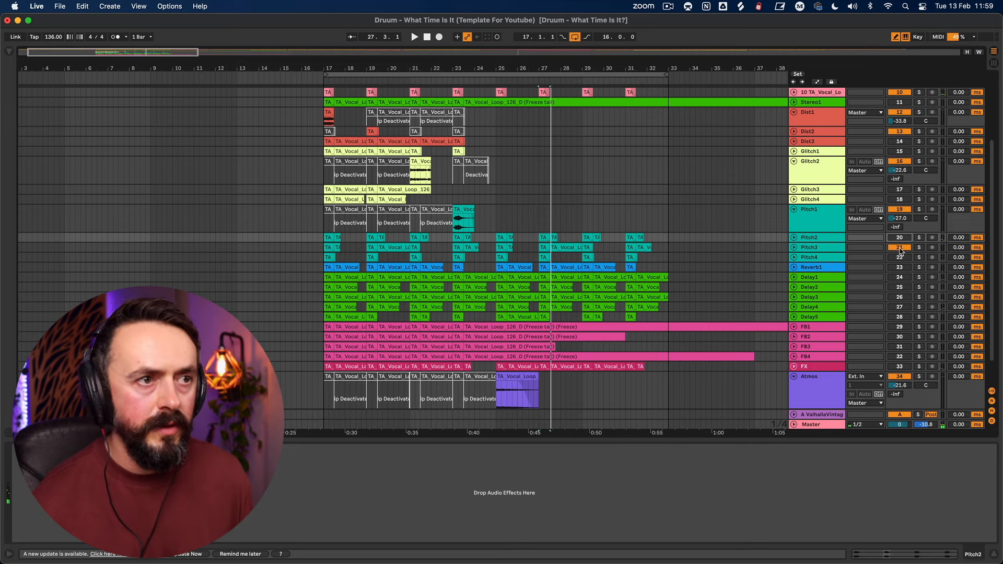
left_click(899, 267)
left_click(898, 277)
key("space")
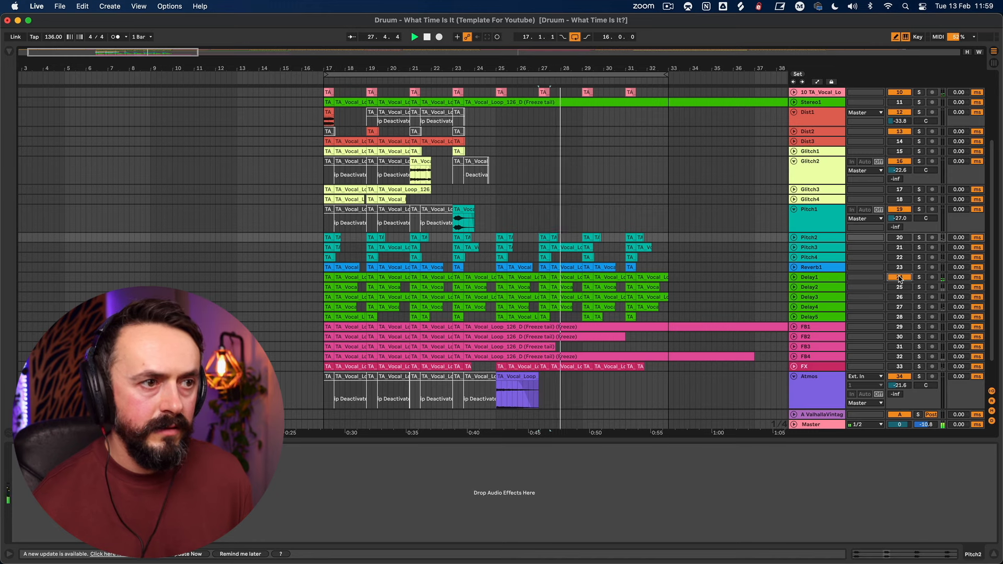
- Unfold the Delay1 track and deactivate its clips before bar 27 and from bar 29 on
left_click_drag(538, 277, 324, 279)
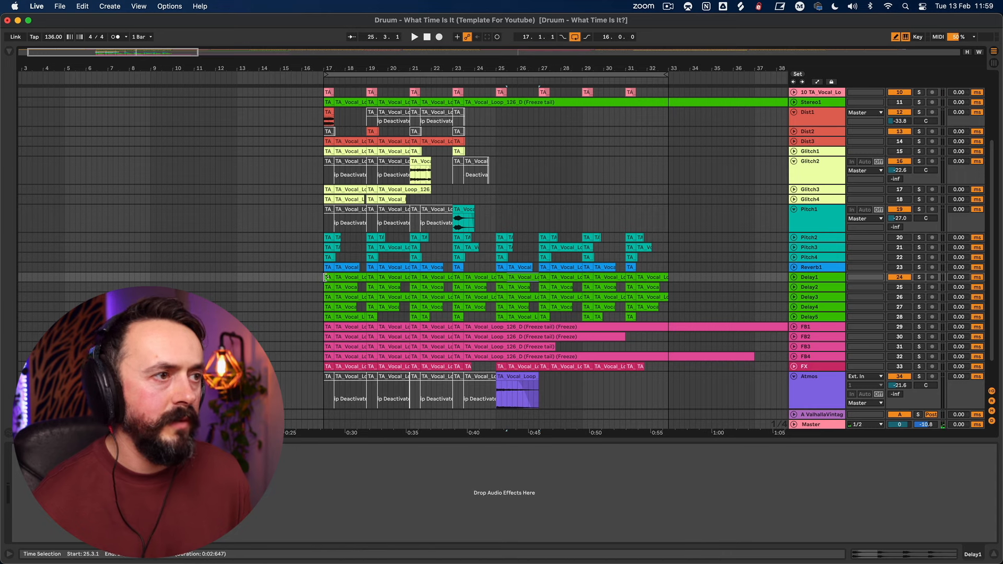
key("0")
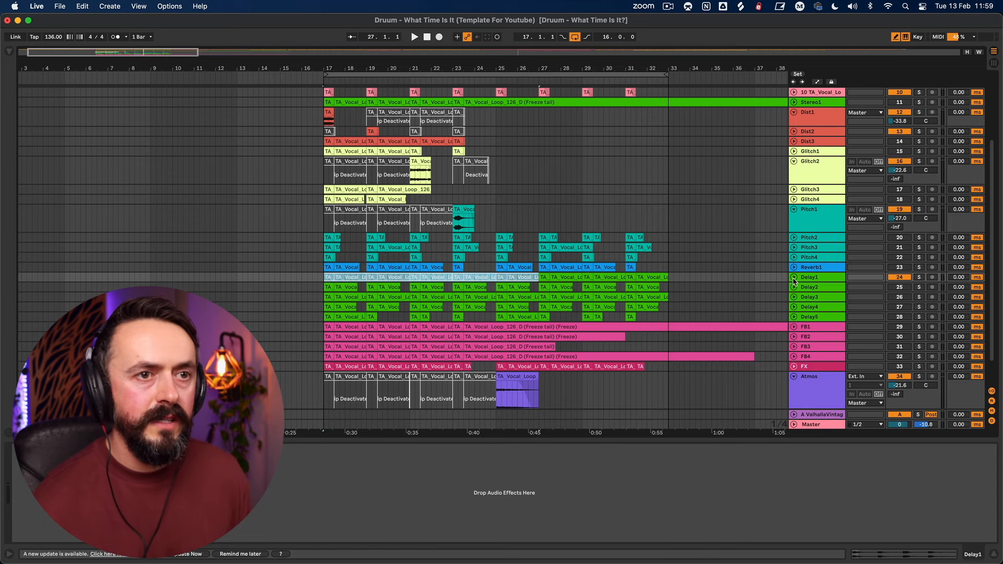
left_click(794, 277)
left_click(588, 277)
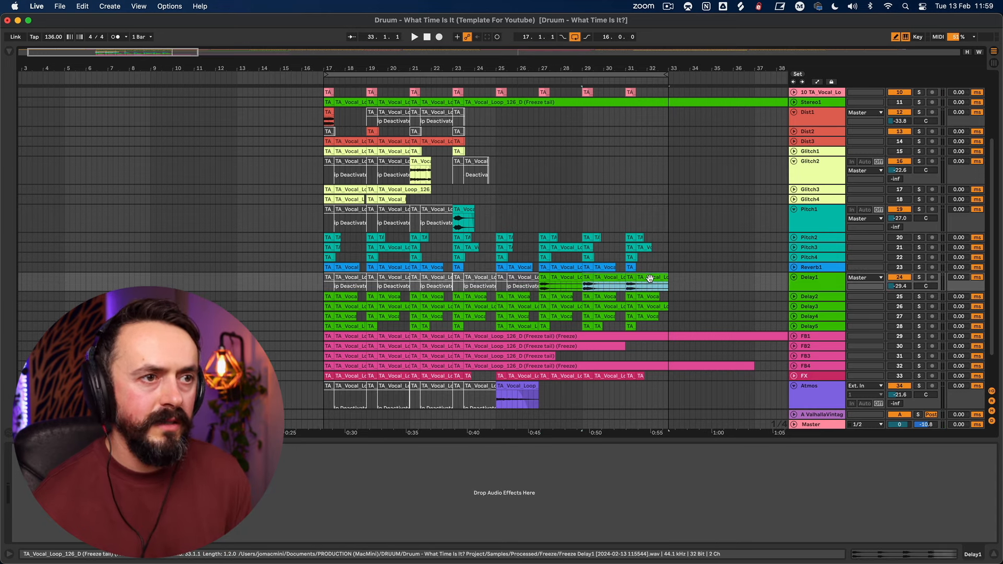
key("0")
- Activate the Delay2 track and play it from bar 29
left_click(595, 298)
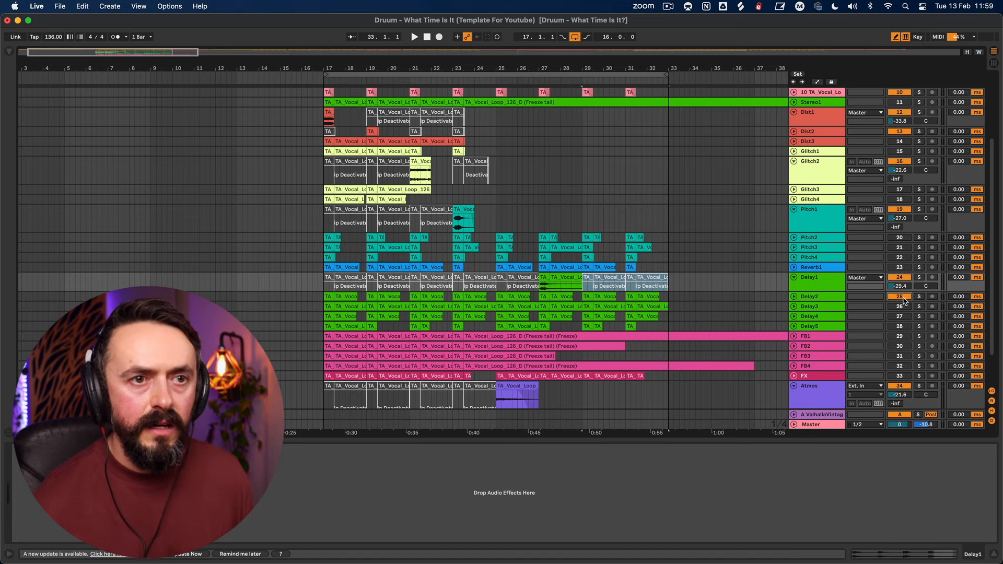
key("space")
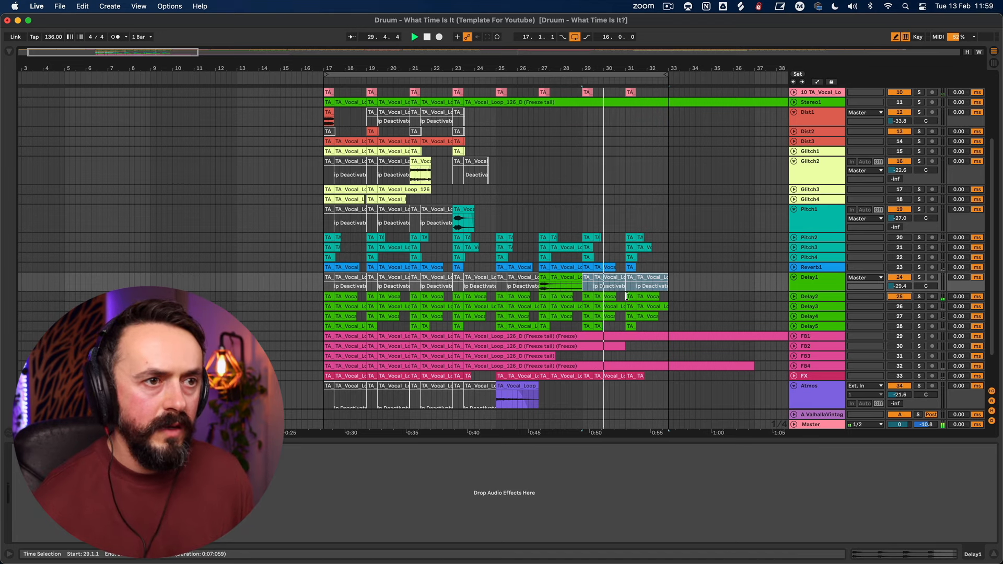
key("space")
- Deactivate the Delay2 clips from bar 31 on and those before bar 29, and activate the Delay3 track
left_click(651, 298)
key("0")
left_click(574, 297)
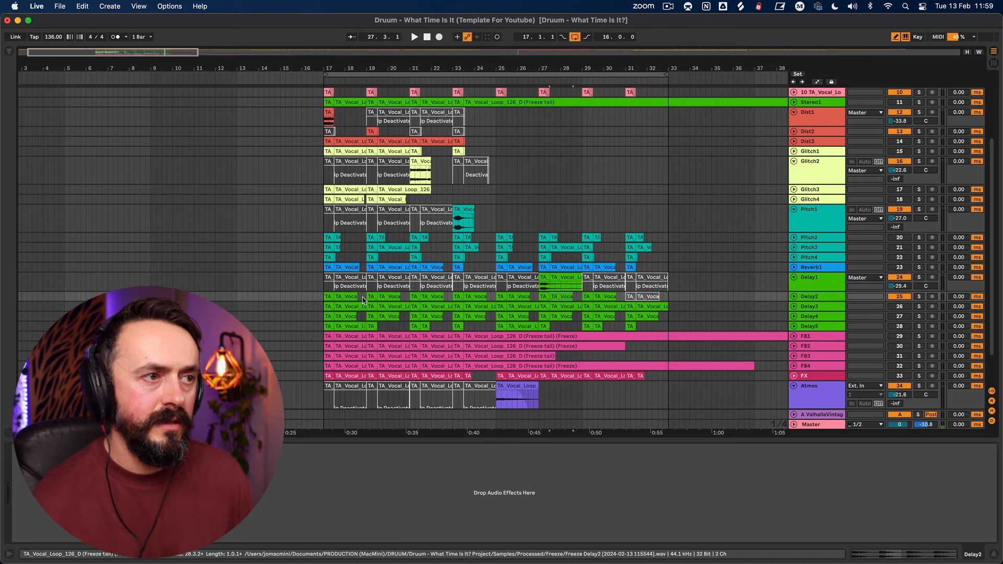
left_click(327, 296, "shift")
key("0")
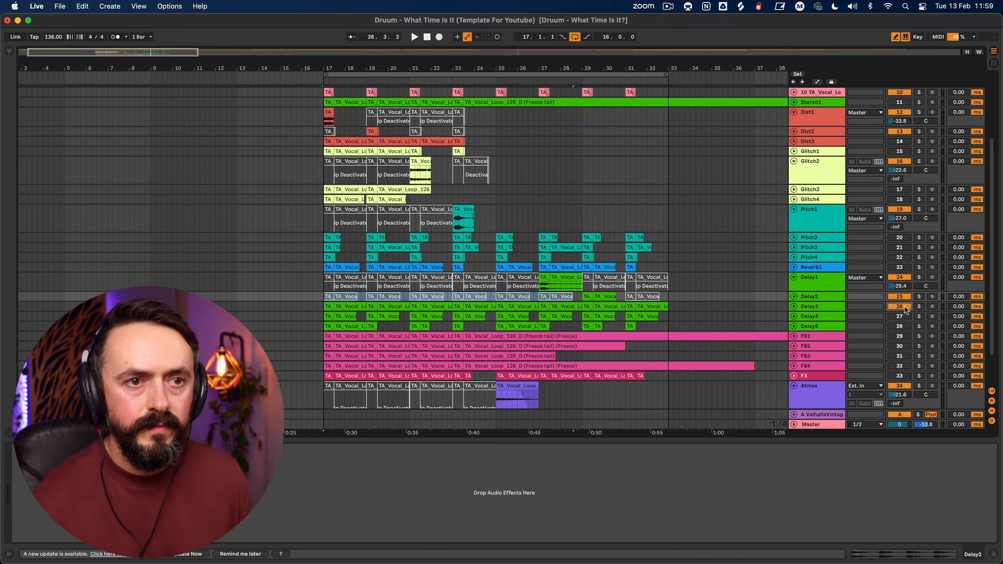
- Play from bar 31 and audition Delay3, Delay4, Delay5, FB1 and FB2 in turn, turning each off again
left_click(631, 307)
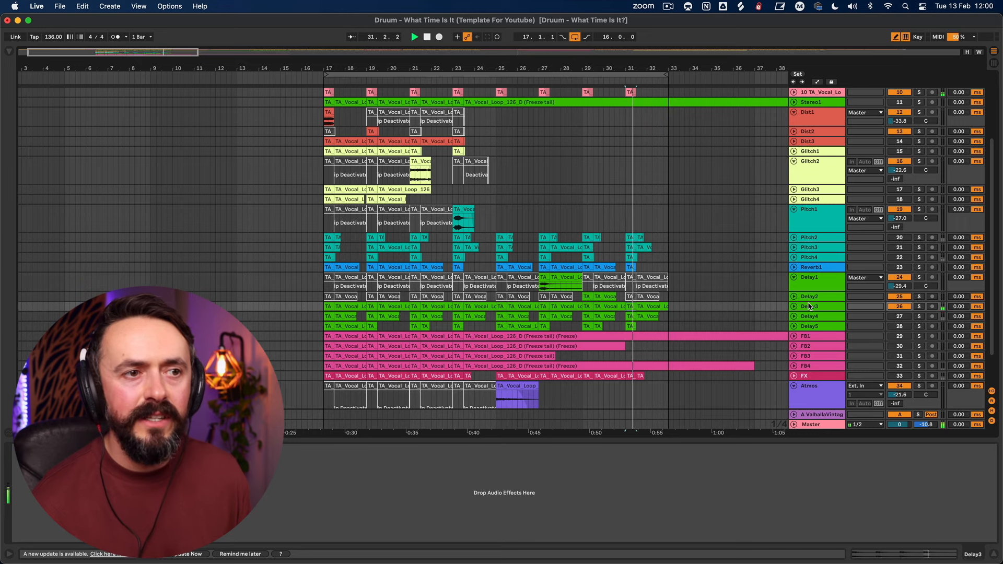
left_click(899, 317)
left_click(900, 327)
left_click(900, 326)
scroll(898, 318, "down", 3)
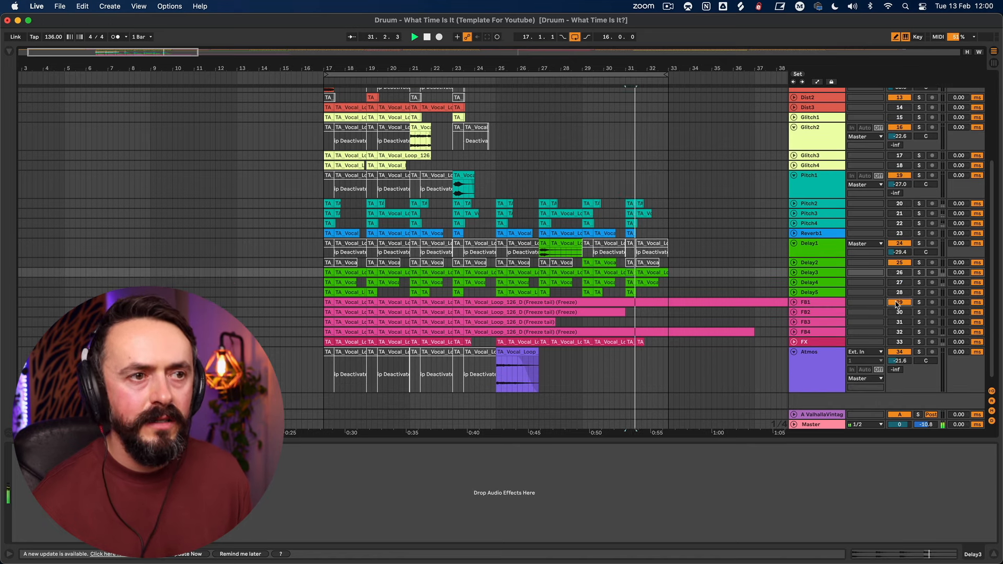
left_click(898, 303)
left_click(898, 312)
left_click(898, 312)
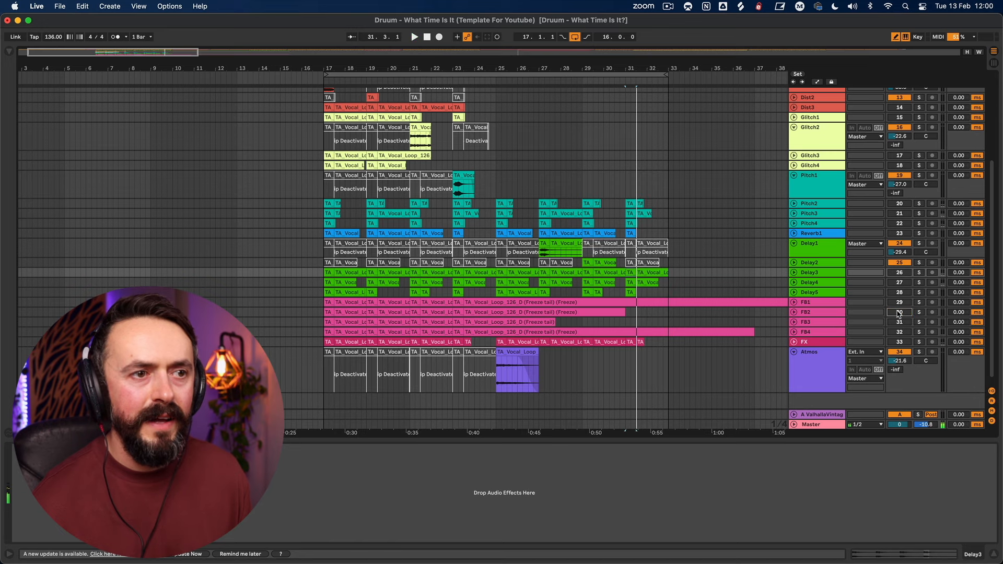
- Unfold the FB1 to FB4 tracks together, enlarge them to show their waveforms, and unfold the FX track
left_click(804, 303)
left_click(811, 333, "shift")
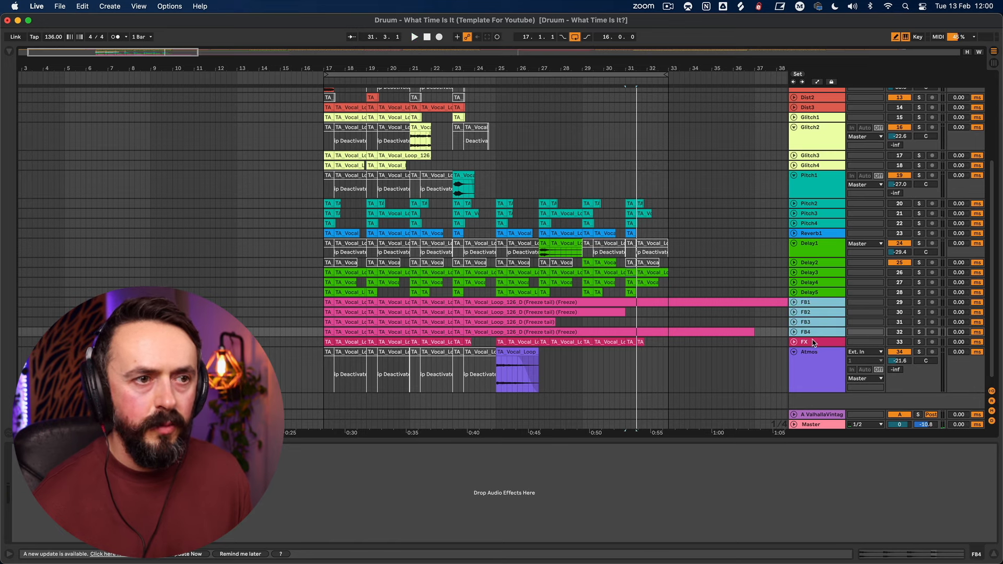
left_click_drag(813, 336, 813, 355)
scroll(730, 299, "down", 2)
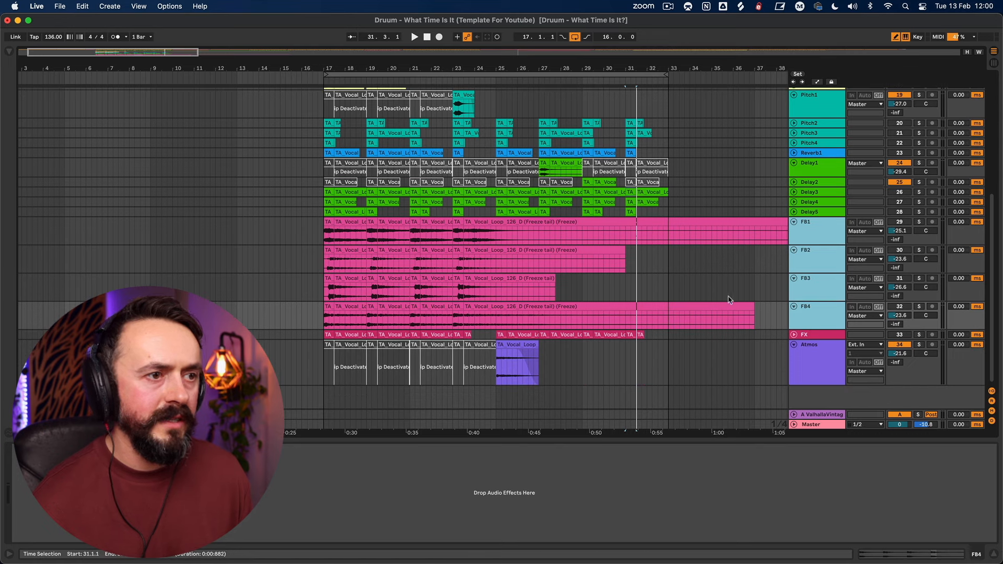
left_click(793, 334)
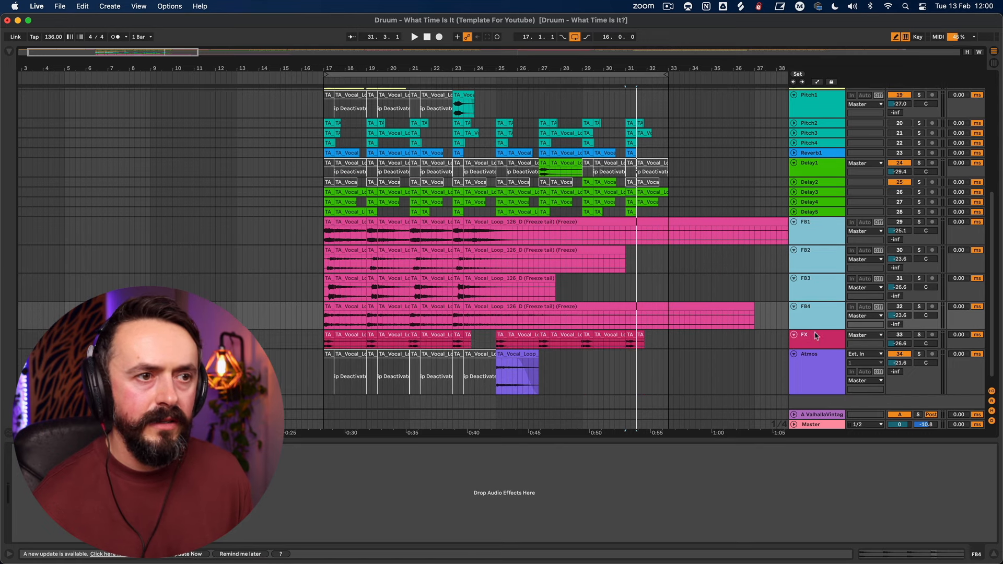
- Activate the FX track and play it from bar 31
left_click(898, 335)
key("space")
key("space")
- Deactivate the FX clips before bar 31 and consolidate the remaining FX audio from bar 31 into one clip
left_click(622, 341)
left_click(326, 336, "shift")
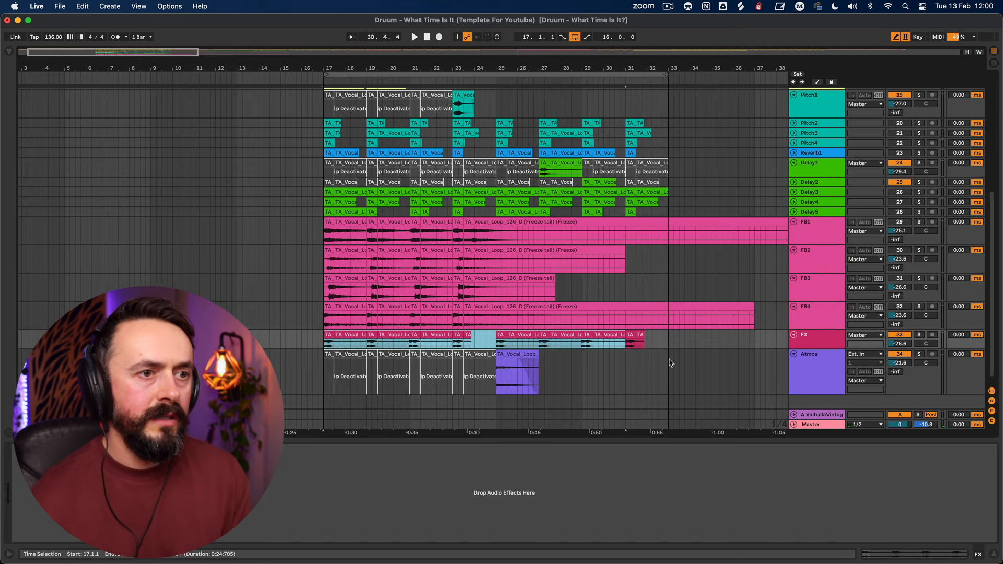
left_click(632, 338)
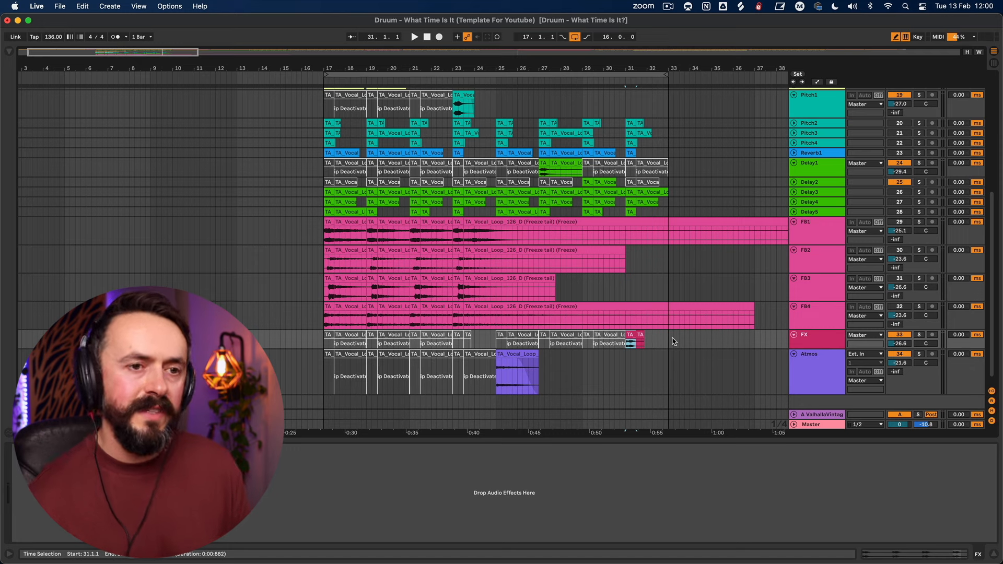
left_click(659, 341)
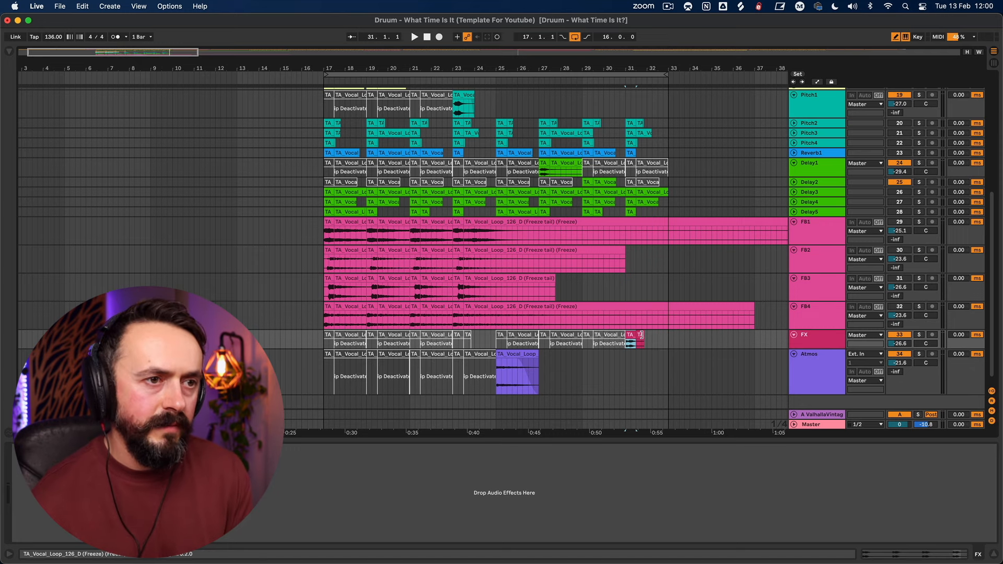
- Move the FB1 to FB4 audio from bars 17–25 to bars 25–33
left_click(329, 231)
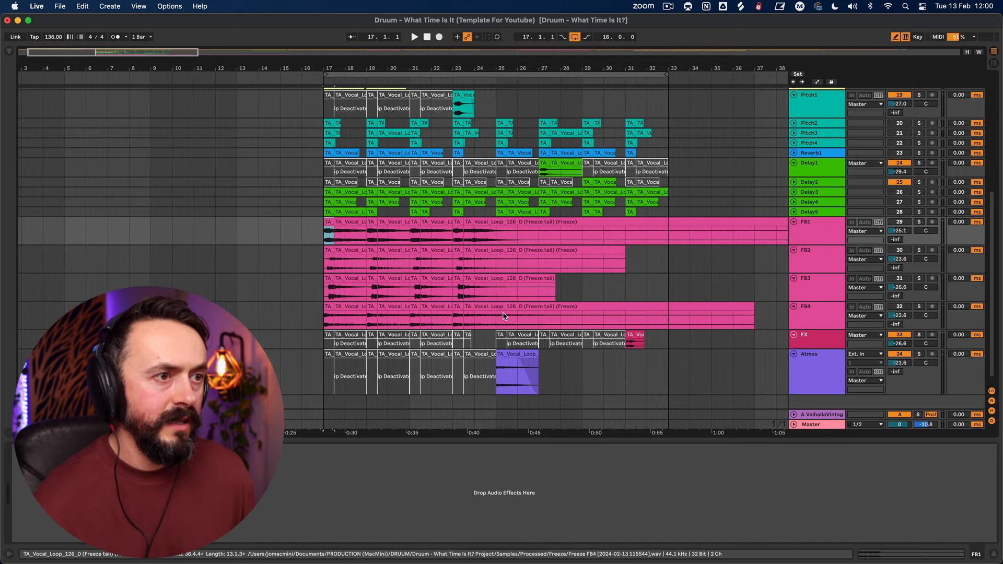
left_click(498, 319, "shift")
left_click_drag(468, 228, 634, 239)
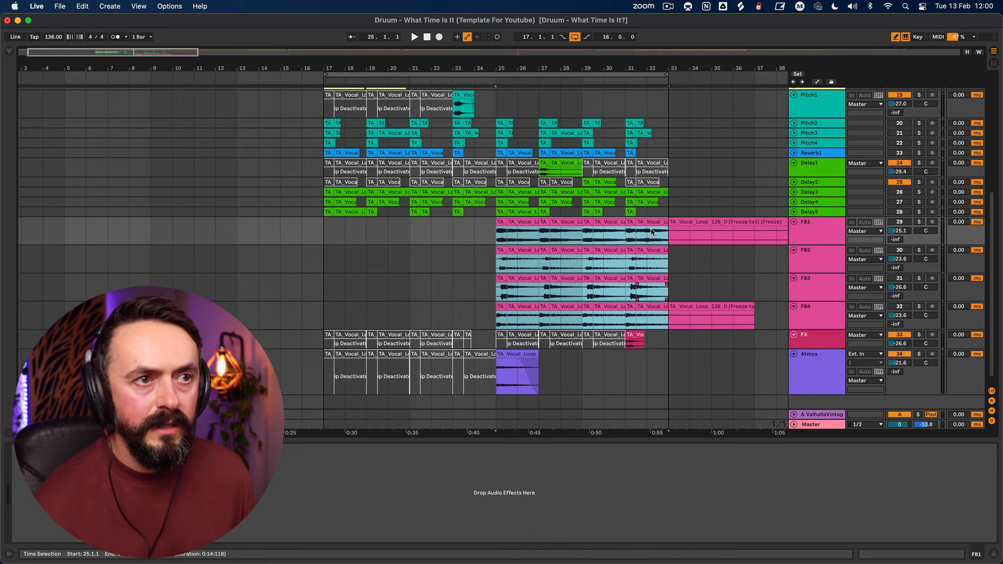
- Audition the FB tracks one at a time from bar 31 and leave only FB2 active
left_click(630, 233)
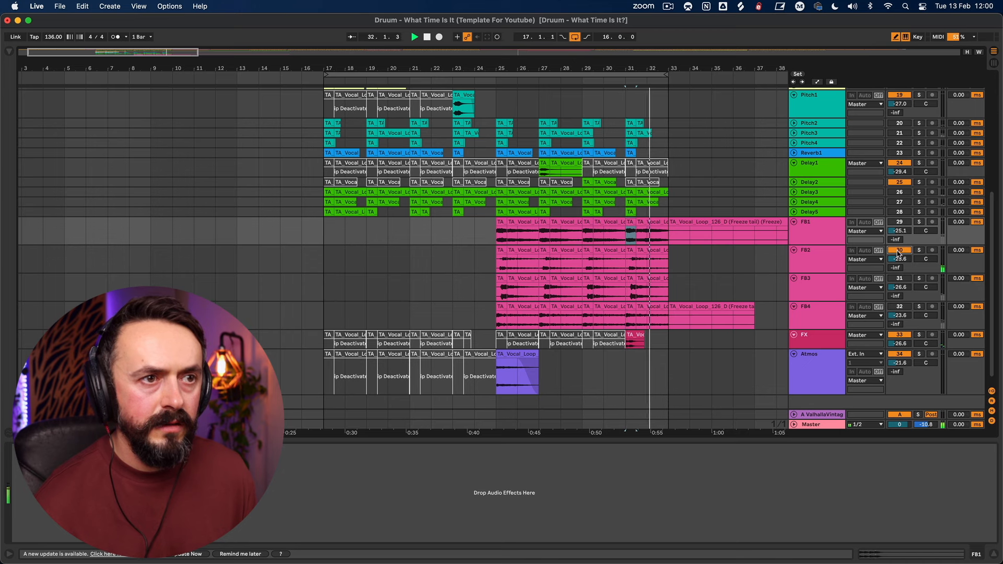
left_click(898, 279)
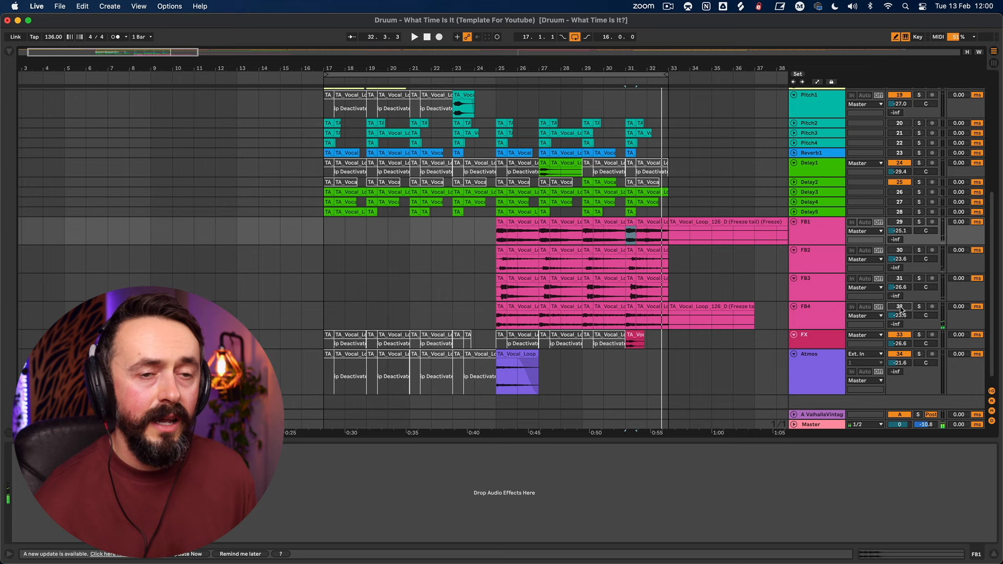
left_click(899, 250)
- Play FB2 from bar 31 and deactivate its clips between bars 25 and 31
key("space")
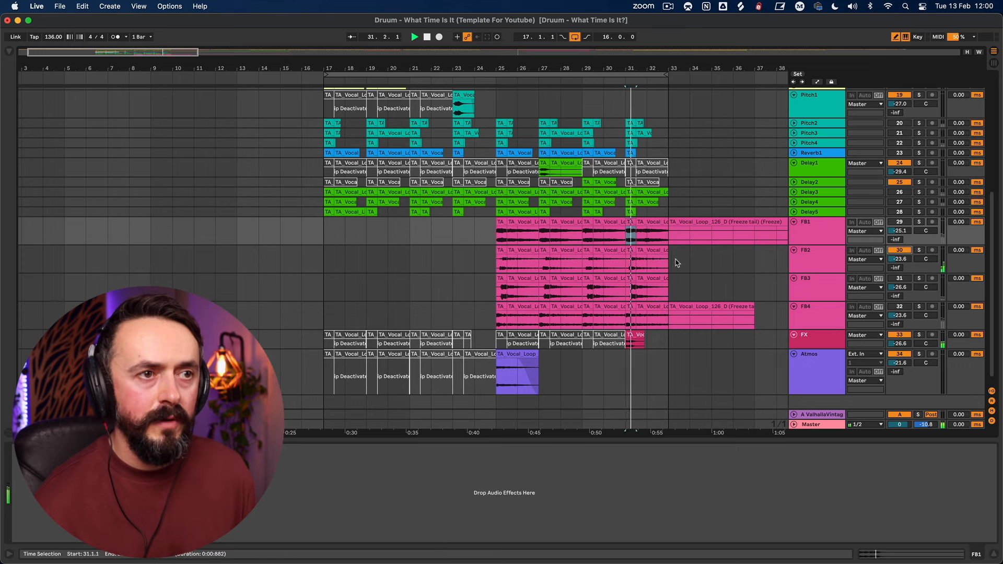
left_click(612, 250)
left_click_drag(513, 251, 639, 259)
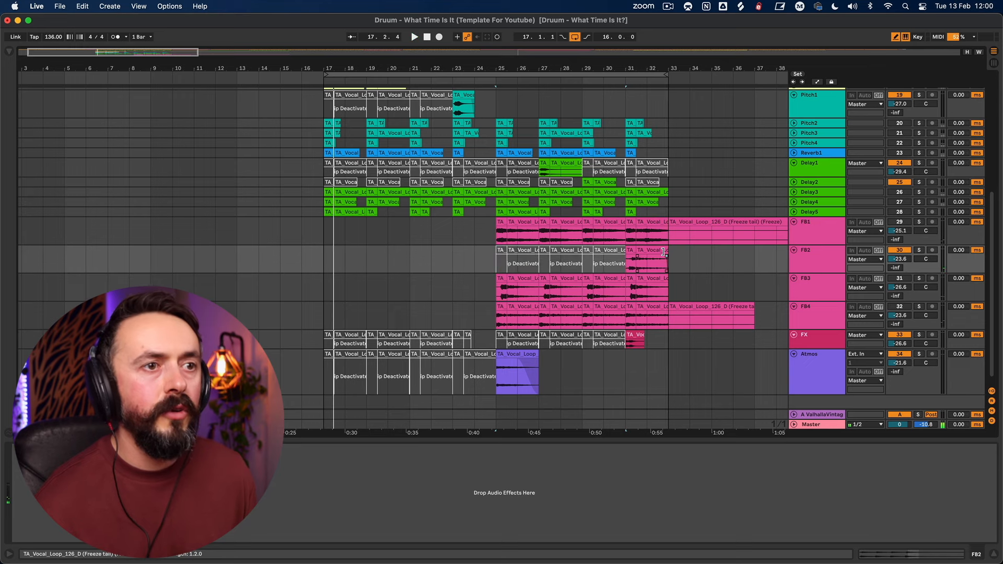
- Unfold the Drums track and shorten its Audio 2 clip starting at bar 17 so it ends at bar 31
scroll(661, 259, "up", 8)
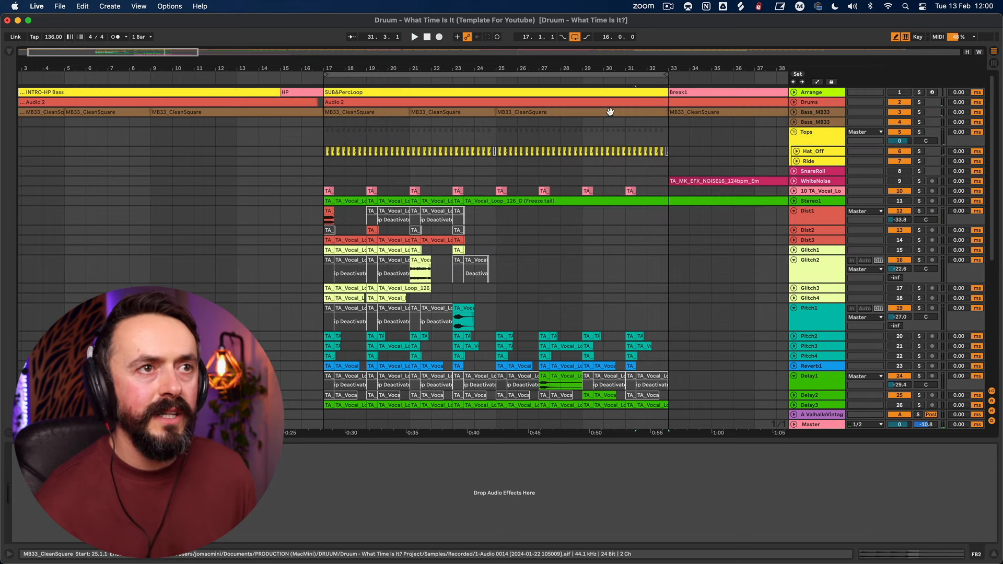
left_click(796, 103)
left_click(794, 102)
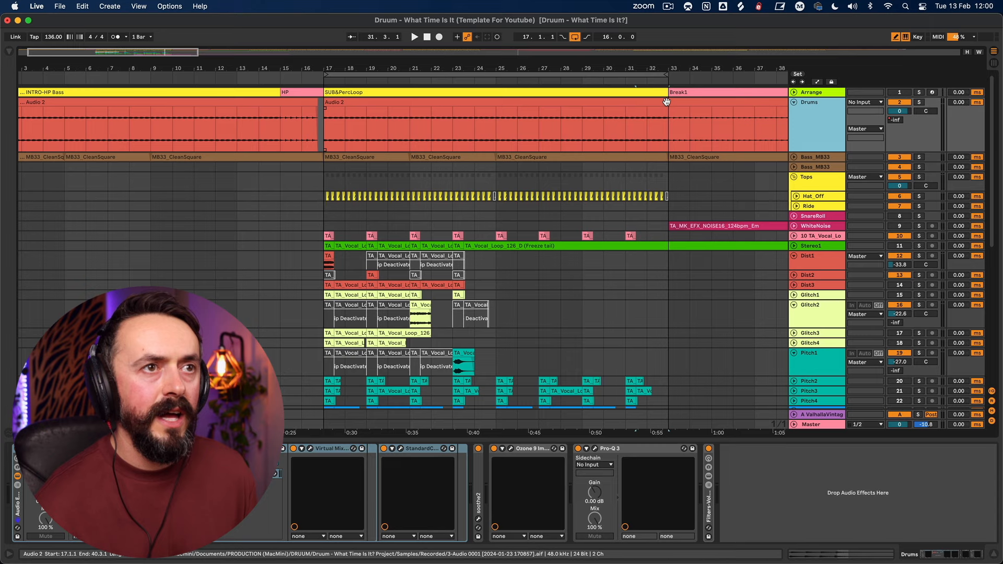
left_click(665, 104)
left_click_drag(665, 104, 621, 103)
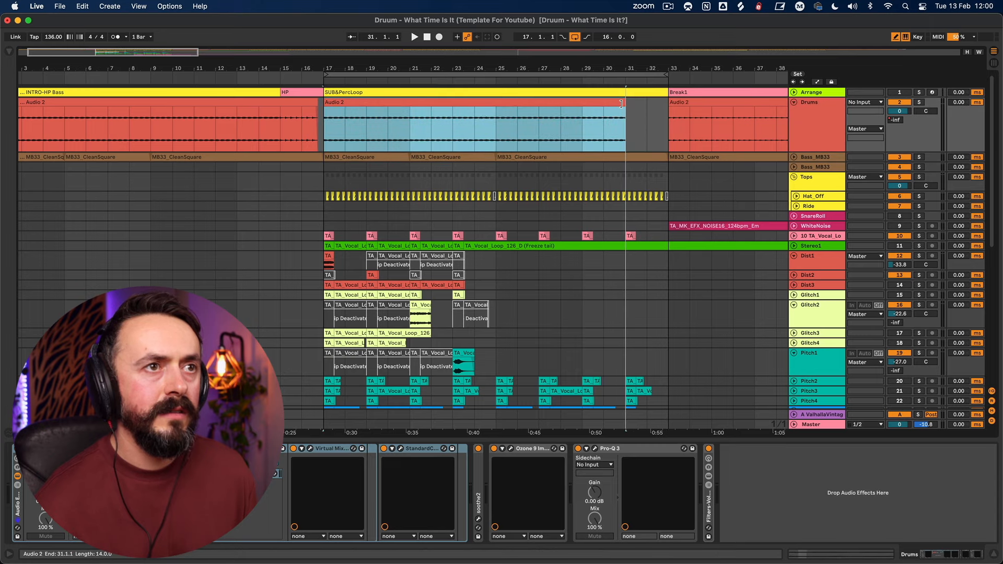
- Play the arrangement from bar 29 and again from bar 31 to check the vocal layers during the drum dropout
left_click(581, 132)
key("space")
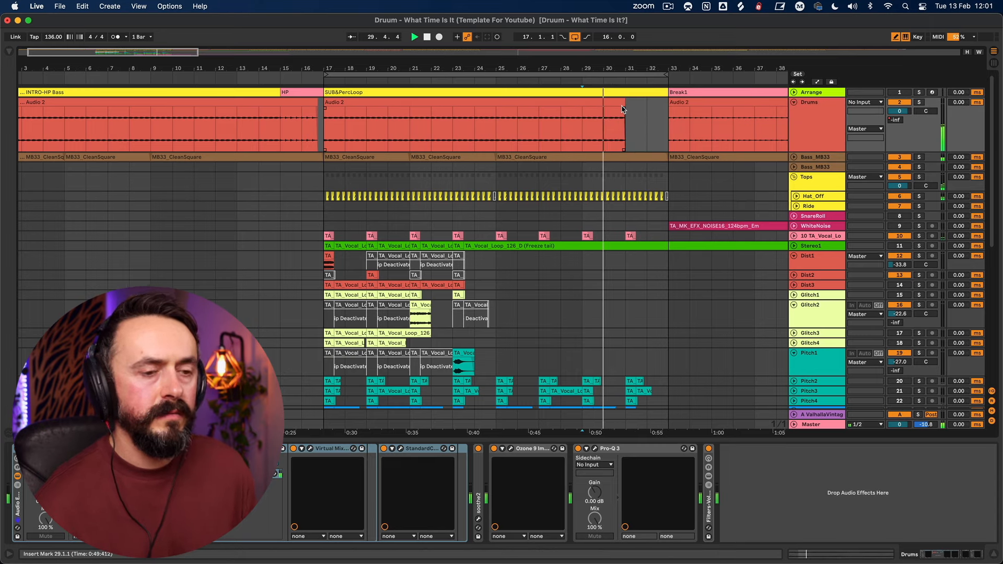
key("XF86AudioRaiseVolume")
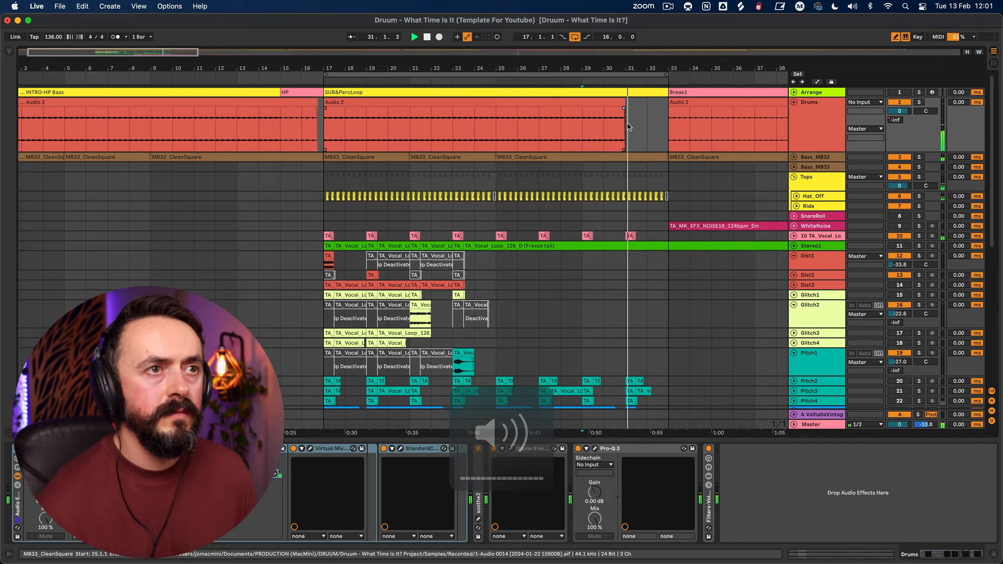
scroll(631, 235, "down", 8)
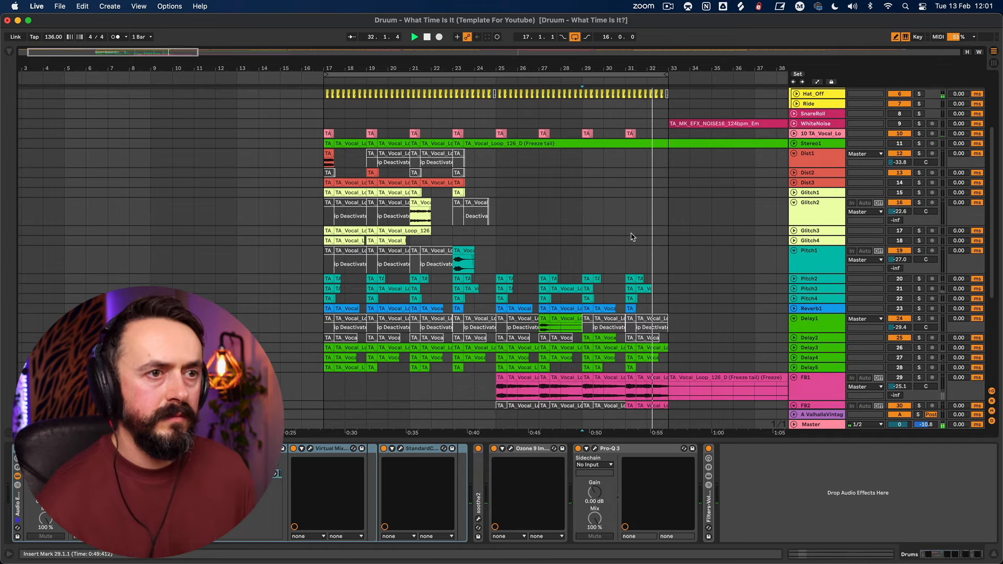
scroll(631, 250, "down", 5)
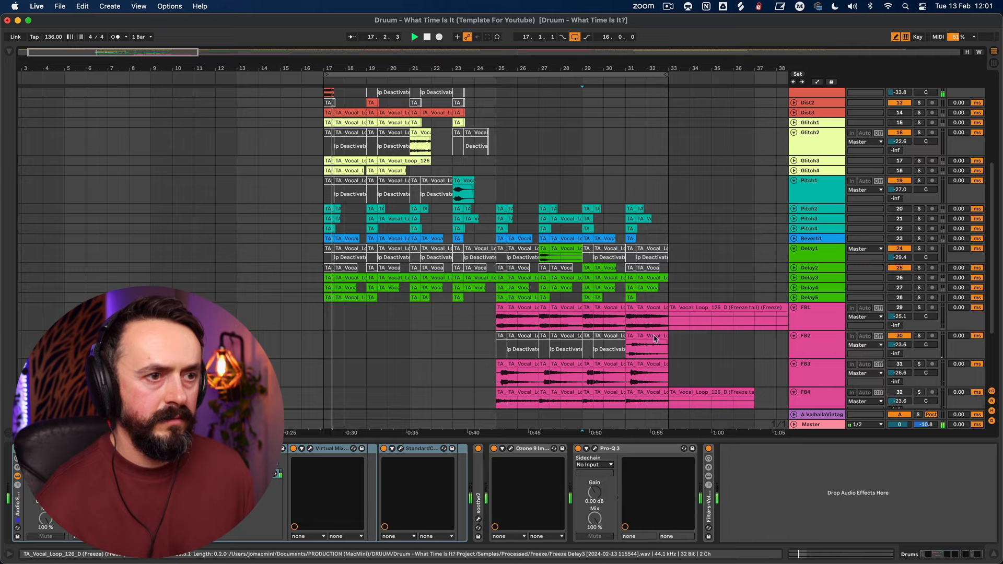
scroll(679, 340, "down", 4)
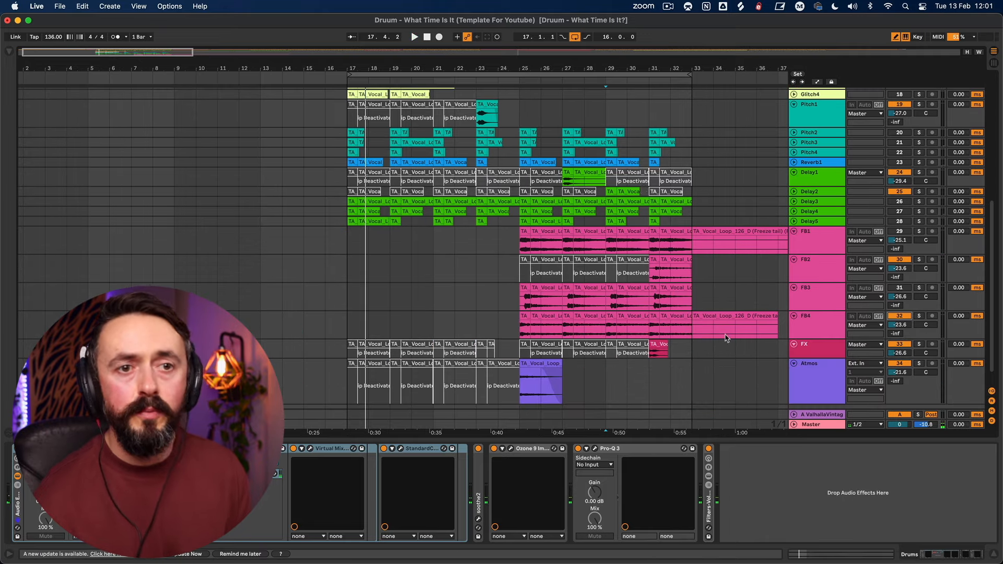
left_click(650, 320)
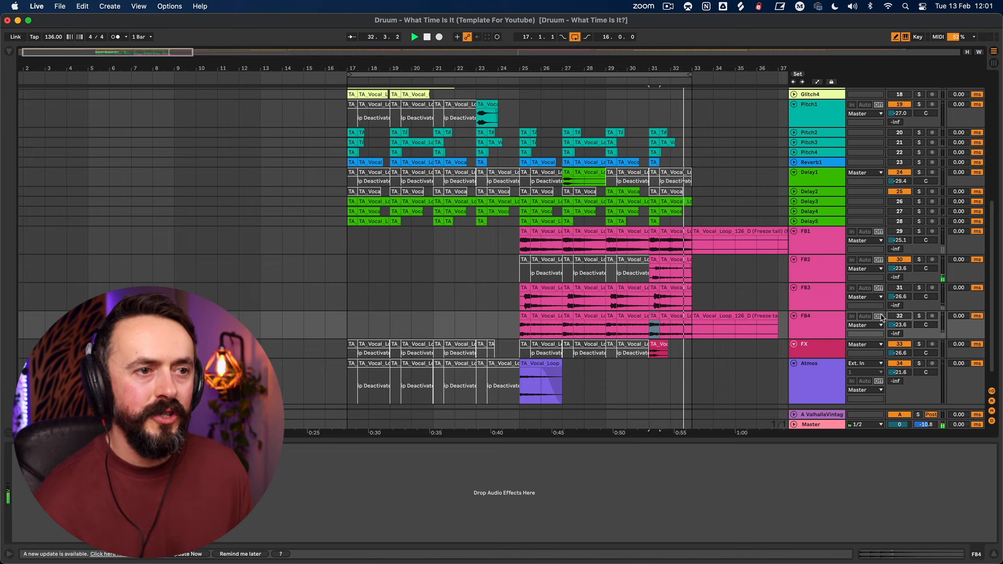
scroll(414, 314, "down", 2)
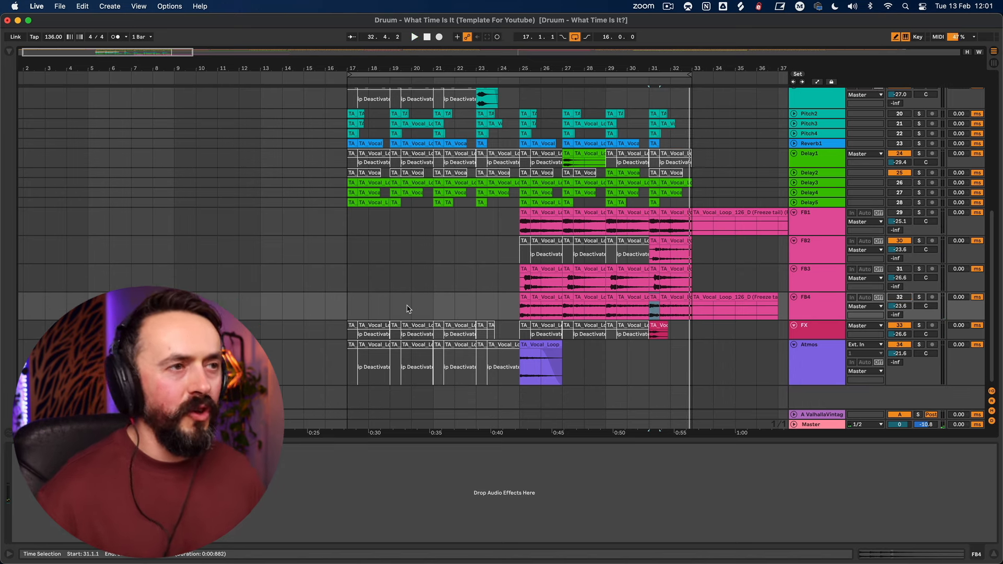
- Hide the device view and play the section from bar 17 to review all vocal layers together
left_click(346, 312)
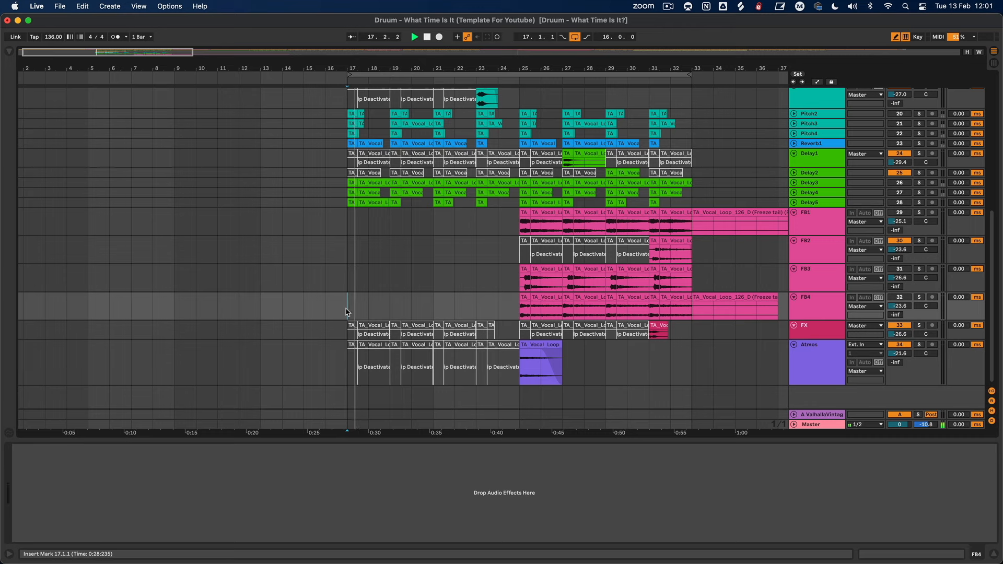
key("XF86AudioRaiseVolume")
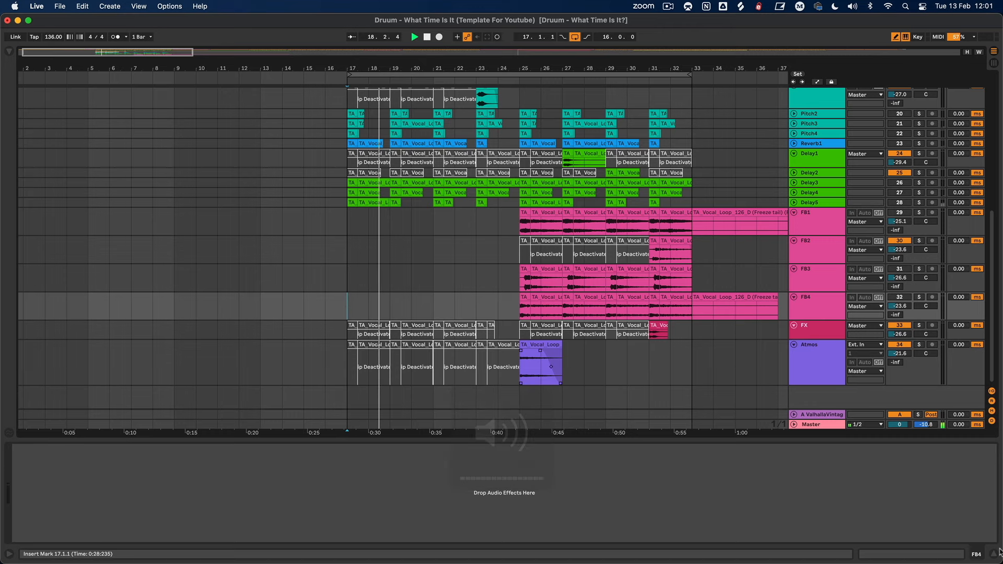
scroll(439, 371, "up", 6)
scroll(438, 371, "up", 5)
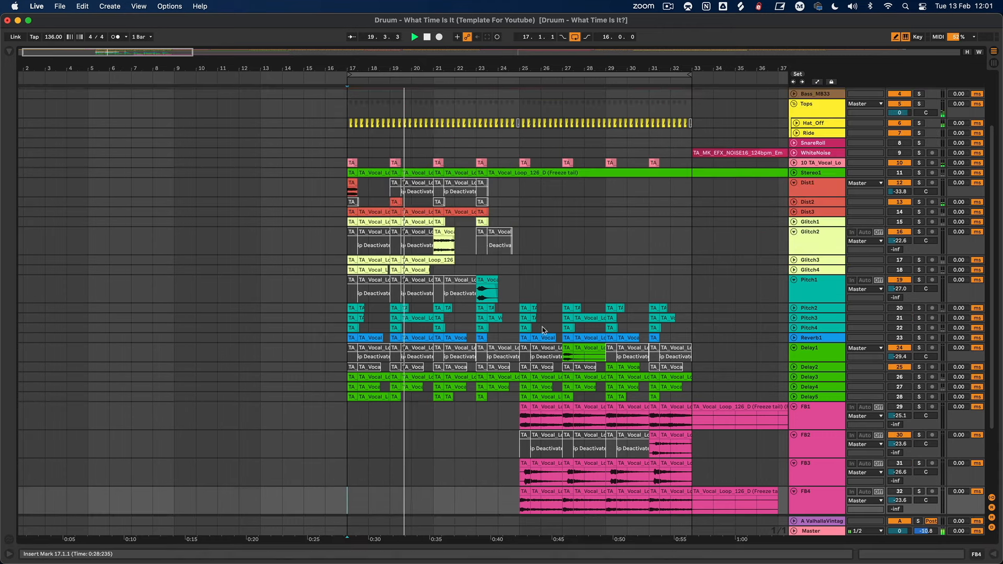
scroll(496, 345, "down", 4)
scroll(548, 323, "up", 1)
scroll(549, 324, "up", 1)
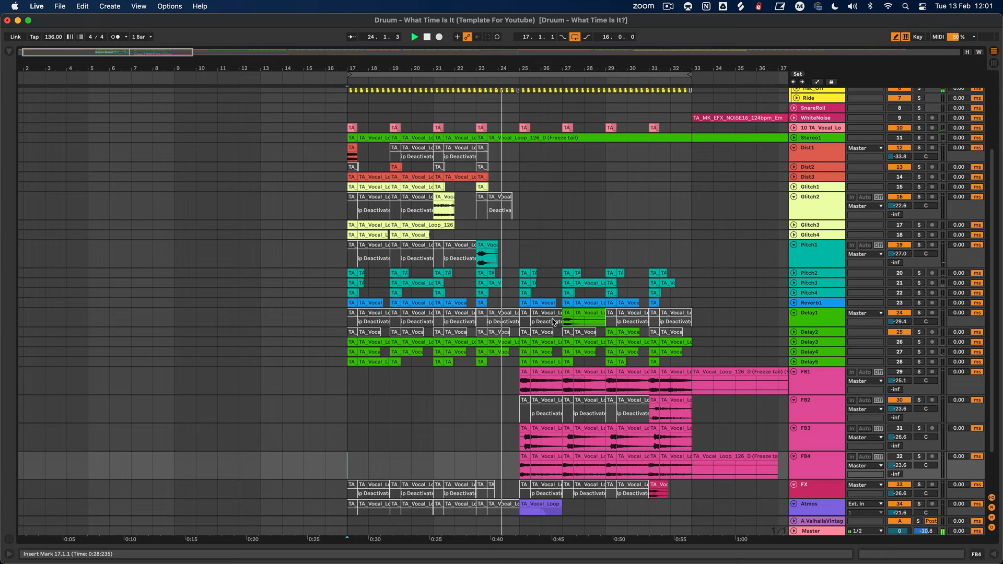
scroll(554, 322, "down", 2)
scroll(551, 317, "up", 3)
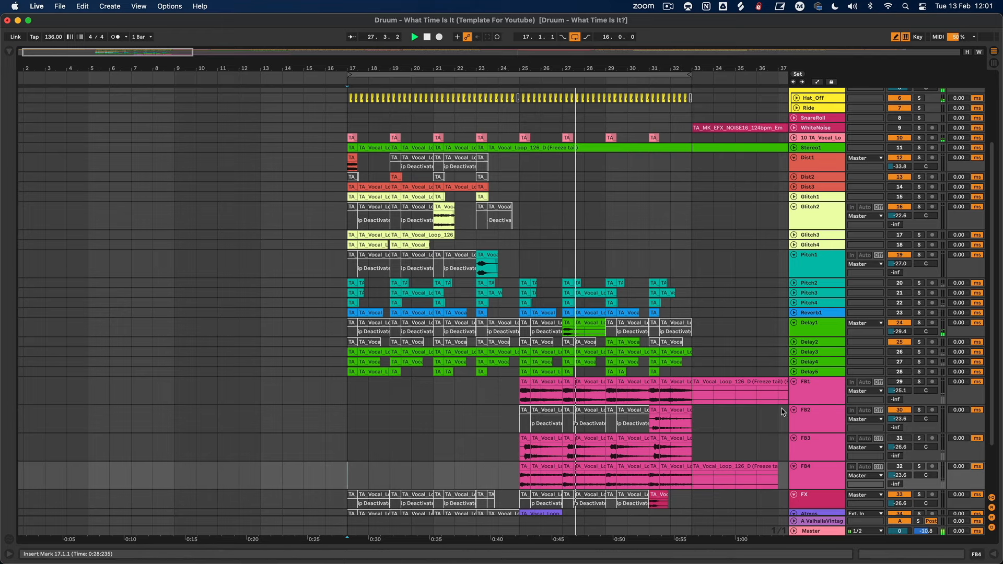
- Raise the Atmos track volume to -19.4 dB during playback
scroll(798, 471, "down", 5)
left_click_drag(899, 460, 900, 454)
scroll(908, 463, "up", 1)
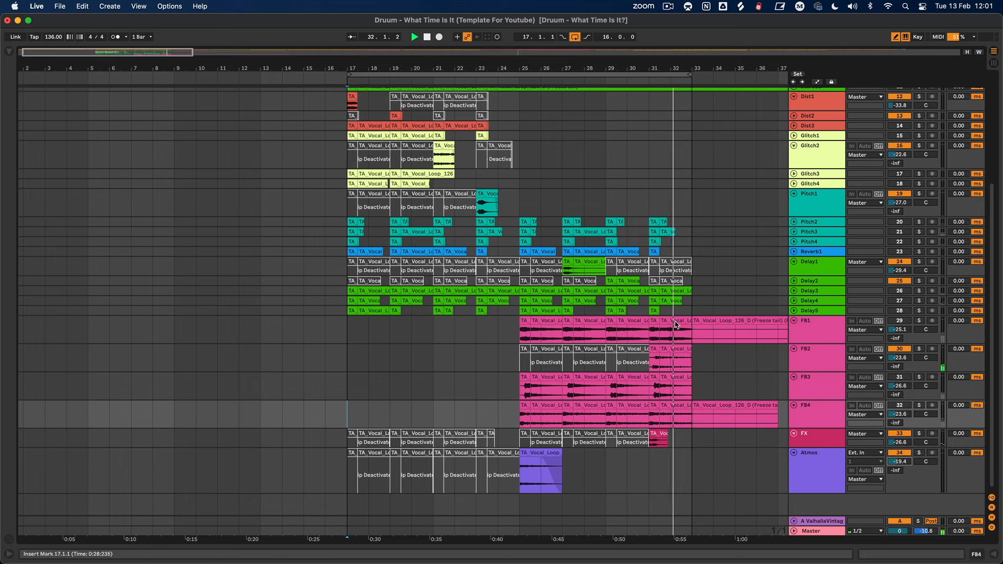
- Try deactivating the 10 TA_Vocal_Lo clips at bars 19, 23, 27 and 31, and play the section from bar 17
scroll(652, 309, "up", 5)
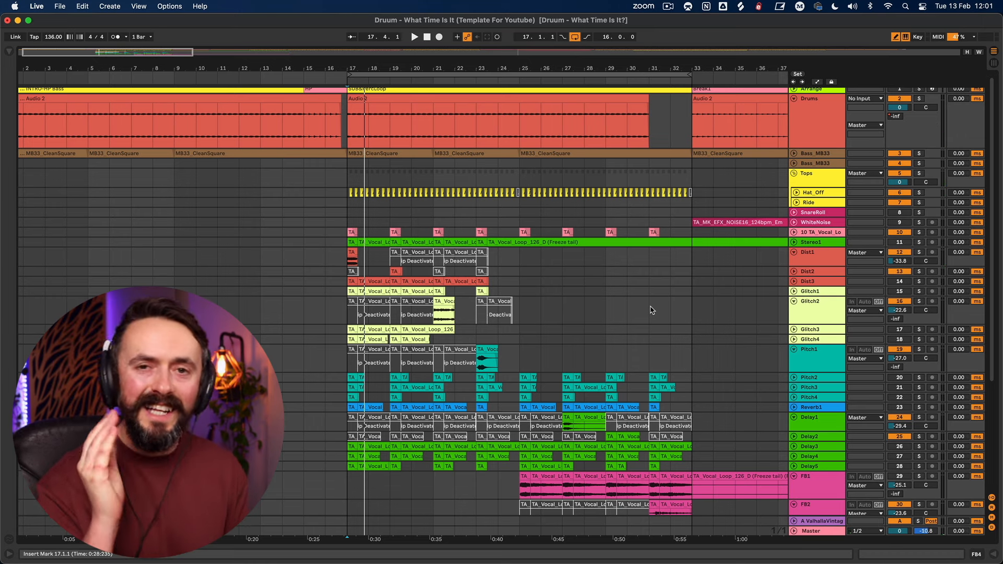
left_click(395, 234)
left_click(396, 230)
key("0")
left_click(478, 231)
key("0")
left_click(567, 231)
key("0")
left_click(654, 231)
key("0")
left_click(352, 232)
key("space")
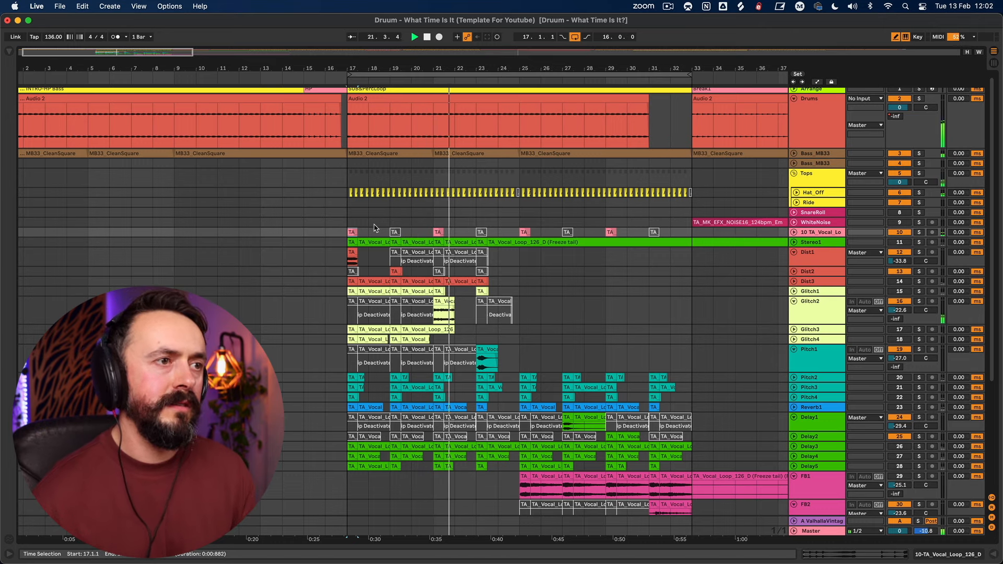
- Reactivate the 10 TA_Vocal_Lo clips at bars 19, 23, 27 and 31 and stop playback
left_click(396, 233)
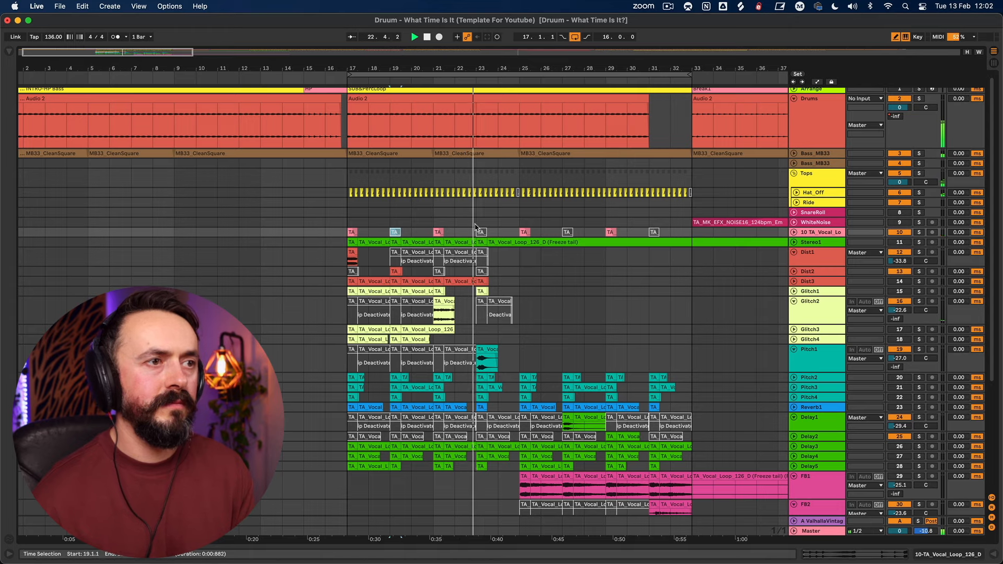
left_click(480, 231)
left_click(395, 231)
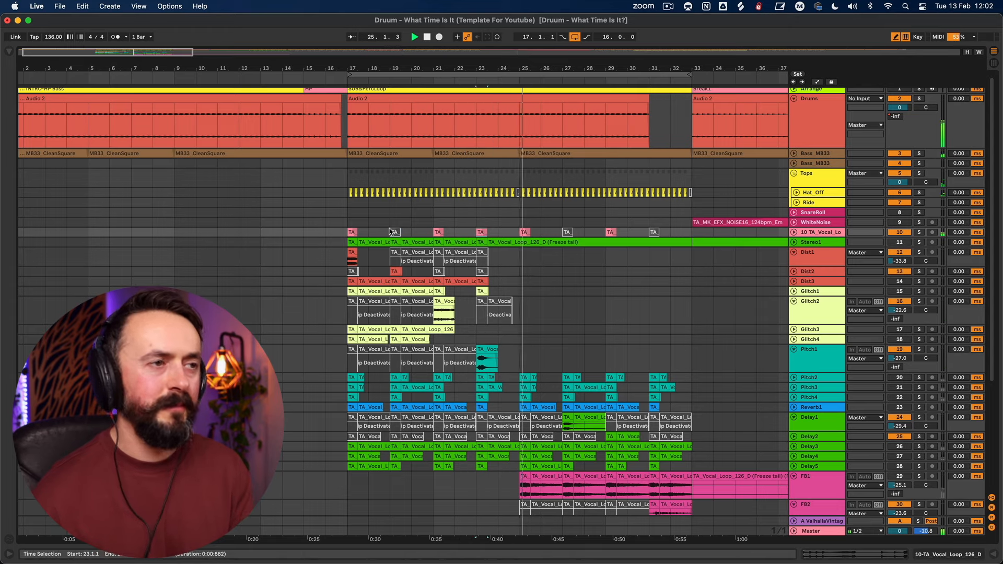
left_click(568, 232)
key("0")
key("space")
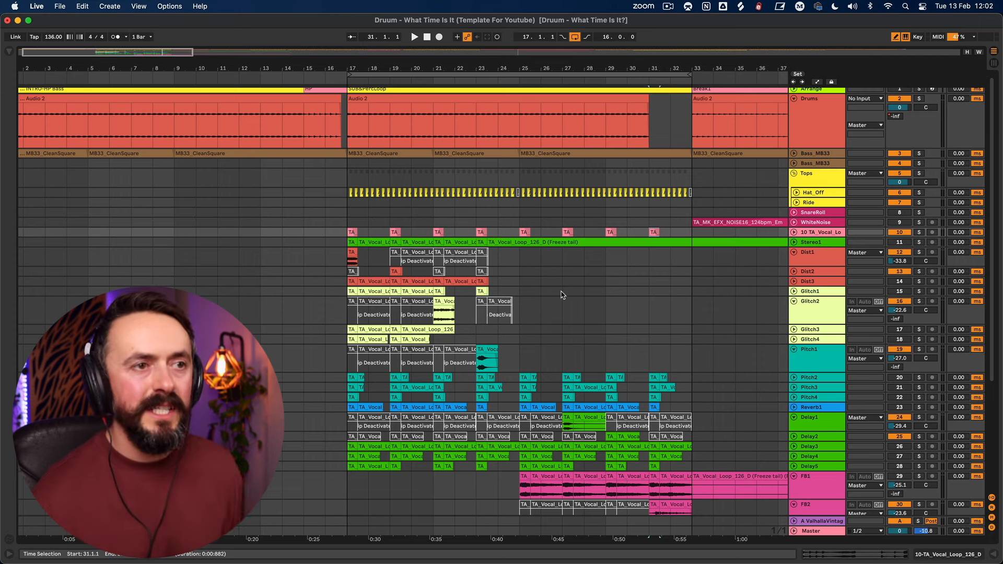
- Unfold the ValhallaVintageVerb return track and select it to show its device chain
scroll(696, 287, "down", 6)
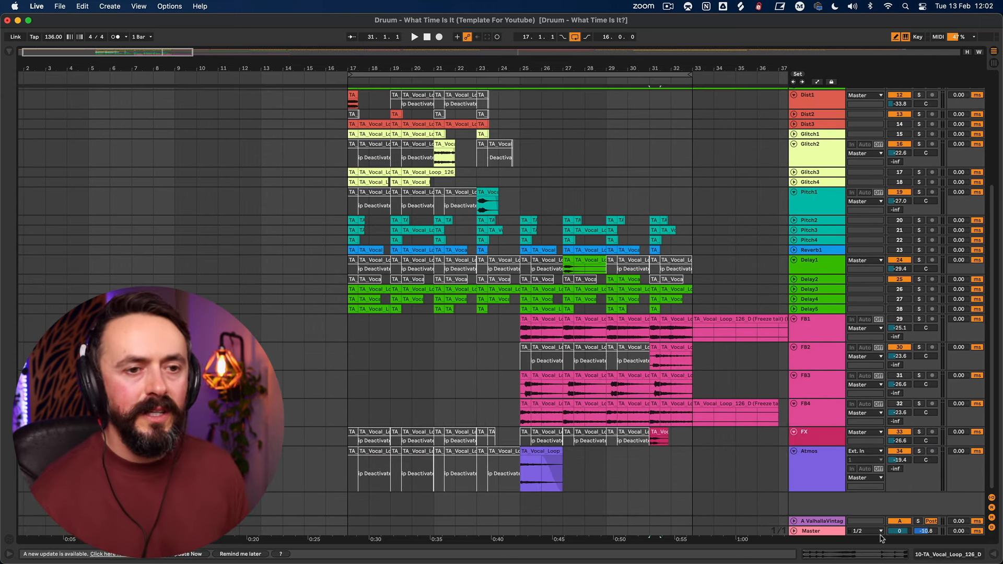
left_click(814, 472)
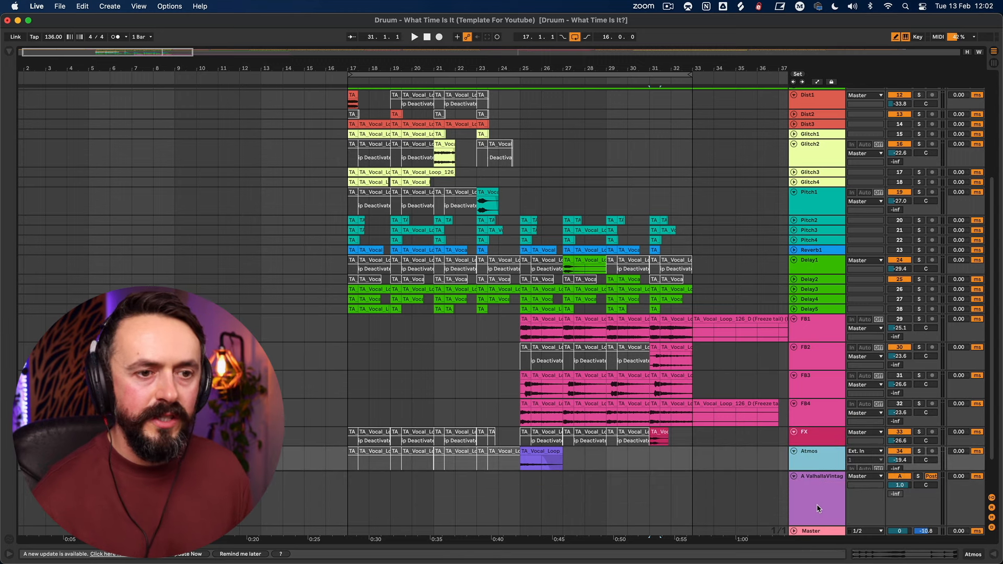
double_click(808, 523)
left_click(812, 392)
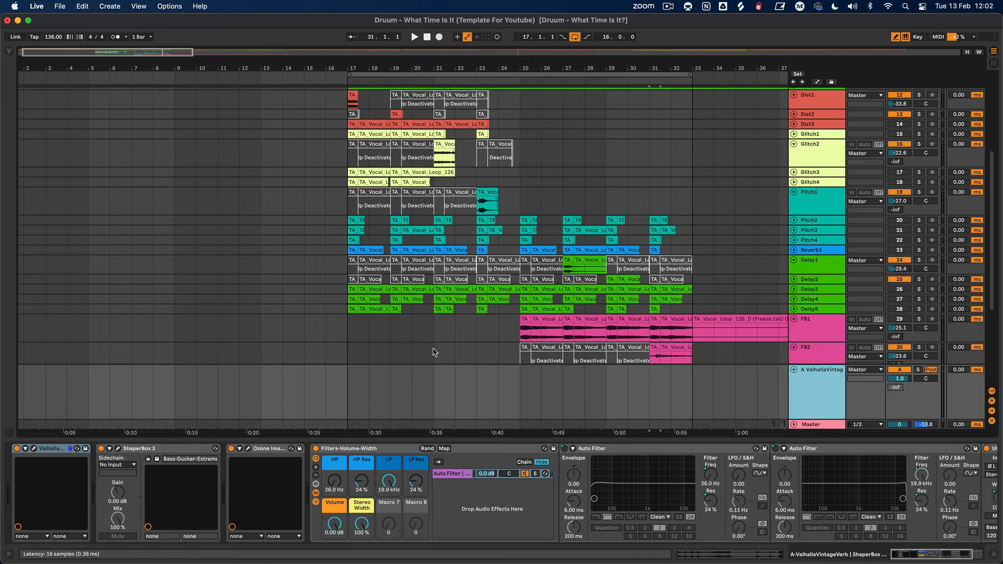
- Solo Pitch1, play its clip from bar 23, and raise the ValhallaVintageVerb return volume to 2.3 dB
scroll(831, 312, "down", 5)
scroll(832, 256, "up", 15)
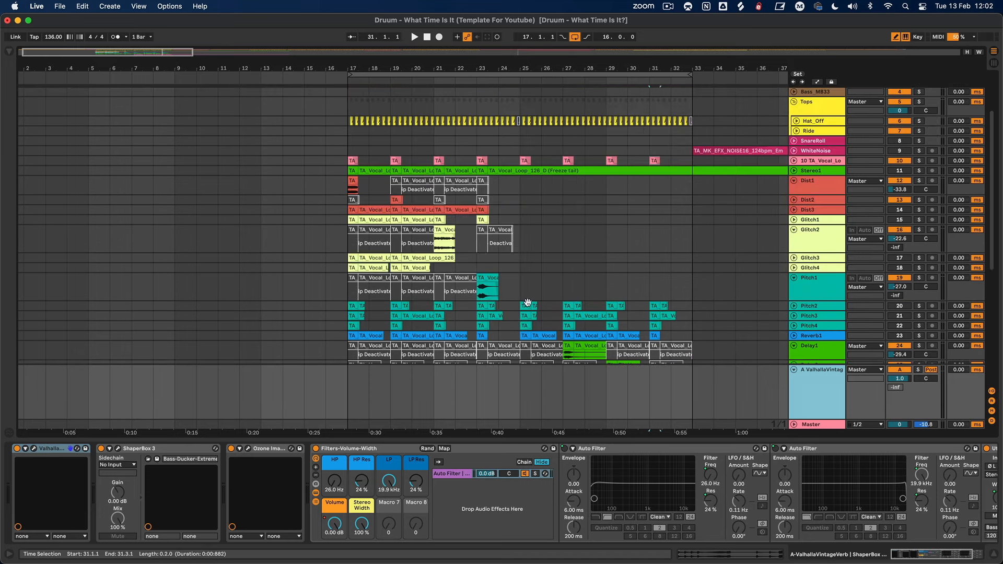
left_click(528, 303)
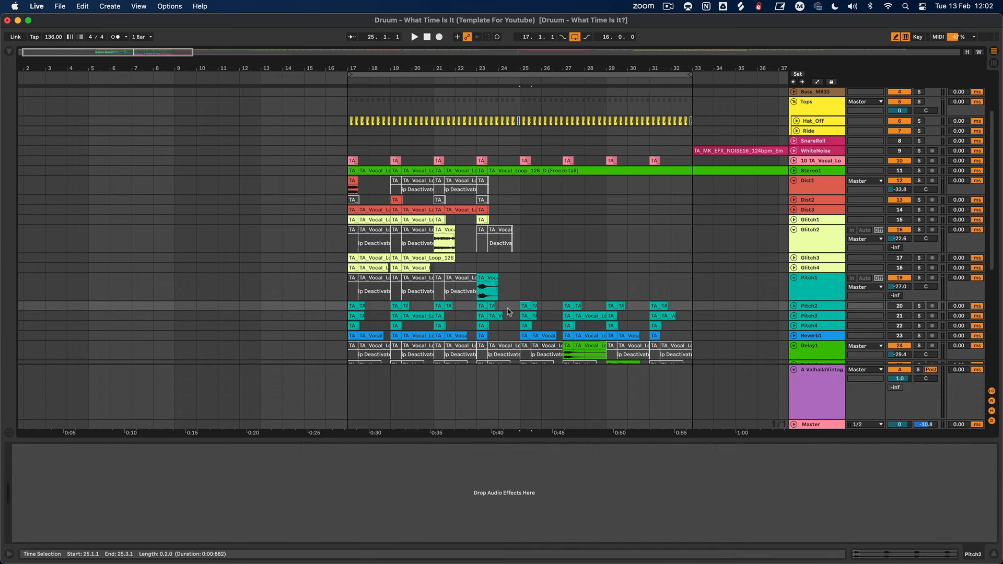
left_click(919, 279)
key("space")
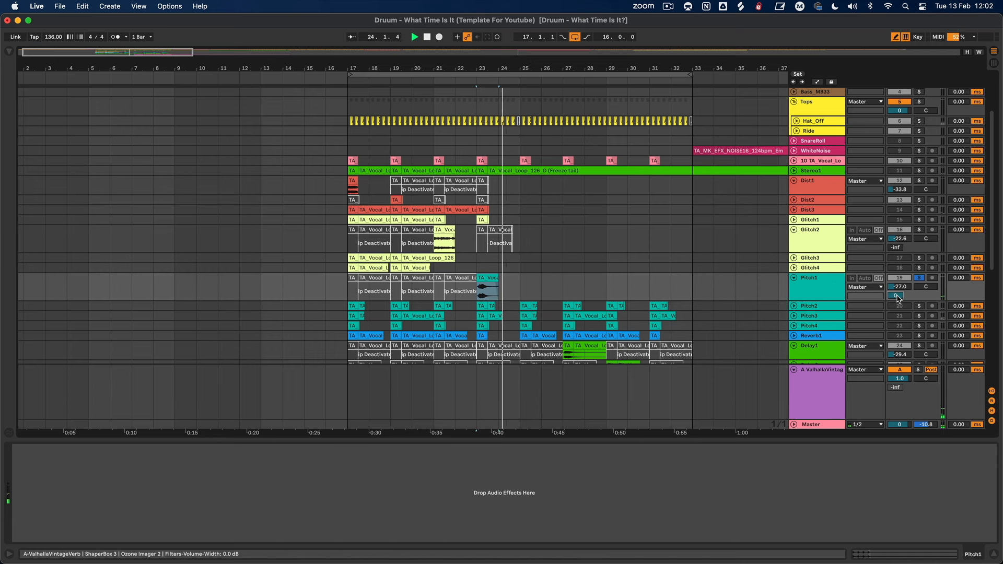
left_click_drag(899, 378, 899, 371)
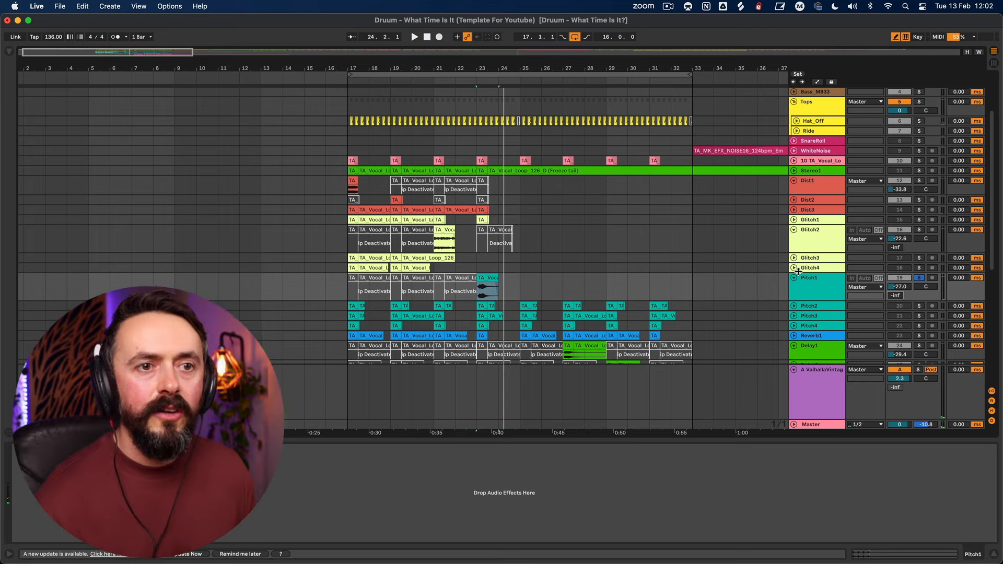
- Take Pitch1 out of solo and select the Pitch2 clip at bar 25
scroll(797, 272, "down", 5)
scroll(650, 292, "down", 3)
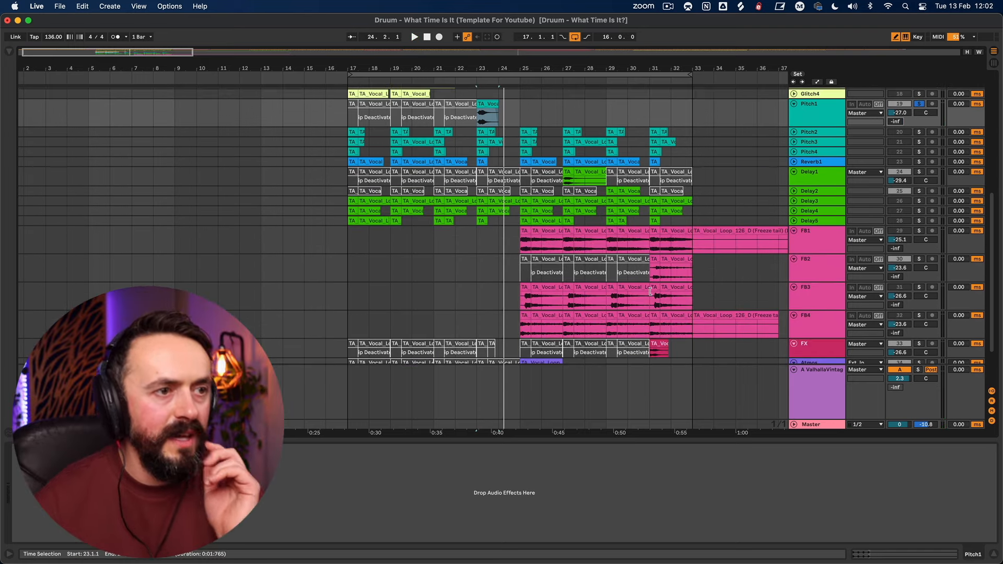
scroll(650, 291, "down", 2)
scroll(523, 184, "up", 5)
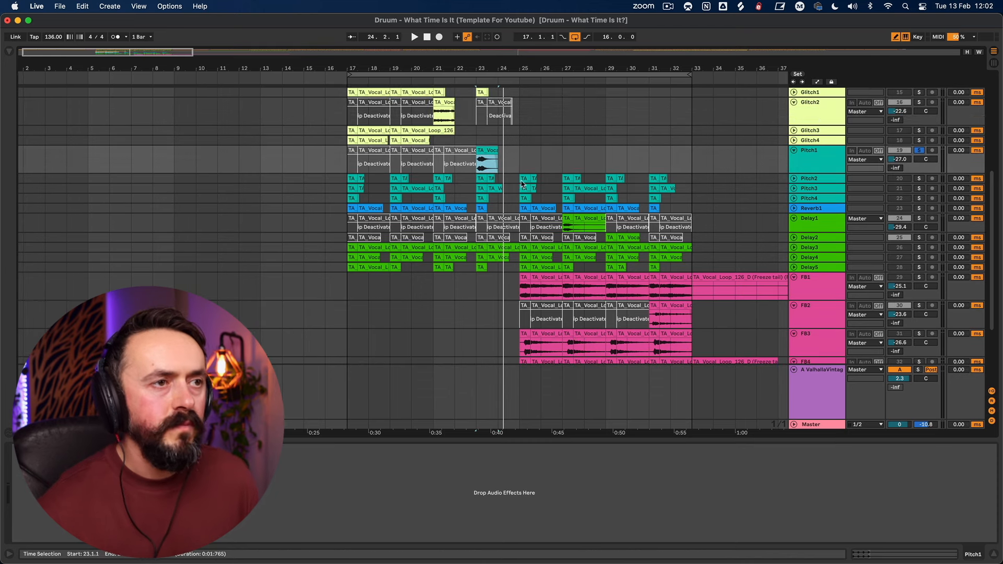
left_click(521, 181)
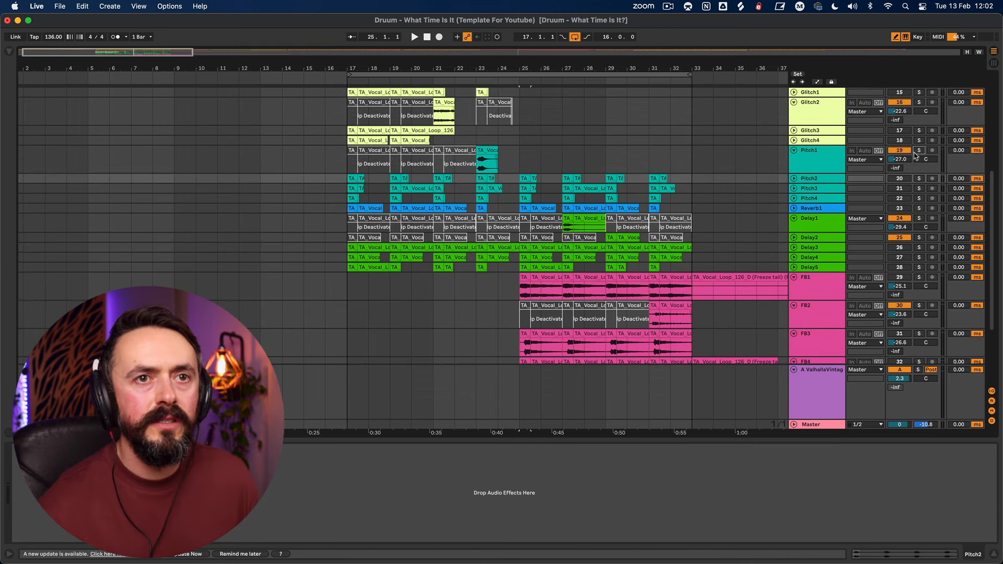
- Play the arrangement from bar 25 and check the Pitch2 clips at bars 27, 29 and 31
key("space")
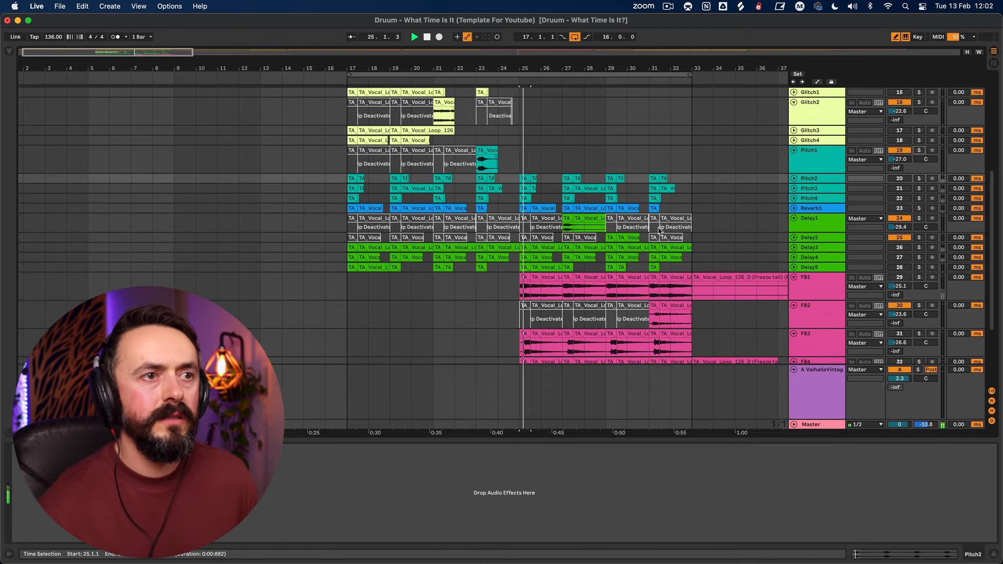
left_click(566, 178)
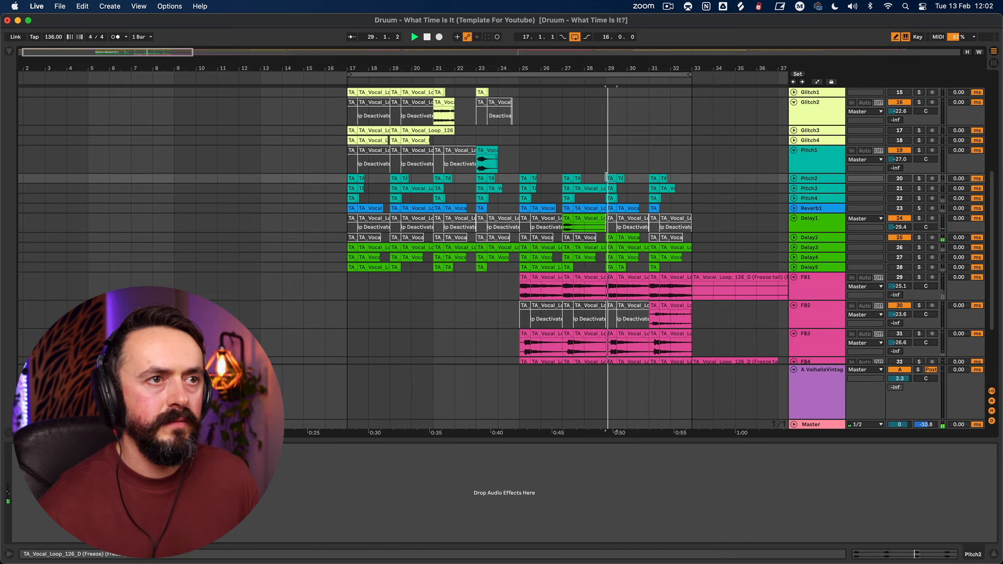
left_click(608, 177)
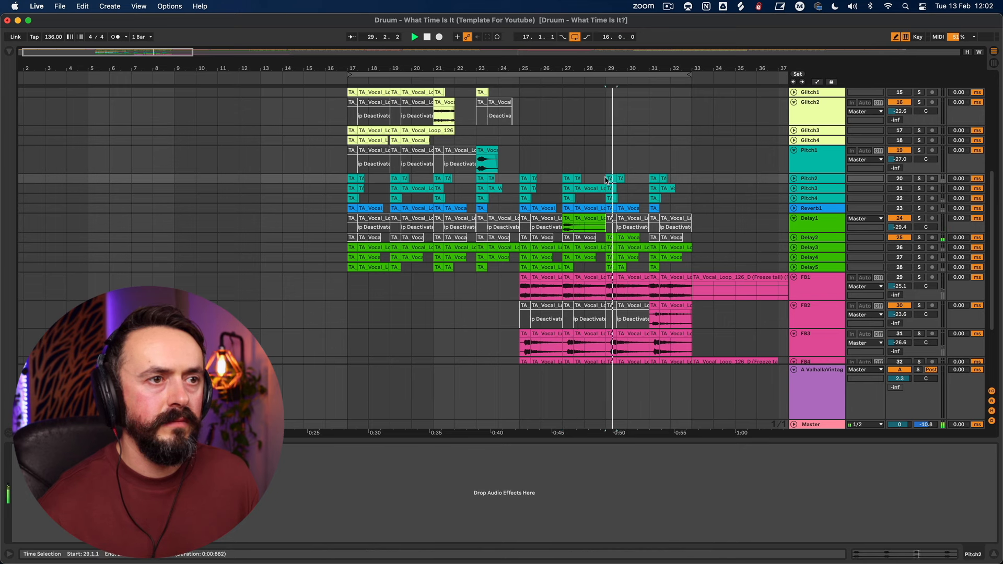
left_click(652, 177)
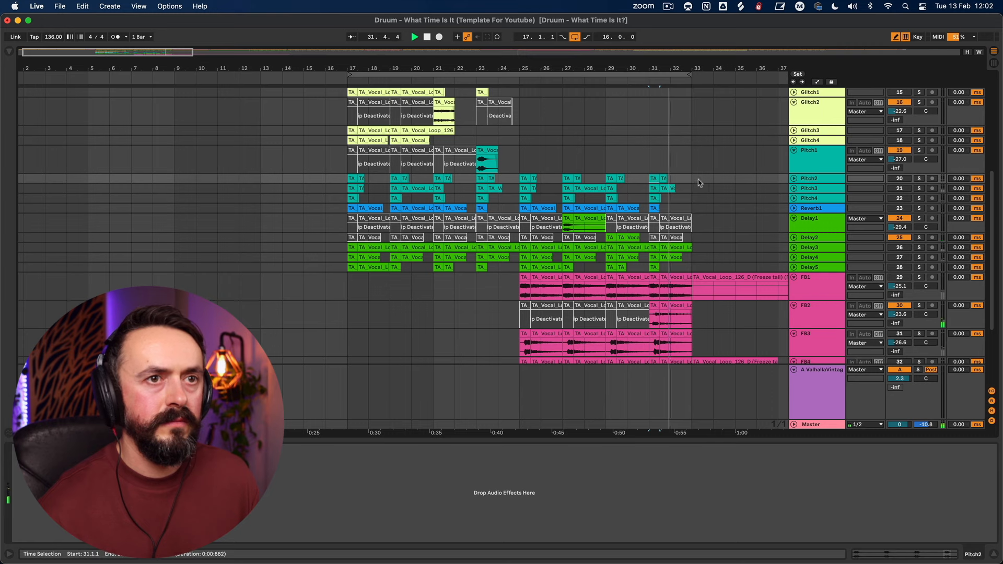
scroll(701, 198, "down", 2)
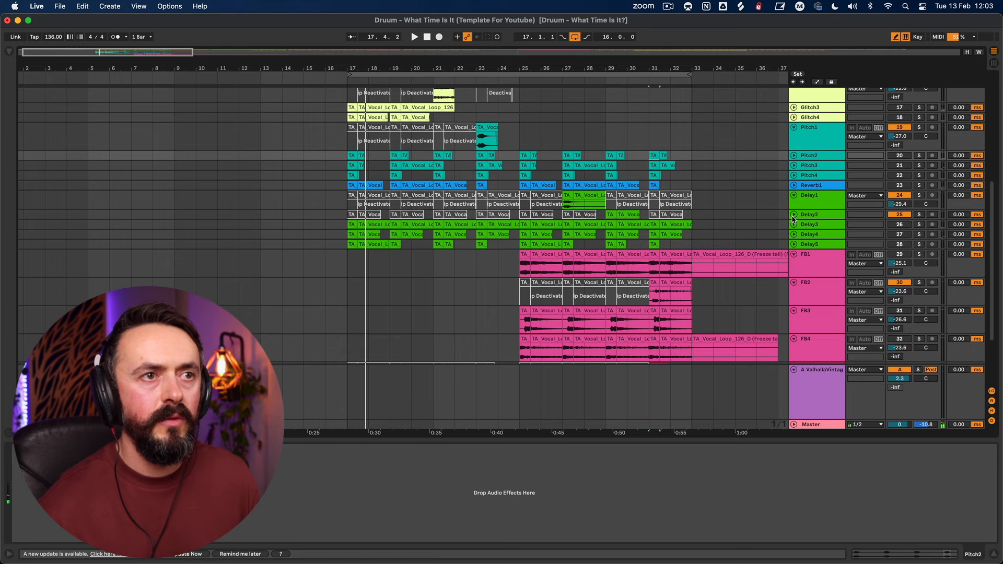
- Audition the FX clip at bar 31 with its track enlarged, first in solo and again with the other tracks
left_click(919, 282)
scroll(920, 294, "down", 6)
left_click(918, 282)
key("space")
left_click_drag(838, 295, 838, 332)
left_click(896, 301)
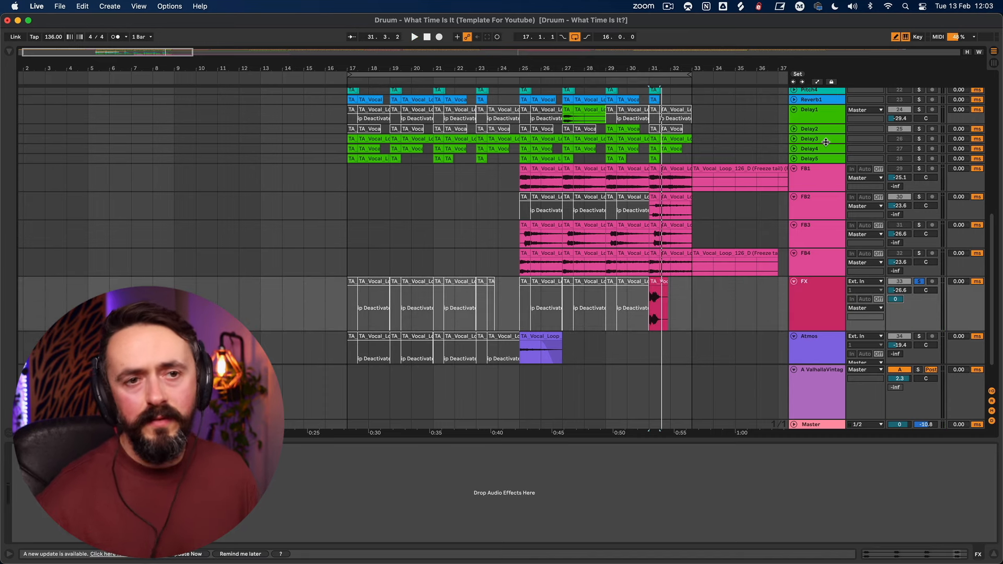
scroll(857, 271, "down", 1)
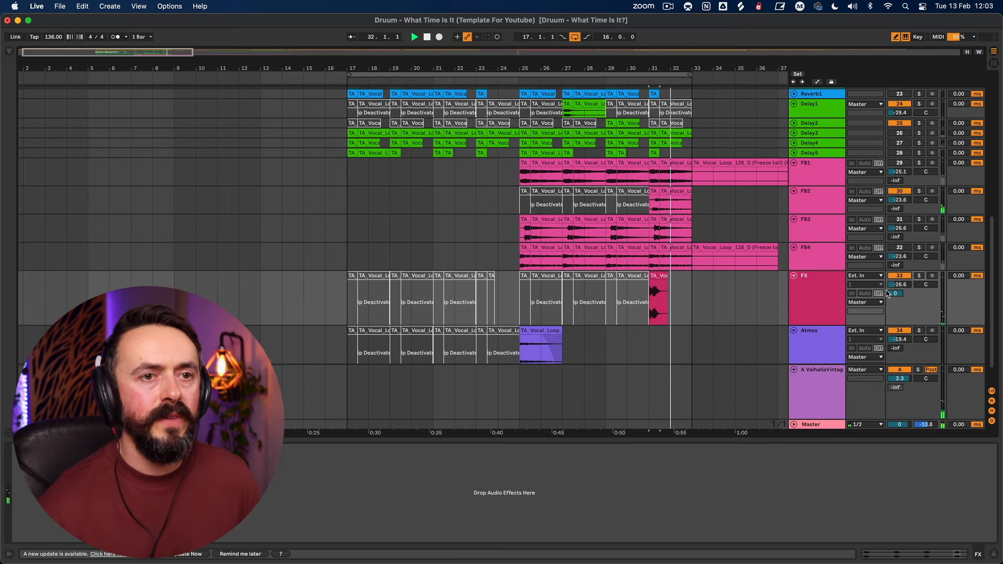
key("space")
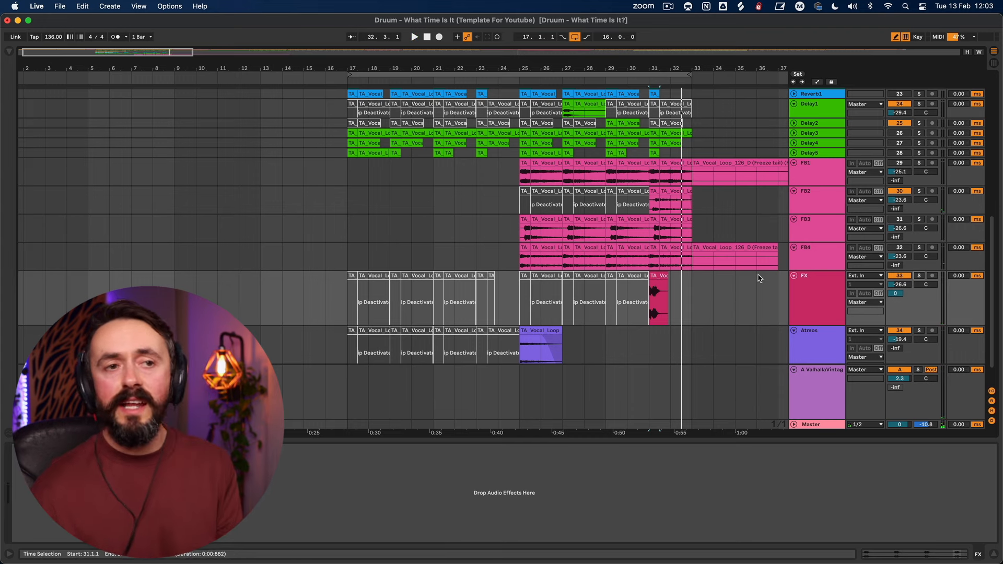
left_click(658, 276)
left_click_drag(657, 277, 684, 274)
key("Delete")
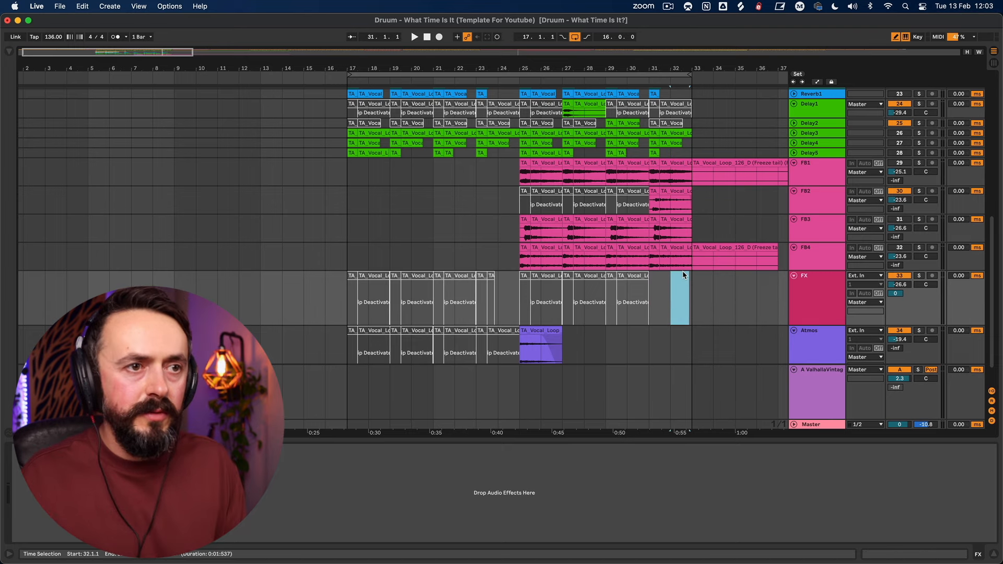
key("super+z")
key("super+z")
- Place a reversed copy of the bar 25 Atmos clip at bar 31 and give it a fade-in
scroll(666, 274, "down", 2)
left_click_drag(546, 299, 667, 302)
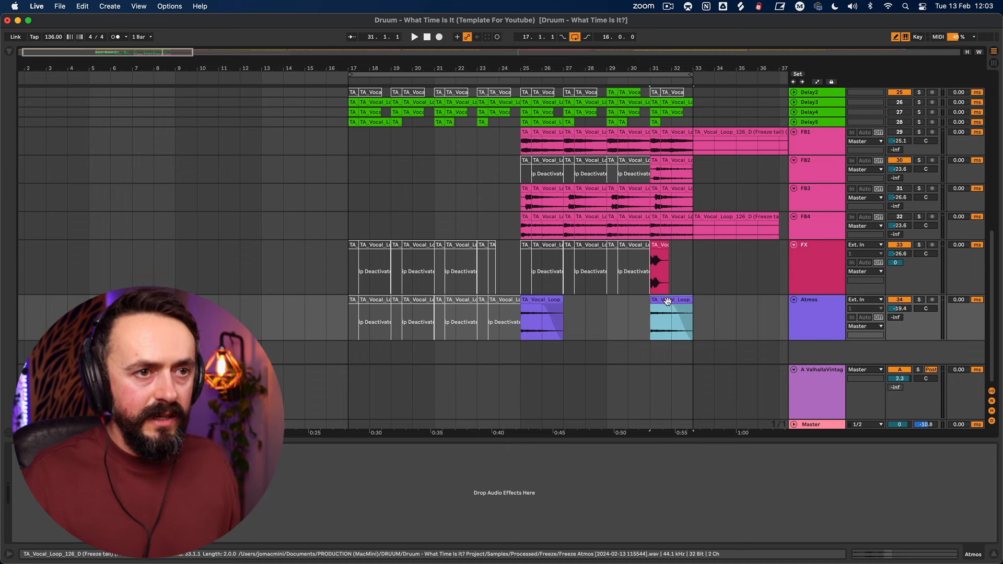
key("r")
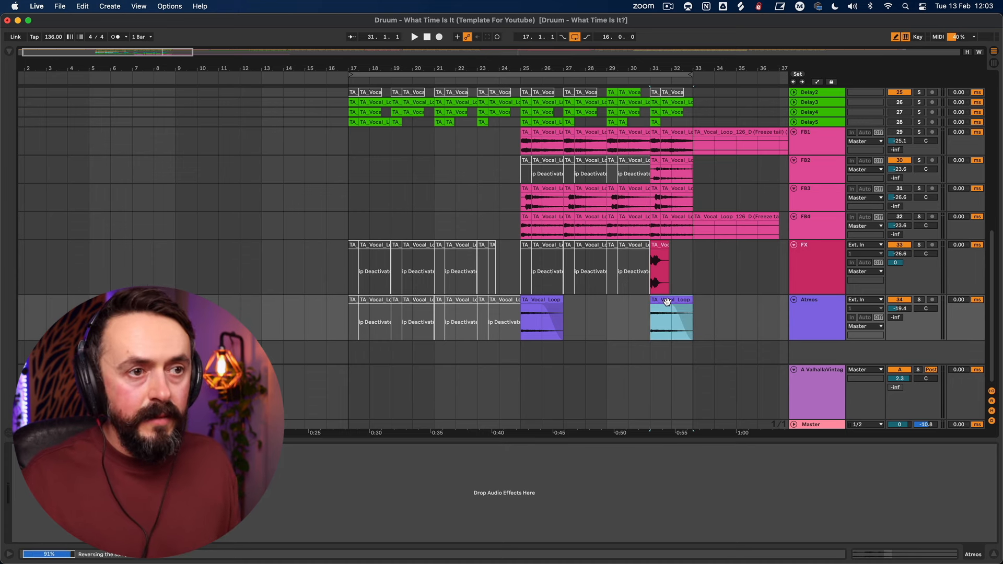
left_click_drag(671, 308, 695, 305)
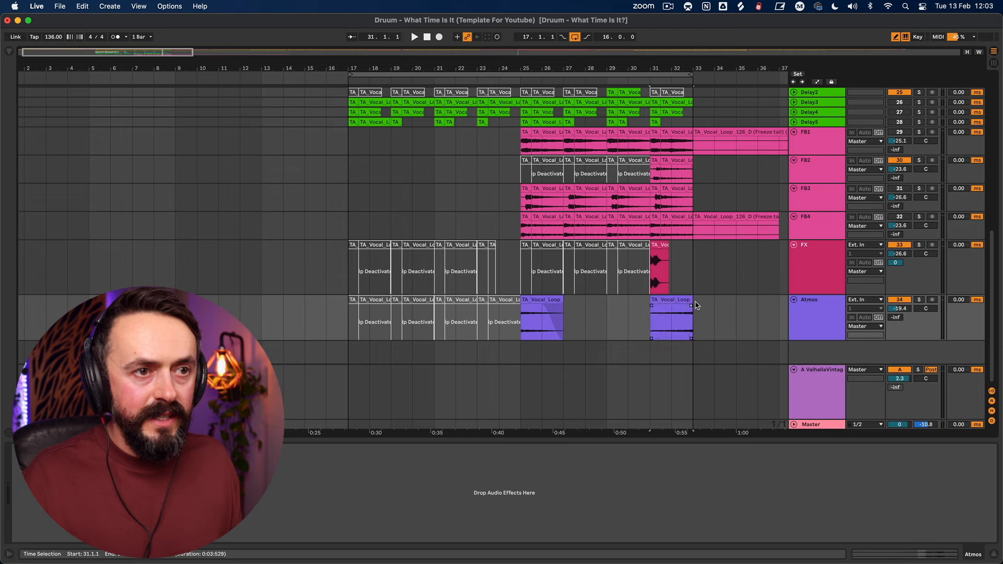
- Play the section from bar 31 and raise the Atmos track volume to -13.4 dB
key("space")
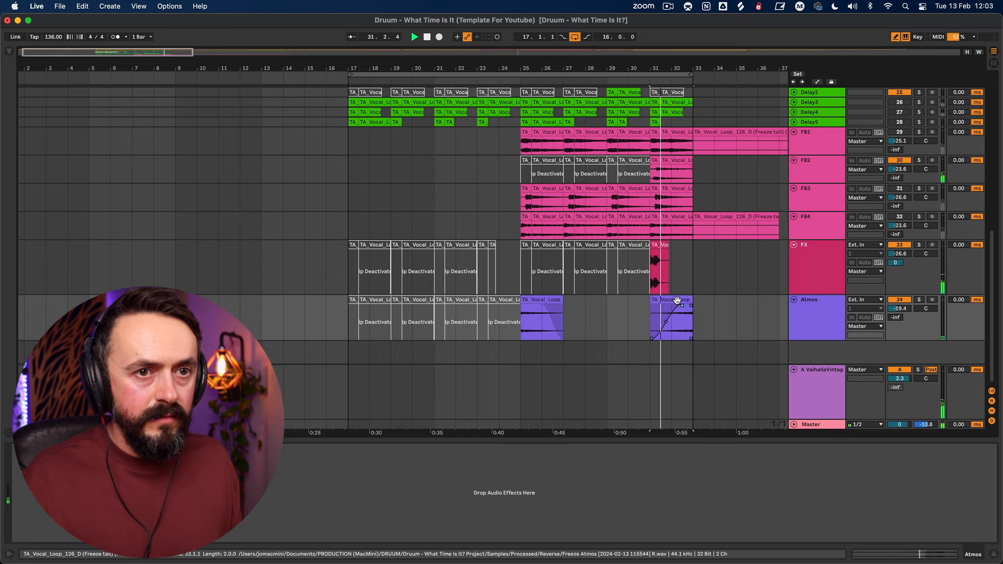
scroll(673, 299, "up", 5)
scroll(679, 300, "down", 4)
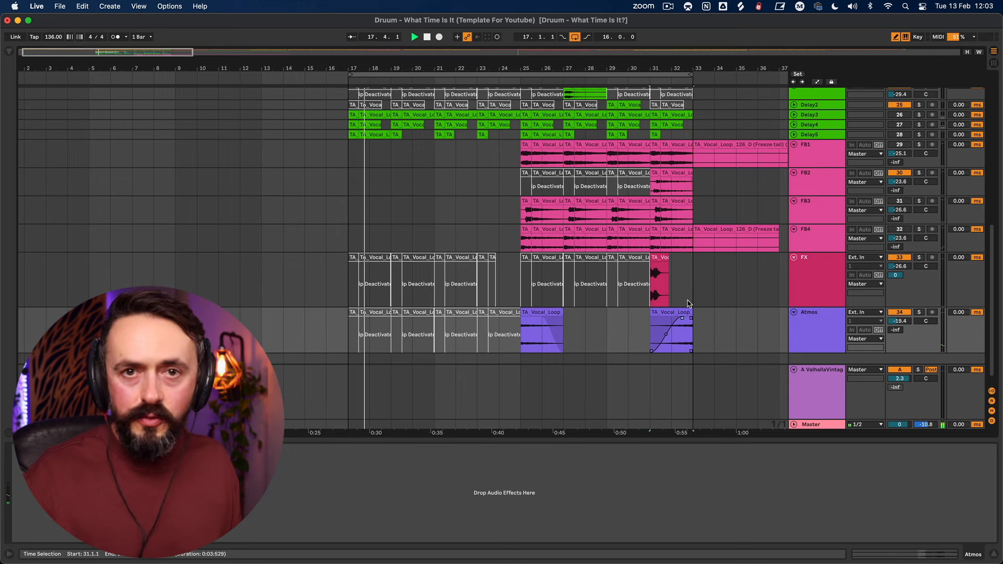
left_click_drag(899, 320, 900, 316)
key("space")
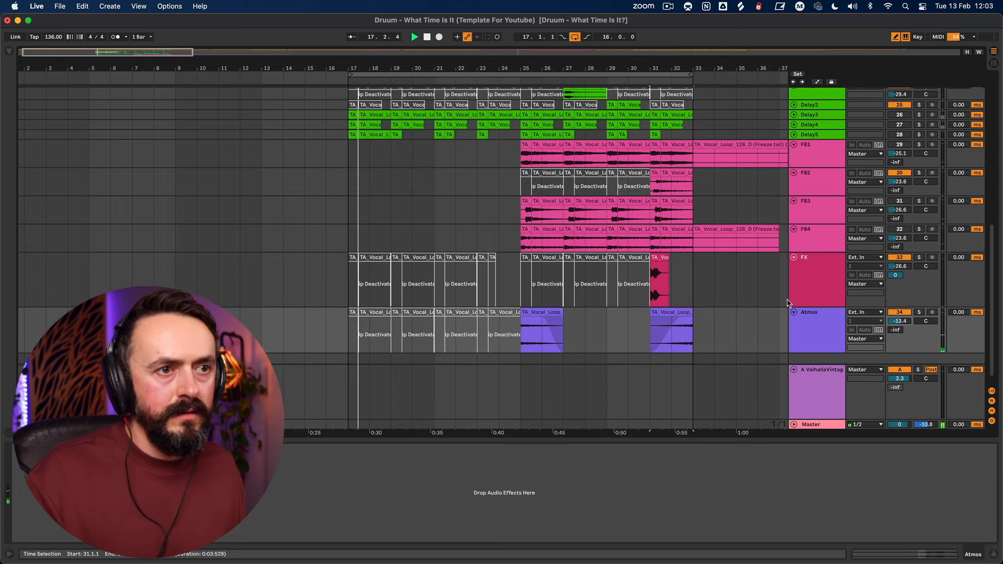
- Play the loop from bar 17 to review the vocal clips and unfold the Dist2 track
scroll(522, 313, "up", 8)
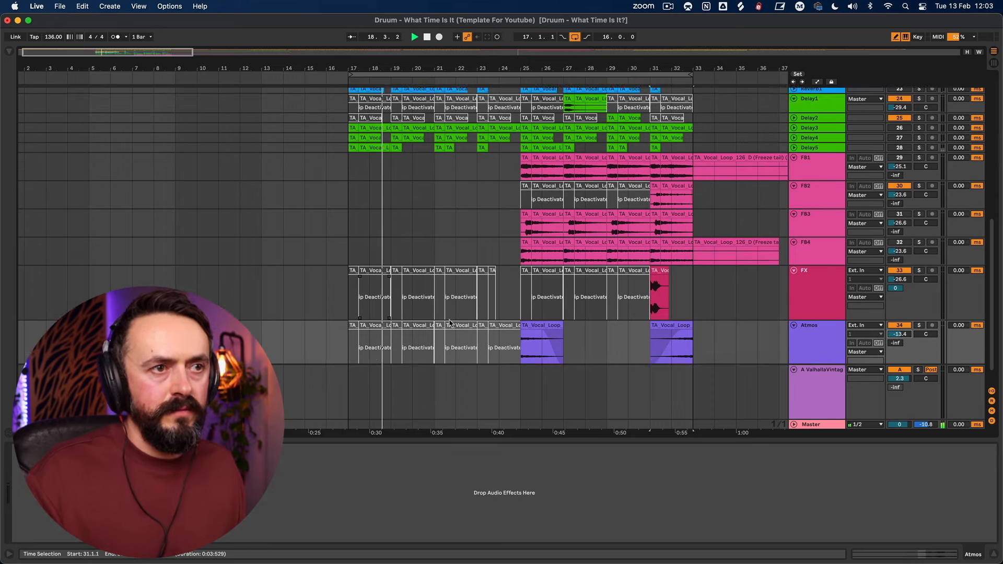
scroll(522, 261, "up", 5)
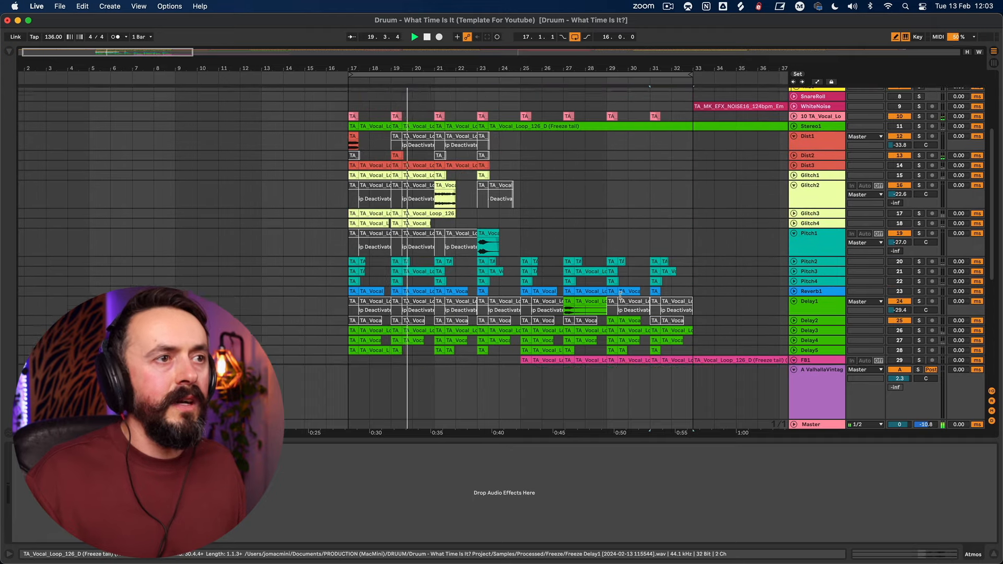
scroll(498, 262, "up", 5)
scroll(564, 208, "left", 3)
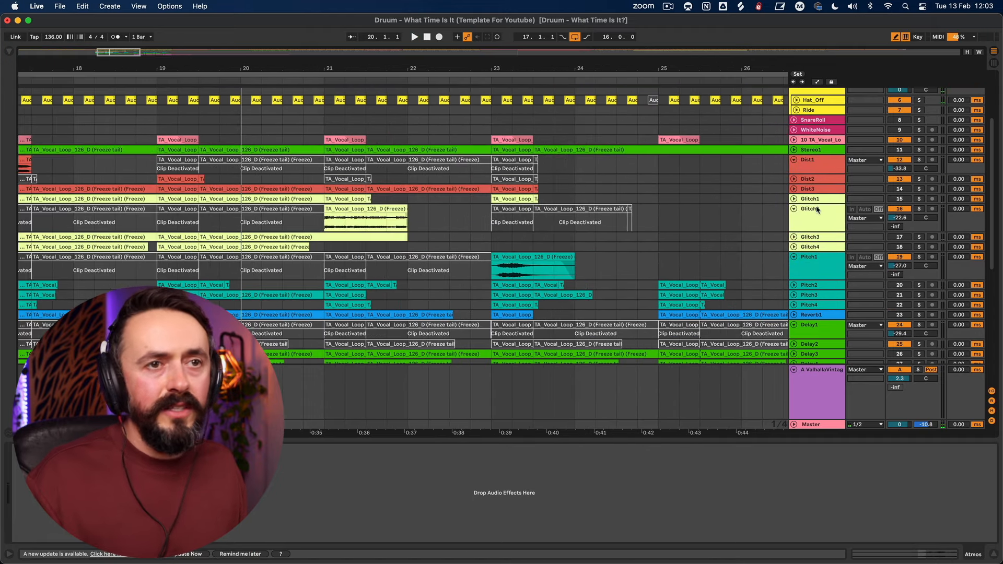
left_click(793, 178)
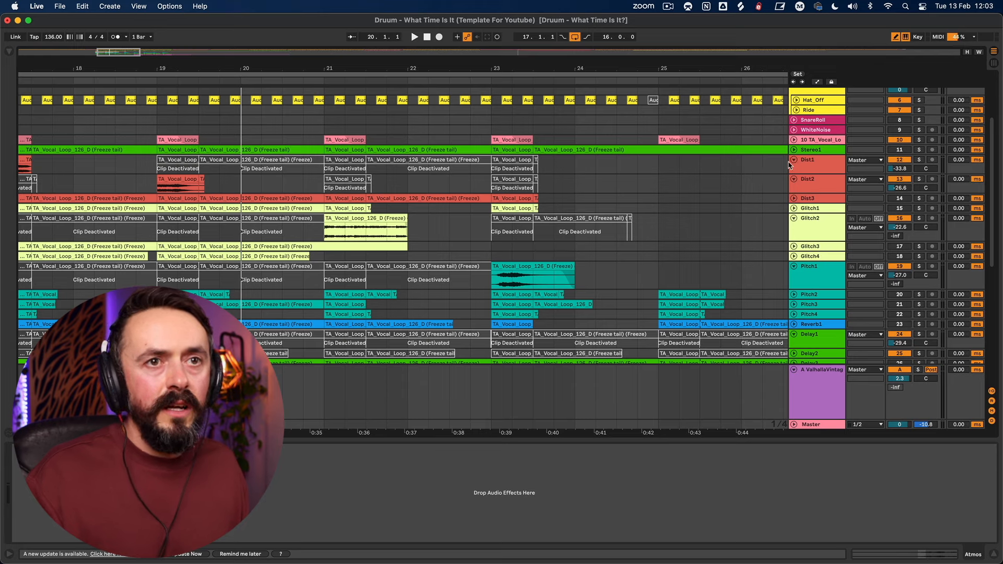
- Place a reversed copy of the bar 23 Pitch1 clip at bar 26 and audition it
scroll(790, 165, "down", 4)
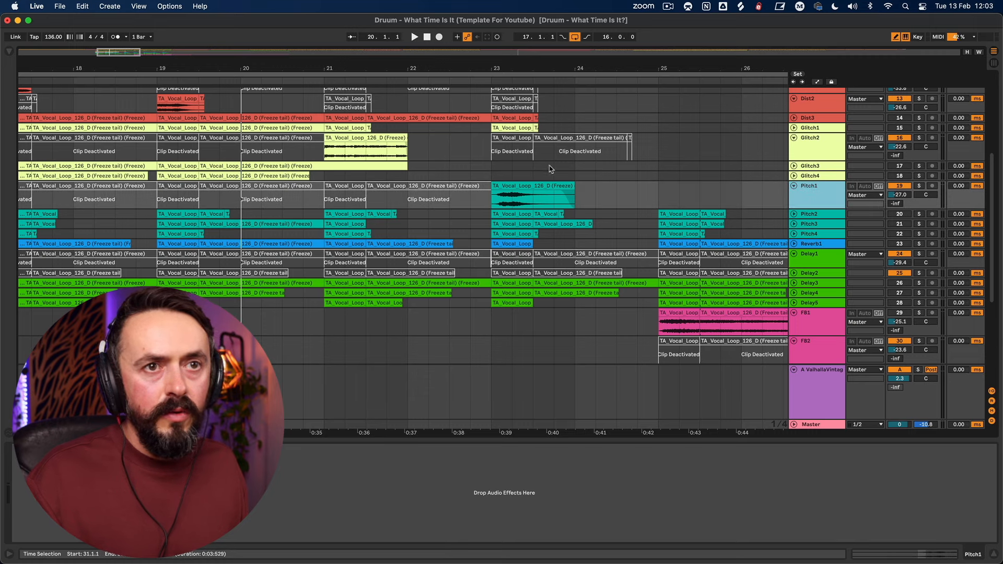
left_click(517, 188)
left_click_drag(553, 81, 533, 47)
left_click_drag(438, 181, 566, 187)
key("r")
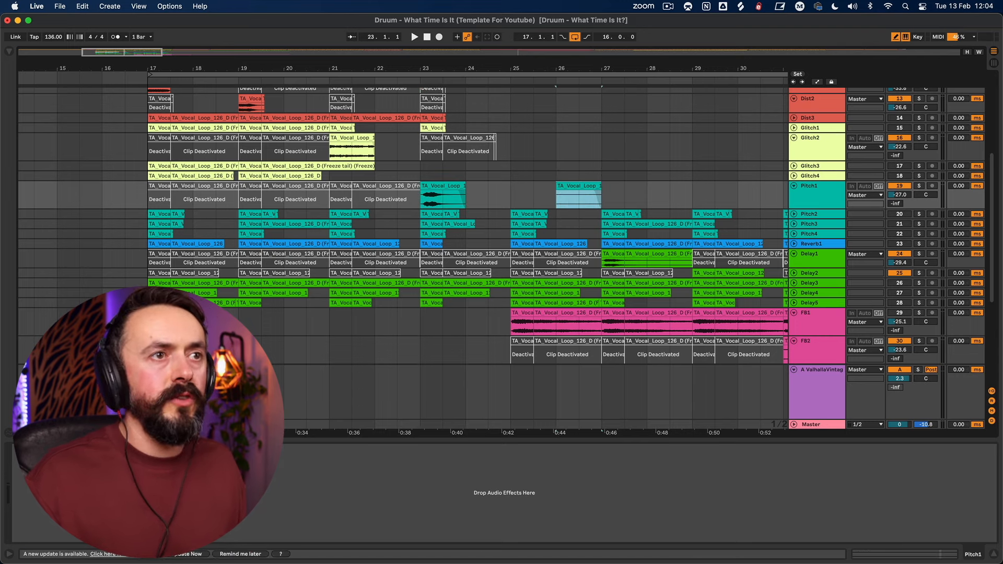
left_click_drag(638, 51, 589, 173)
key("space")
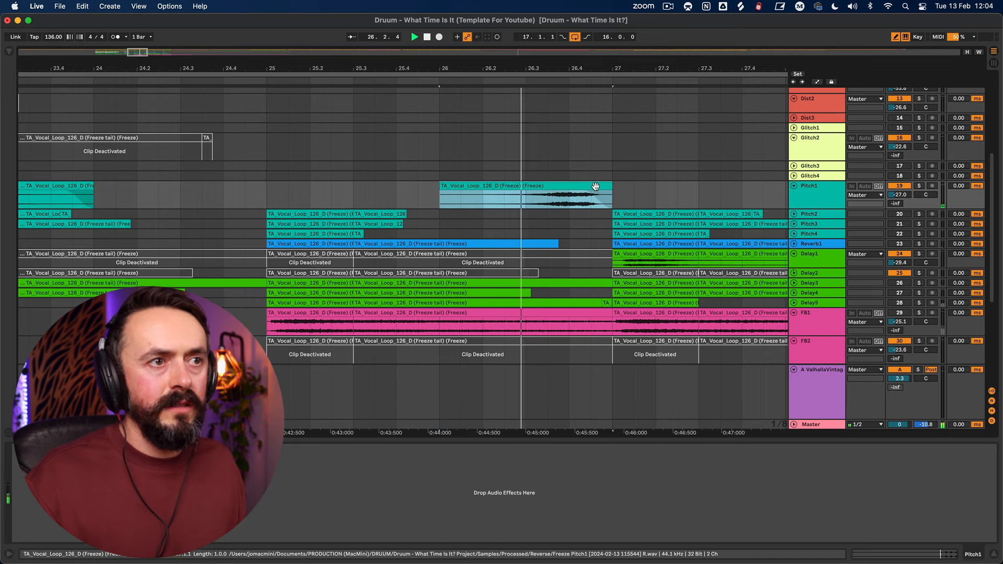
left_click_drag(639, 68, 702, 13)
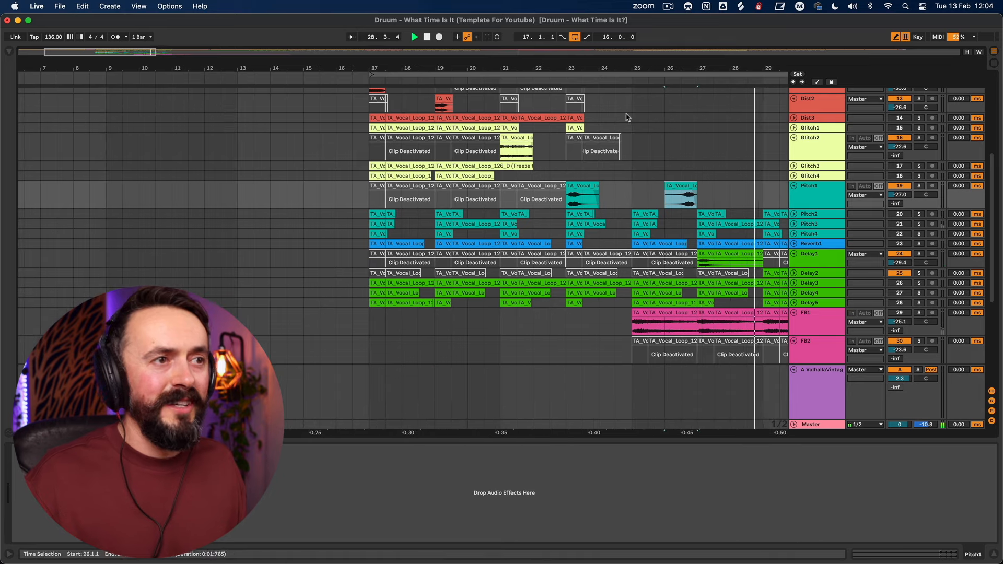
key("space")
- Set the reversed Pitch1 clip at bar 26 to Tones warp mode and -12 semitones, auditioning the result
key("minus")
double_click(544, 183)
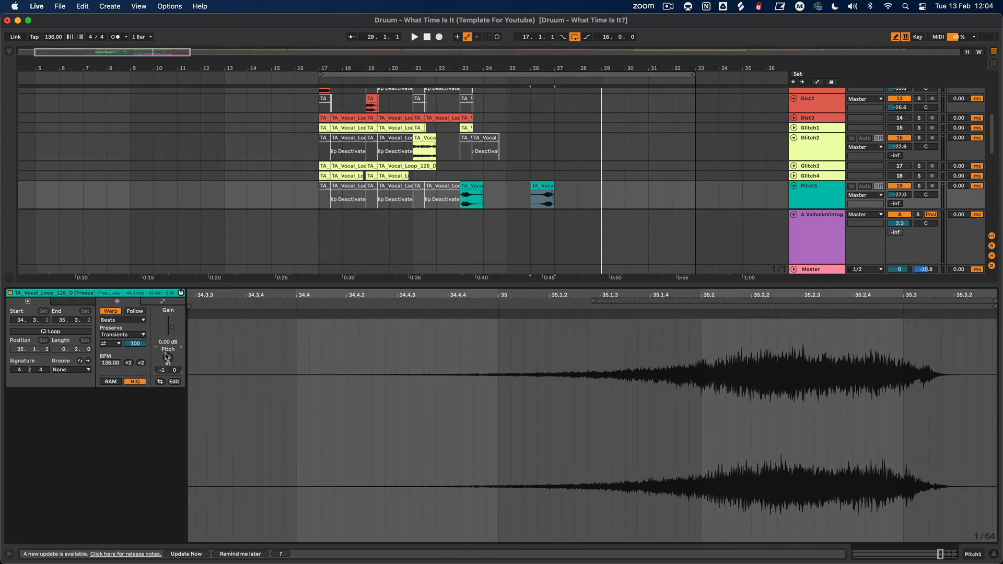
key("space")
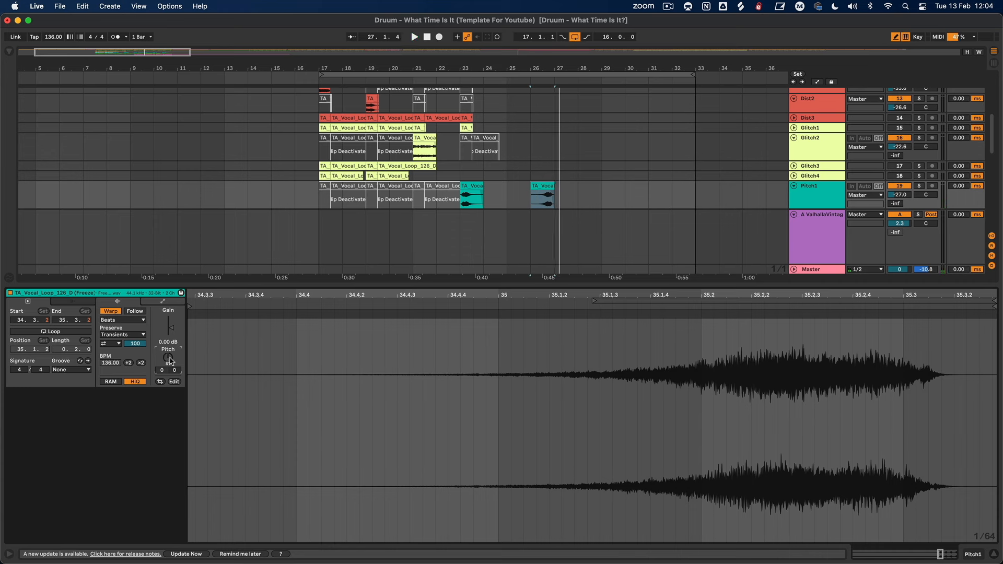
left_click(133, 320)
left_click(128, 335)
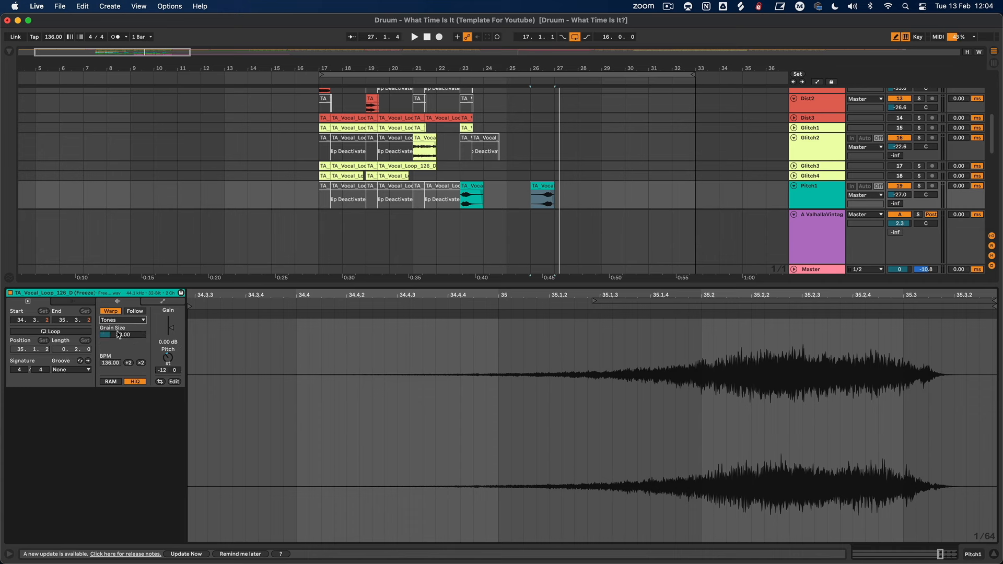
key("space")
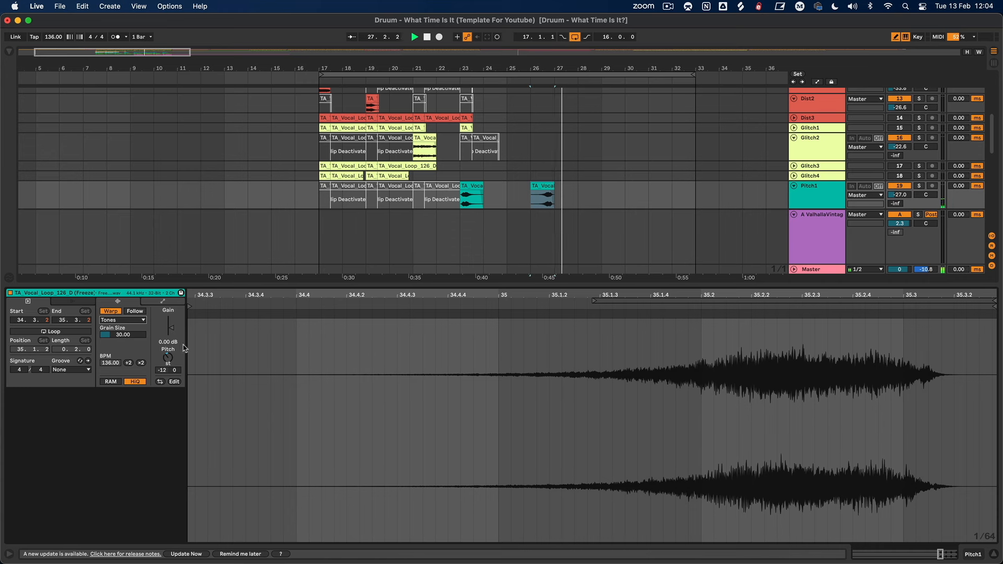
left_click(131, 319)
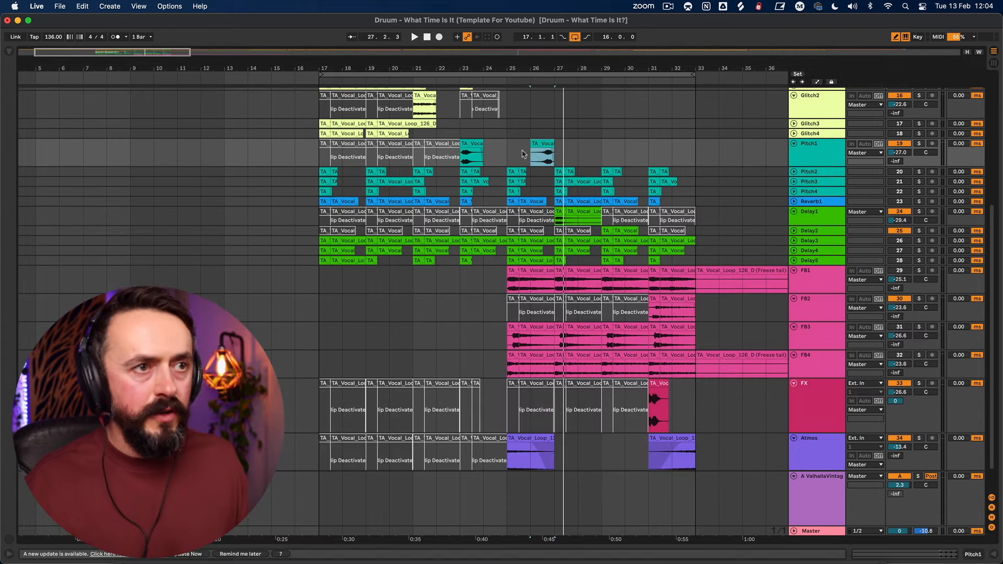
- Unfold the Delay5 and Delay4 tracks and solo Delay4 during playback
left_click_drag(336, 69, 429, 83)
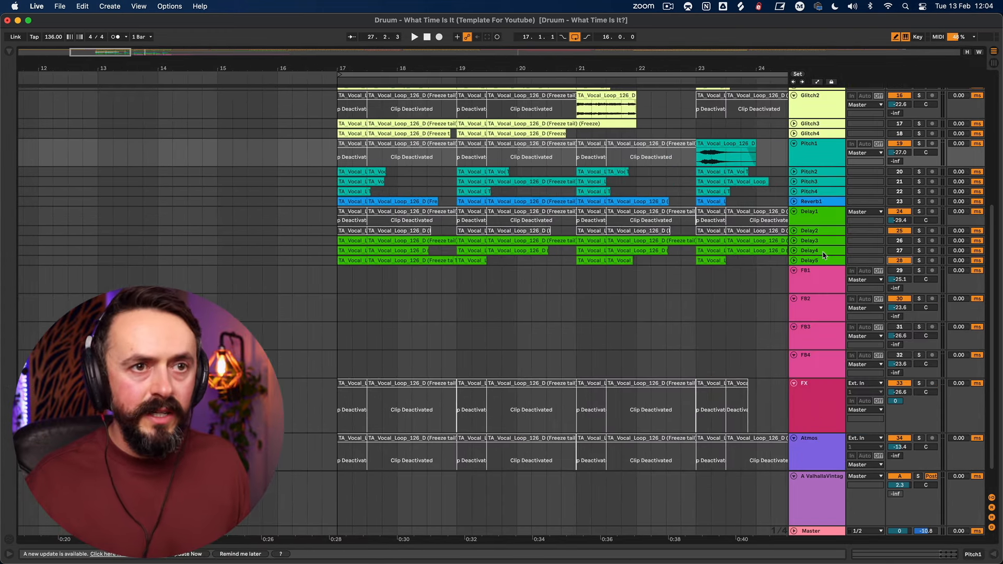
left_click(794, 260)
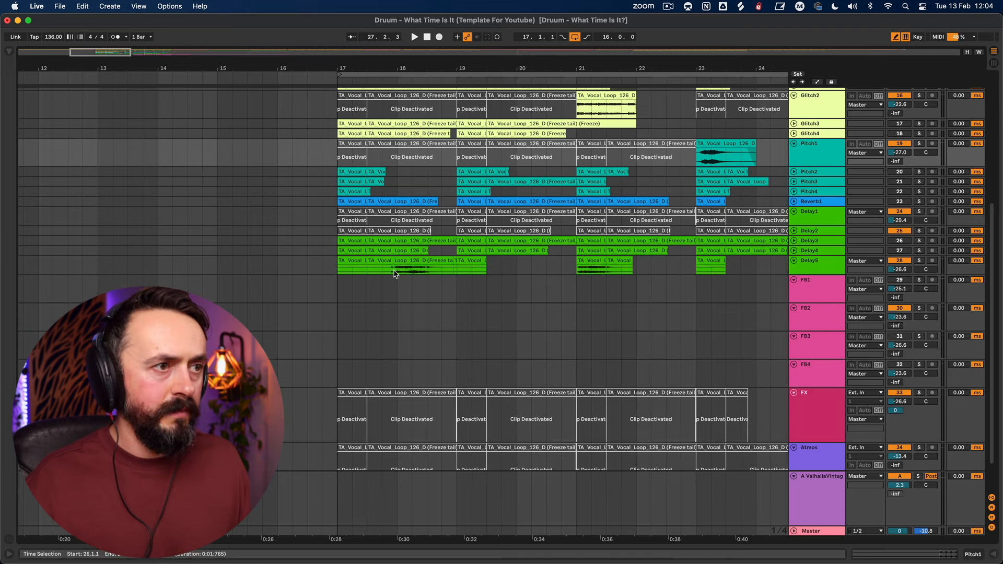
left_click(794, 253)
key("space")
left_click(912, 251)
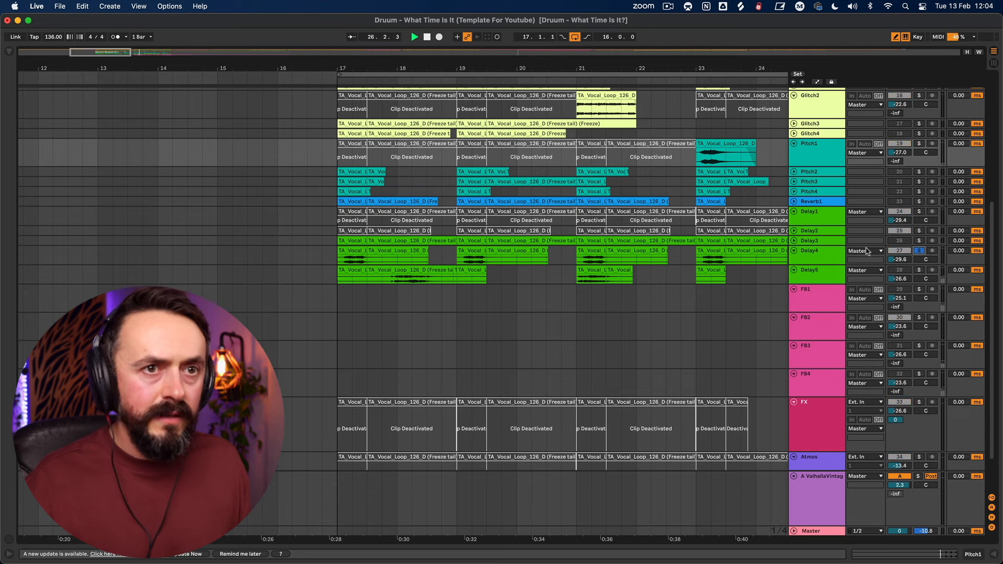
- Consolidate the half-bar Delay4 clip at bar 17 and delete the freeze-tail clip that follows it
left_click(346, 252)
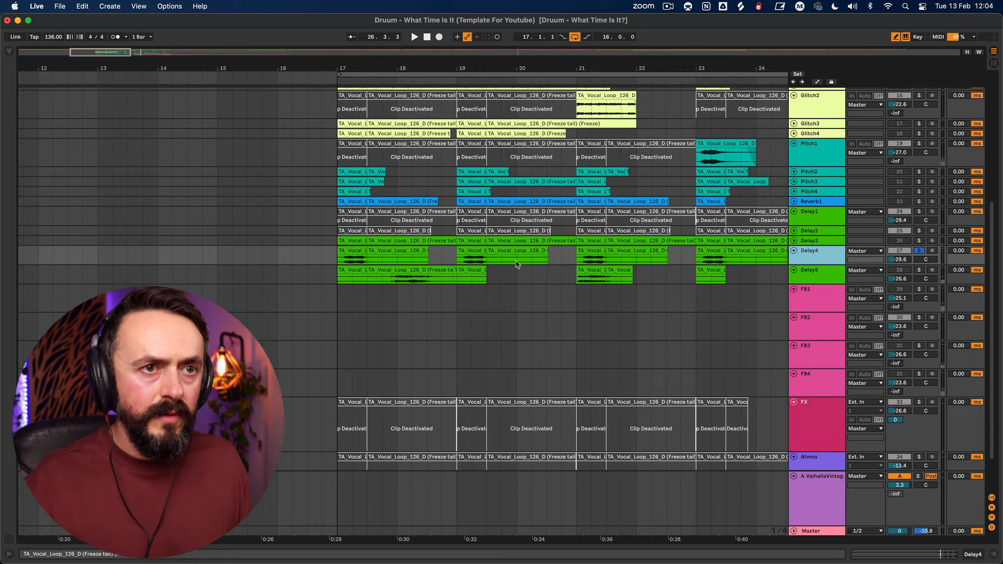
double_click(347, 252)
left_click(354, 194)
key("super+j")
left_click(371, 196)
key("Delete")
- Stretch the consolidated Delay4 clip at bar 17 by doubling its BPM twice to 544.00
left_click(356, 196)
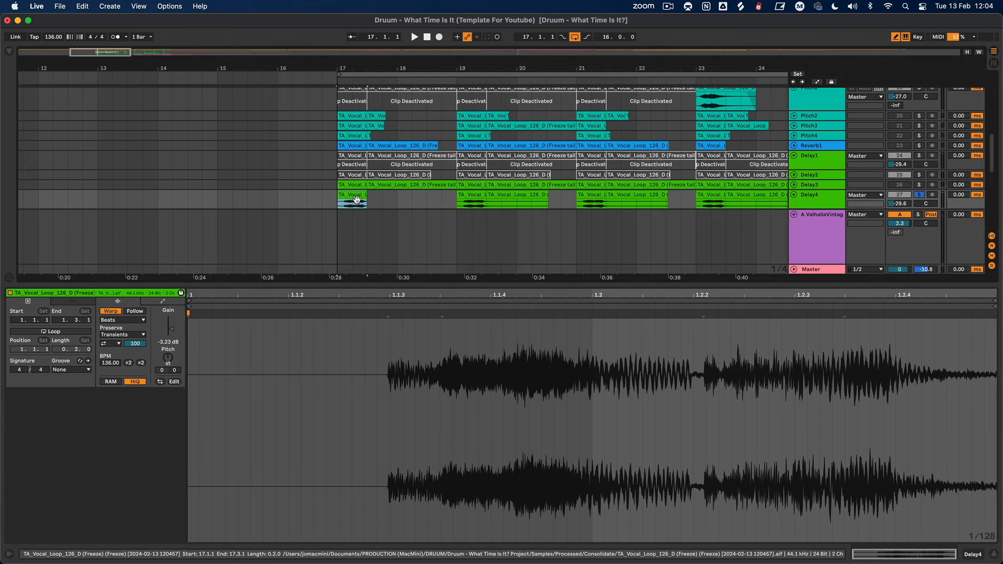
left_click(141, 363)
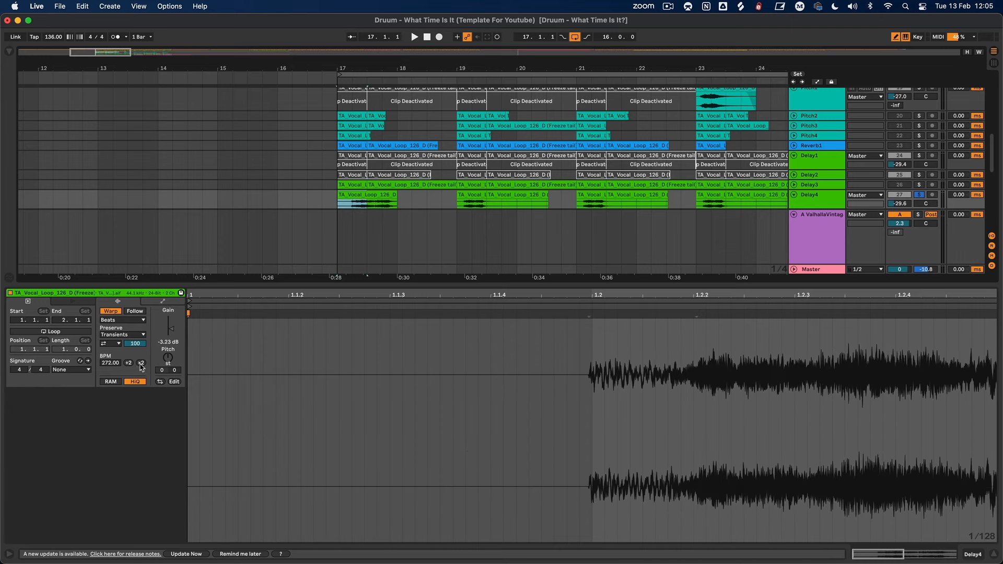
left_click(140, 364)
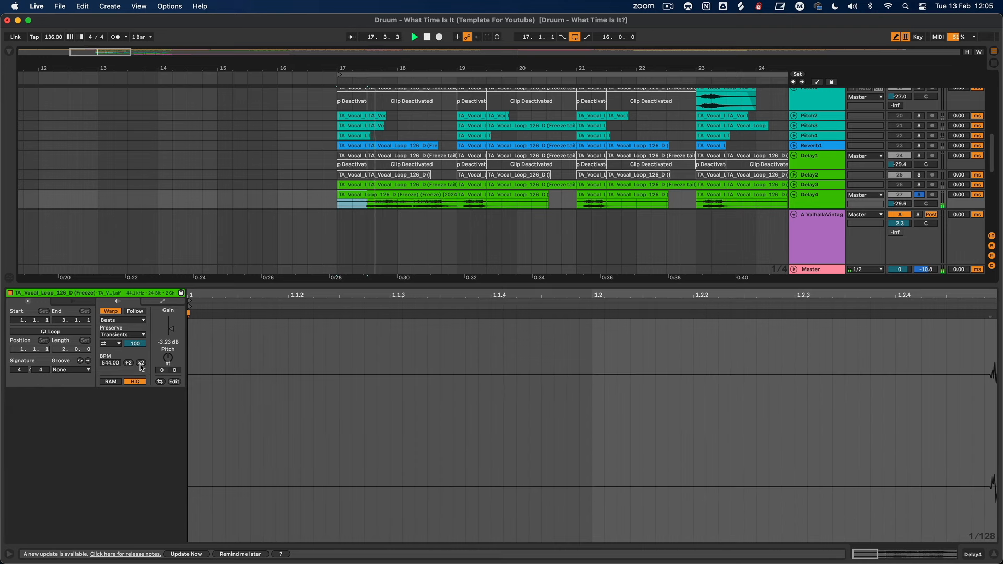
- Unsolo Delay4, play the full mix from bar 17, and delete the Delay4 clips between bars 19 and 23
left_click(992, 556)
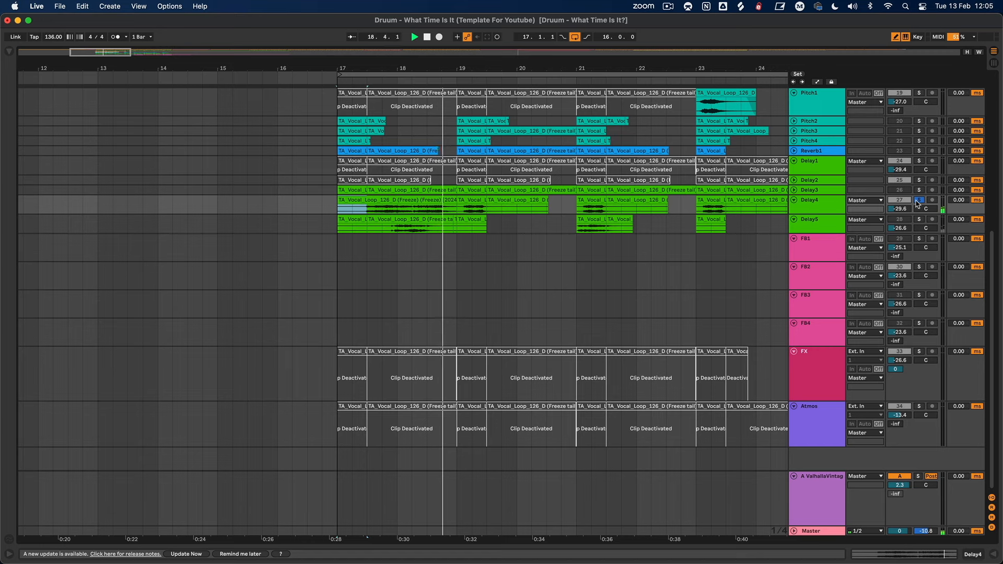
key("space")
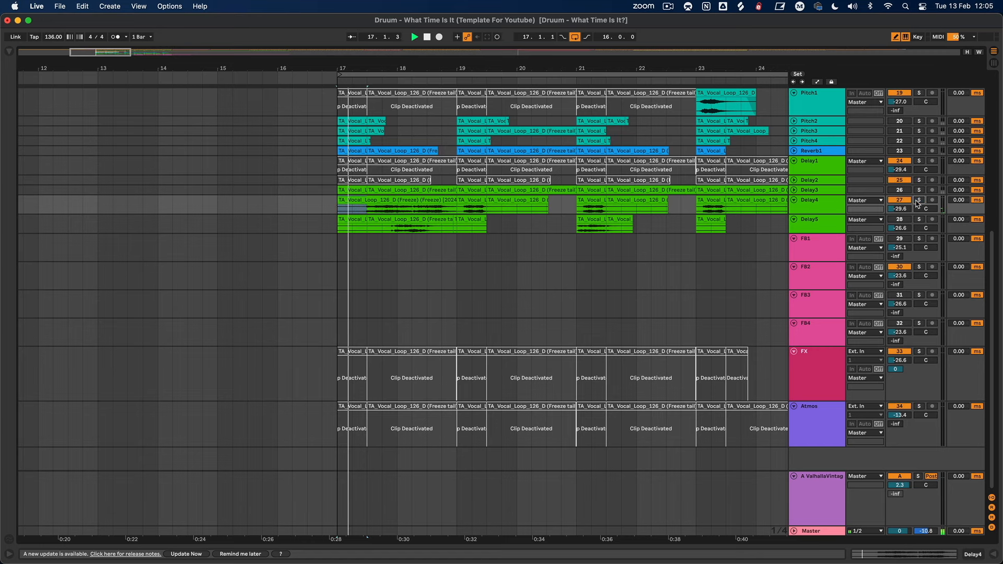
left_click_drag(617, 69, 547, 51)
left_click(441, 201)
key("Delete")
left_click(482, 203)
key("Delete")
left_click(528, 201)
key("Delete")
left_click(550, 199)
key("Delete")
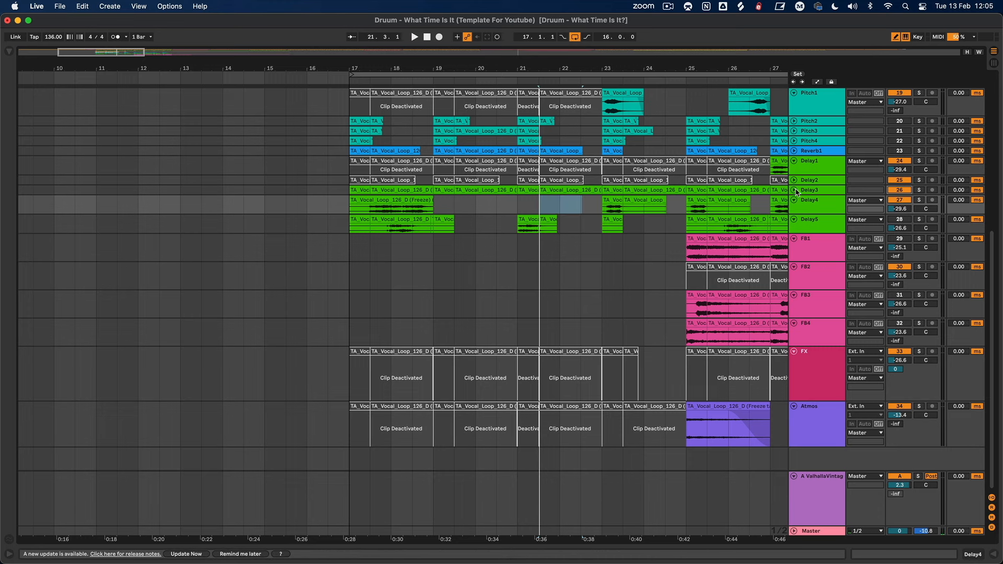
- Unfold Delay3, delete its freeze-tail clip following the bar 21 vocal, and consolidate the half-bar clip at bar 21
left_click(794, 190)
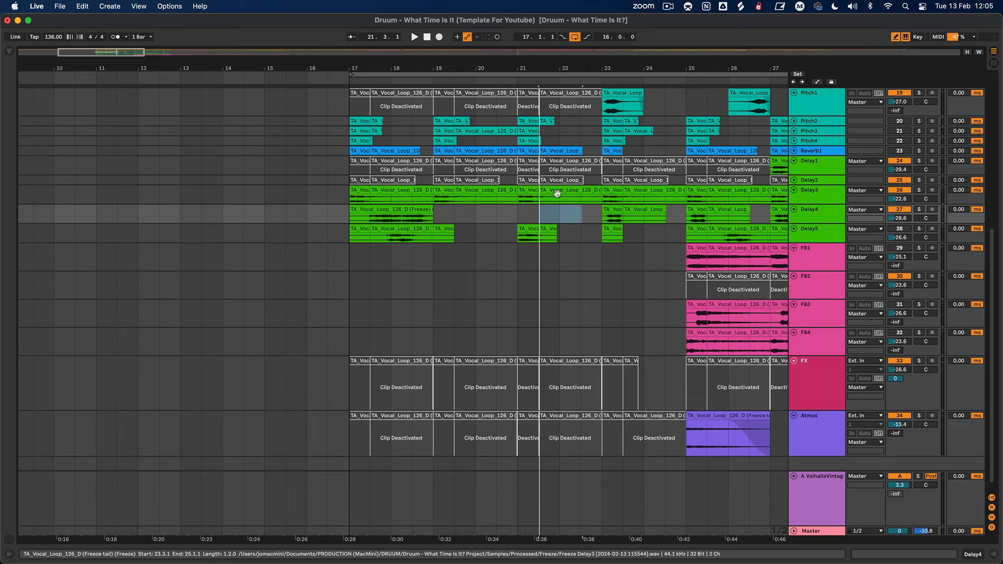
left_click(526, 190)
left_click(551, 189)
key("Delete")
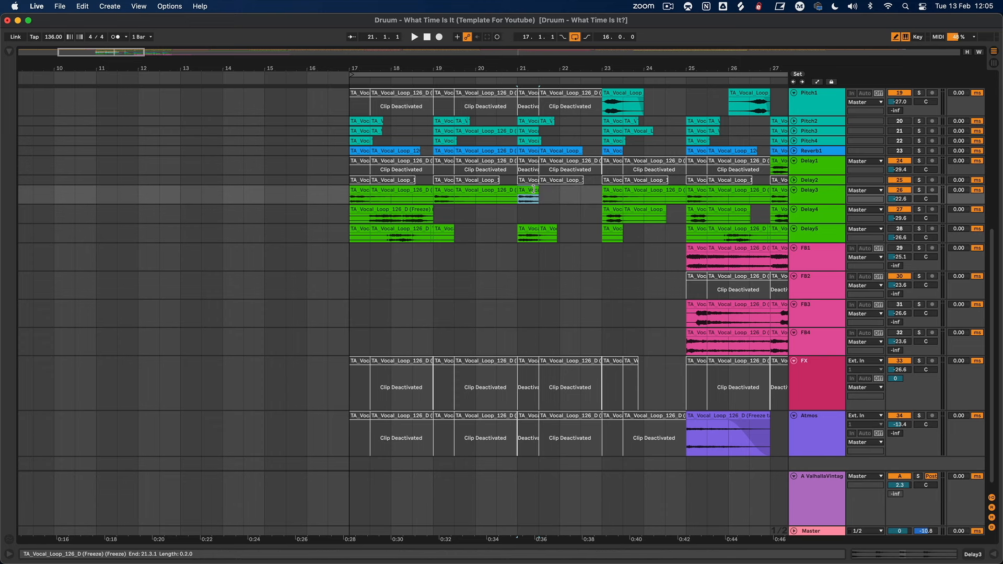
key("space")
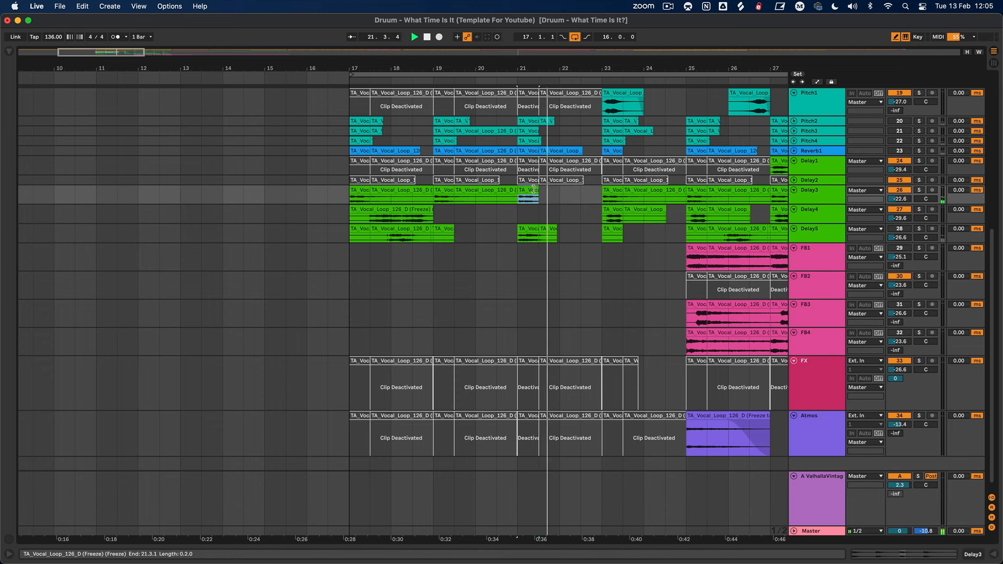
key("super+j")
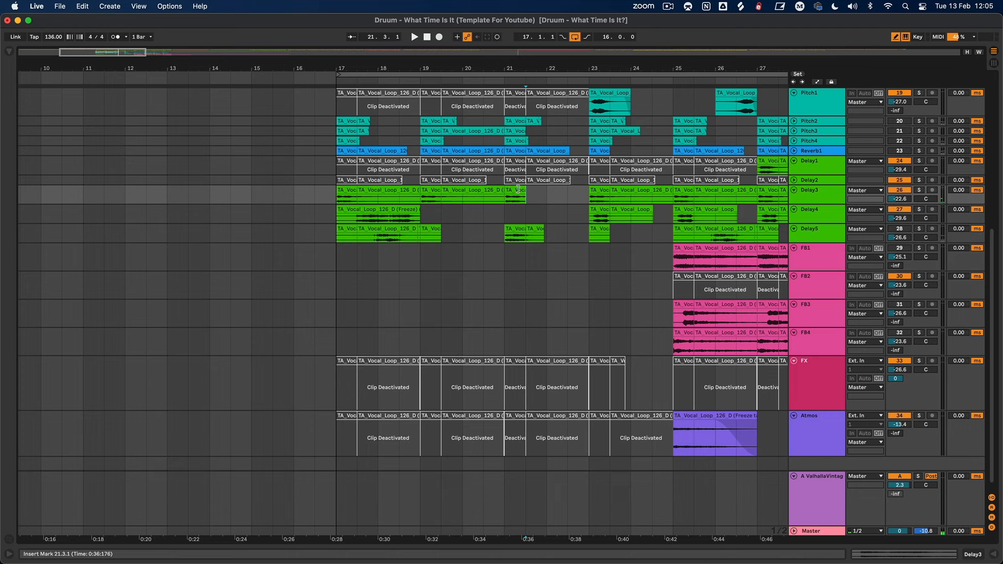
- Stretch the consolidated Delay3 clip at bar 21 by doubling its BPM twice to 544.00 and audition it
double_click(514, 190)
double_click(141, 363)
key("space")
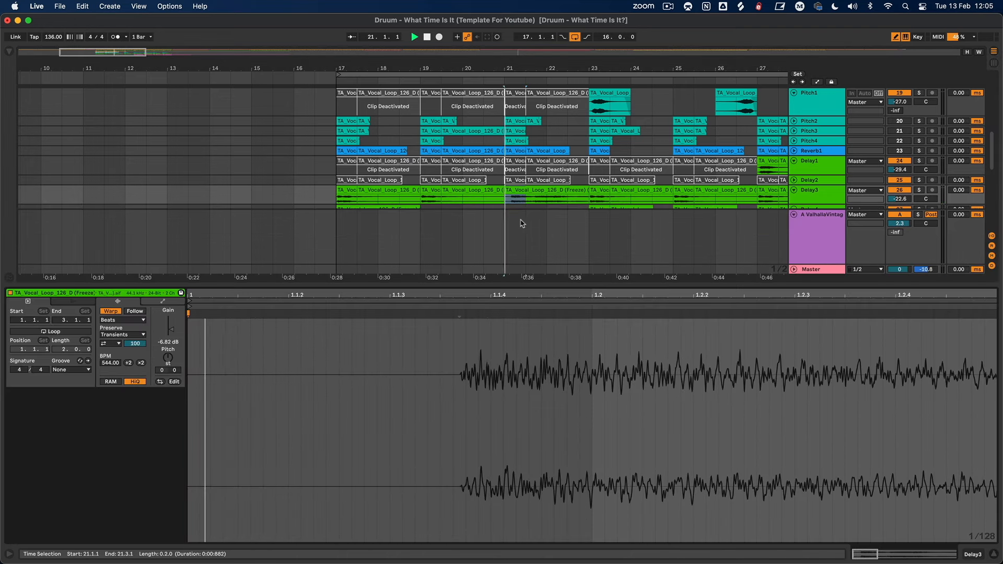
left_click(994, 555)
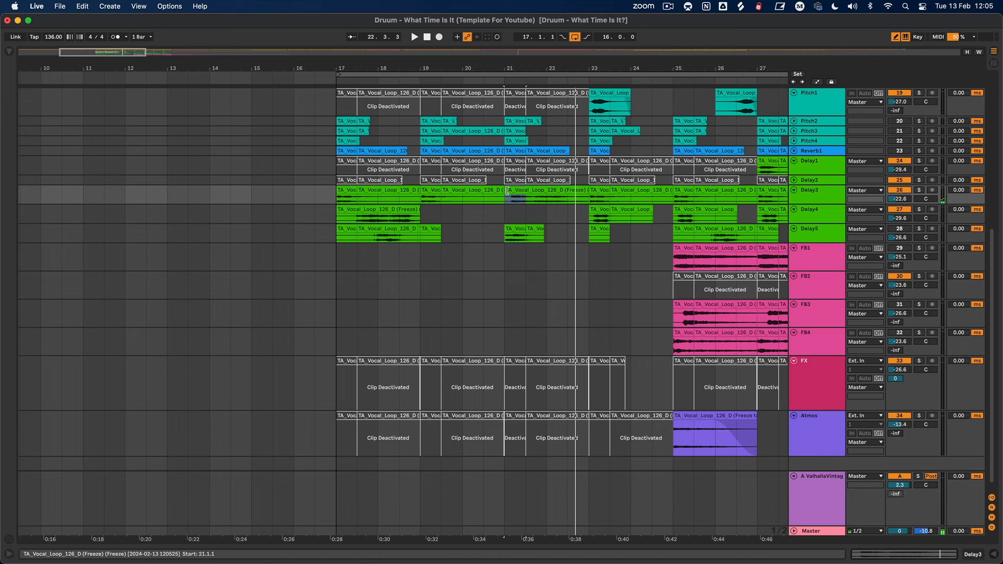
- Enlarge the Delay3 track, add a short fade-out to the stretched clip at bar 21, and consolidate that clip
left_click_drag(507, 190, 547, 191)
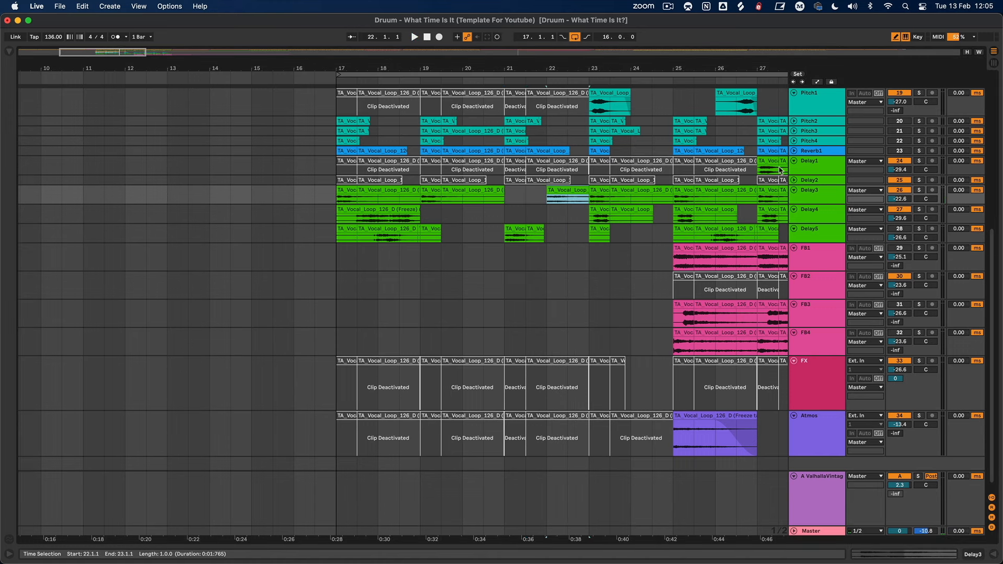
key("super+z")
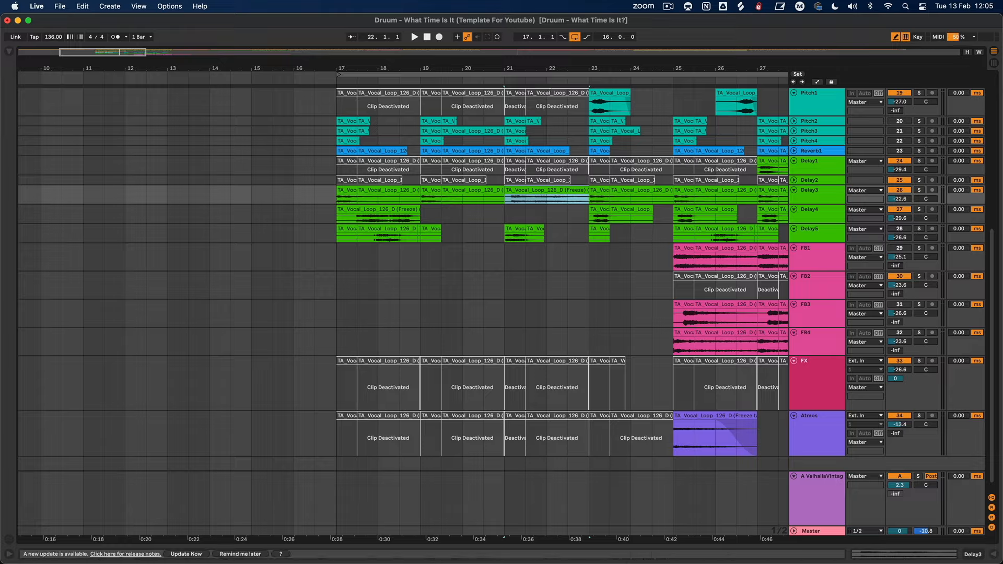
scroll(549, 194, "up", 5)
left_click_drag(806, 204, 807, 258)
left_click_drag(670, 196, 667, 196)
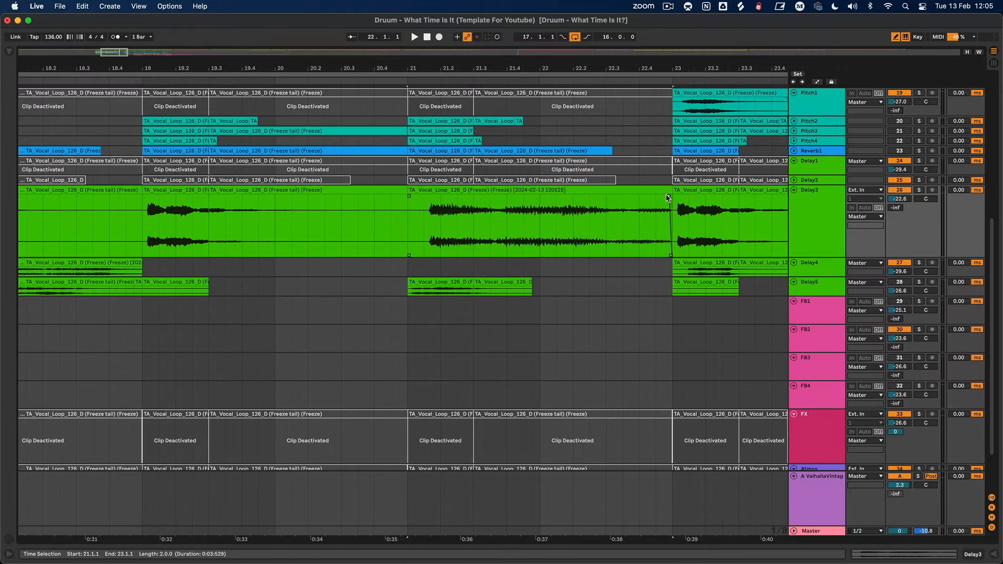
left_click(417, 191)
key("super+j")
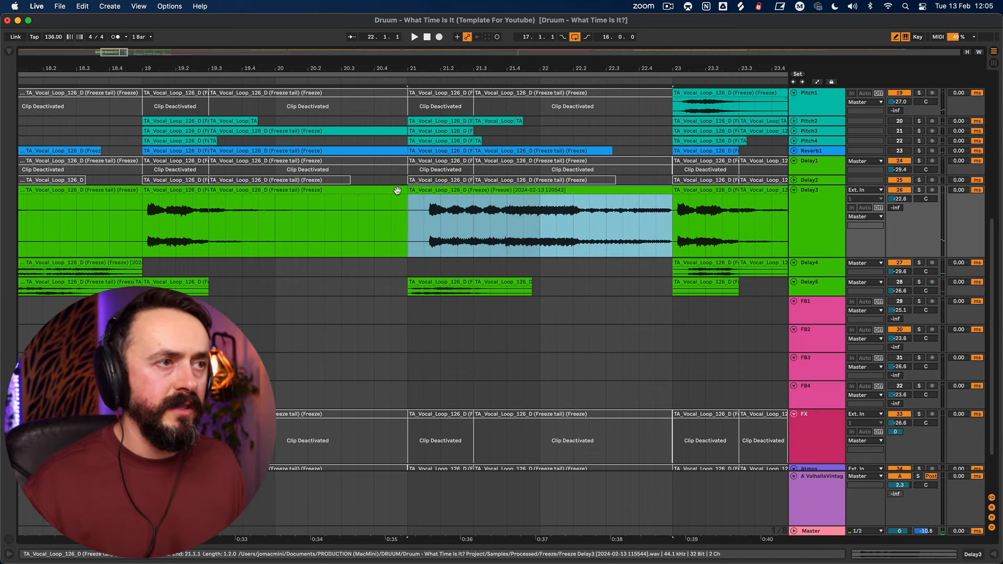
- Audition the consolidated Delay3 clip, trim its start to about bar 22, and play it from bar 21
mouse_move(412, 190)
left_mouse_down()
mouse_move(528, 190)
mouse_move(407, 183)
left_mouse_up()
key("space")
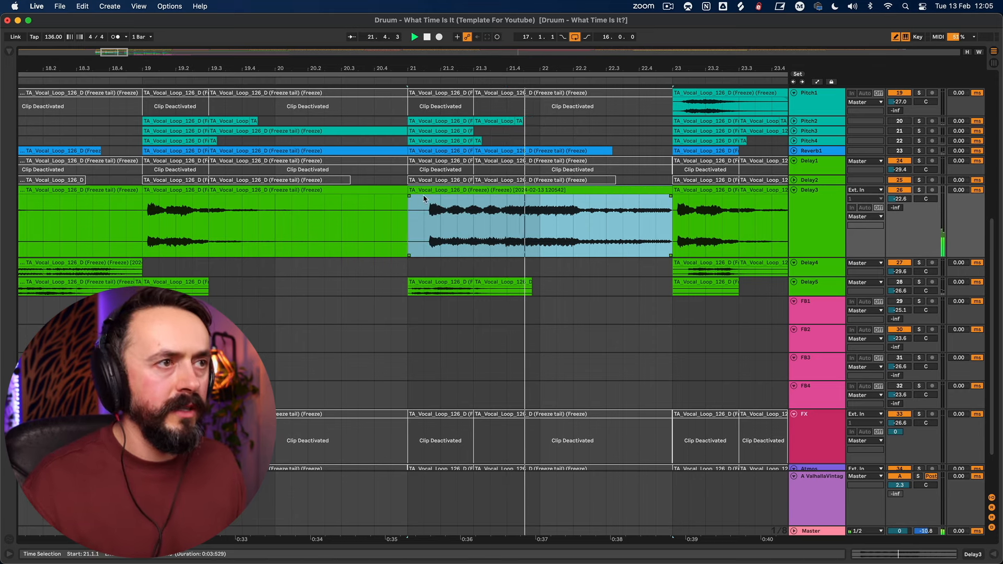
key("space")
mouse_move(412, 192)
left_mouse_down()
mouse_move(551, 193)
mouse_move(524, 191)
mouse_move(540, 198)
left_mouse_up()
left_click(412, 200)
key("space")
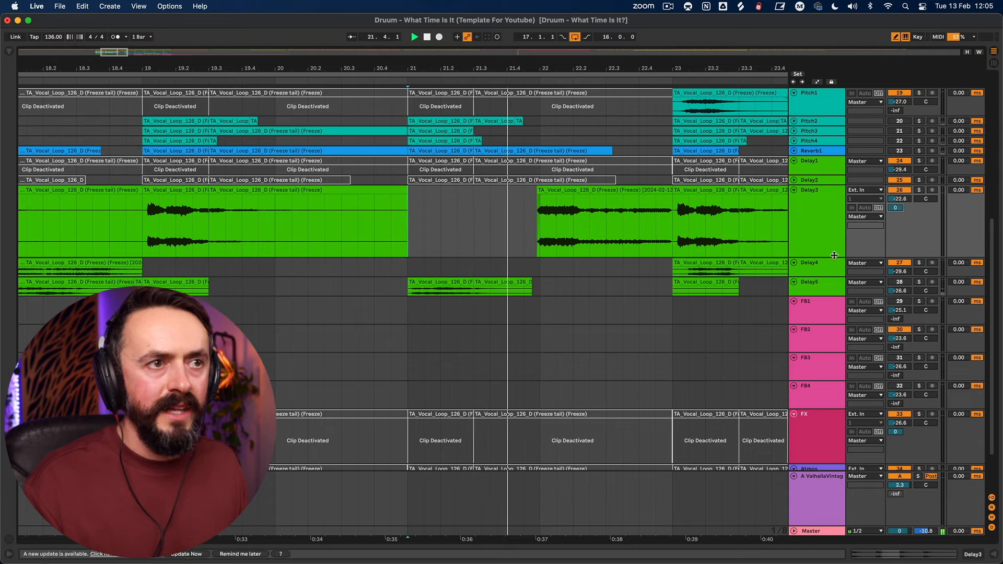
- Deactivate the Delay3 clips from bar 23 to bar 33
left_click(707, 190)
key("0")
left_click_drag(716, 68, 486, 31)
left_click(513, 192)
scroll(616, 213, "right", 4)
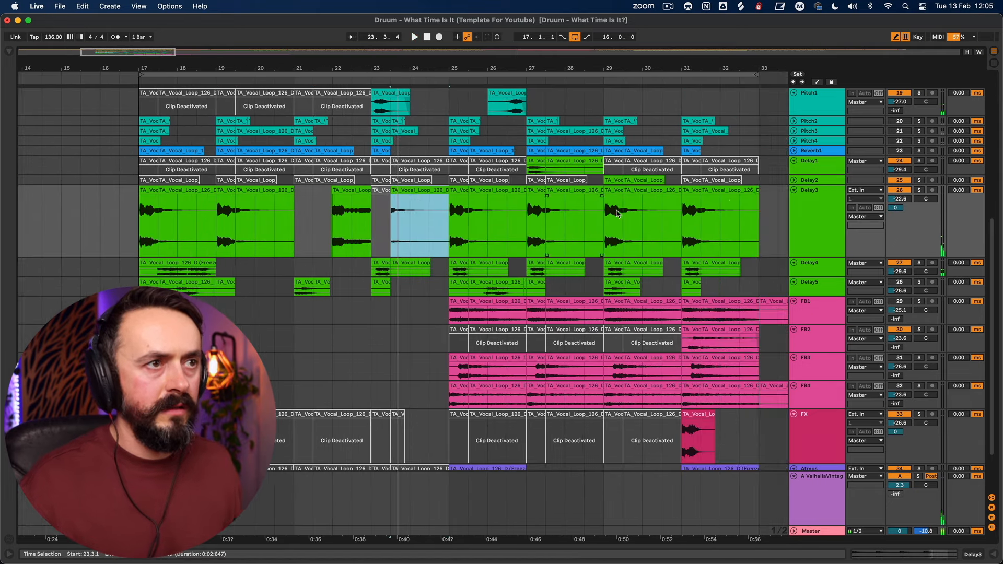
left_click(737, 197, "shift")
key("0")
- Deactivate the Delay3 clips between bars 17 and 21, auditioning from bar 17
left_click(264, 220)
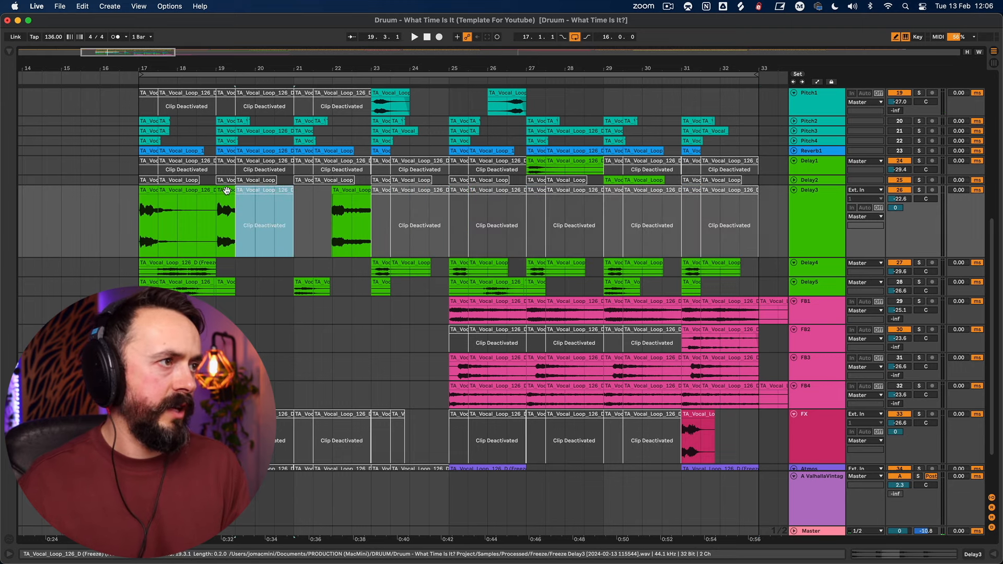
key("0")
left_click(188, 220)
key("0")
left_click(148, 189)
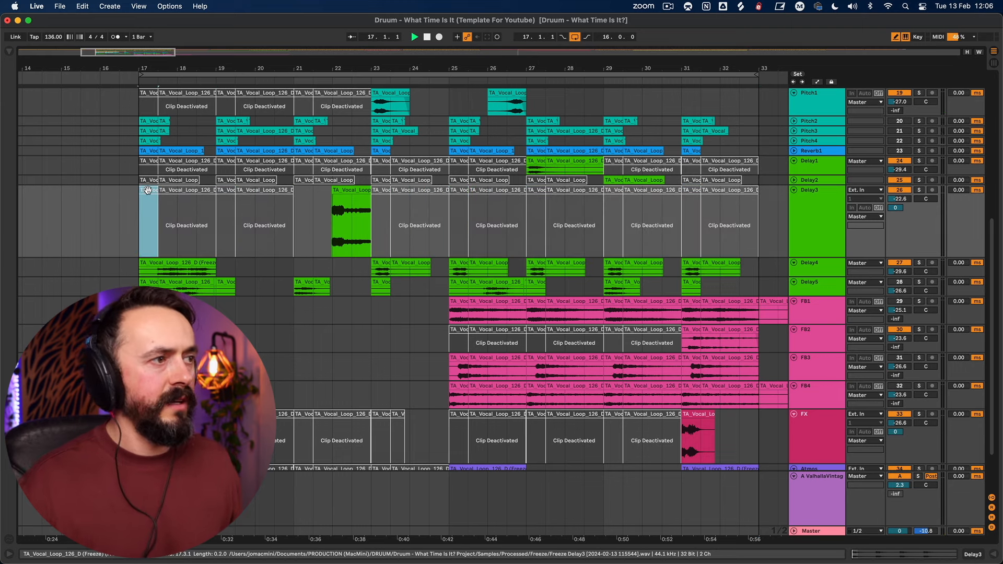
key("0")
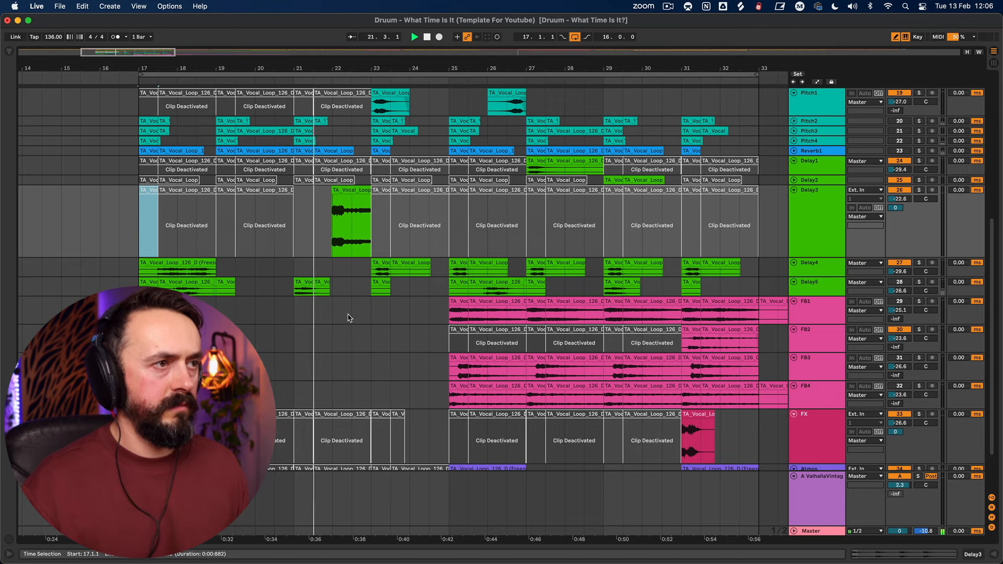
- Add a long fade-in to the stretched Delay3 clip at bar 22 and audition the change from bar 21
left_click_drag(333, 195, 360, 196)
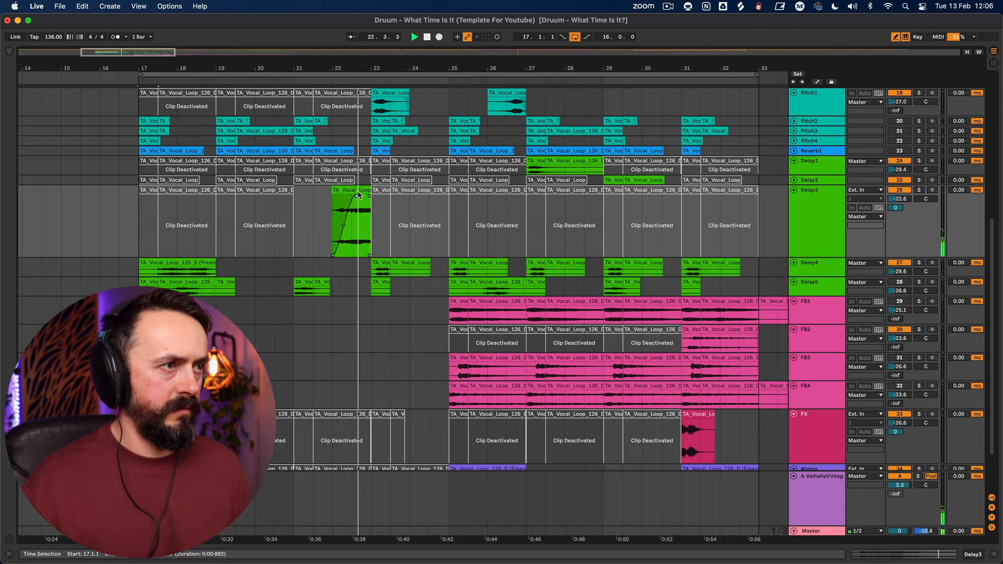
left_click(294, 214)
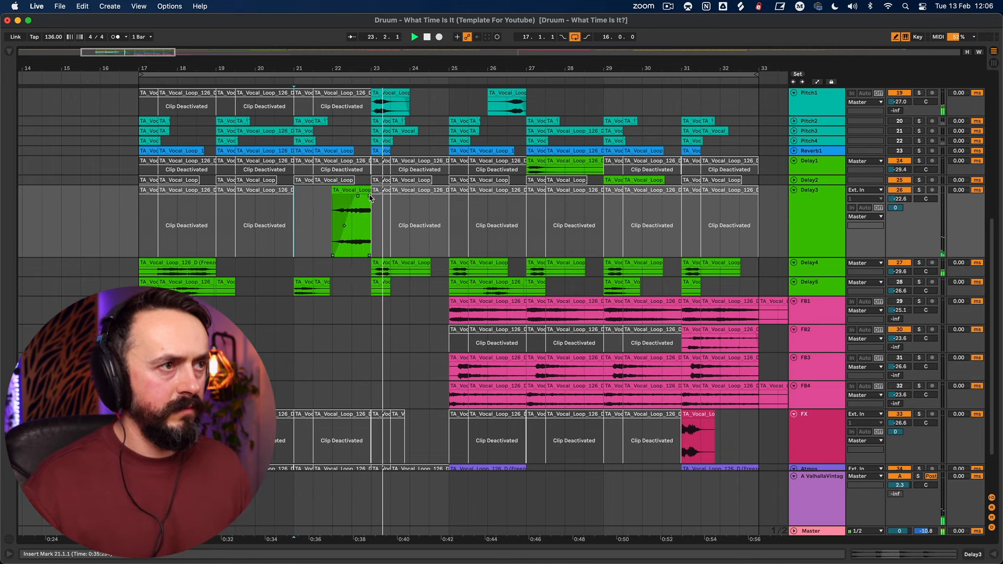
scroll(398, 245, "up", 1)
scroll(398, 246, "up", 6)
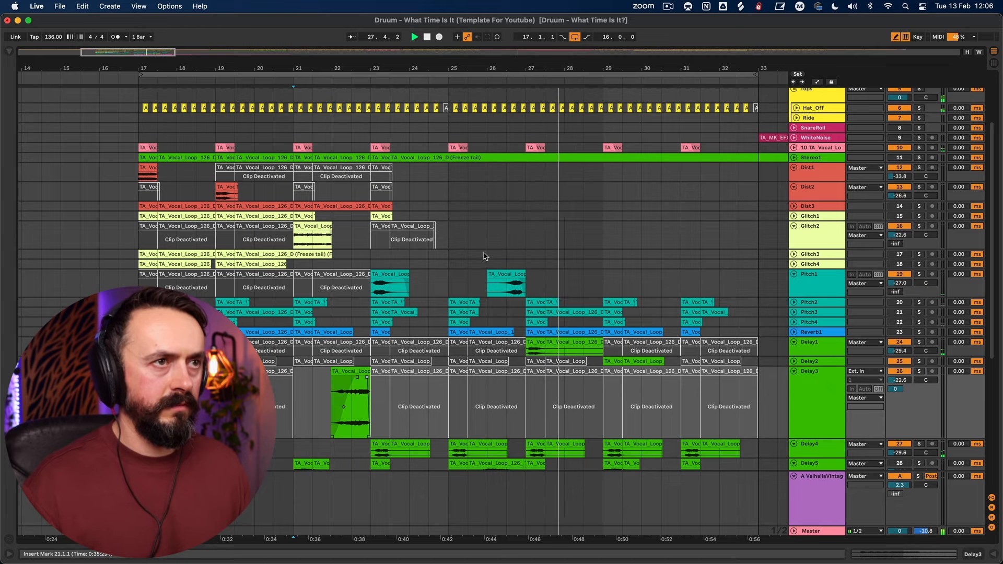
- Fold the Delay3, Pitch1 and FB1 tracks while playback continues
scroll(543, 255, "up", 3)
scroll(612, 280, "down", 5)
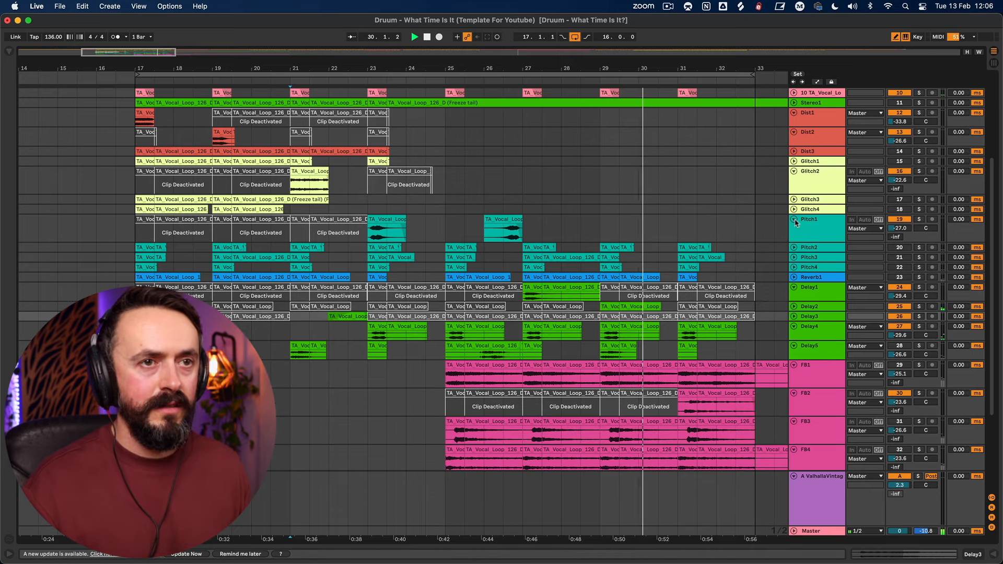
left_click(794, 219)
left_click(794, 347)
scroll(795, 349, "down", 3)
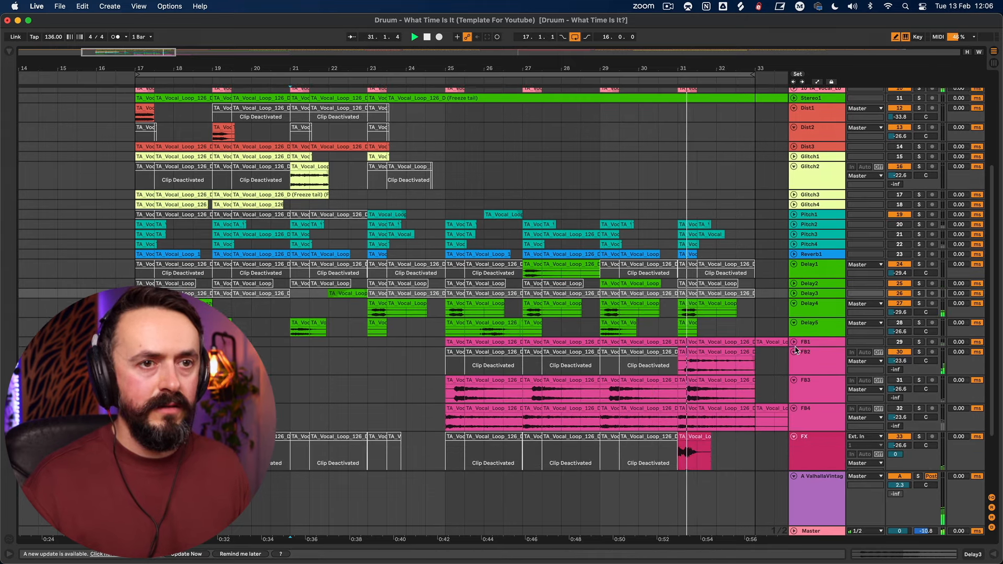
left_click(795, 350)
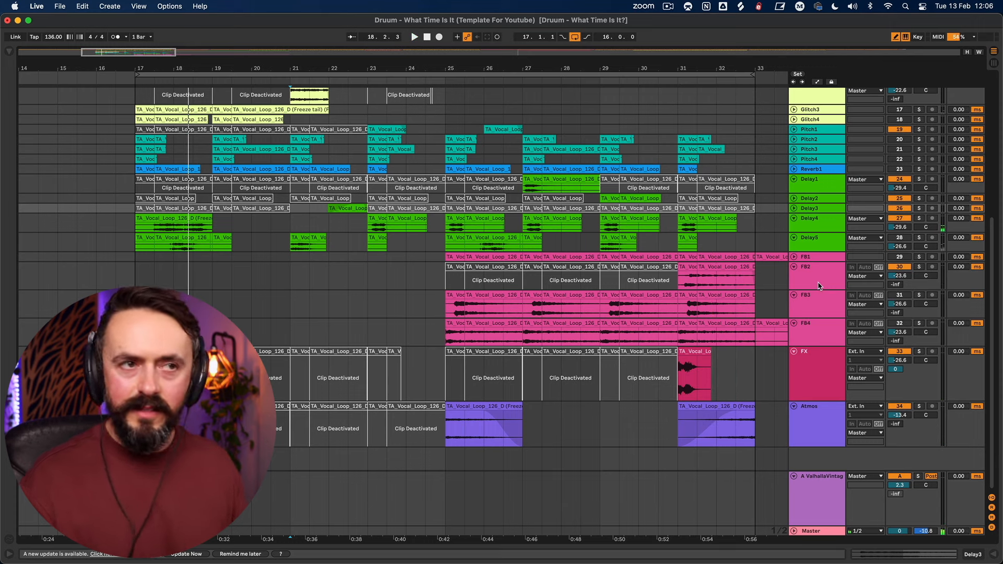
- Review the vocal clip arrangement across bars 17–33, from the drum tracks down to the FX track
scroll(435, 282, "up", 10)
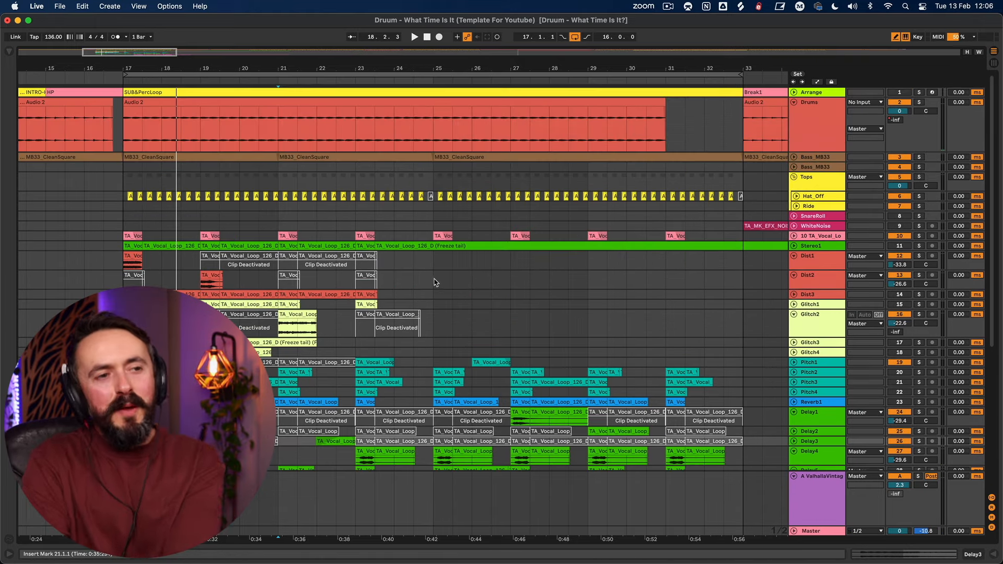
scroll(438, 277, "down", 3)
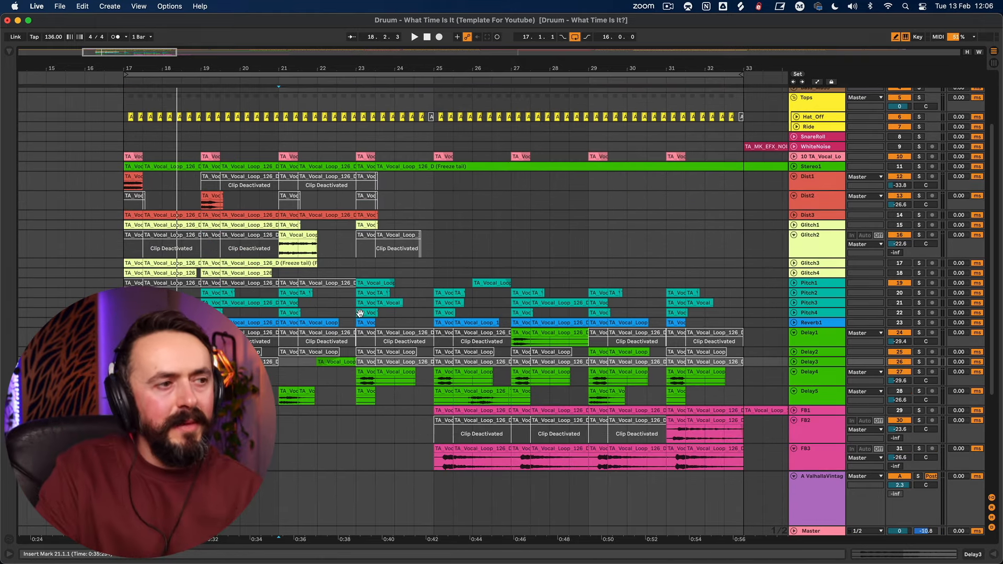
left_click_drag(348, 266, 421, 265)
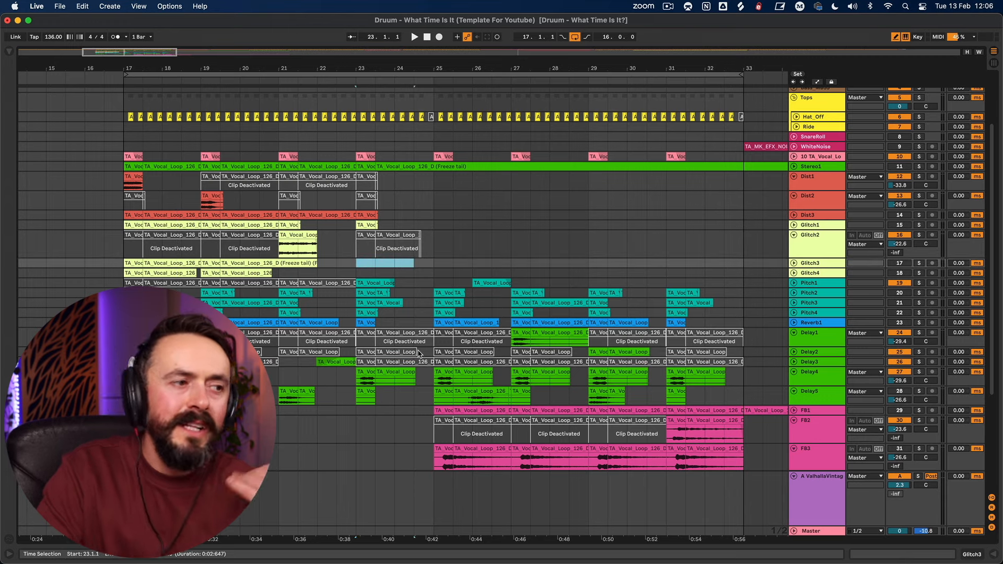
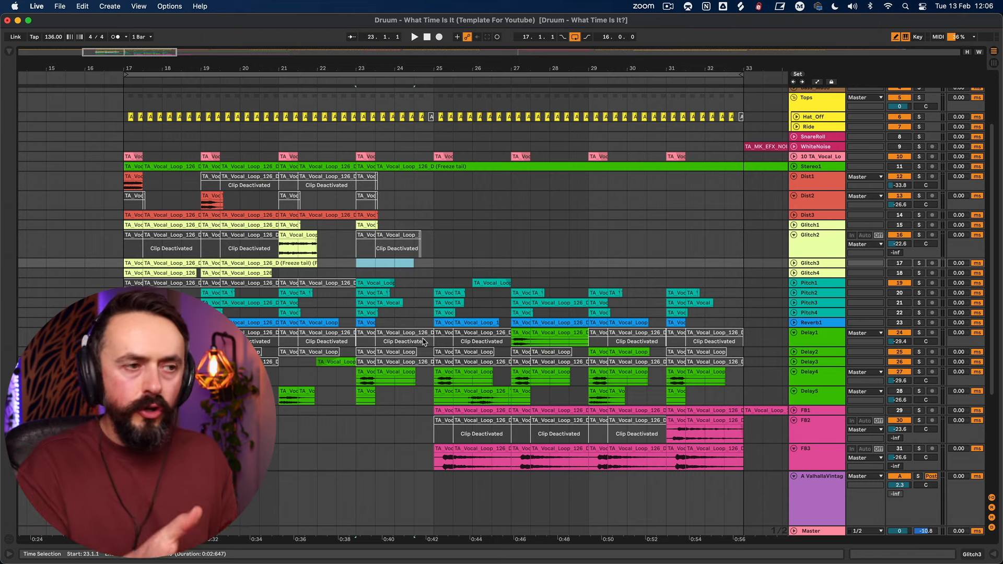
scroll(413, 402, "down", 4)
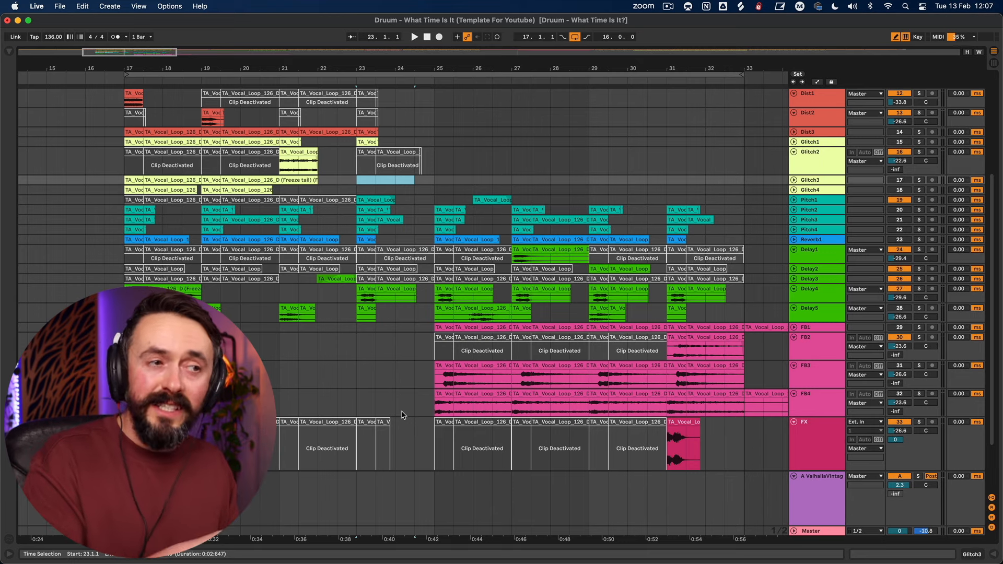
scroll(402, 415, "up", 8)
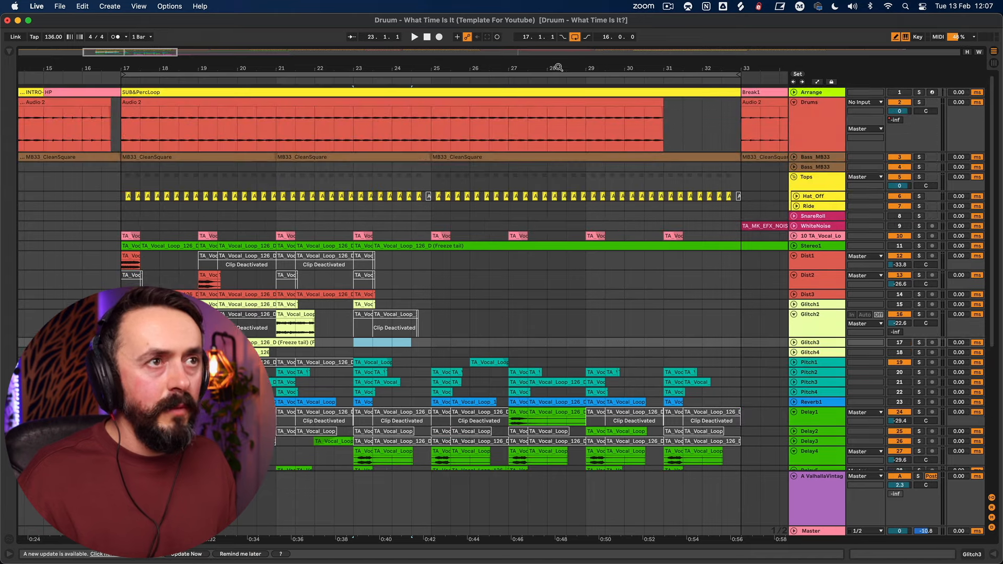
scroll(558, 68, "down", 5)
scroll(604, 115, "down", 3)
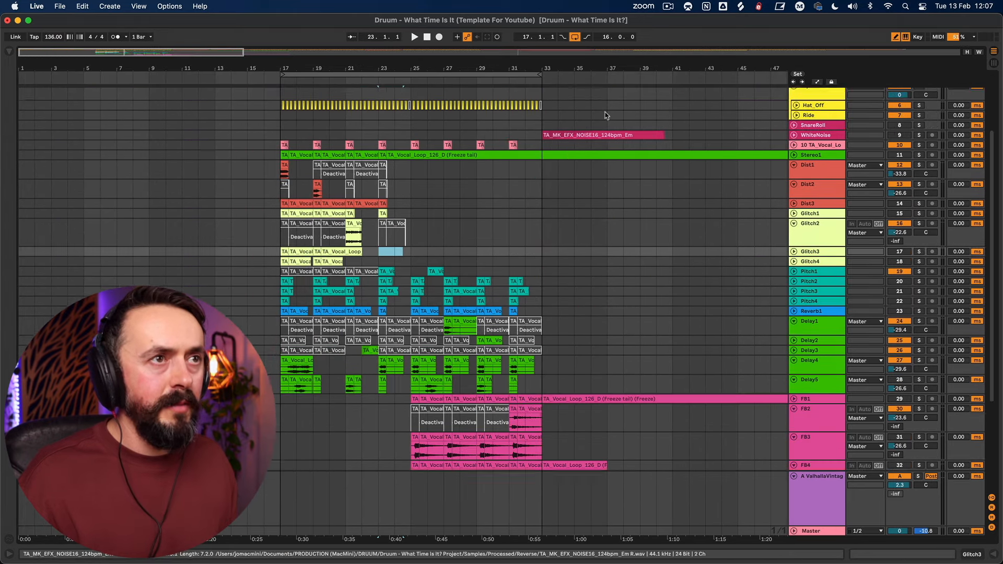
- Move the 16-bar loop to start at bar 33, at the Break1 section, and play it
scroll(604, 114, "up", 3)
key("space")
left_click_drag(379, 76, 640, 76)
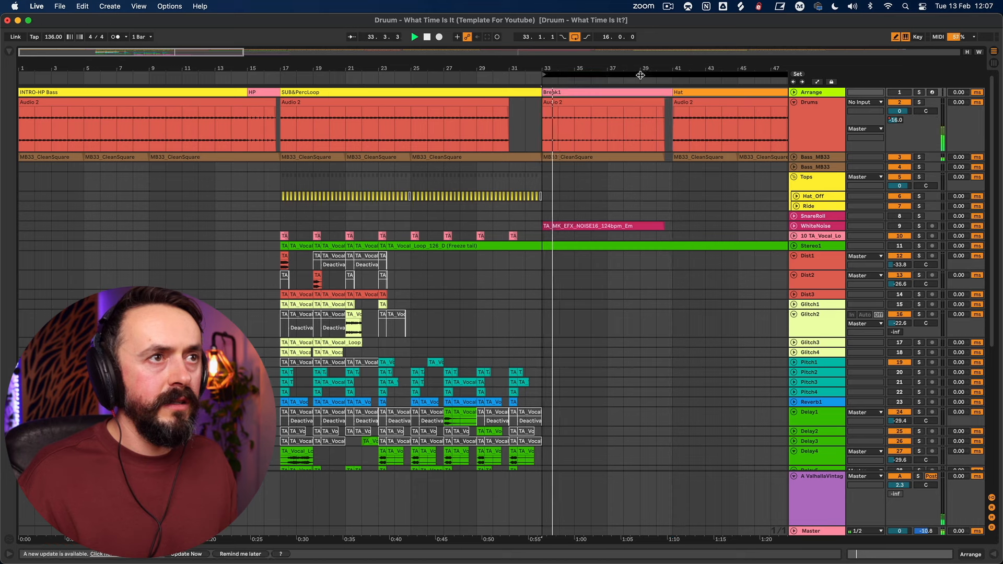
- Audition the later arrangement sections, jumping playback from Break1 to the Breakdown and on to the Build Up
scroll(648, 72, "down", 4)
left_click(560, 93)
left_click(719, 93)
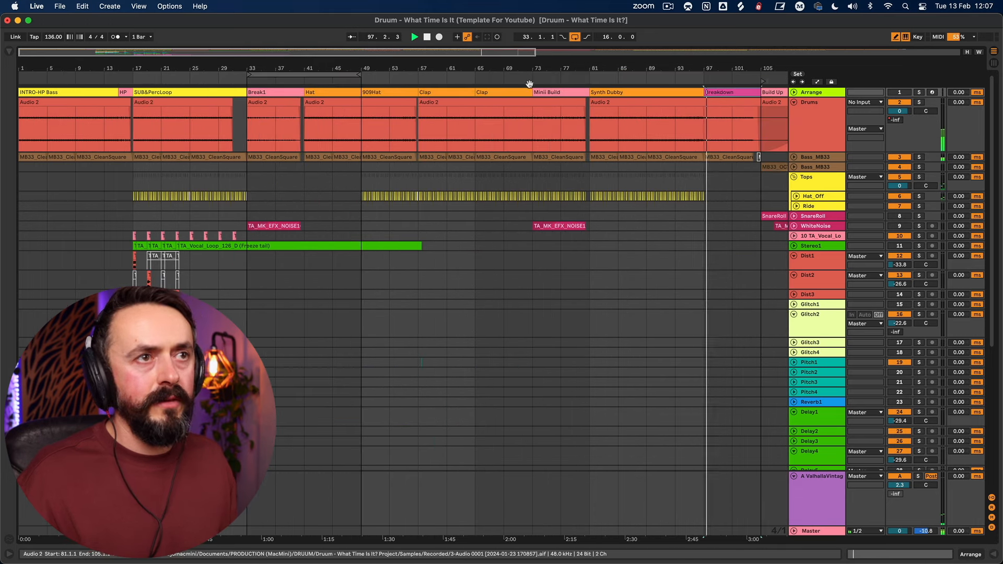
scroll(529, 84, "right", 5)
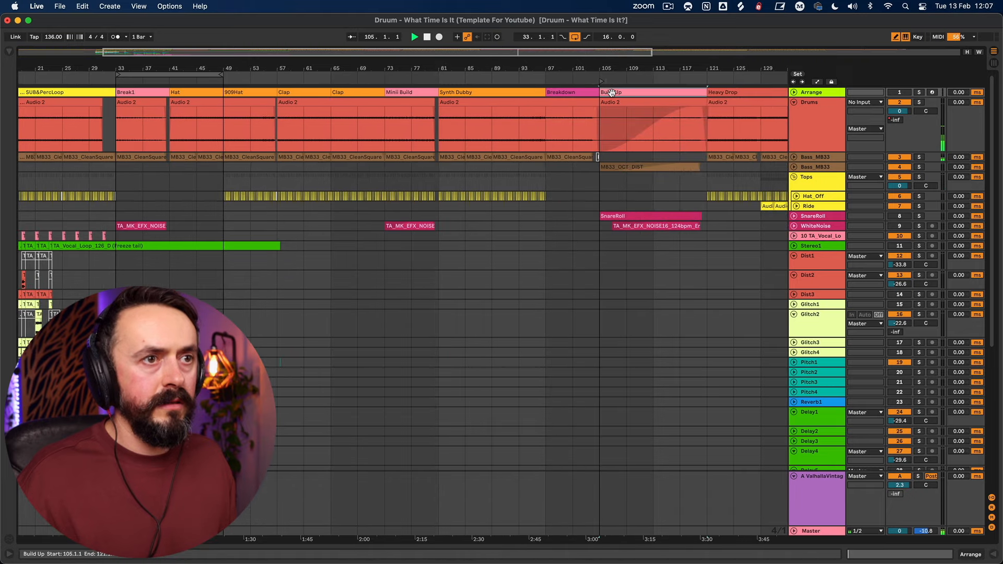
- Shorten the loop to 8 bars over the Break1 section from bar 33 and deactivate the Drums clip there
left_click(559, 93)
left_click(126, 92)
left_click_drag(201, 69, 386, 76)
key("space")
left_click(376, 98)
key("0")
key("space")
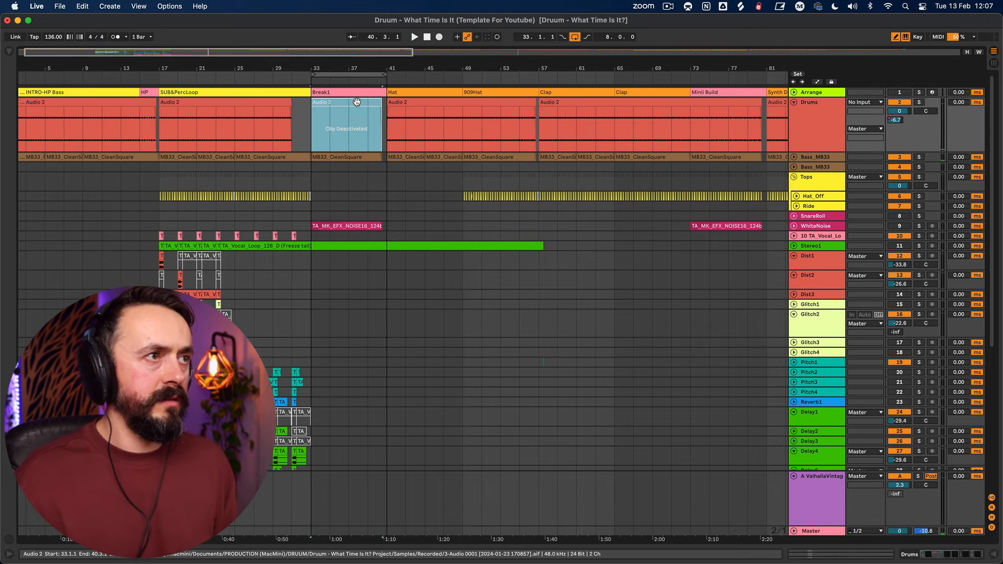
left_click_drag(334, 69, 375, 78)
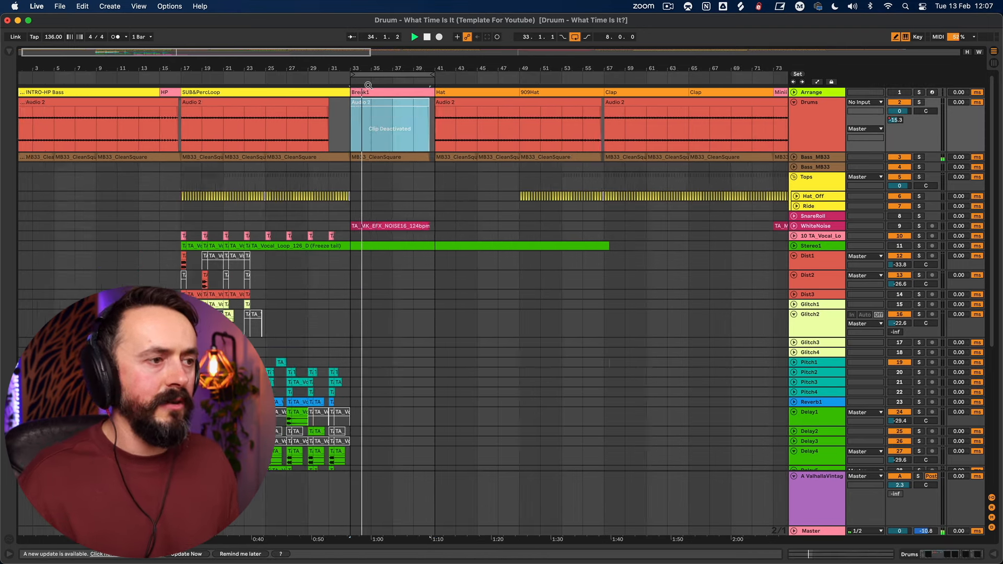
- Unfold the FB1 track so the waveforms of all four FB tracks can be edited
scroll(408, 292, "down", 8)
left_click(810, 270)
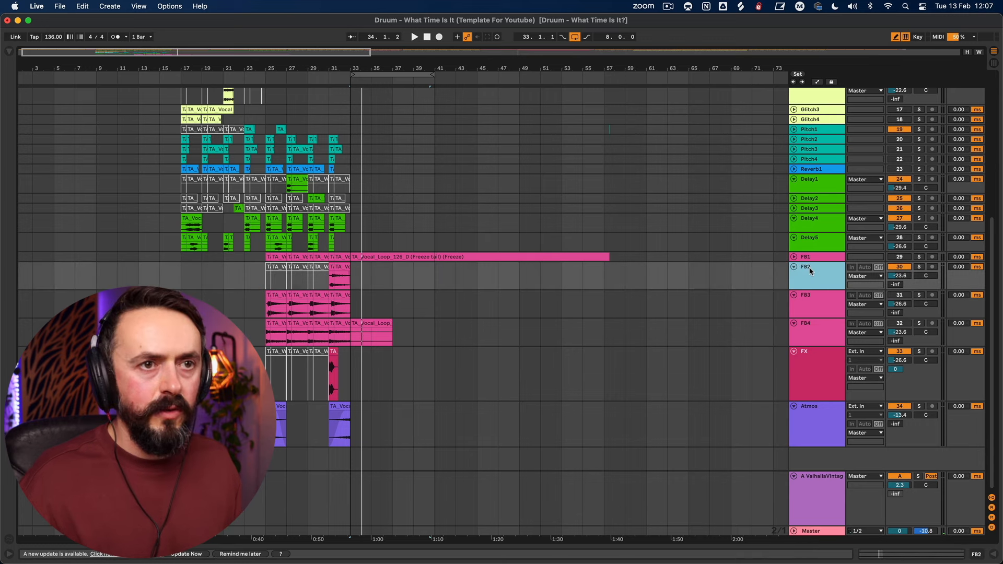
left_click(794, 268)
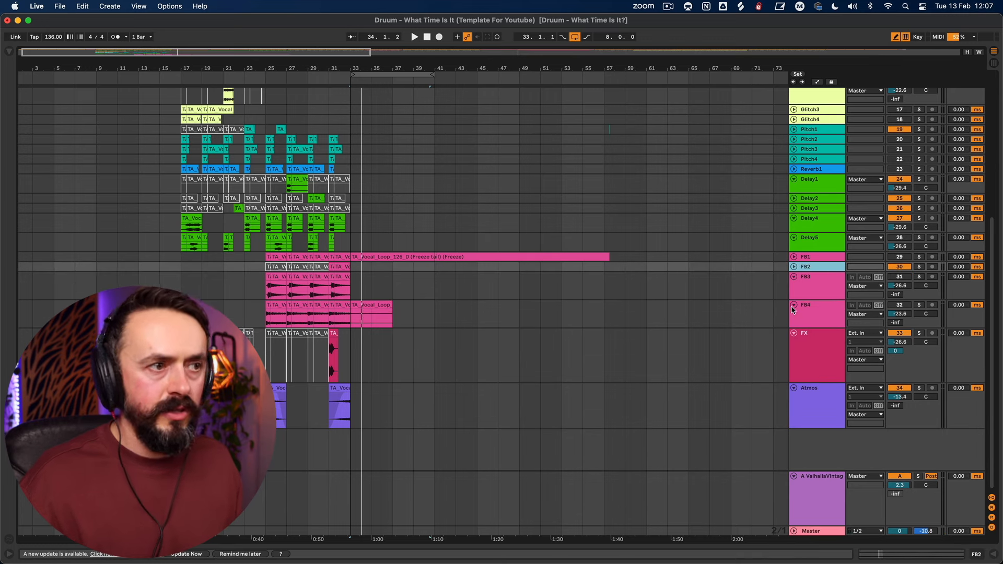
left_click(793, 306)
left_click(793, 305)
left_click(793, 277)
left_click(793, 277)
left_click(793, 257)
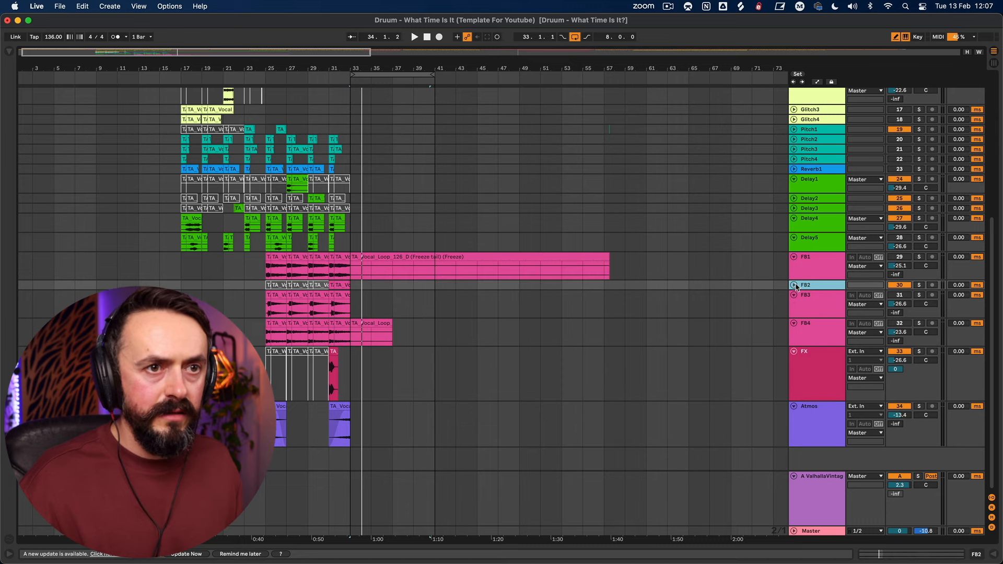
left_click(793, 285)
- Extend the frozen vocal clips from bar 25 to bar 63 on FB1, to about bar 35 on FB3 and to bar 45 on FB4
left_click_drag(268, 258, 667, 256)
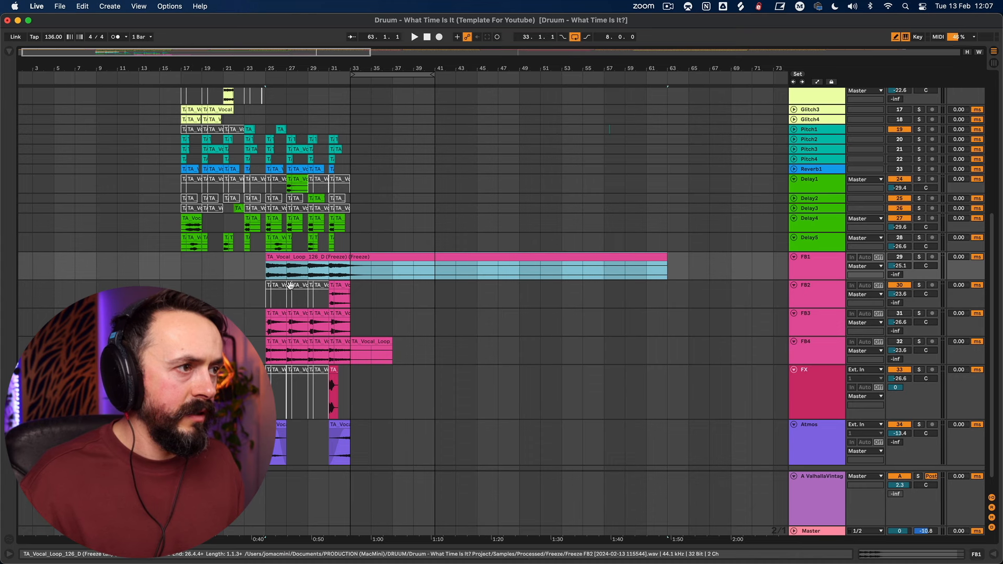
left_click_drag(339, 295, 419, 295)
key("super+c")
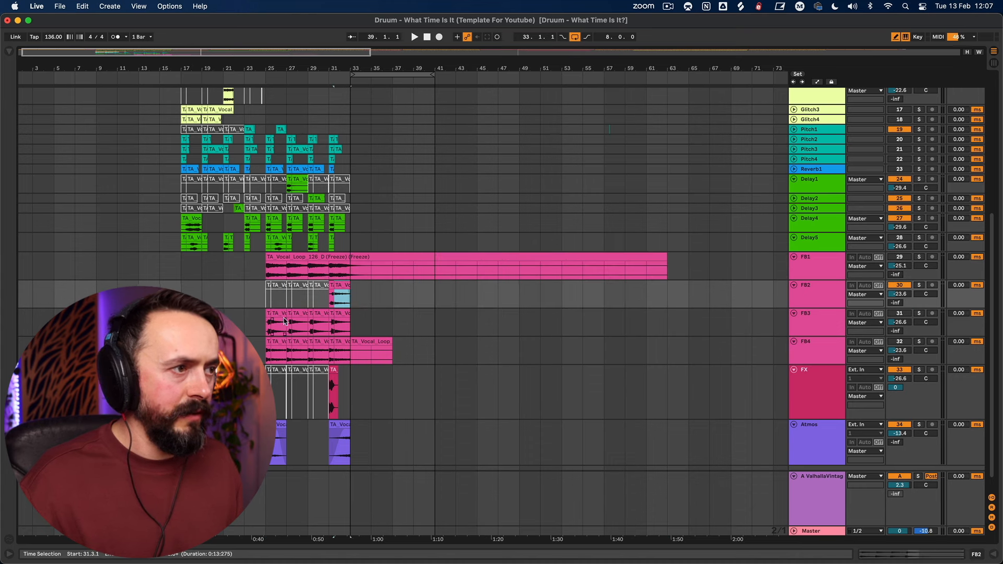
left_click(268, 315)
key("super+v")
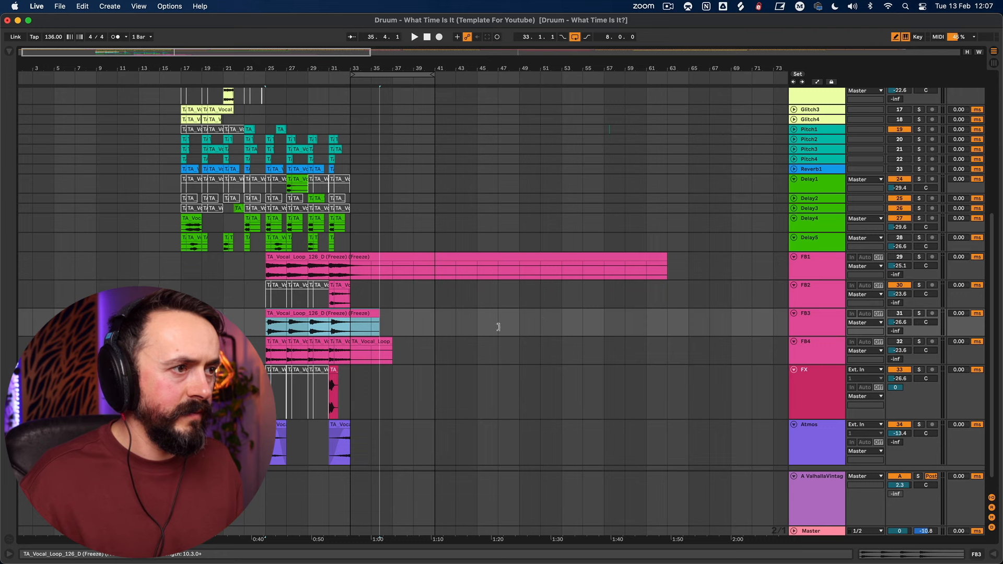
left_click(268, 340)
key("super+v")
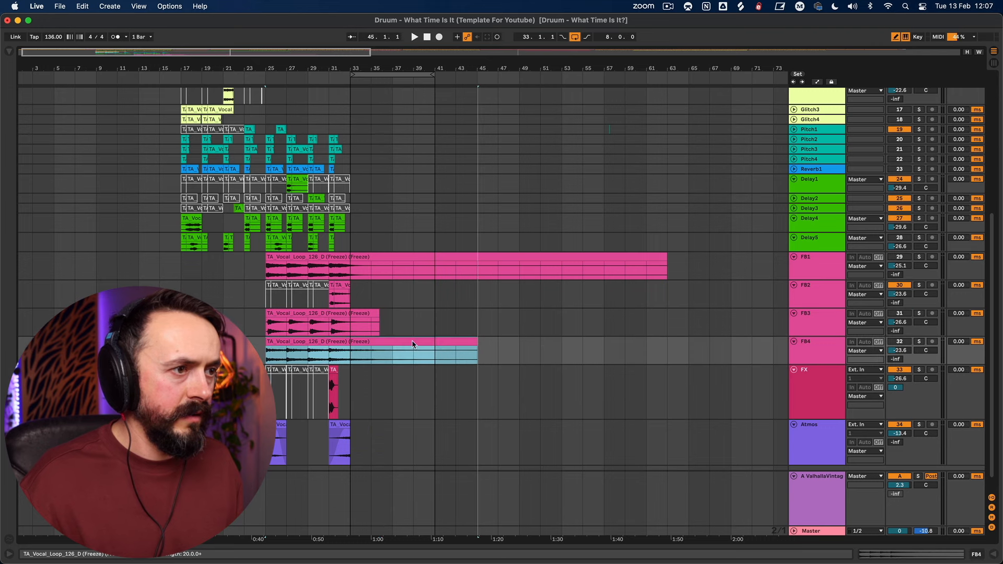
- Solo and audition FB4, and place its frozen vocal clip across bars 33–47
left_click(920, 342)
left_click(336, 356)
left_click(336, 357)
key("space")
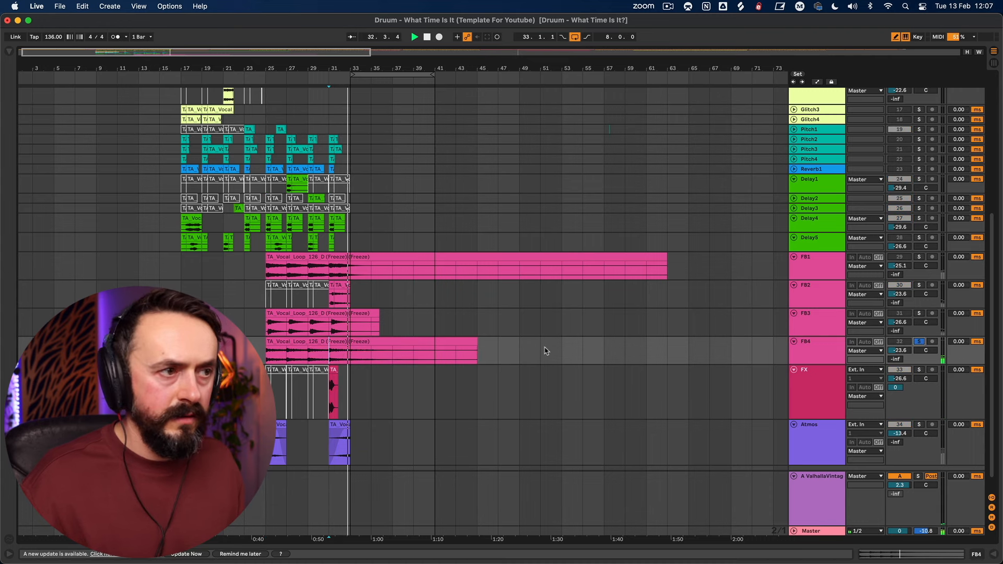
left_click_drag(290, 344, 377, 346)
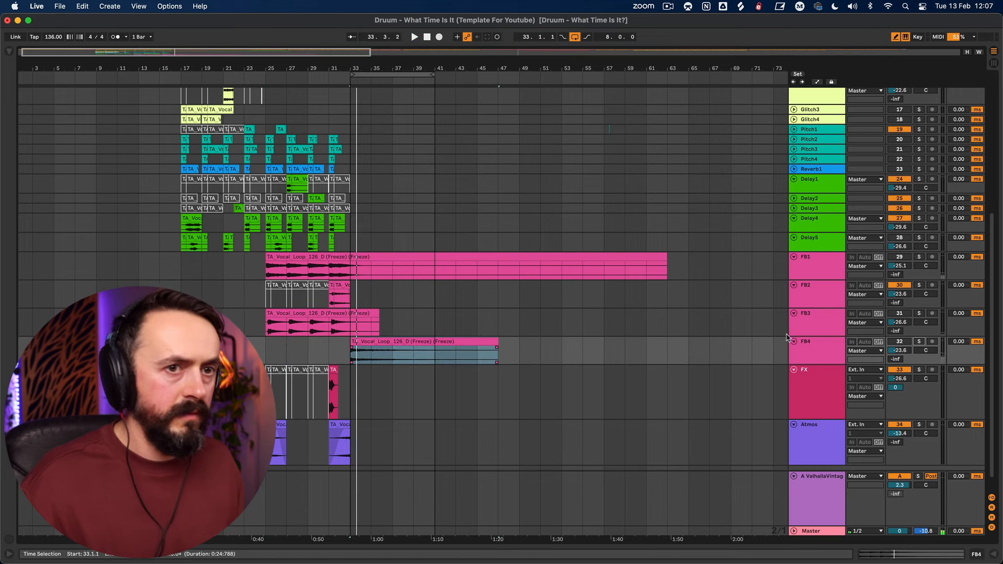
key("space")
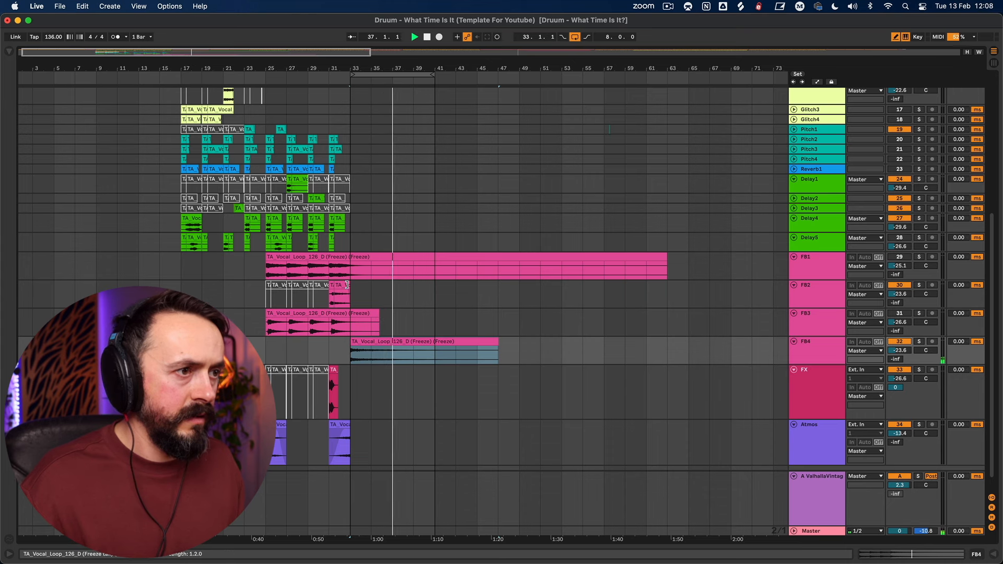
- Try to extend the last FB2 vocal clip to bar 39 and undo the extension
left_click_drag(350, 285, 428, 284)
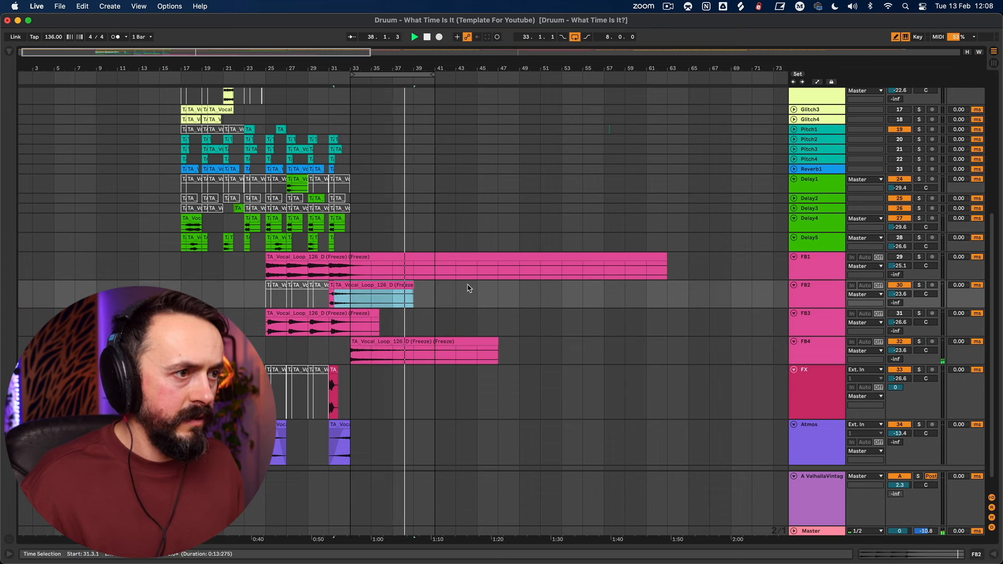
key("super+z")
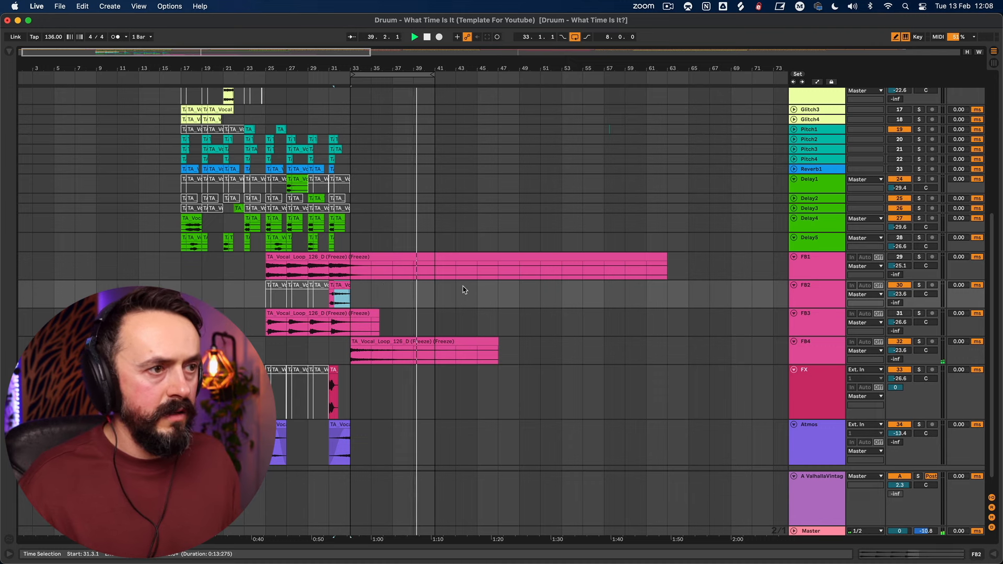
scroll(472, 219, "down", 2)
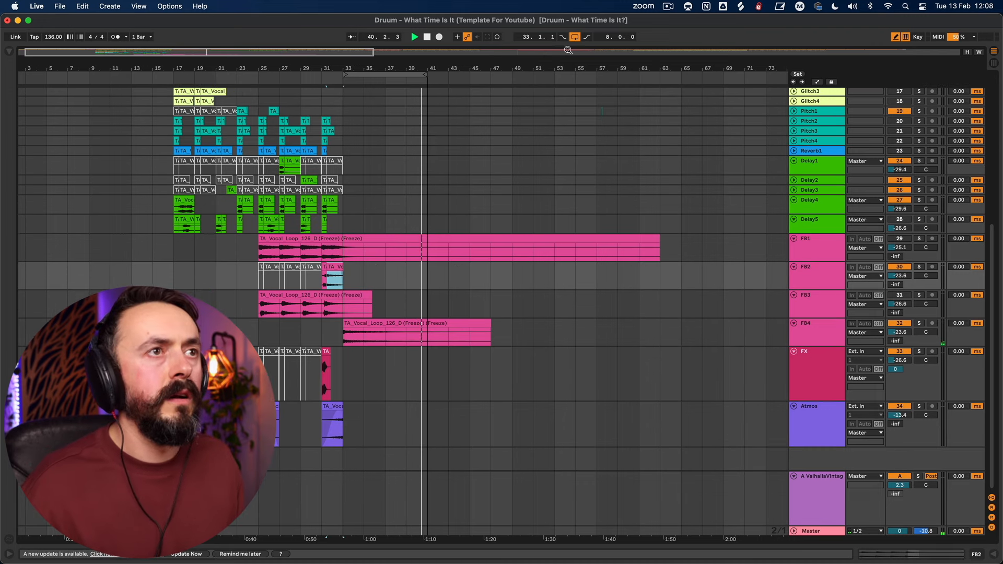
scroll(477, 361, "up", 5)
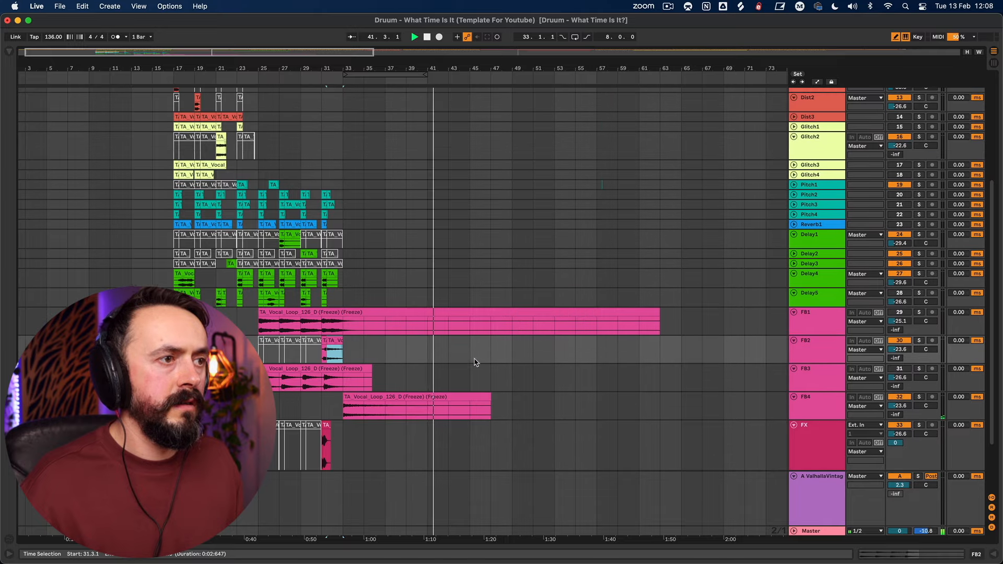
- Place a faded-in freeze-tail vocal clip on the Atmos track from bar 33 to bar 41 and audition it
scroll(438, 353, "down", 5)
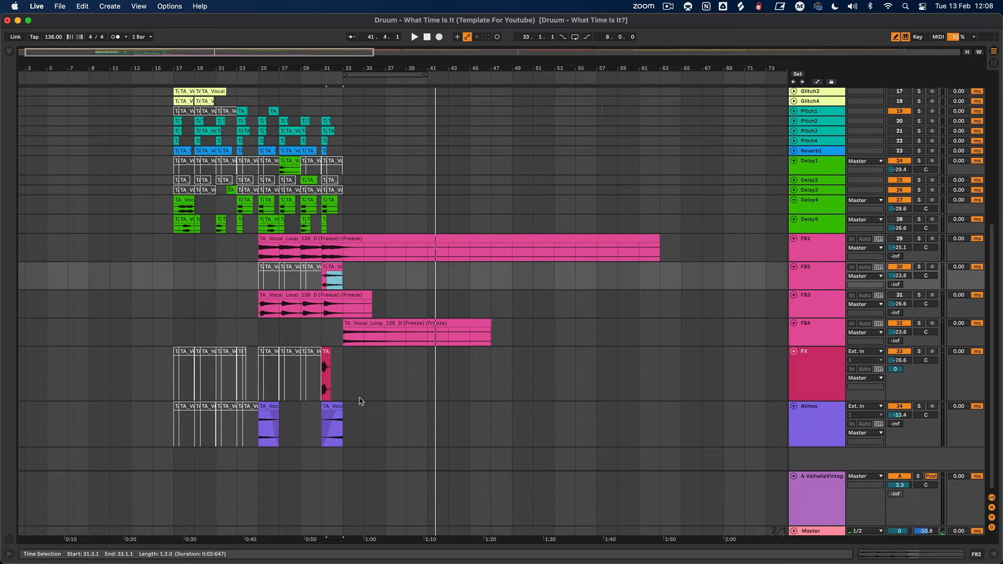
left_click(176, 407)
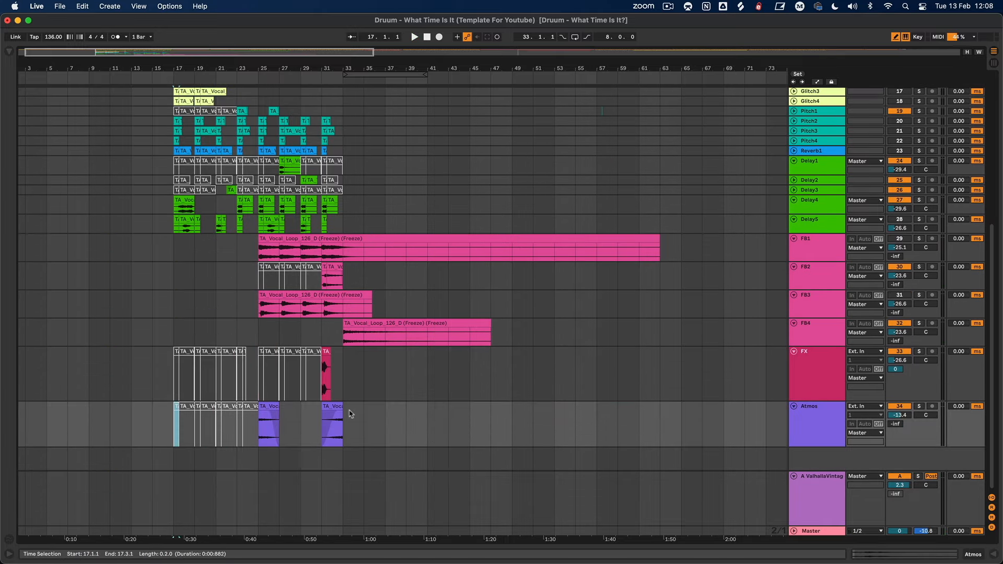
left_click(333, 408)
left_click_drag(329, 407, 445, 405)
left_click_drag(343, 407, 365, 415)
key("space")
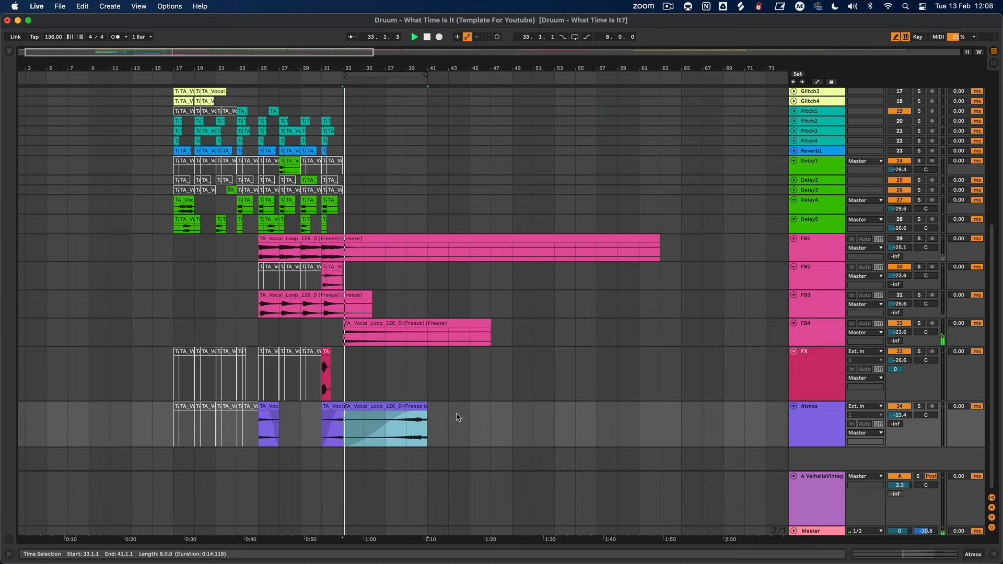
left_click(422, 412)
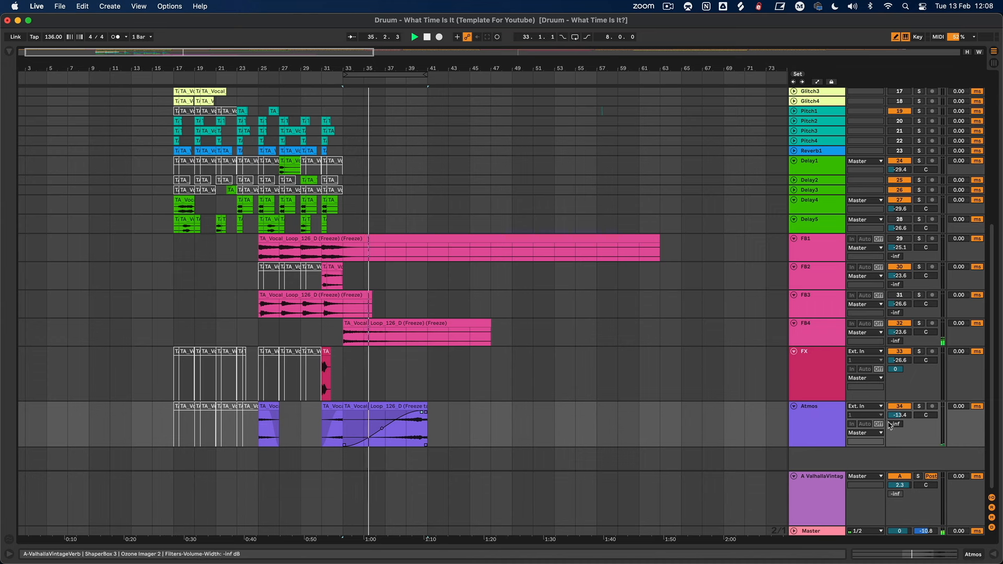
- Raise the Atmos reverb send to 0 and automate it to ramp up from bar 33 to about bar 36, dropping at bar 41
left_click_drag(895, 425, 895, 428)
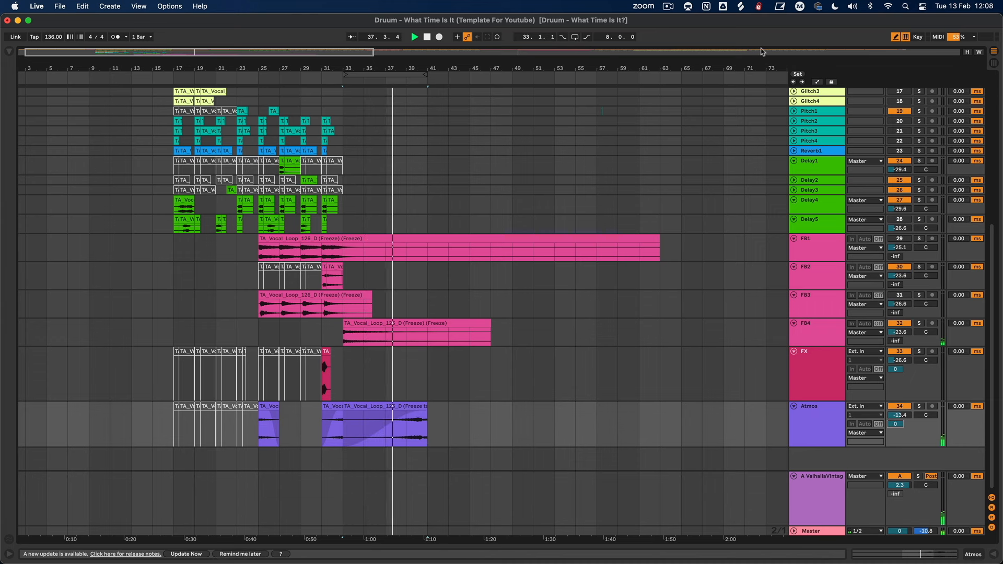
left_click(817, 82)
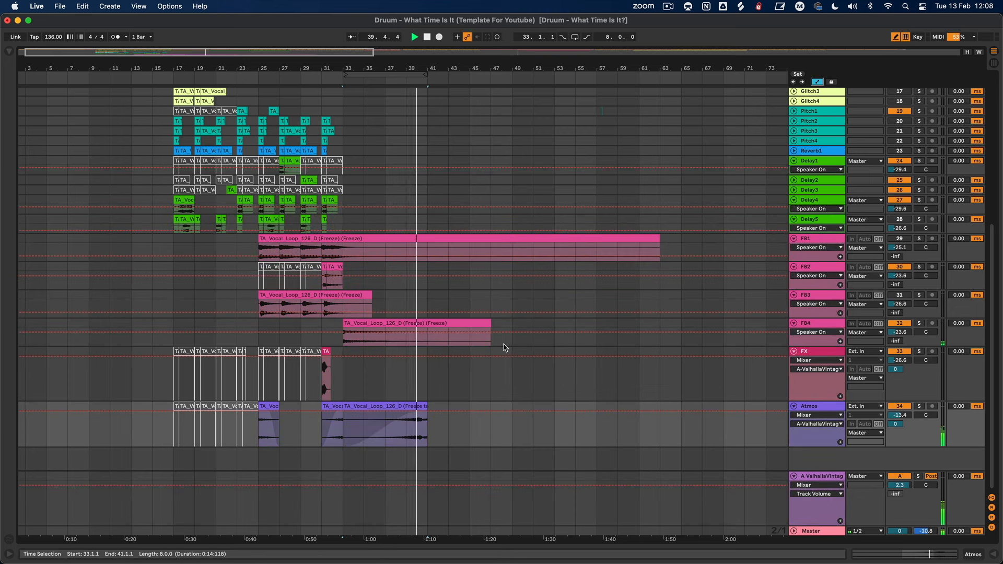
left_click(343, 411)
left_click_drag(335, 411, 343, 446)
left_click_drag(427, 411, 375, 411)
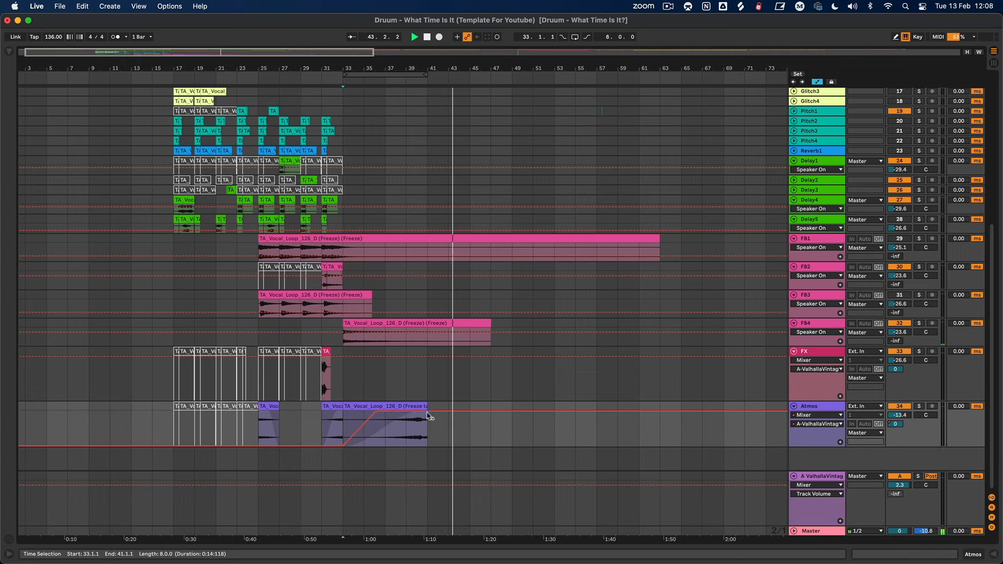
scroll(428, 418, "up", 1)
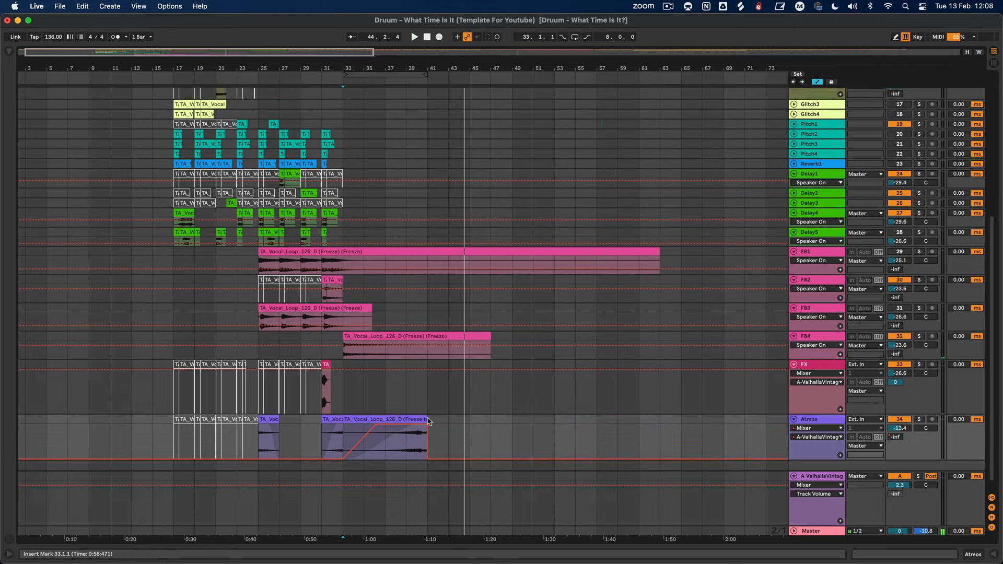
- Copy a short vocal clip on track 10 into the gap just before the Hat section, ending at bar 41, and play it
scroll(423, 421, "up", 10)
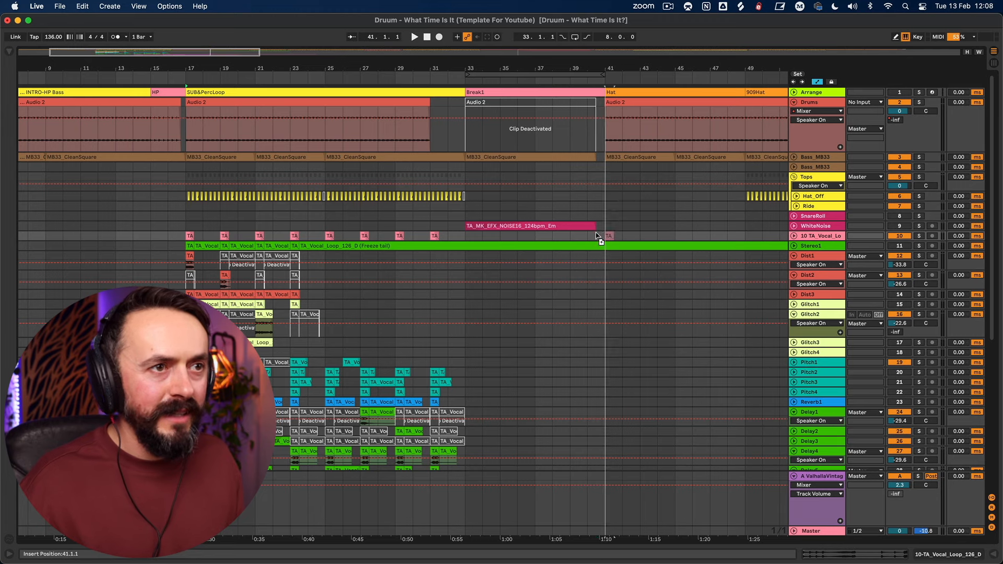
scroll(601, 237, "up", 10)
left_click_drag(509, 234, 558, 235)
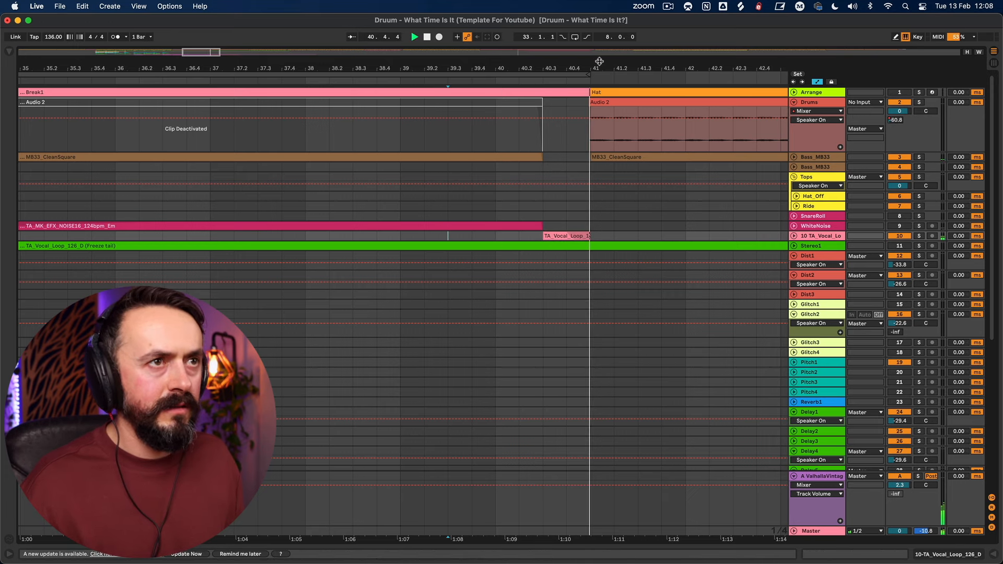
- Shorten the last Atmos clip to end at bar 40.3 and hide the automation lanes
scroll(575, 261, "down", 7)
scroll(589, 366, "down", 10)
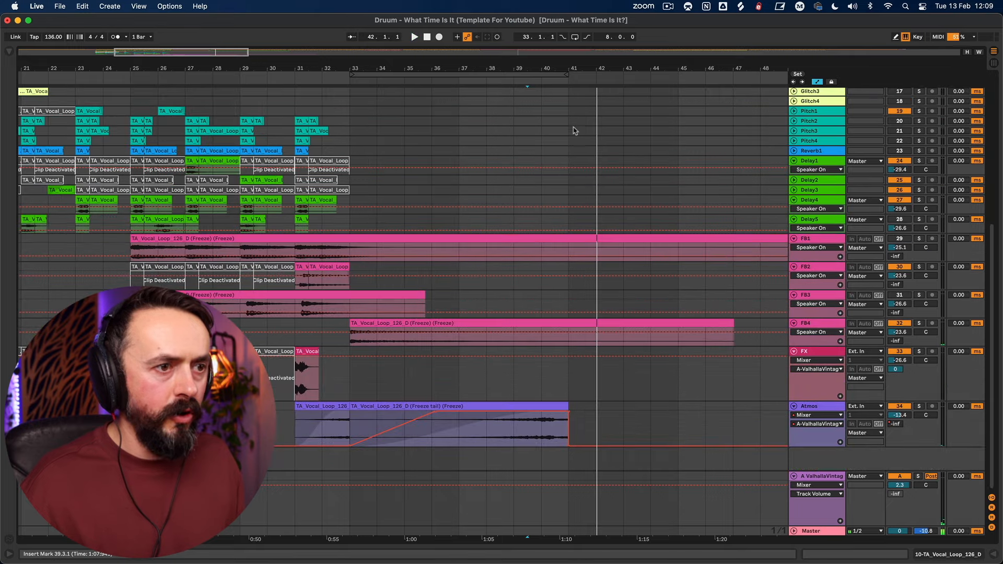
scroll(599, 228, "up", 6)
scroll(574, 342, "up", 3)
scroll(580, 345, "down", 3)
scroll(600, 409, "up", 1)
left_click_drag(598, 412, 536, 414)
left_click(816, 82)
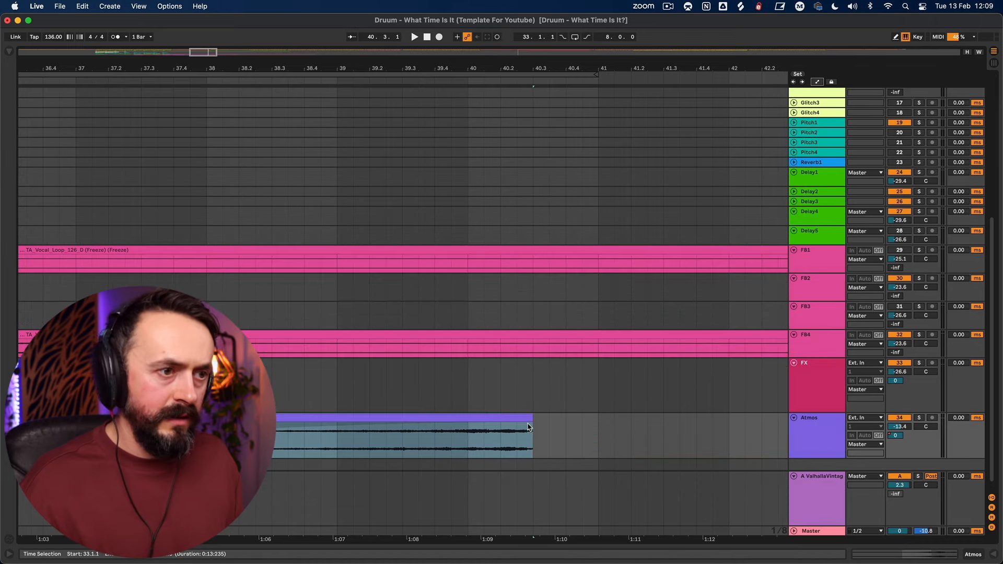
key("x")
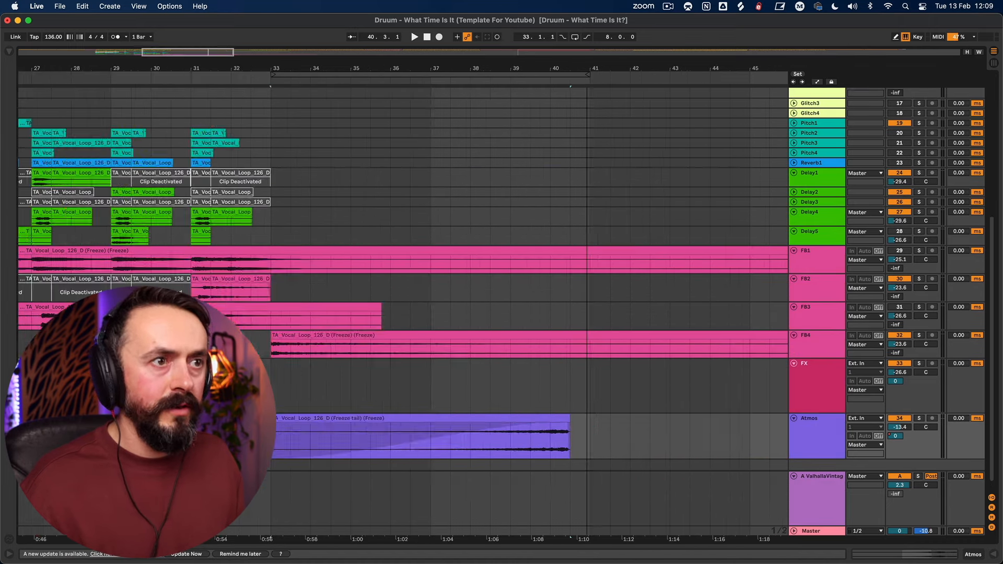
- Play through Break1, unfold the Dist3 track and move its bar 17 vocal clip to bar 40.3
left_click_drag(435, 67, 436, 99)
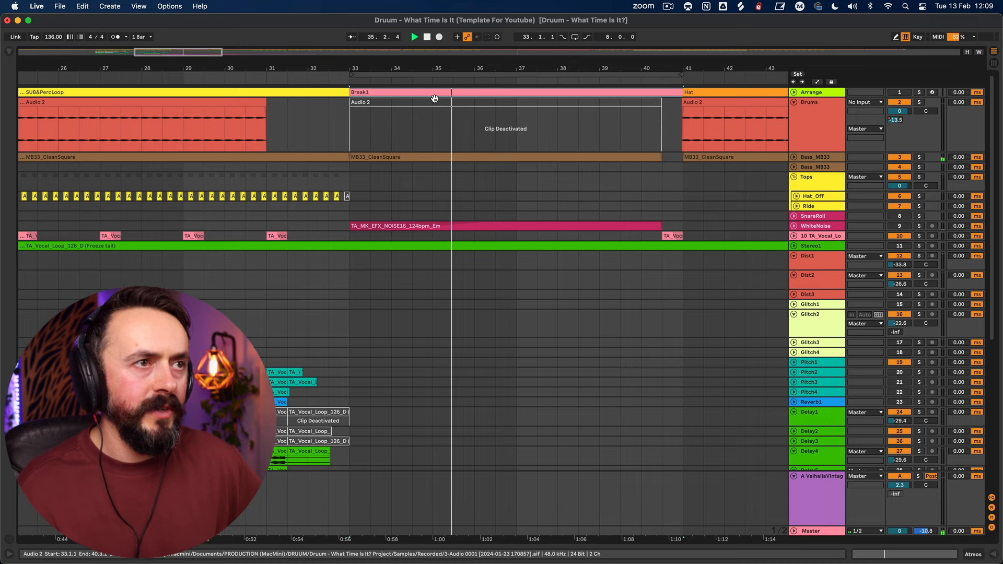
scroll(459, 331, "down", 10)
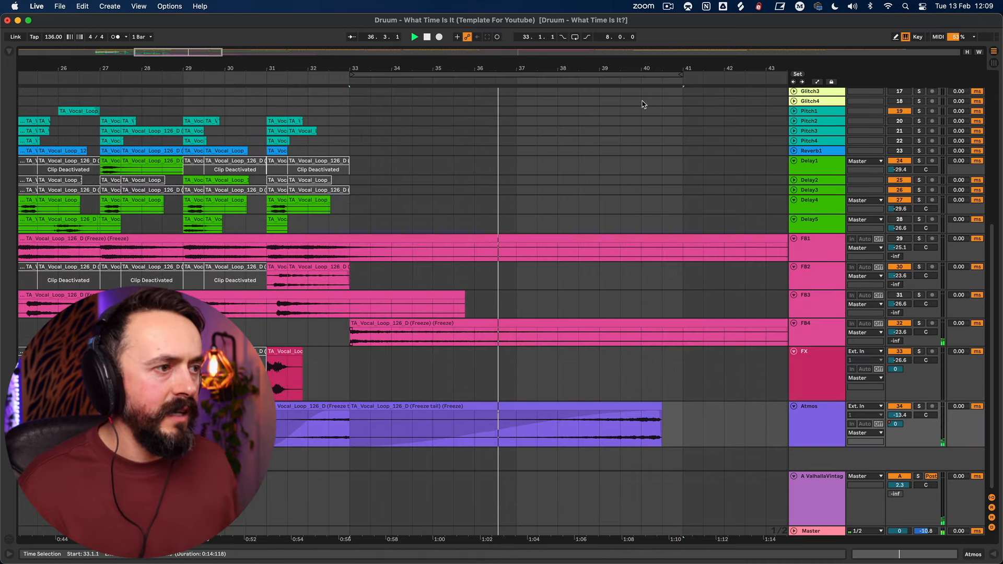
scroll(629, 68, "down", 5)
scroll(627, 215, "up", 10)
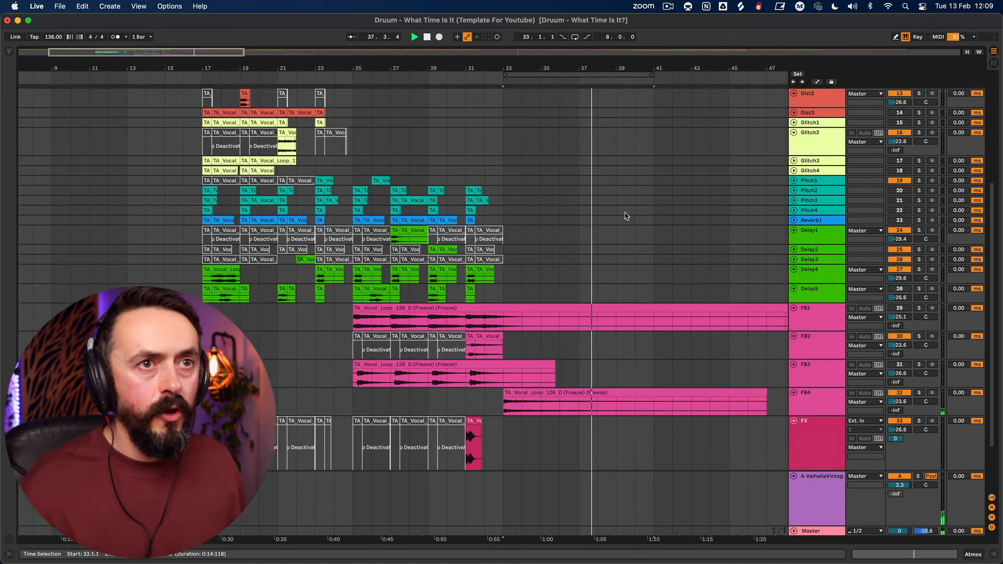
scroll(627, 215, "up", 1)
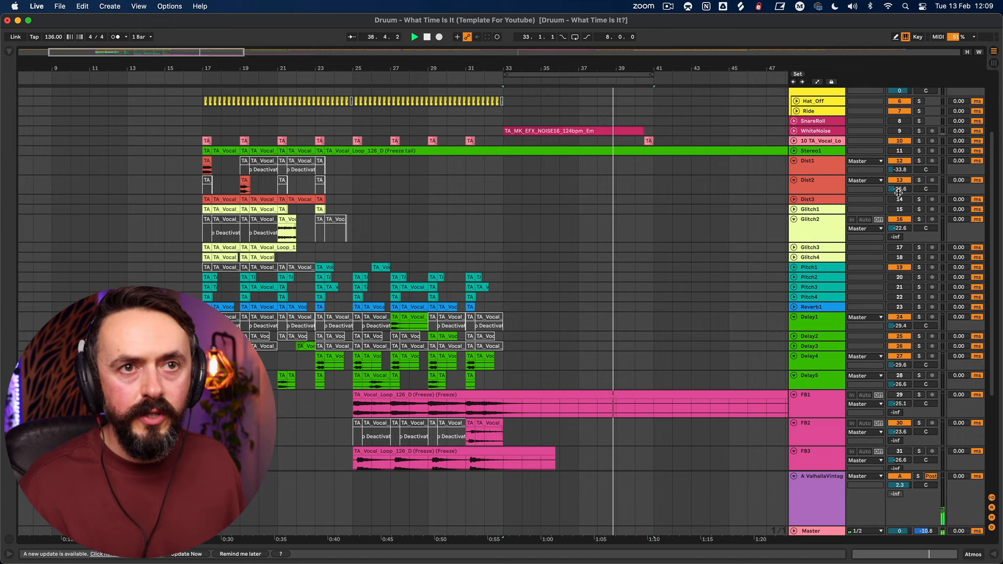
left_click(808, 199)
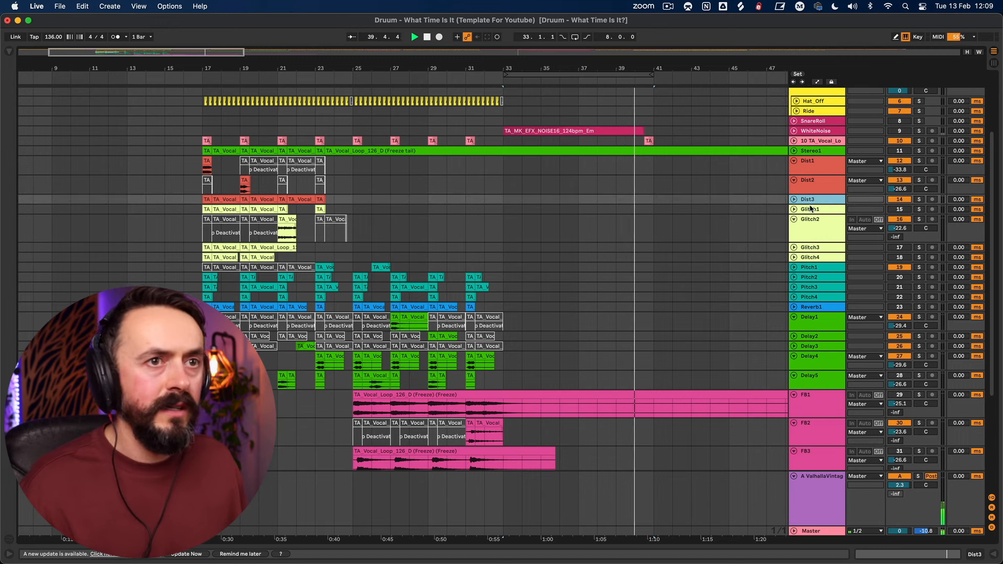
left_click(793, 199)
key("space")
left_click_drag(207, 201, 656, 203)
left_click(646, 202)
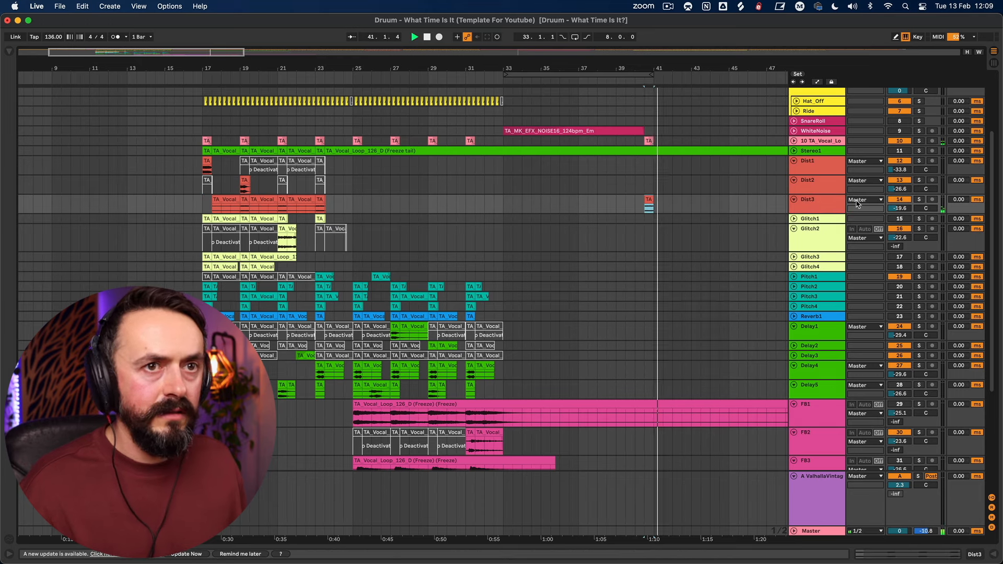
- Place a Dist2 vocal clip at bar 40.3, try a Dist1 clip there as well during playback, and delete the Dist1 one
key("space")
left_click(648, 177)
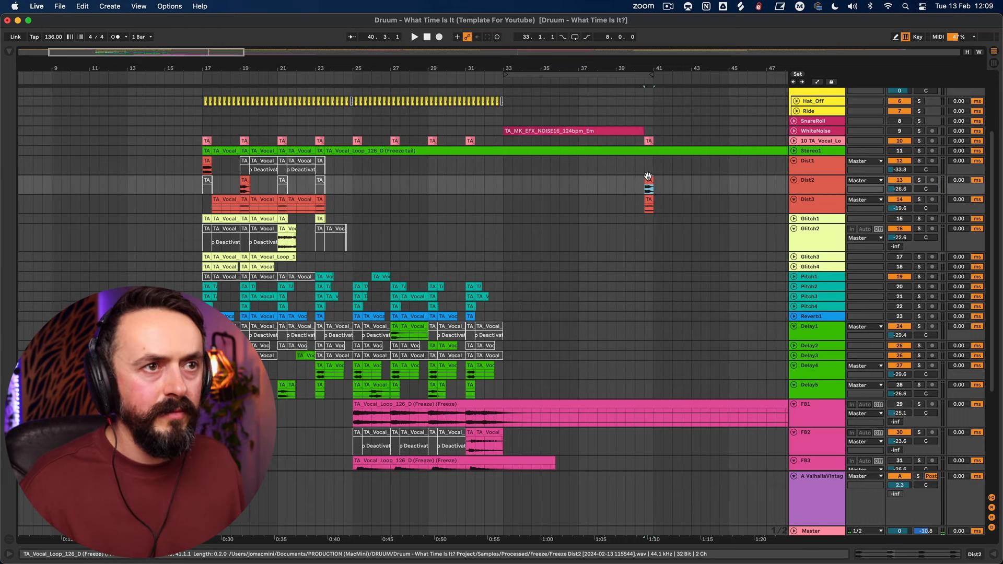
left_click_drag(649, 183, 650, 169)
key("space")
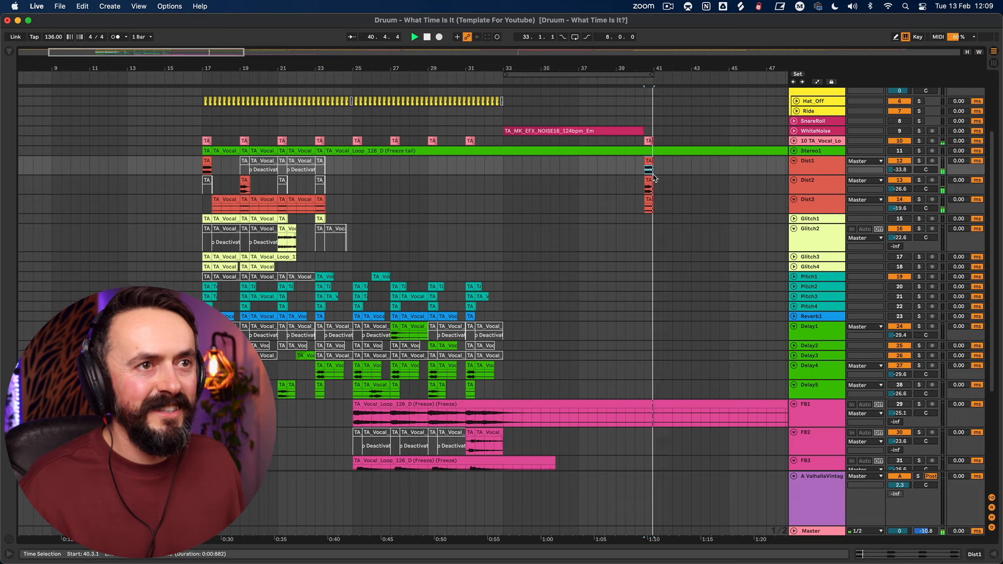
key("space")
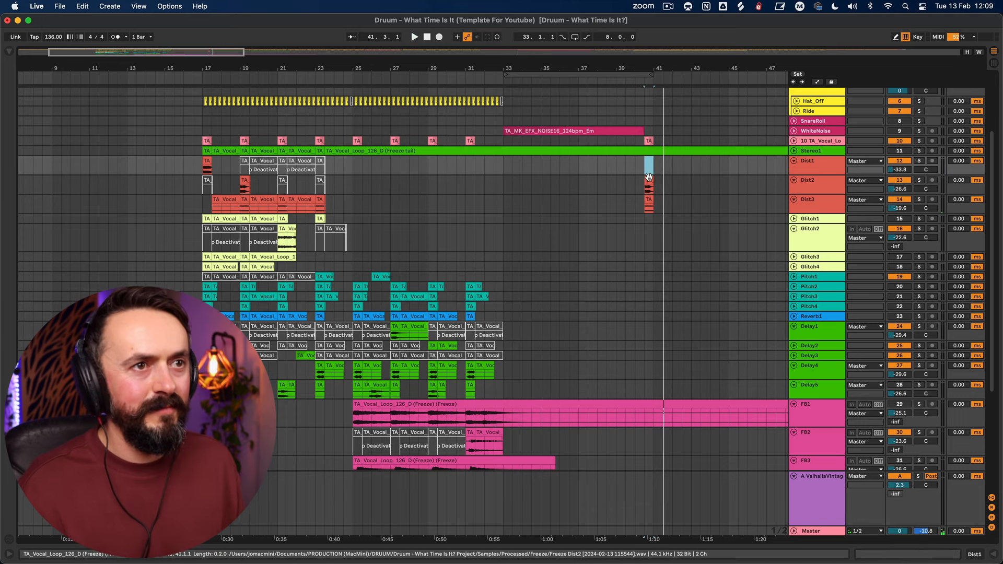
- Deactivate all vocal clips on the Dist3 track, including the one at bar 40.3
left_click_drag(650, 162, 646, 199)
key("space")
left_click_drag(456, 203, 165, 206)
key("0")
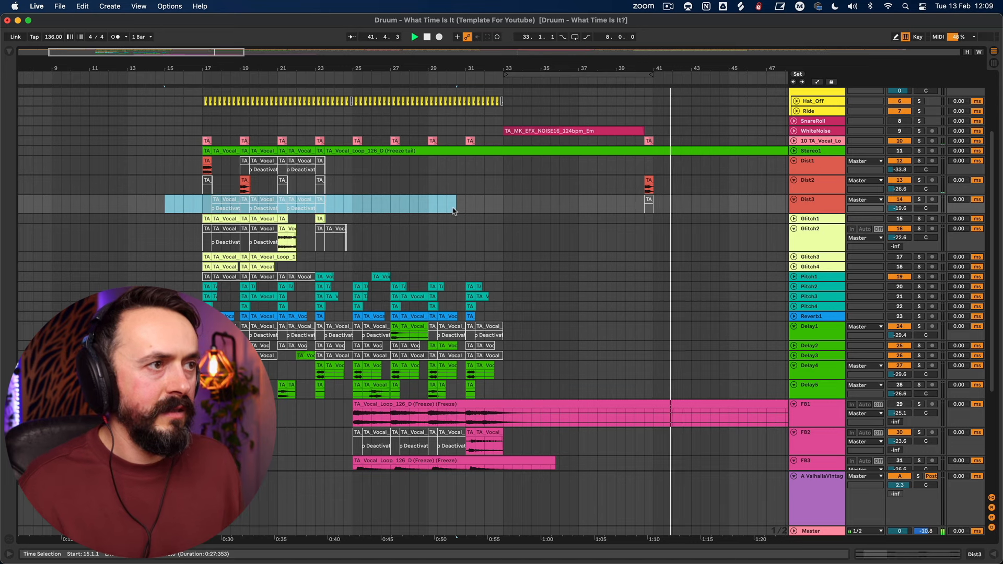
- Unfold the Stereo1 track, audition its bar 17 vocal clip and copy it with a tail to bar 40.3
scroll(462, 317, "down", 2)
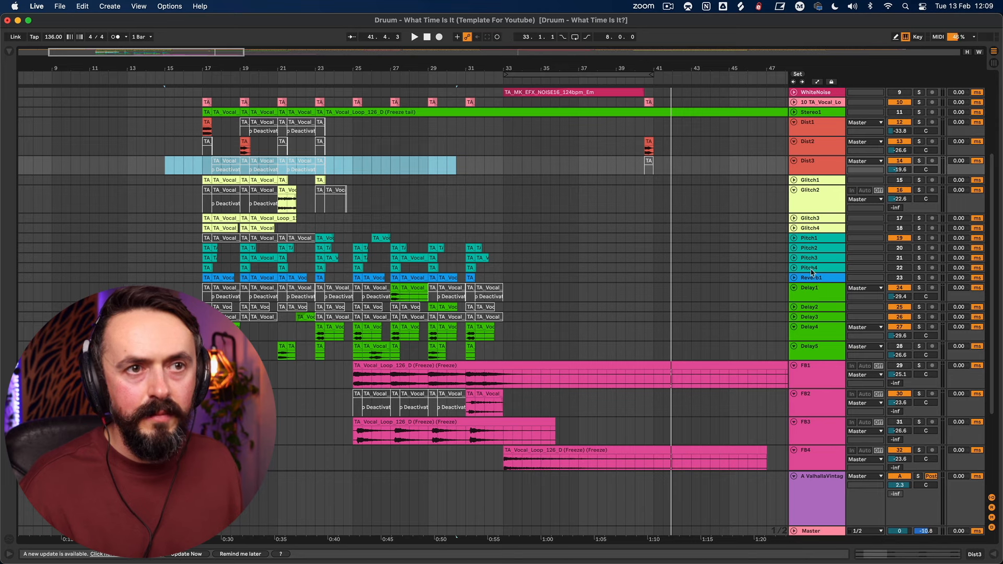
left_click(793, 113)
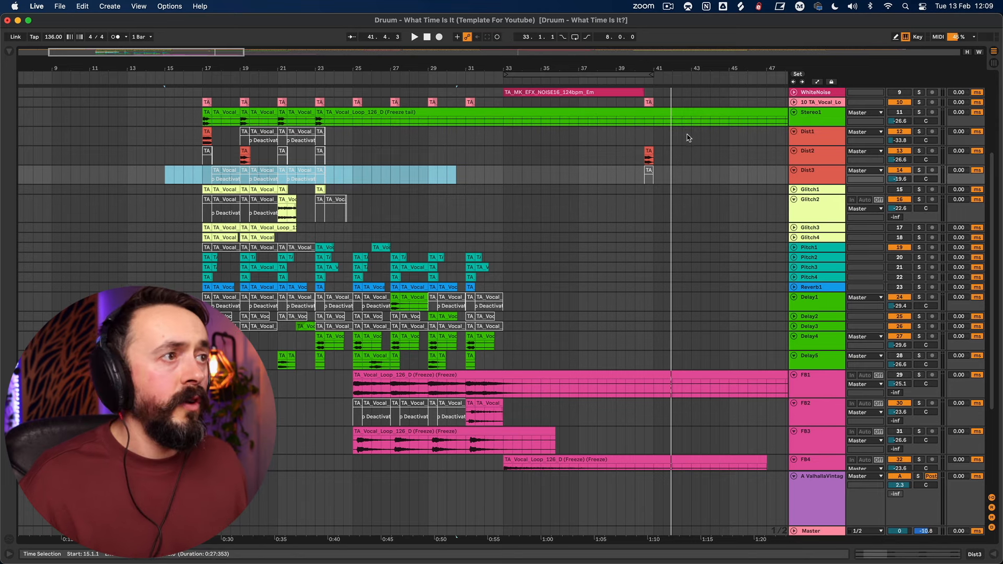
left_click(183, 111)
left_click(204, 111)
key("space")
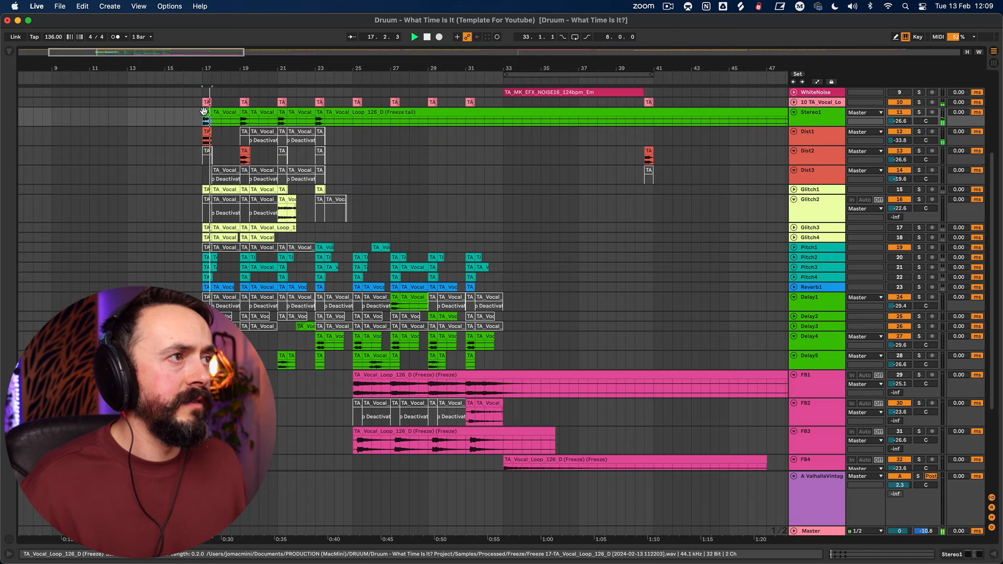
left_click_drag(205, 112, 648, 116)
key("space")
- Deactivate the Stereo1 clips from bar 17 up to bar 40.3
left_click(615, 113)
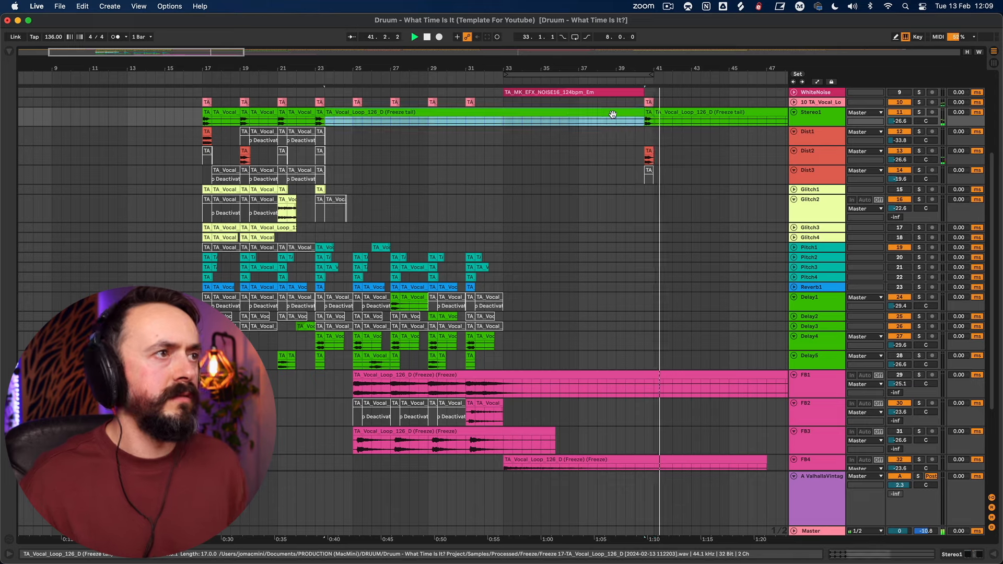
left_click(205, 112, "shift")
key("0")
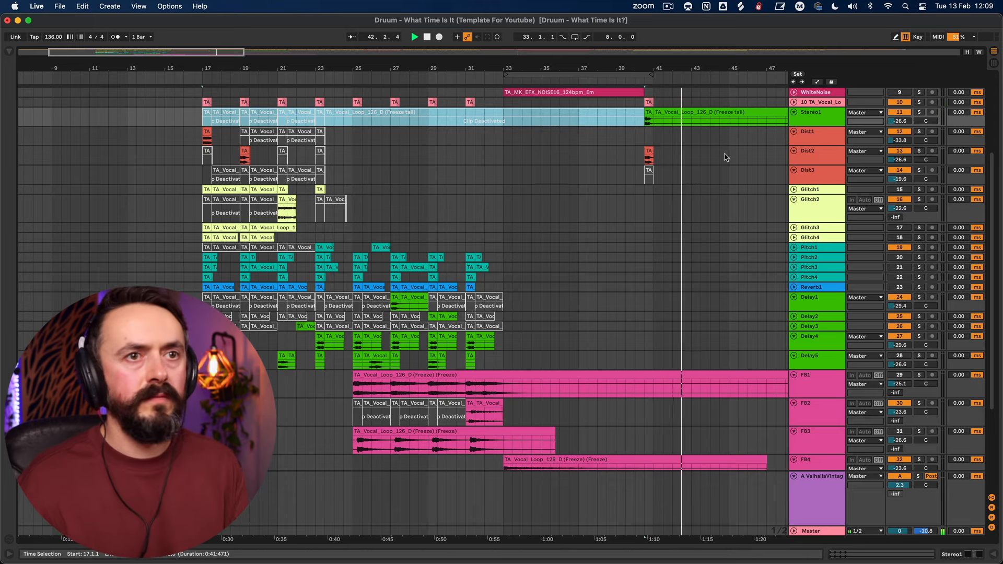
- Solo and unfold the Glitch1 track and play its vocal clip at bar 17
left_click(818, 180)
left_click(819, 190)
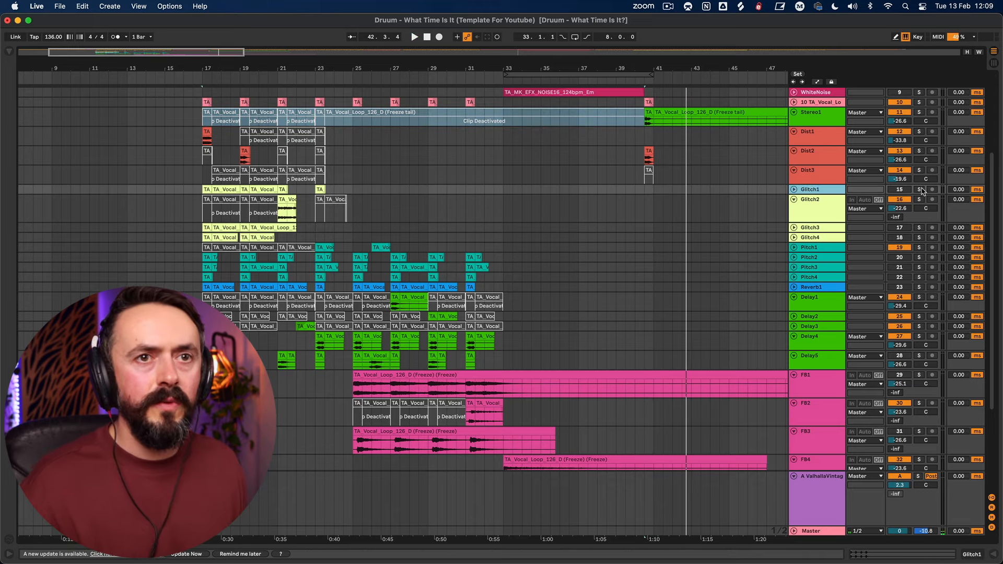
left_click(919, 190)
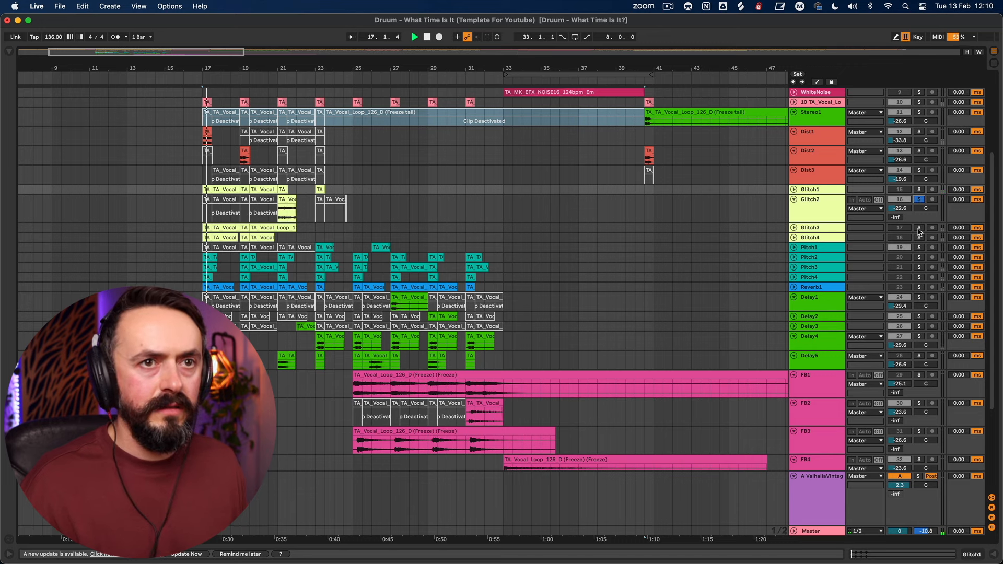
left_click(794, 190)
left_click(207, 190)
key("space")
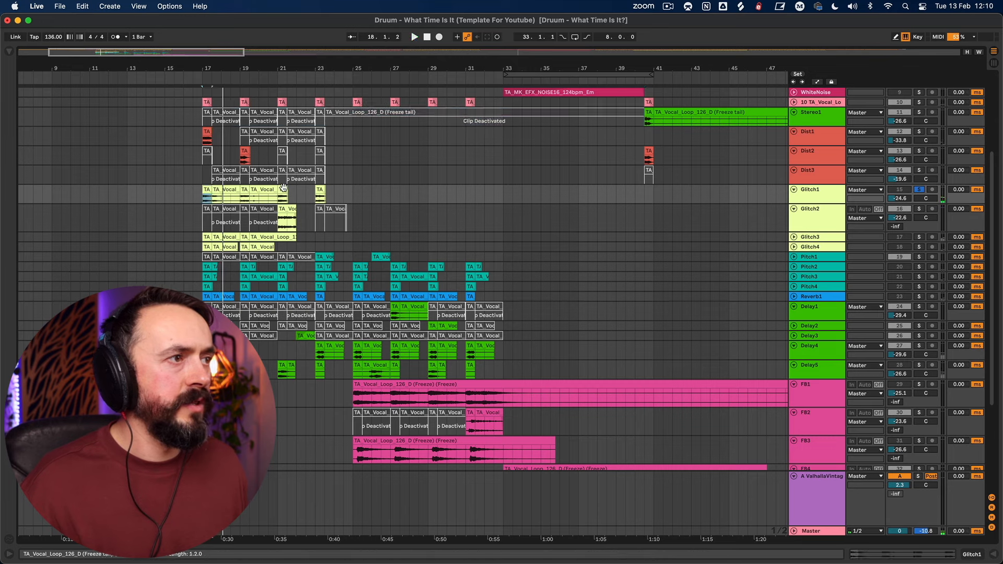
- Copy the Glitch1 clips from bars 17–21 to bar 33, consolidate them and extend the result to about bar 39.3
left_click_drag(269, 187, 566, 197)
scroll(572, 217, "up", 5)
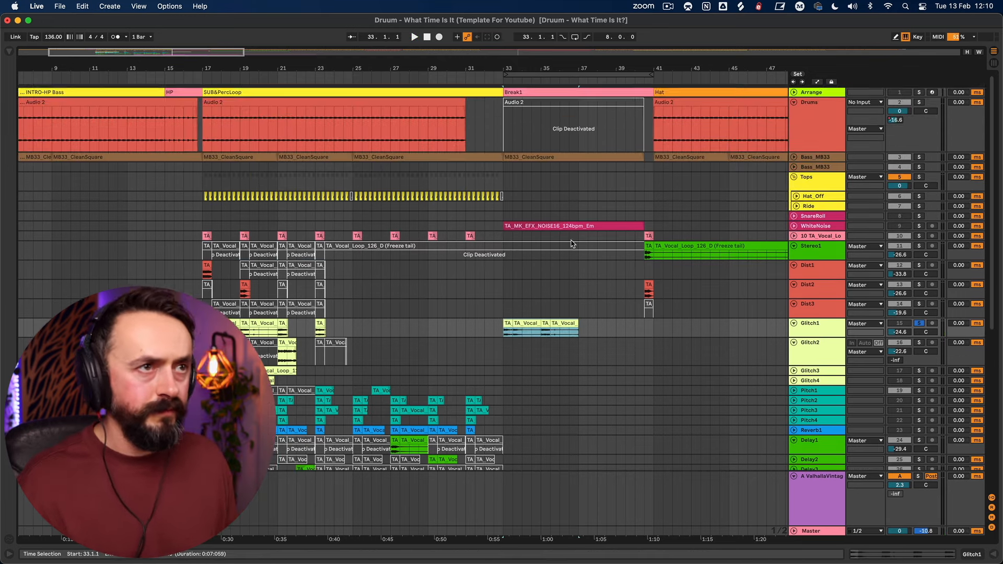
scroll(571, 244, "down", 4)
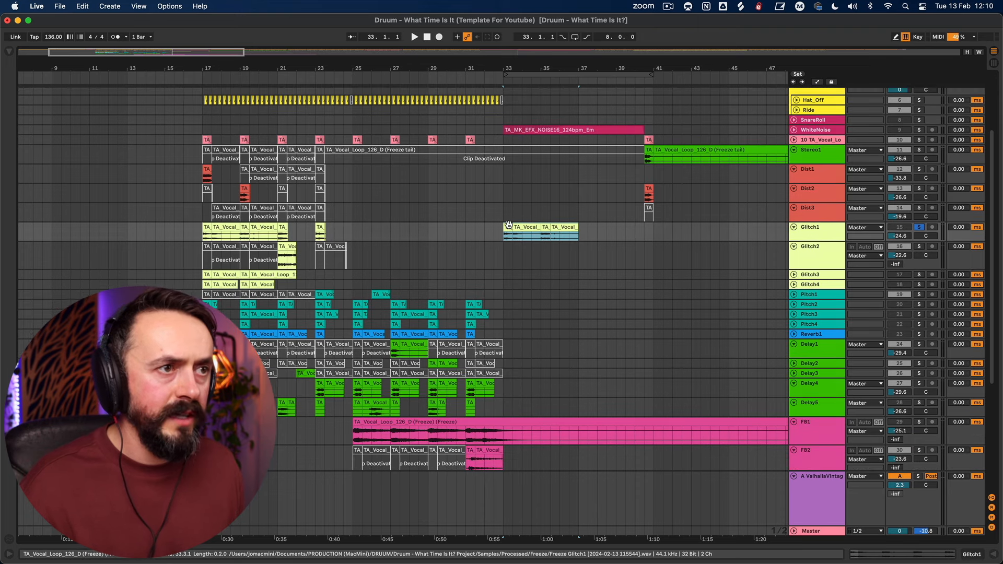
key("super+j")
left_click_drag(577, 225, 666, 221)
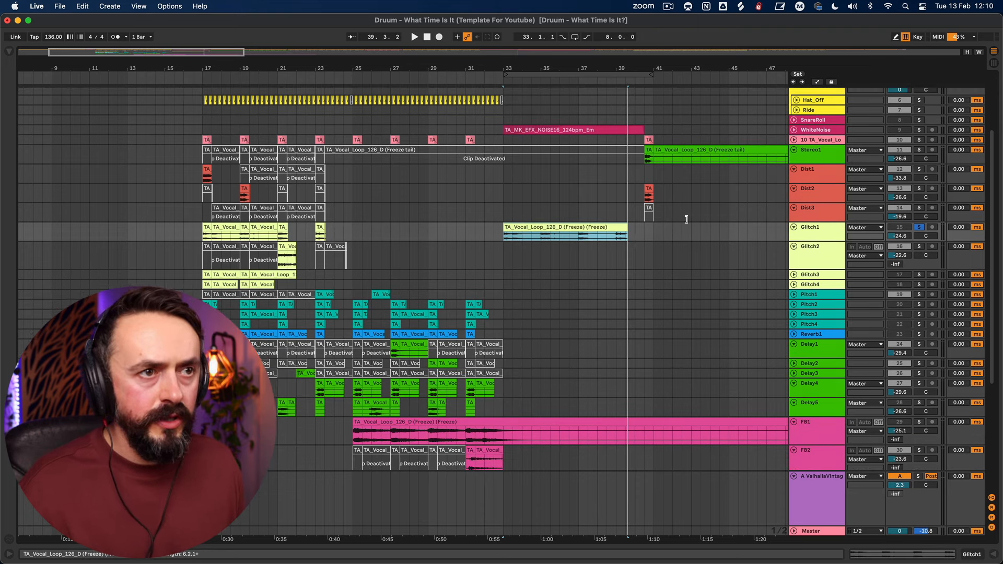
- Copy the short vocal clips on track 10 into Break1 every two bars from bar 33 to 39 and play them
scroll(403, 269, "up", 3)
left_click(357, 181)
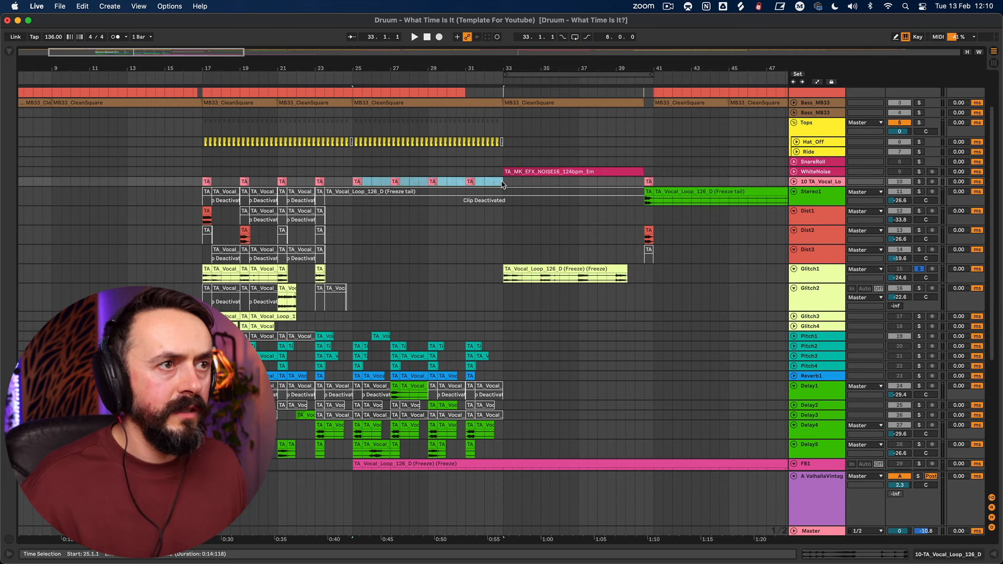
left_click(355, 182)
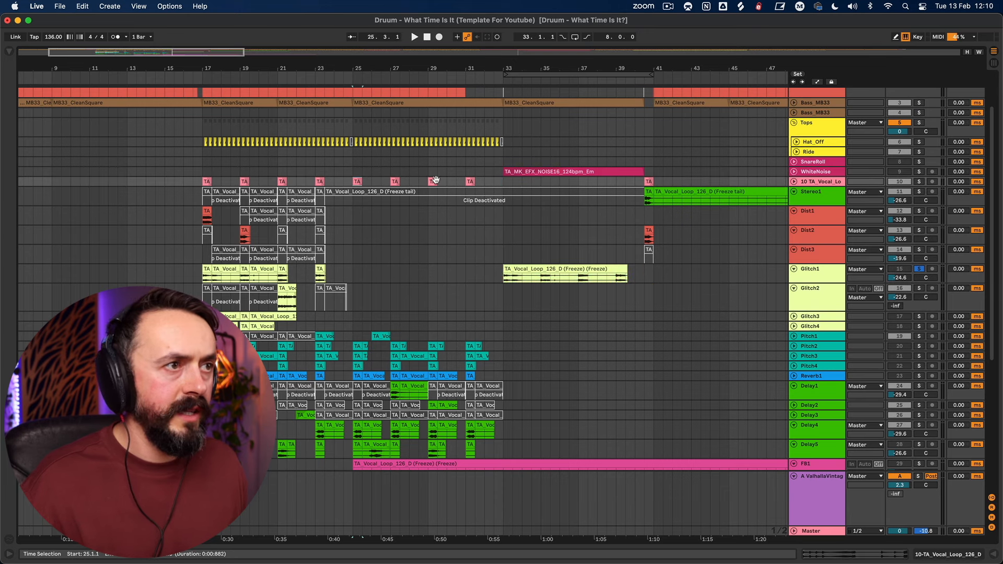
left_click_drag(364, 182, 616, 181)
left_click(544, 181)
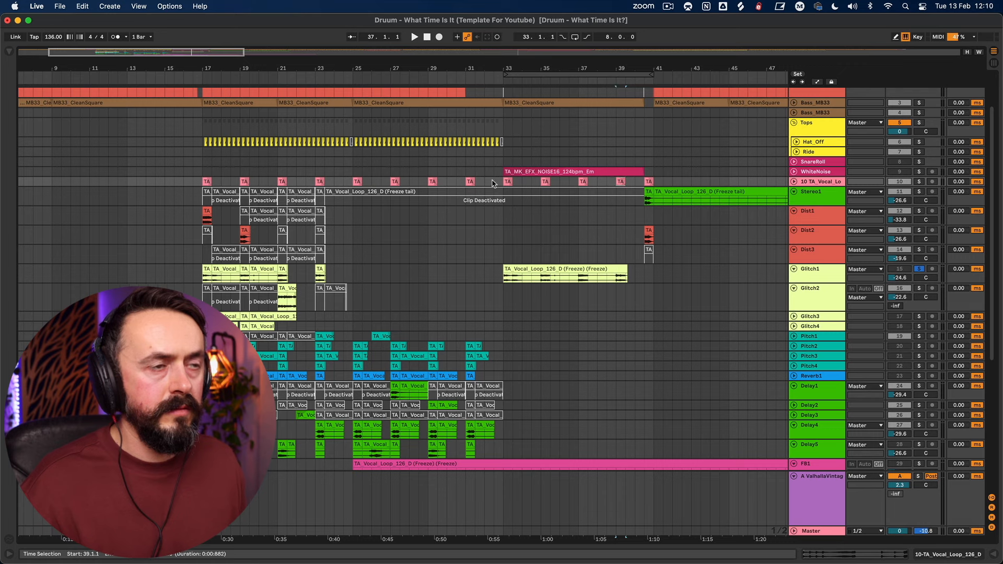
key("space")
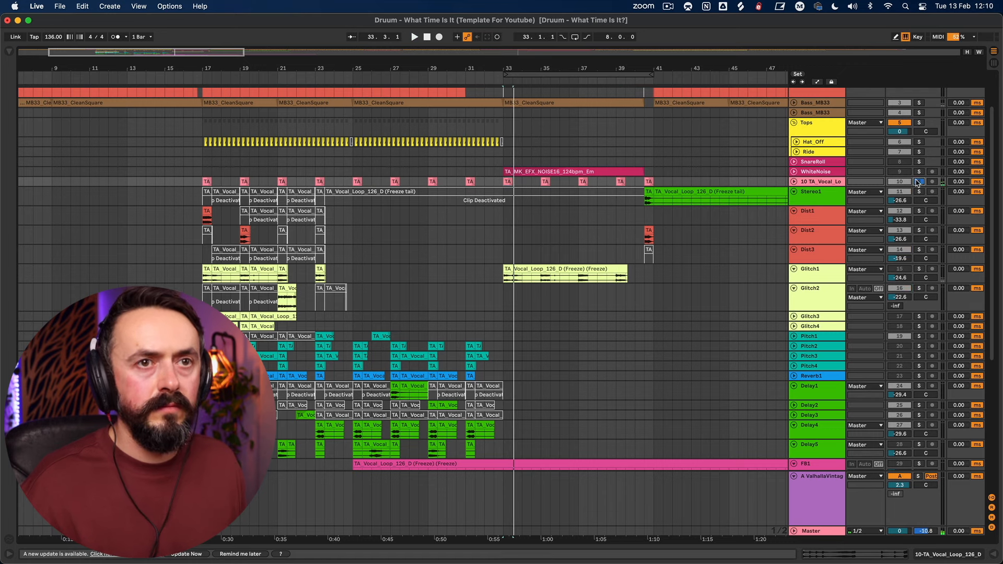
- Unfold track 10, show automation and raise its A-ValhallaVintage send to 0 from bar 33
left_click(793, 182)
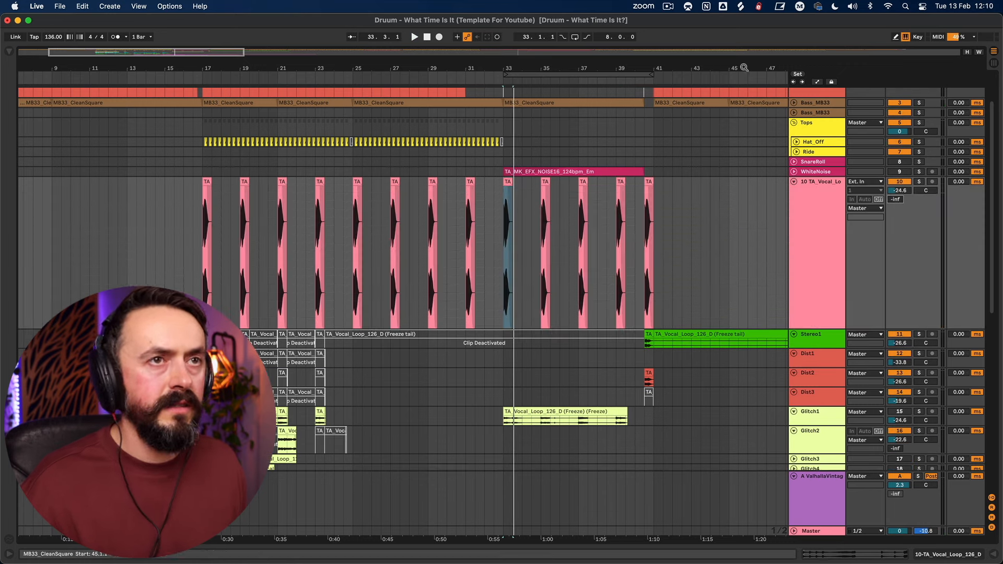
left_click(817, 81)
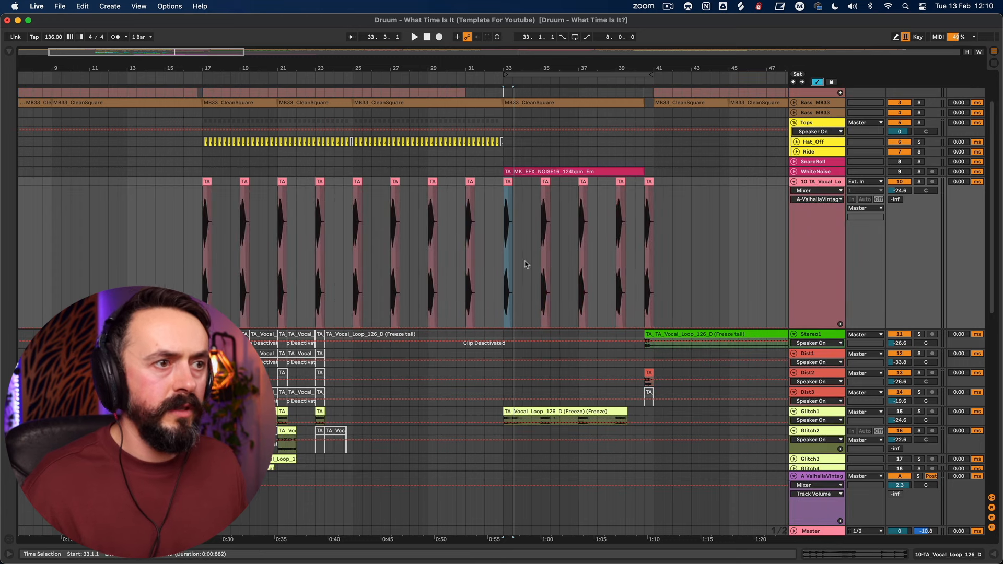
left_click(514, 334)
left_click(522, 328)
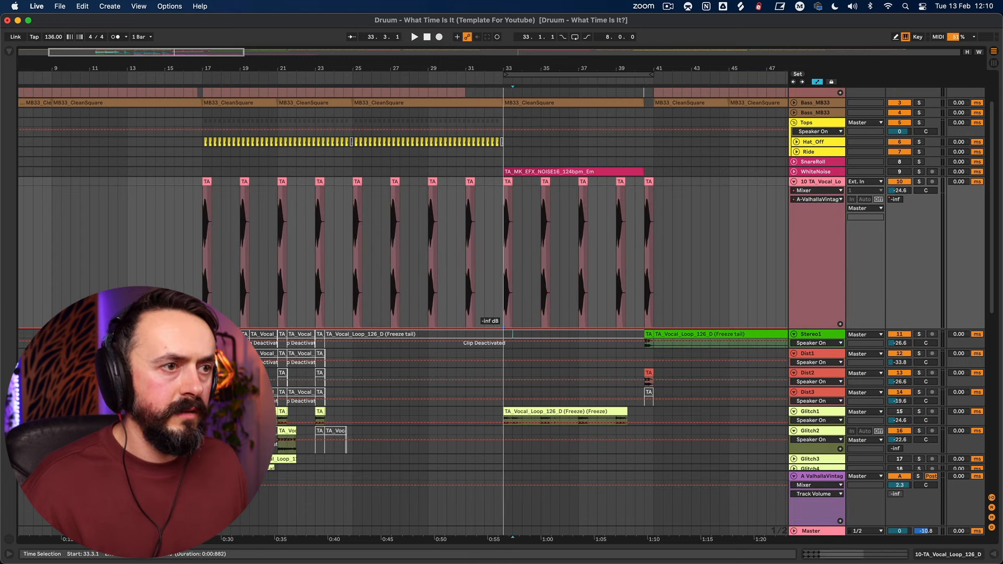
mouse_move(493, 187)
left_mouse_down()
mouse_move(512, 187)
mouse_move(503, 187)
left_mouse_up()
- Play from bar 33 and ramp track 10's reverb send automation down to -inf between about bar 40 and bar 40.3
key("space")
key("space")
left_click(507, 182)
key("space")
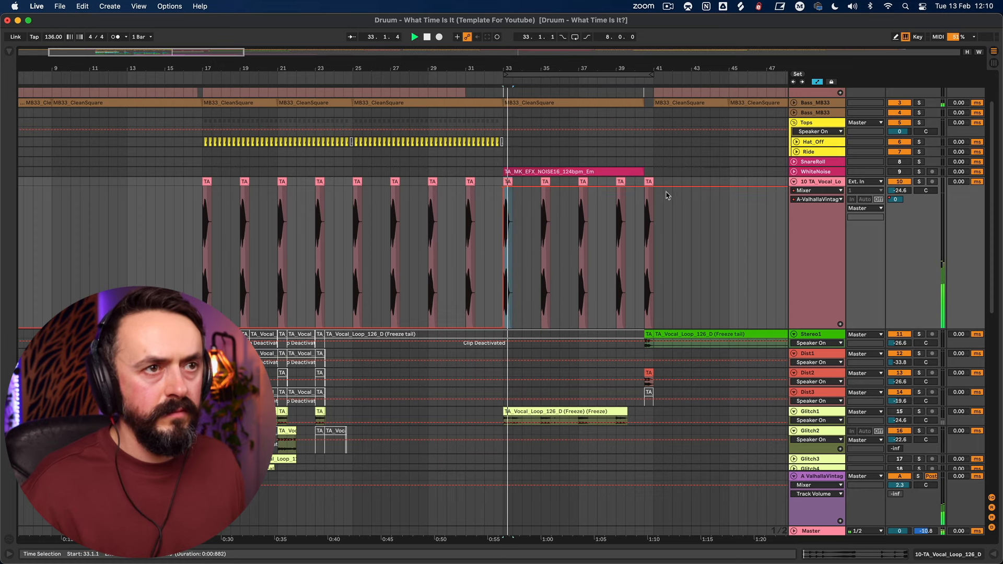
left_click_drag(635, 187, 644, 329)
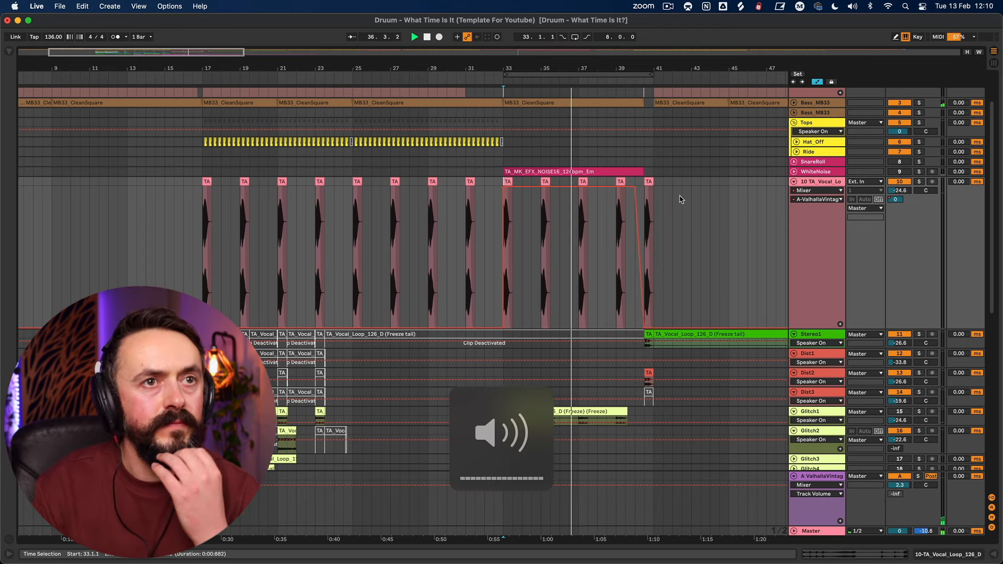
- Activate the SnareRoll and WhiteNoise tracks and select the snare roll in the Build Up section from bar 105
scroll(683, 198, "up", 3)
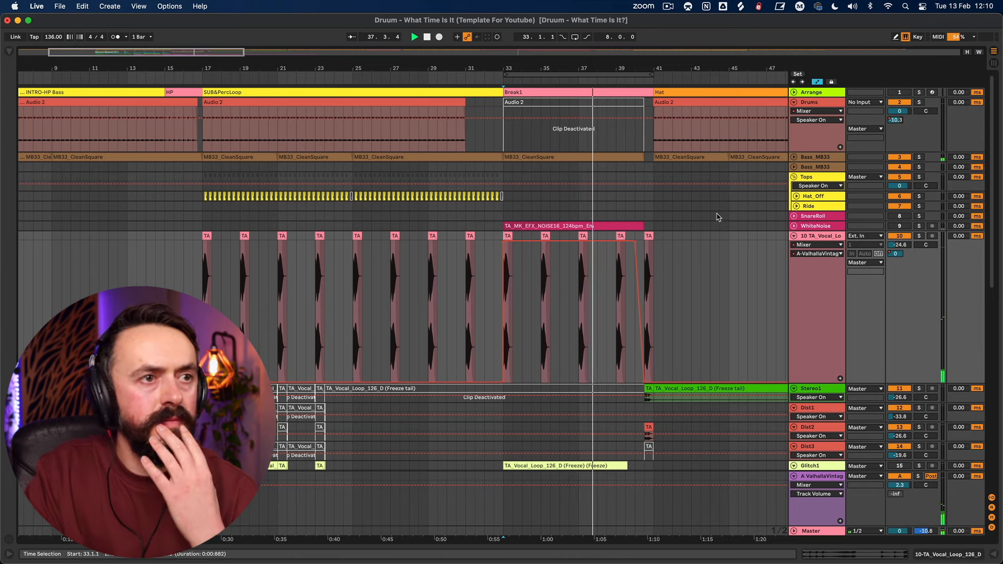
left_click(896, 216)
left_click_drag(644, 68, 626, 19)
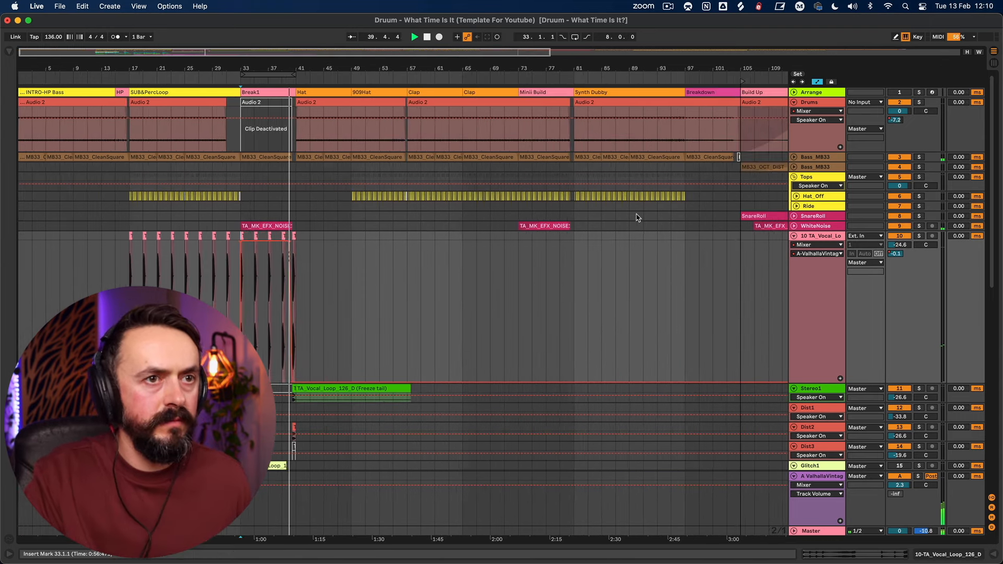
scroll(674, 217, "right", 3)
left_click(713, 216)
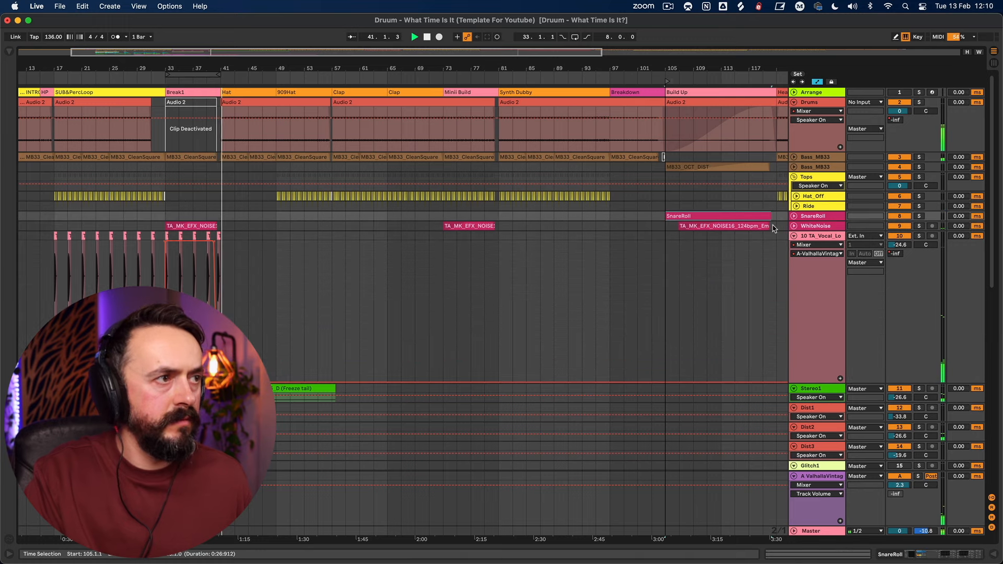
scroll(432, 329, "down", 10)
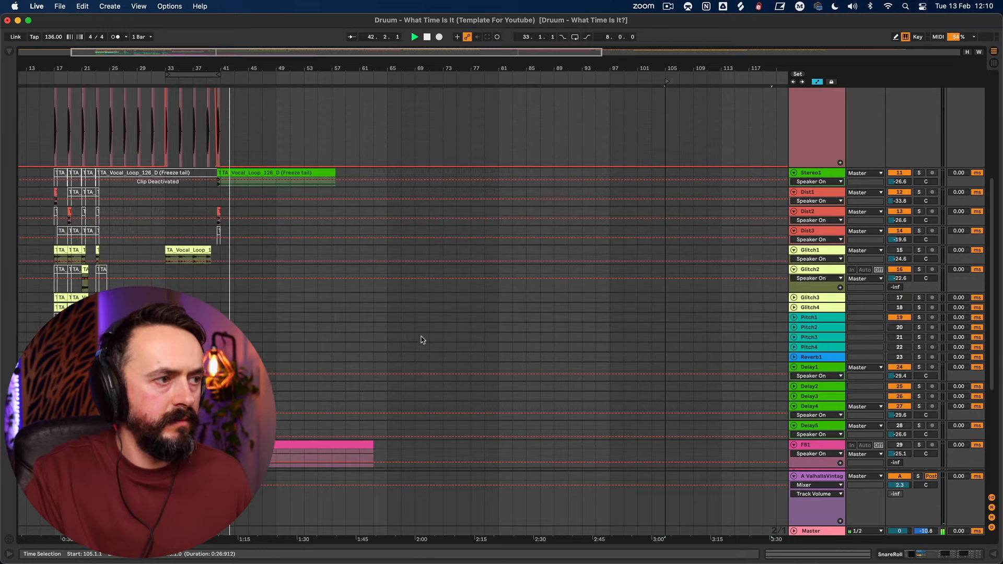
scroll(381, 336, "up", 10)
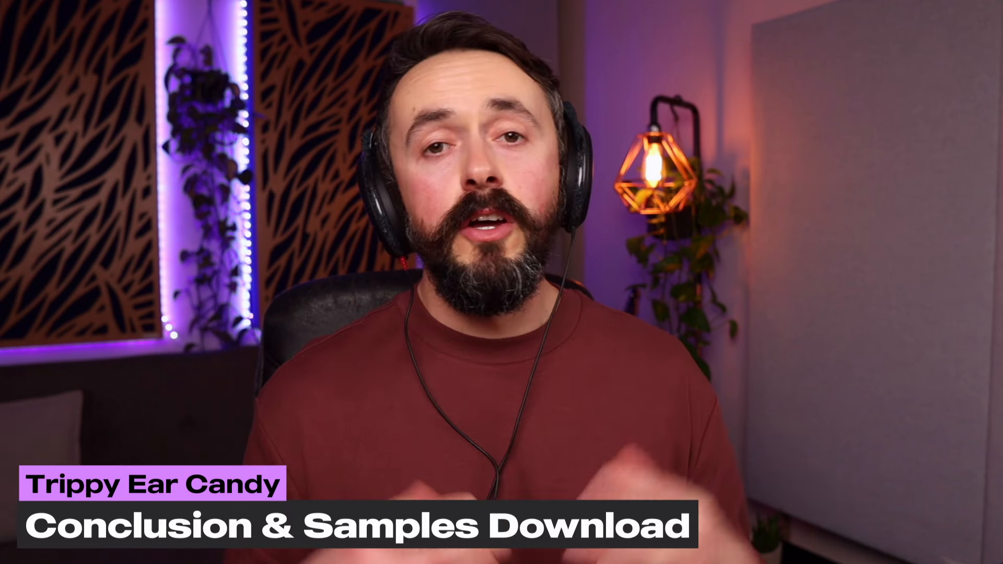